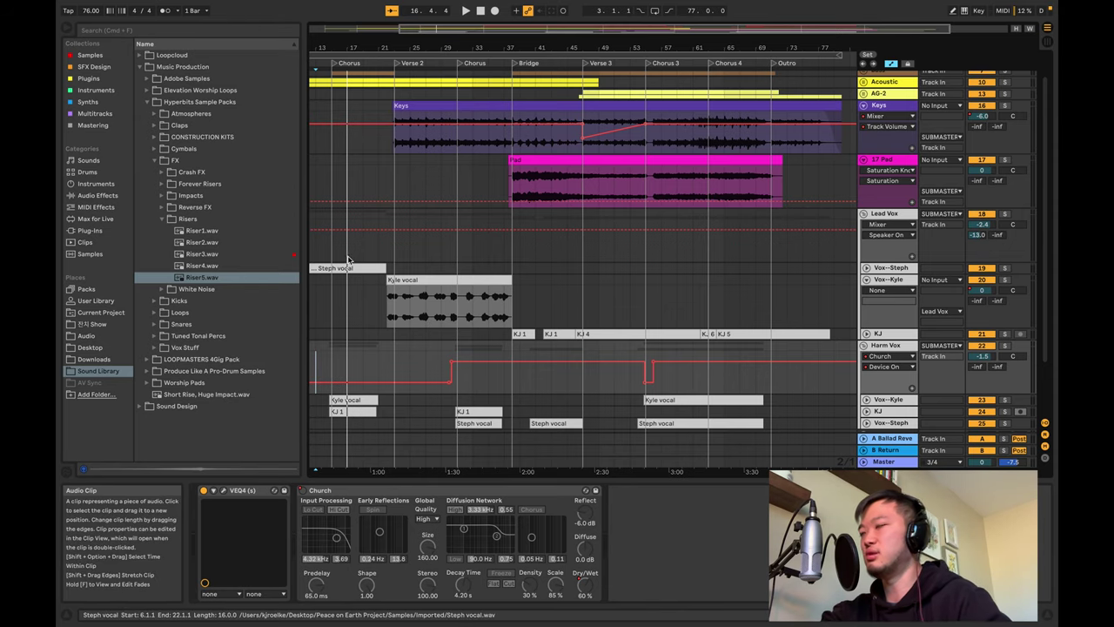
Listen to the transition from Verse 3 into Chorus 3, starting playback at bar 53.
scroll(464, 222, "left", 5)
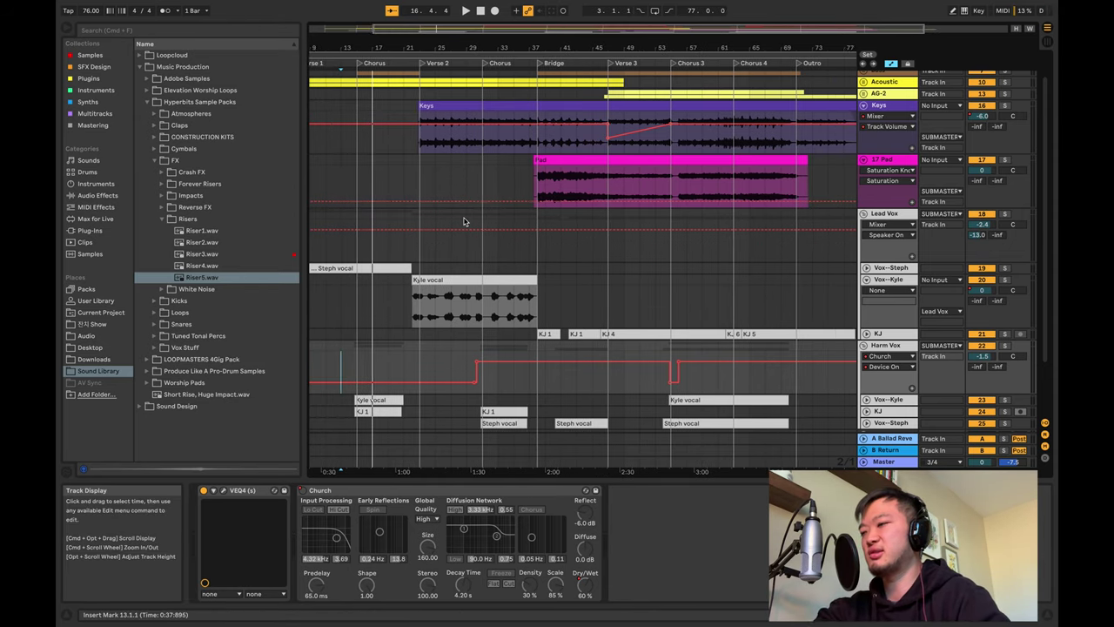
scroll(464, 222, "right", 9)
scroll(464, 222, "up", 3)
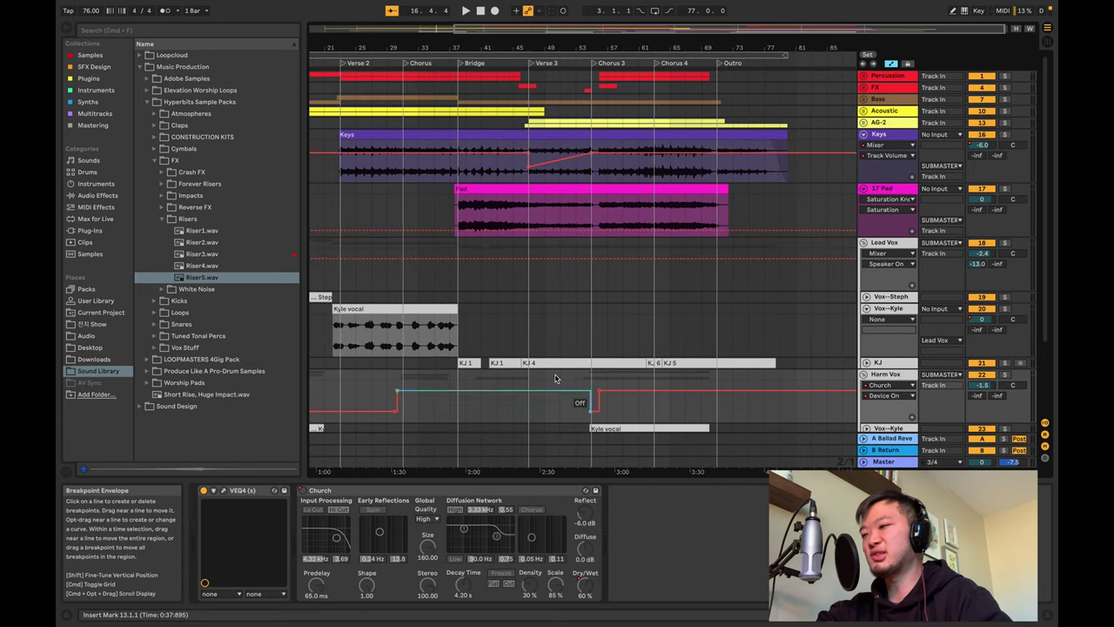
scroll(542, 341, "down", 2)
left_click(585, 305)
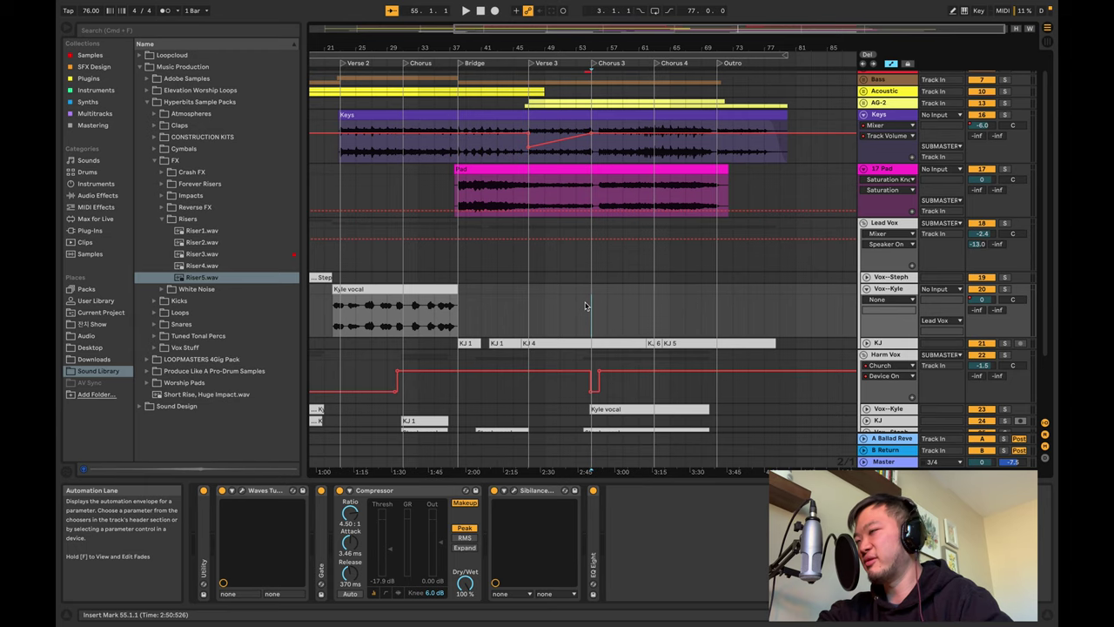
scroll(609, 307, "left", 3)
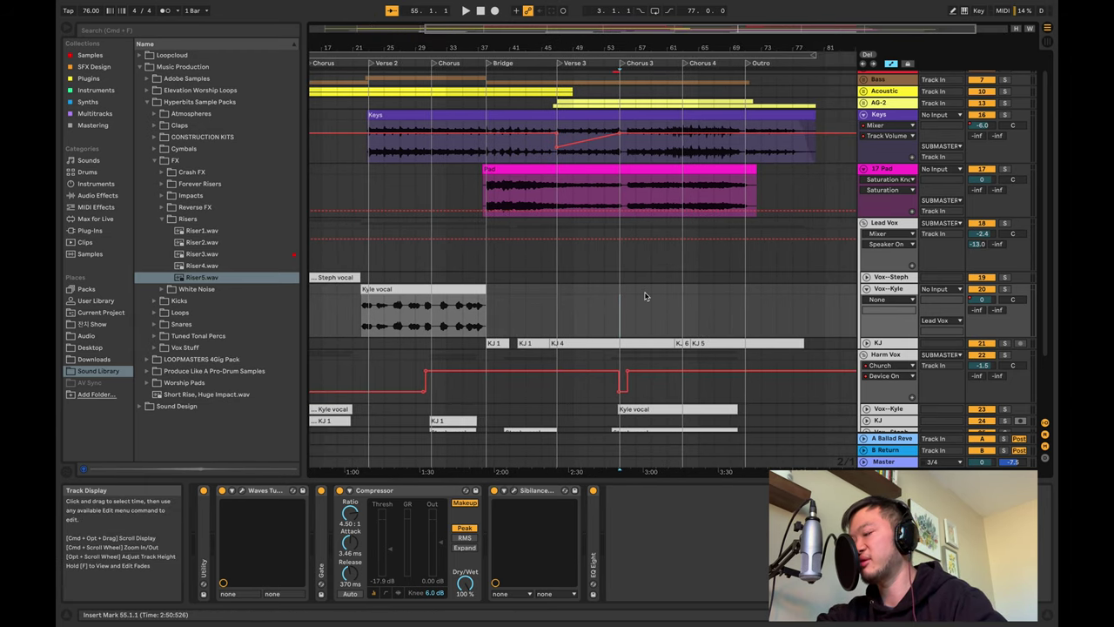
scroll(644, 293, "up", 2)
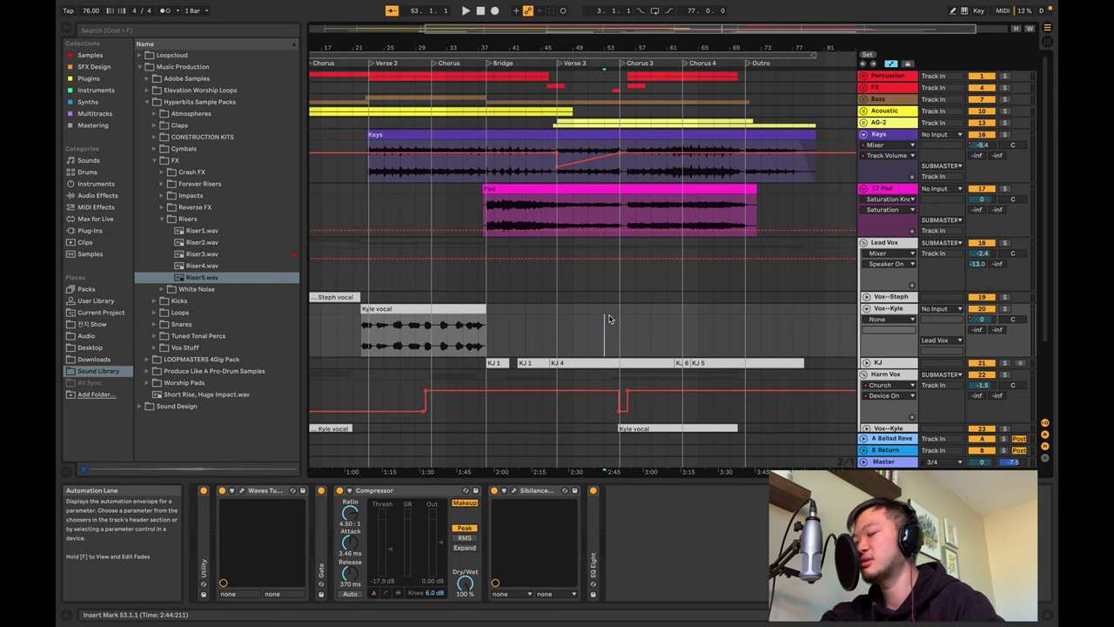
key("space")
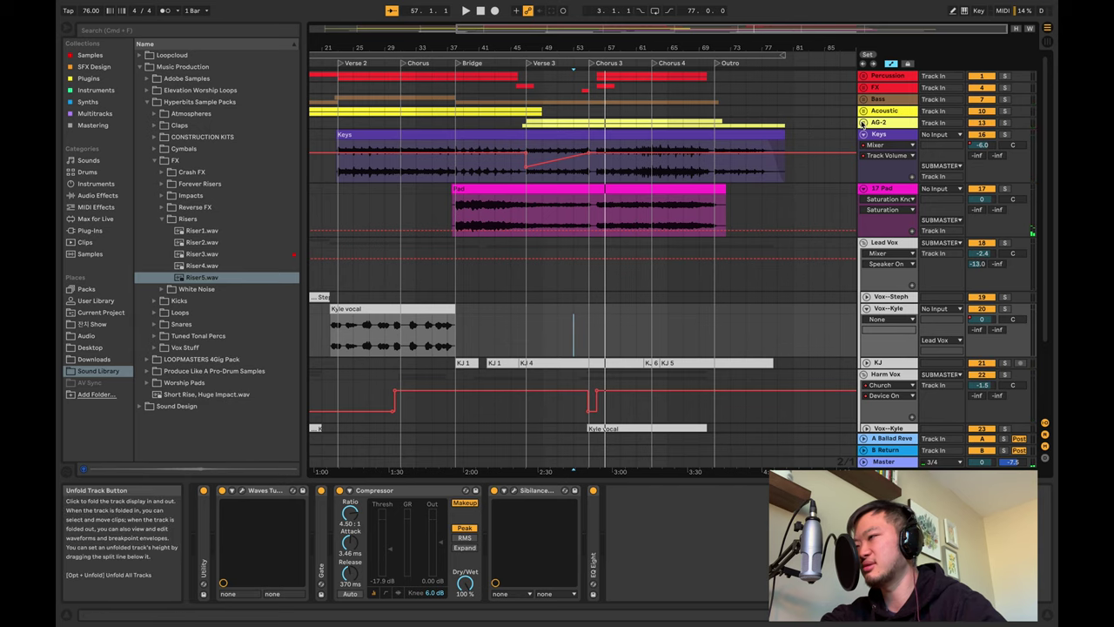
Unfold the AG-2 group and its DI track, and play the song ending from bar 69.
left_click(863, 123)
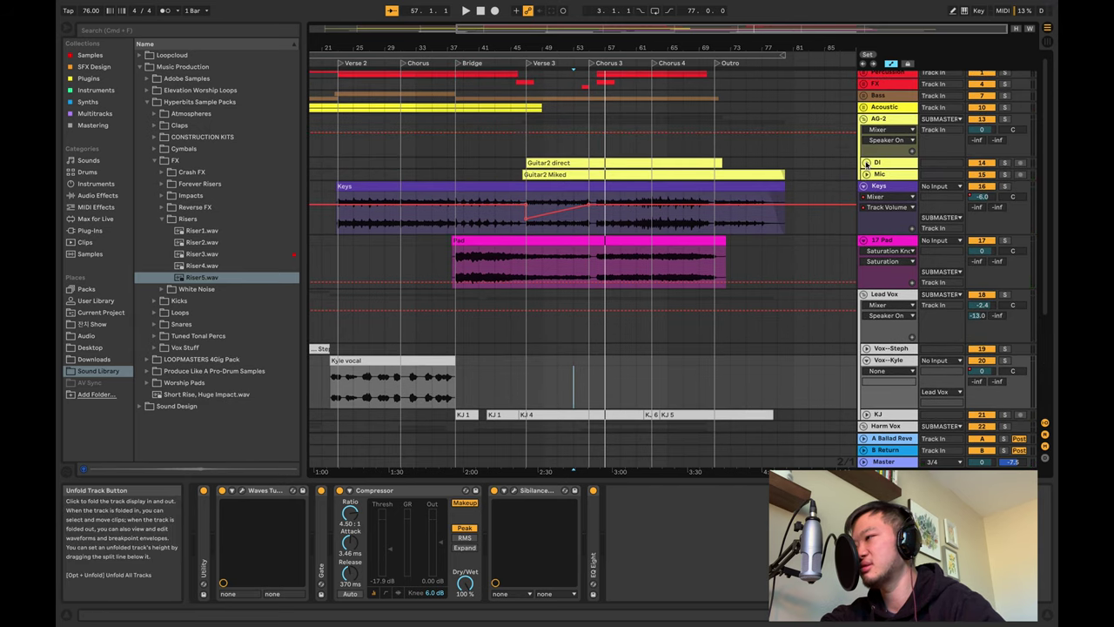
left_click(866, 162)
left_click(704, 143)
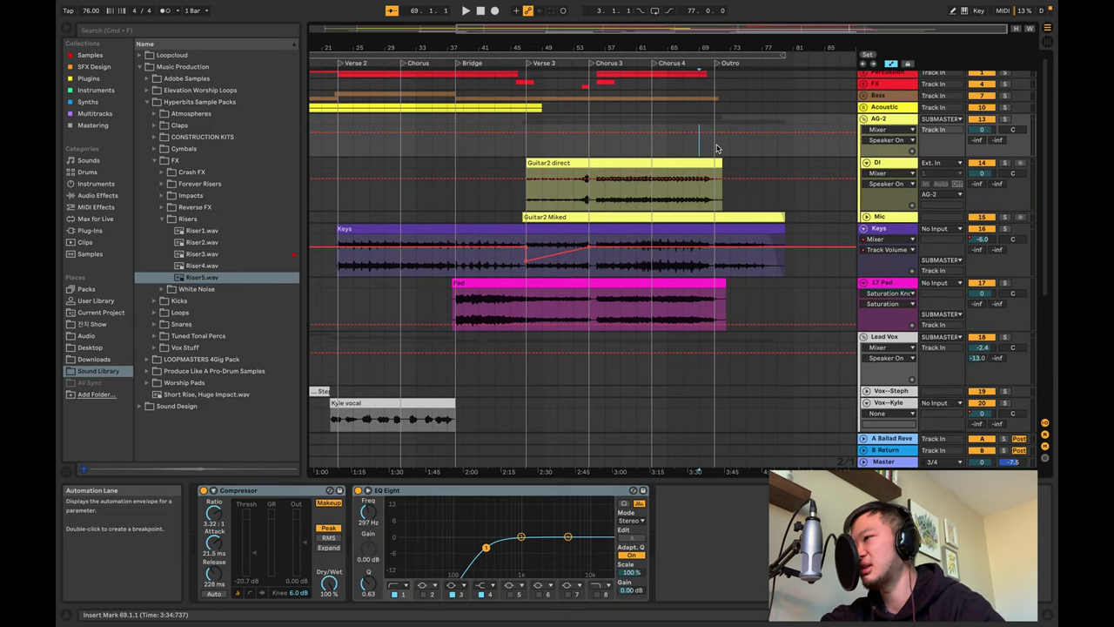
key("space")
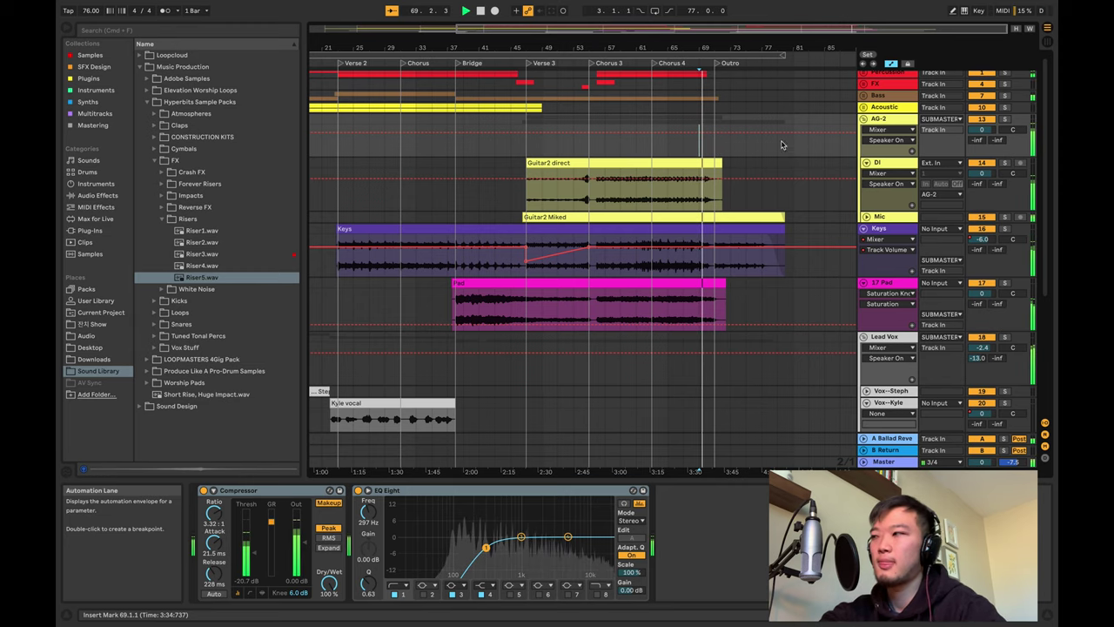
scroll(783, 163, "up", 1)
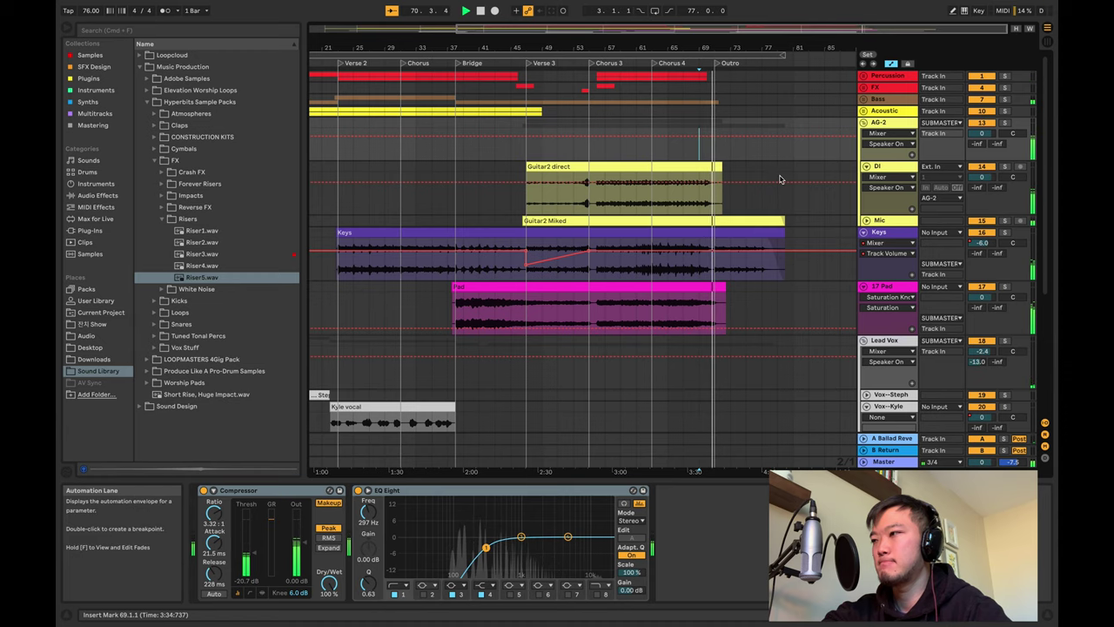
Hide automation, shorten the Guitar2 direct clip to end at 71.3.1 with a fade-out of about one bar, and audition it from 69.3.1.
left_click(889, 64)
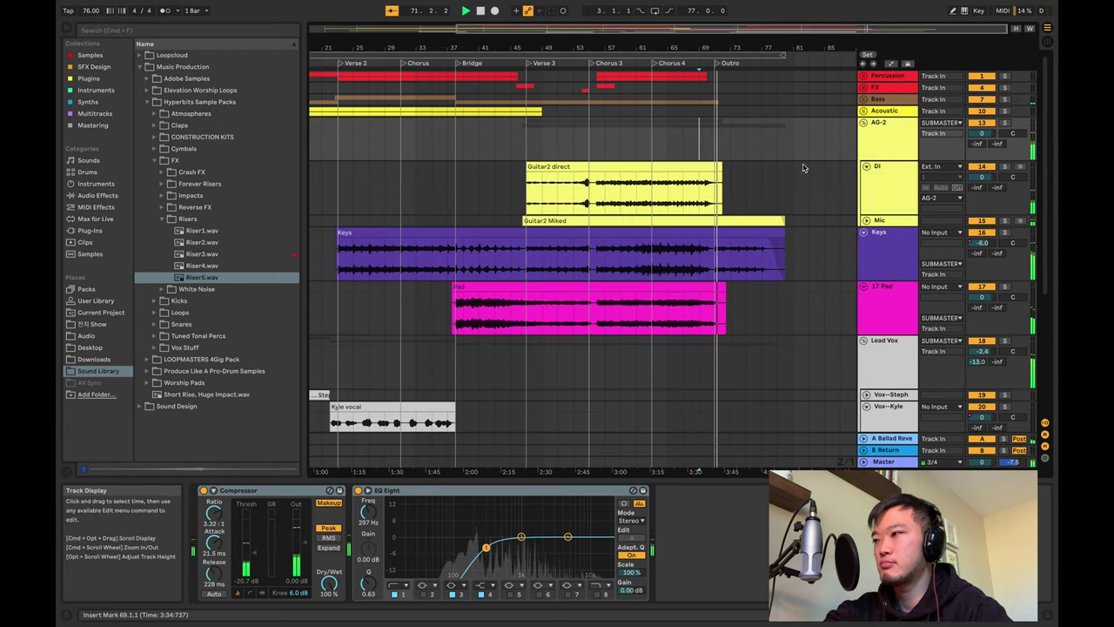
scroll(783, 186, "up", 5)
scroll(660, 185, "up", 1)
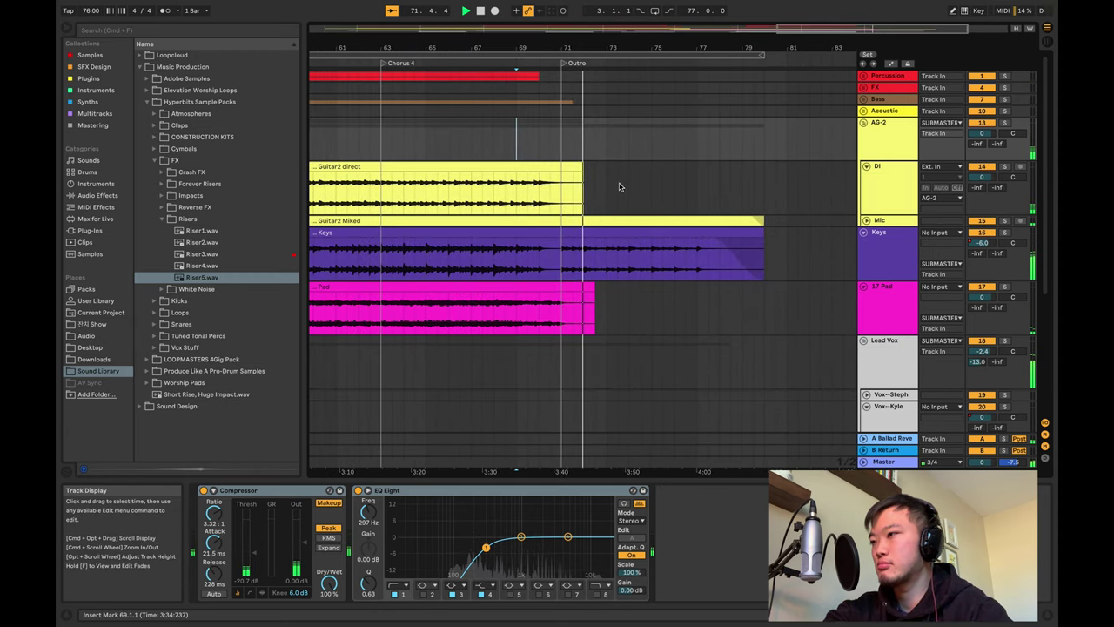
left_click(548, 187)
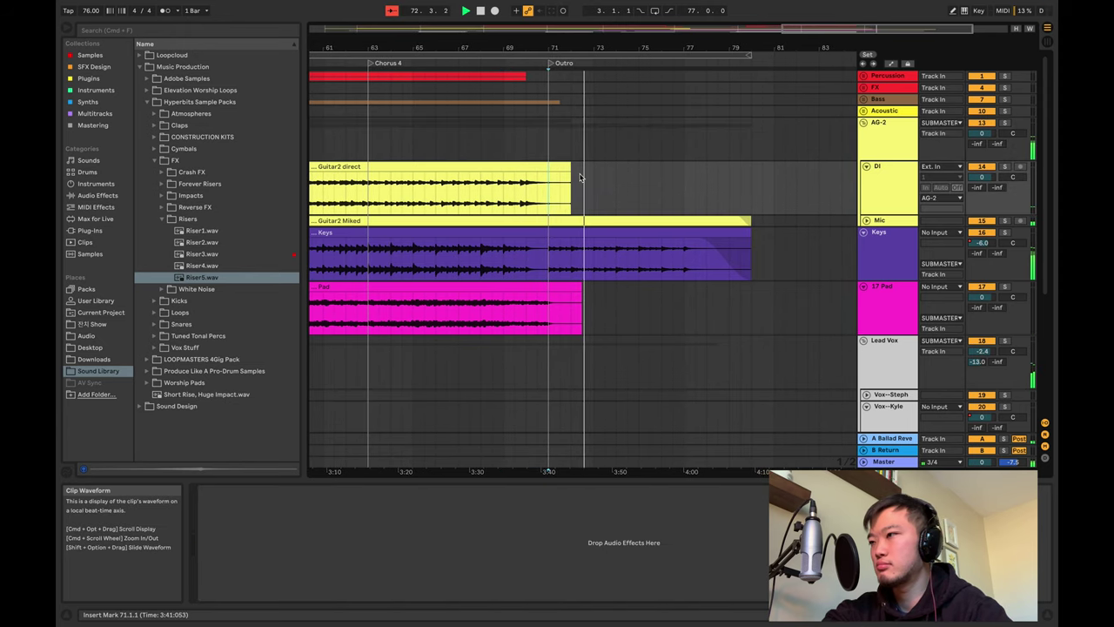
left_click_drag(571, 171, 541, 175)
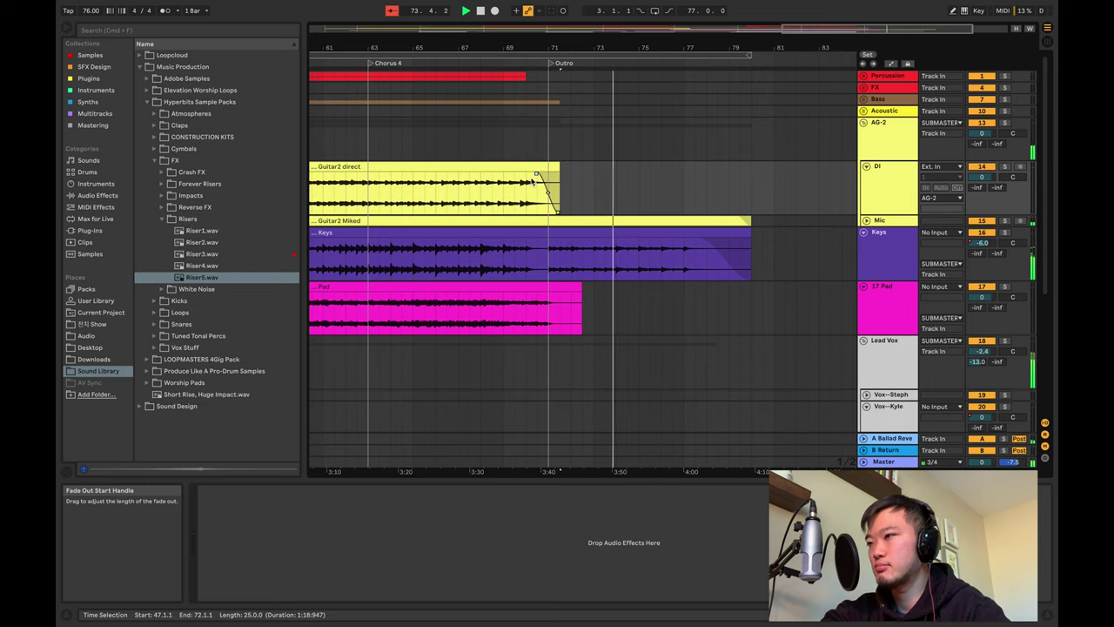
left_click(521, 191)
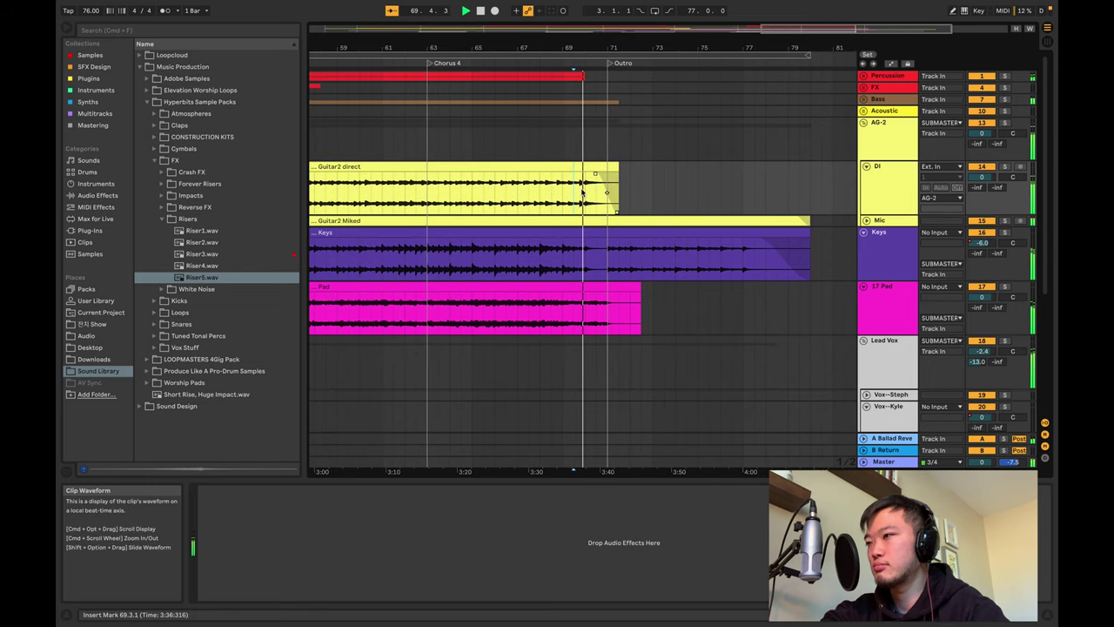
Trim the Guitar2 direct clip's end back to the Outro marker at bar 71 and audition the fade from bar 70.
left_click(621, 179)
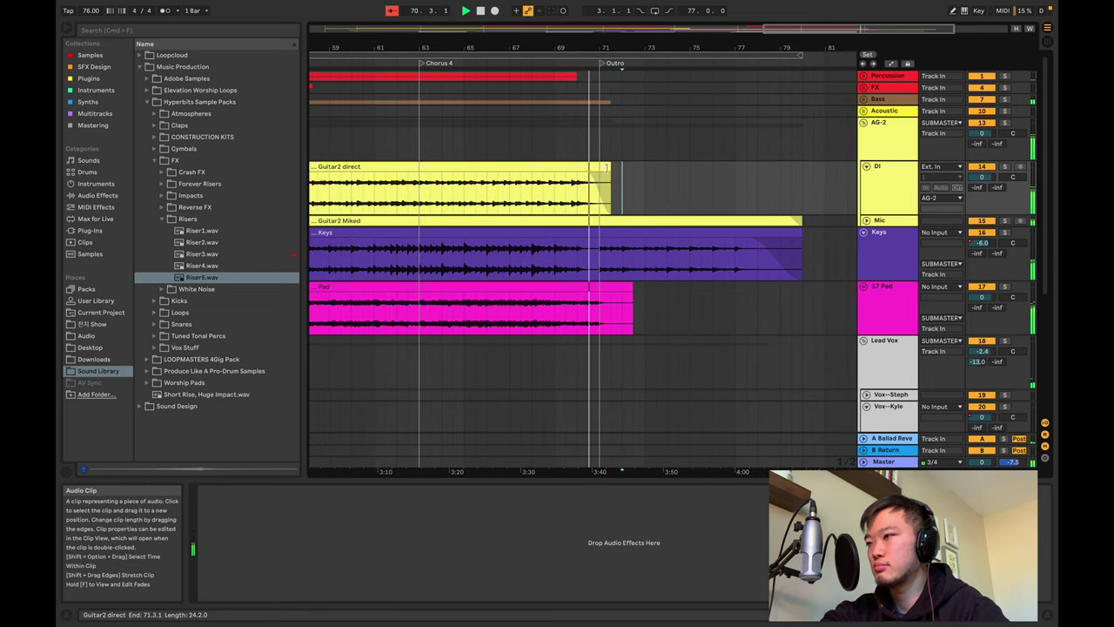
left_click_drag(607, 168, 598, 170)
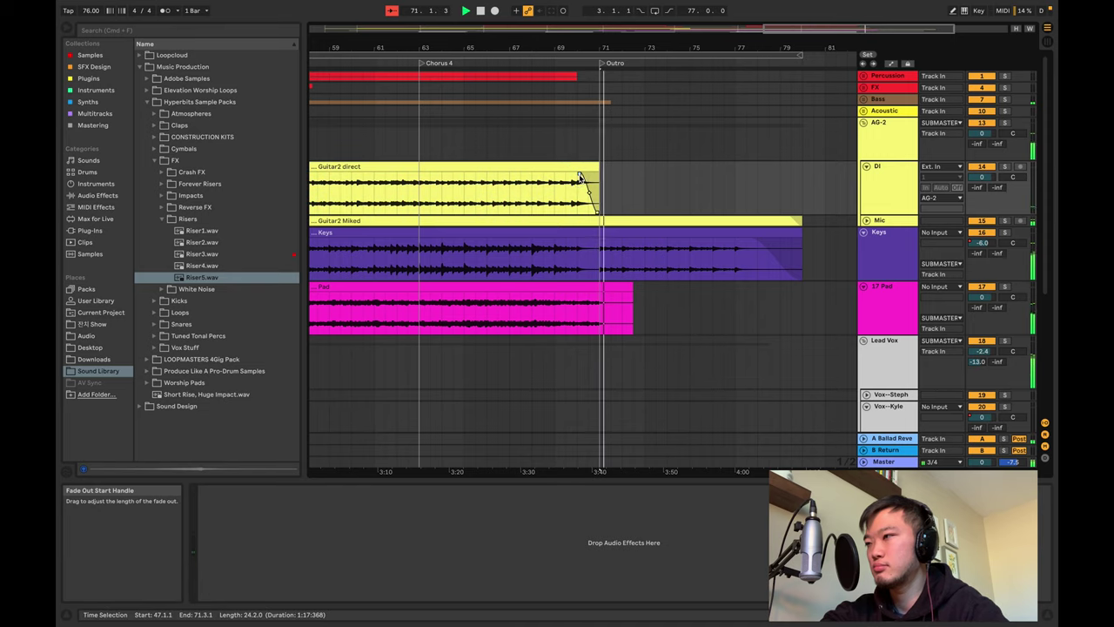
left_click(576, 187)
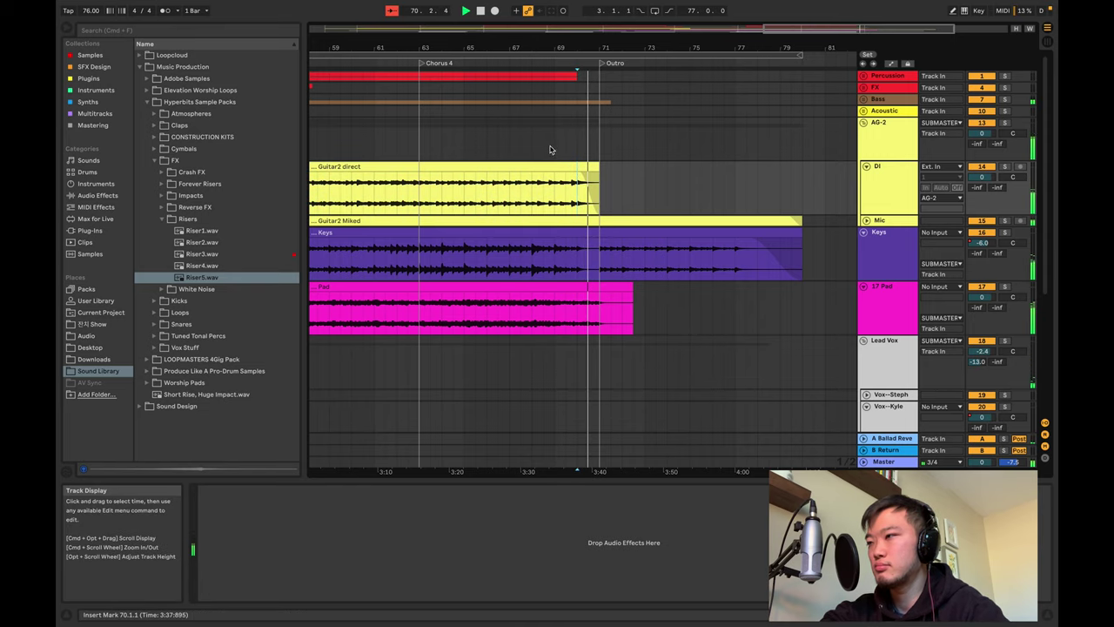
key("space")
Play the song from bar 3 and unfold the Acoustic group with its Di and Mic tracks.
scroll(426, 140, "left", 15)
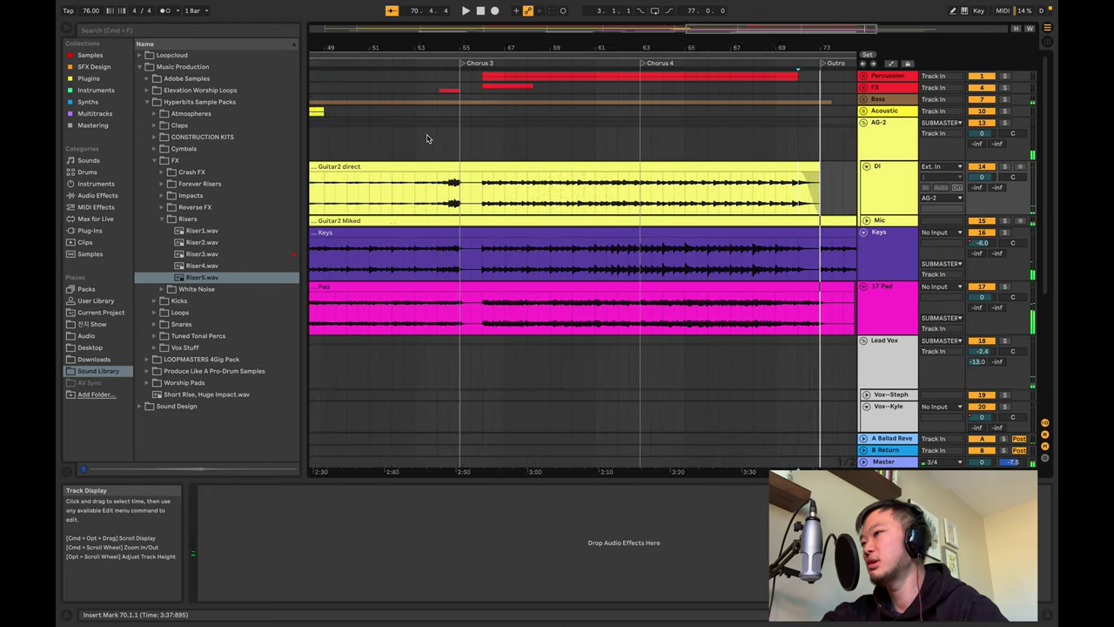
scroll(431, 140, "left", 3)
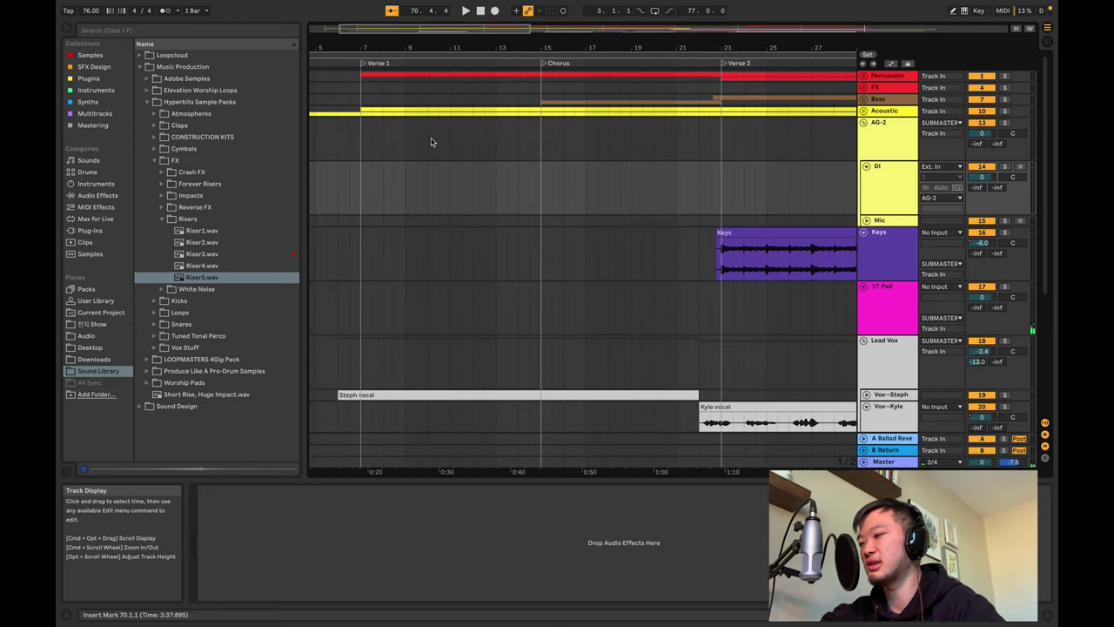
scroll(711, 133, "left", 2)
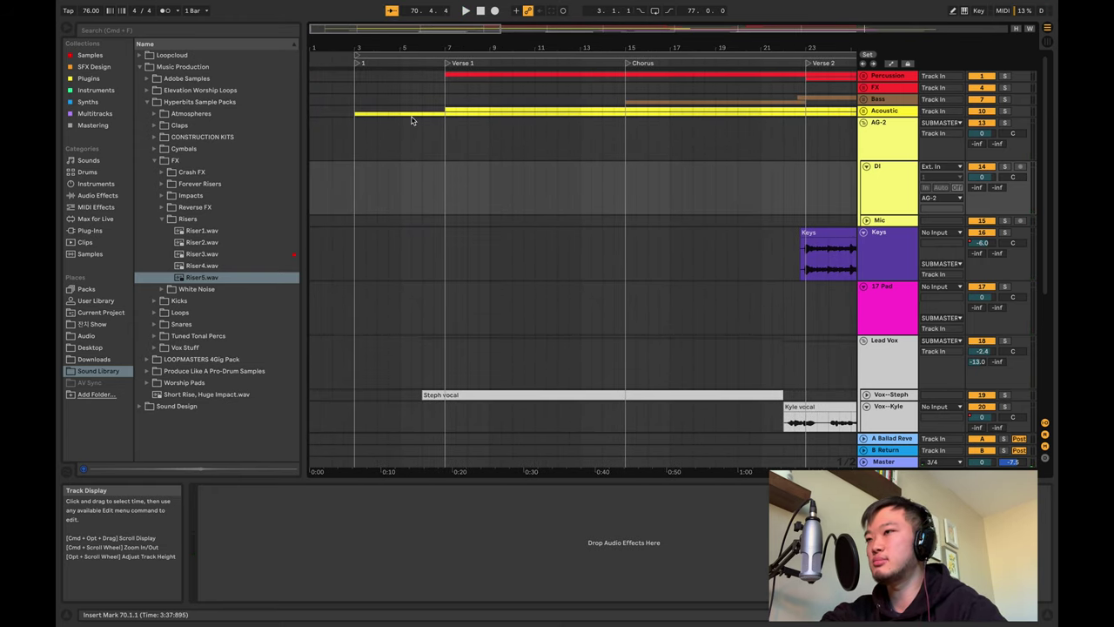
left_click(357, 109)
key("space")
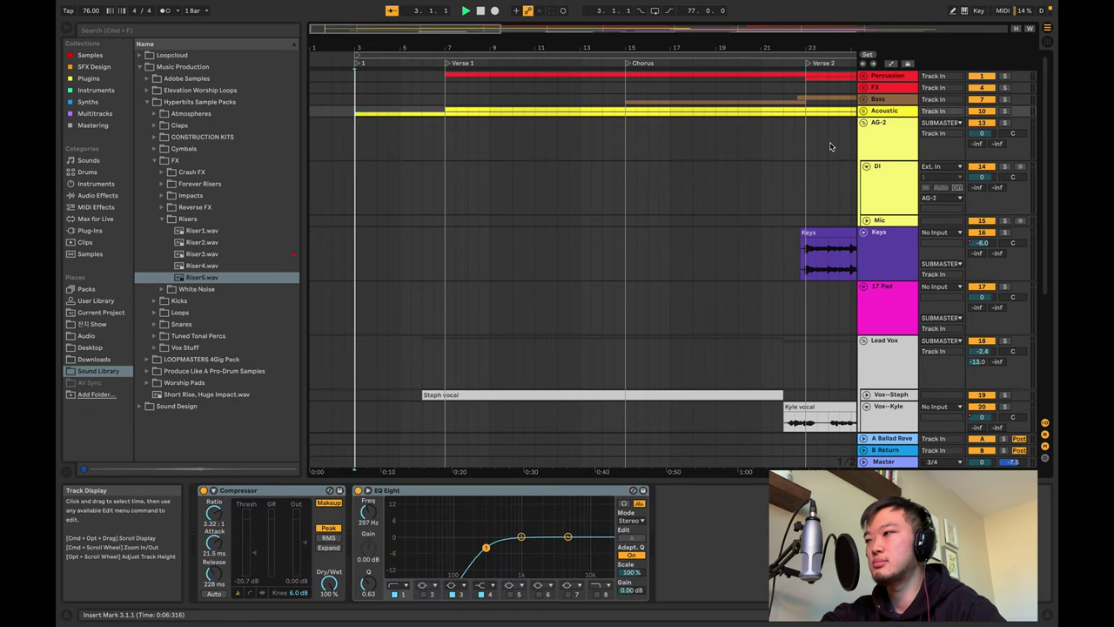
left_click(866, 112)
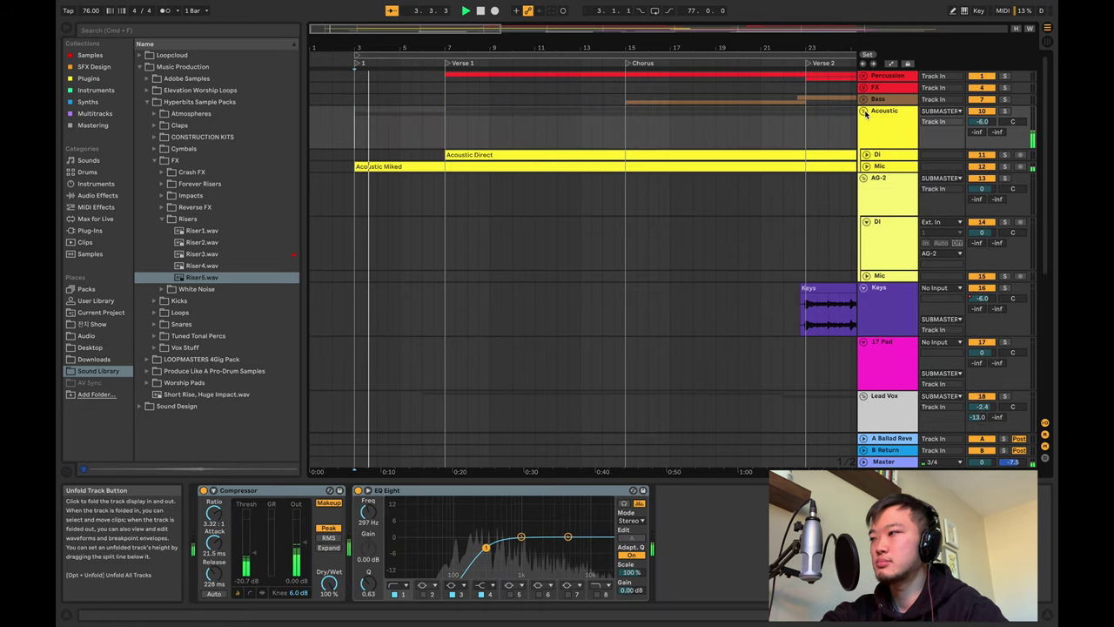
left_click(866, 164)
left_click(865, 154)
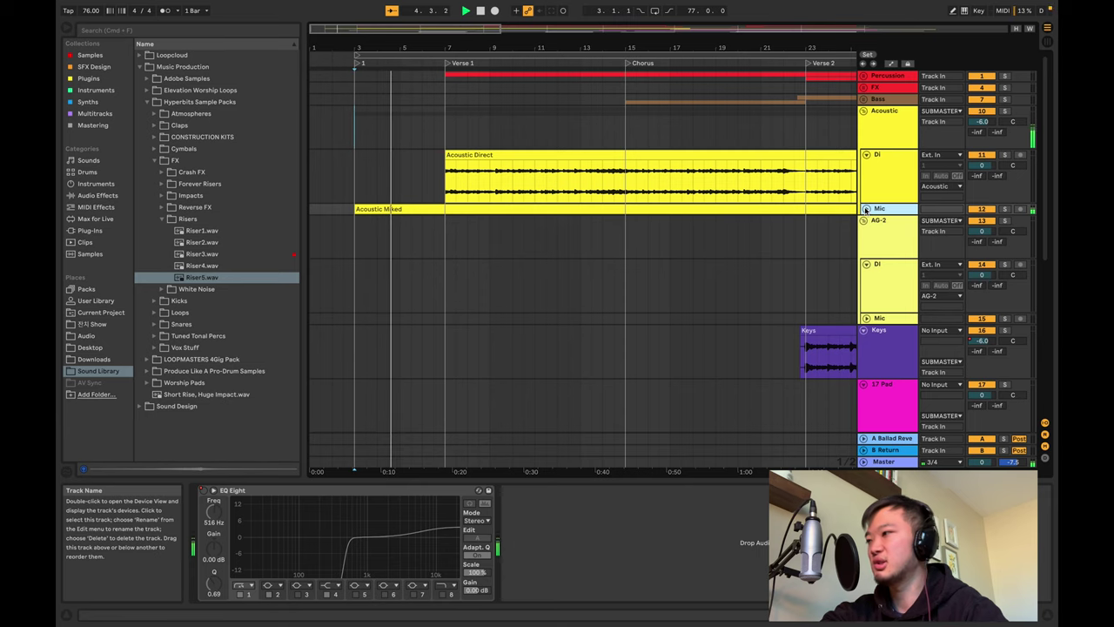
left_click(866, 209)
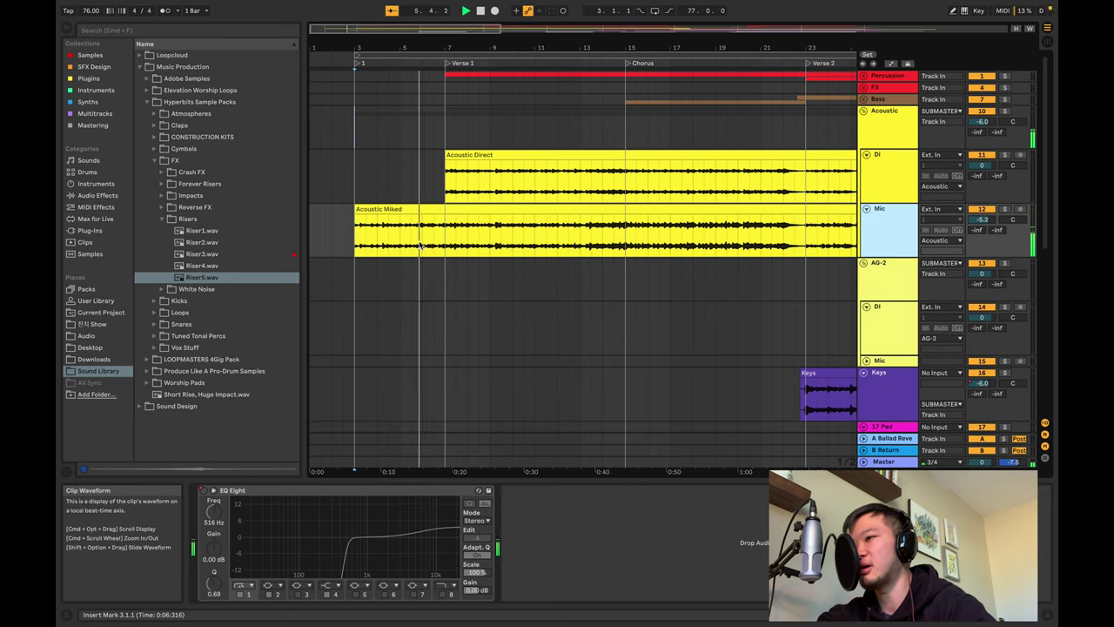
Show the automation to check the acoustic Mic track's EQ Eight Device On envelope, hide it again and stop playback.
key("a")
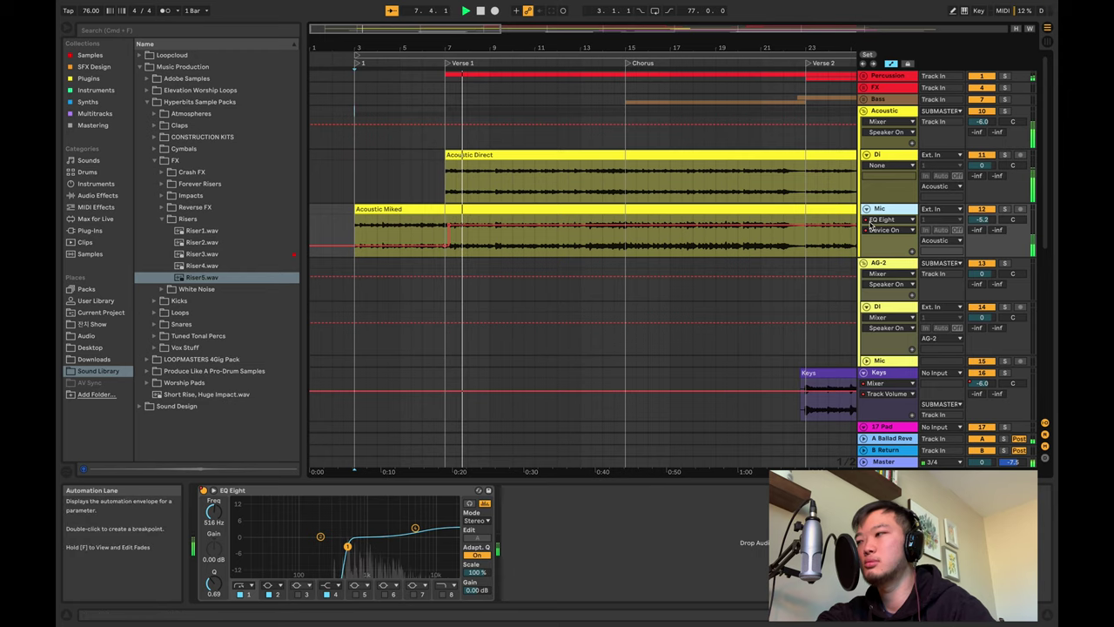
key("a")
key("space")
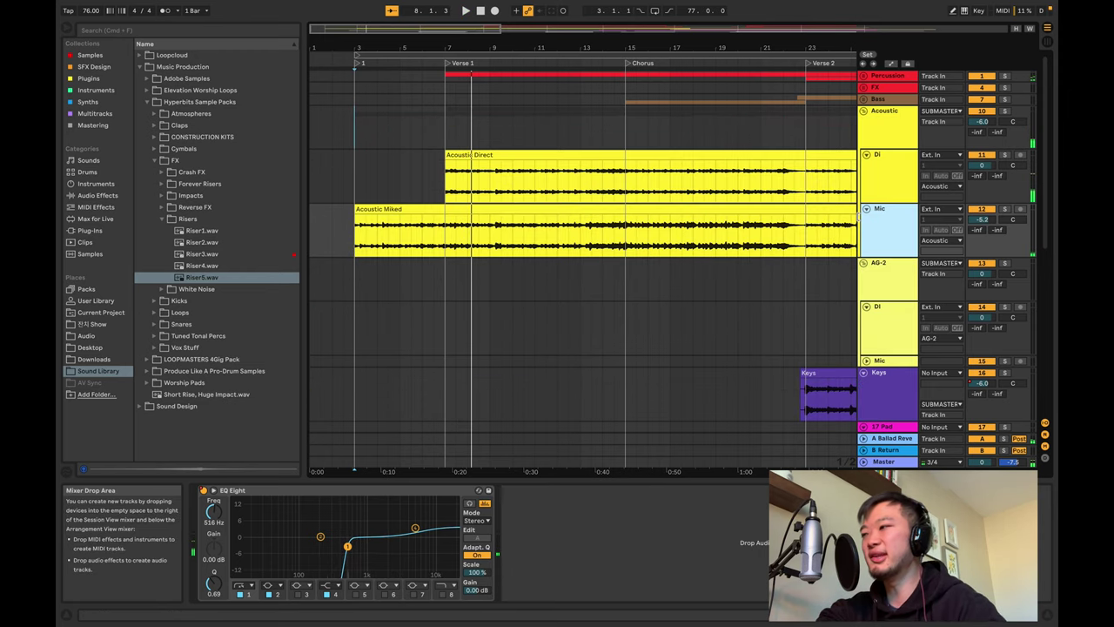
Fold the Acoustic Di and Mic tracks, and collapse the Acoustic and AG-2 groups.
left_click(866, 209)
left_click(867, 176)
key("u")
left_click(876, 129)
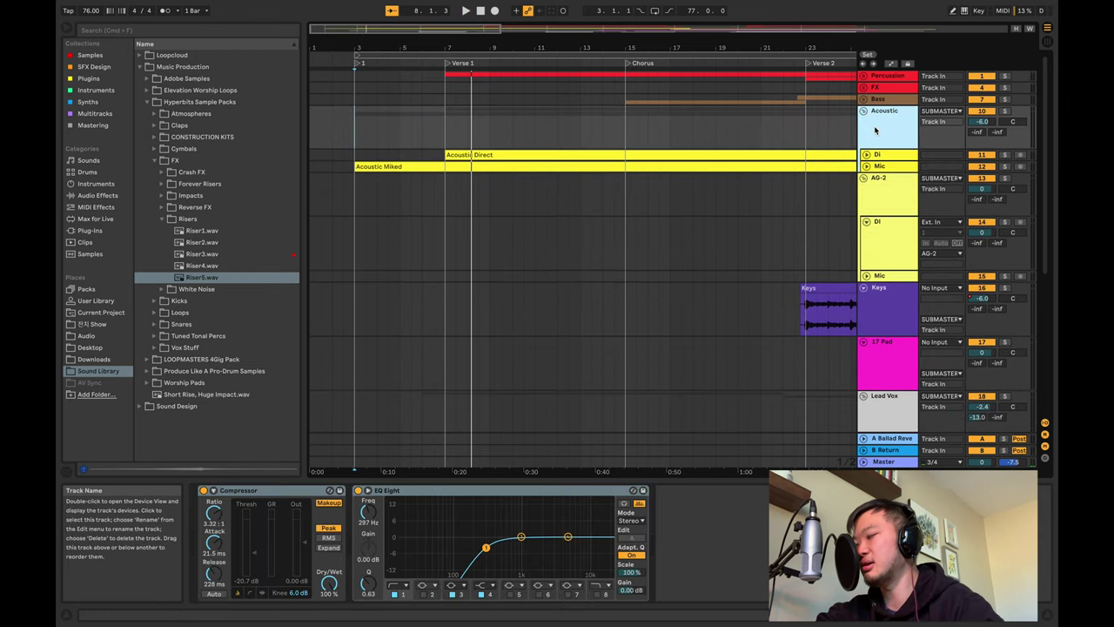
key("u")
left_click(884, 135)
Listen to the harmony vocals entering the first Chorus, starting playback at 12.3.1 on the Harm Vox track.
scroll(516, 231, "down", 3)
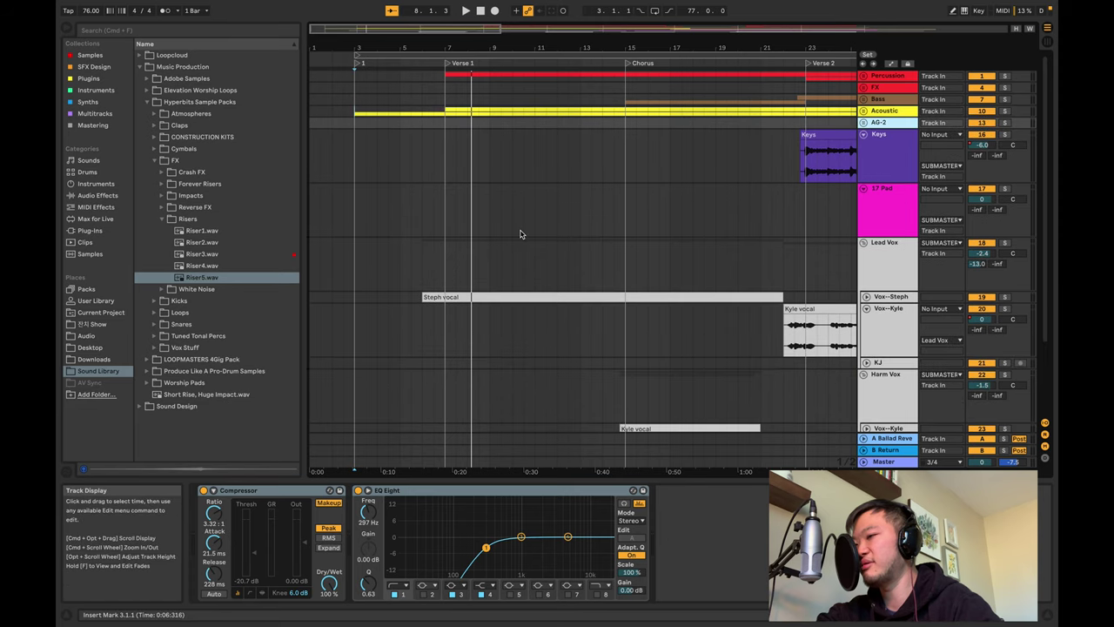
scroll(521, 234, "down", 3)
scroll(591, 256, "right", 2)
left_click(589, 292)
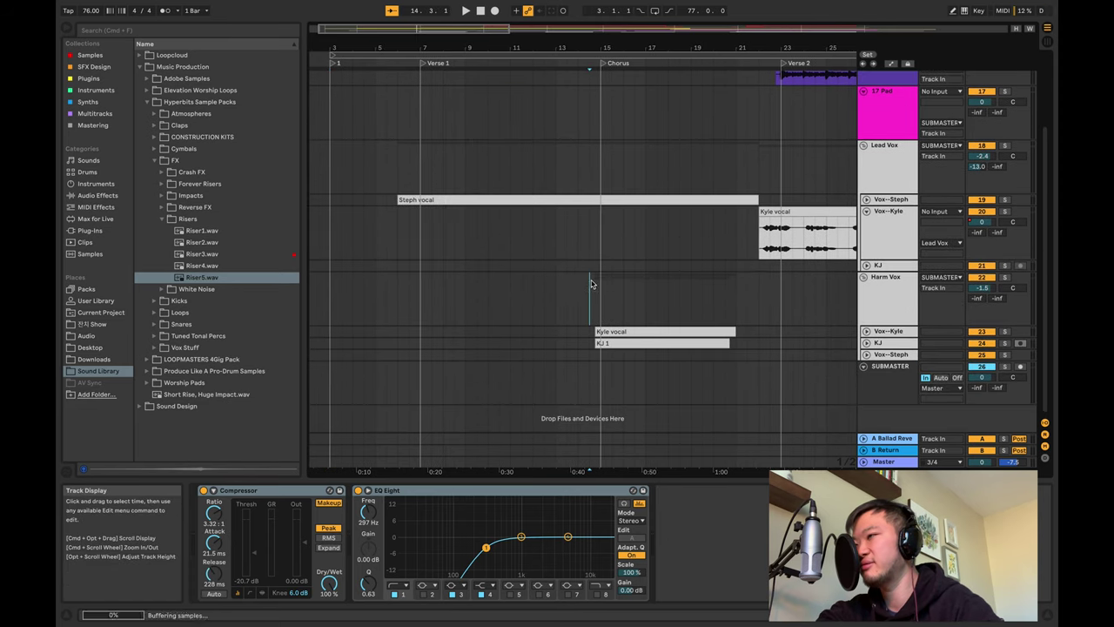
scroll(591, 294, "right", 2)
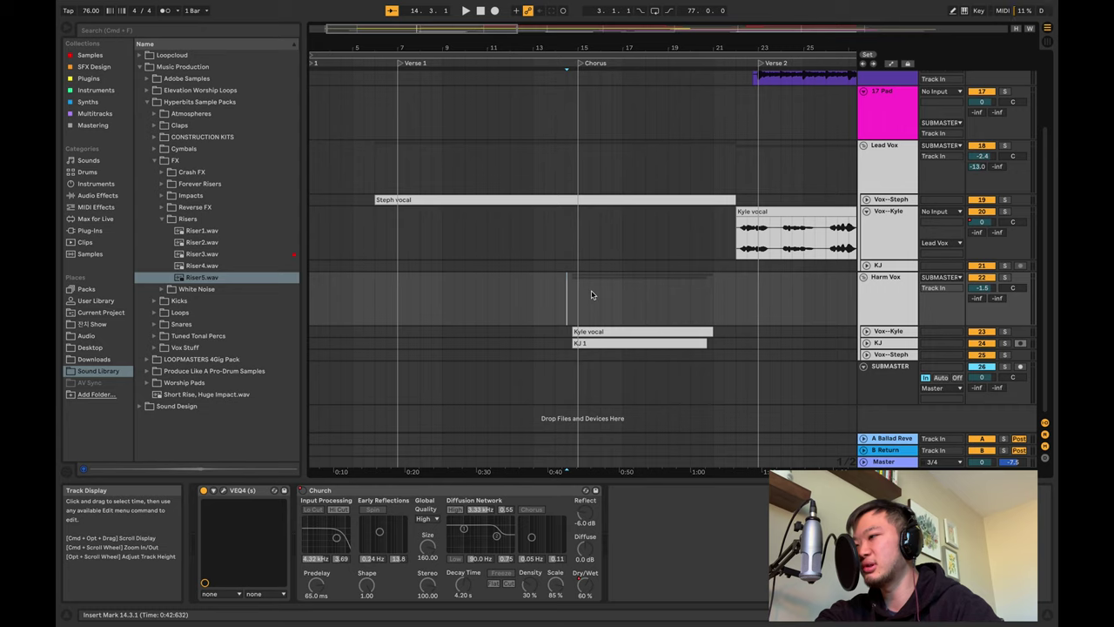
scroll(581, 289, "right", 8)
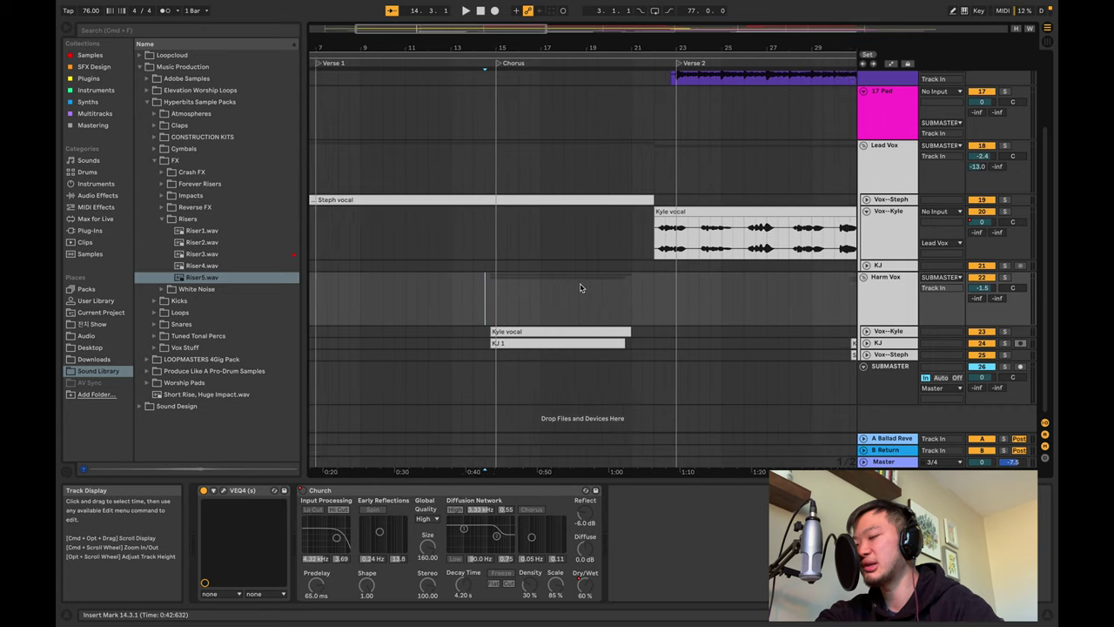
left_click(414, 287)
scroll(426, 287, "left", 12)
key("space")
scroll(566, 287, "right", 9)
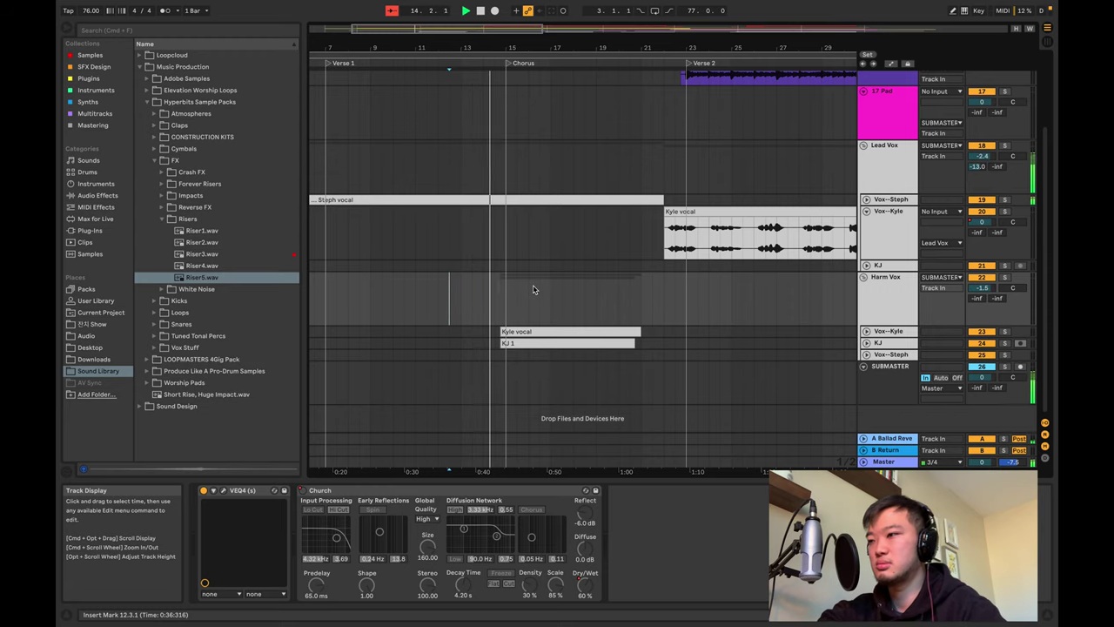
scroll(533, 290, "right", 8)
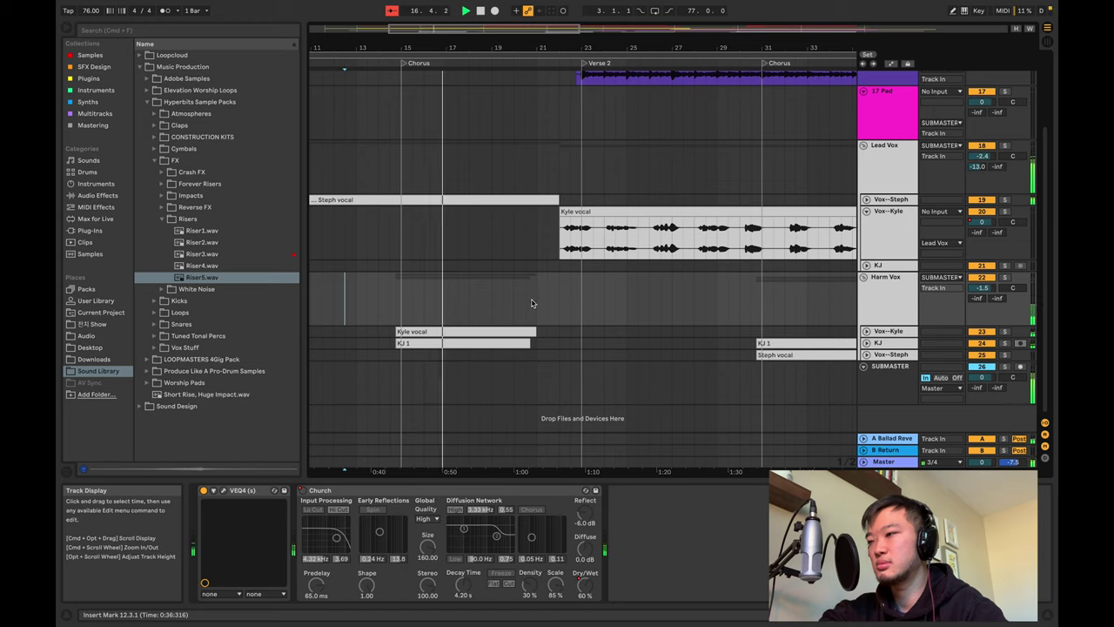
Unfold EQ Eight on the Lead Vox group's first vocal track, set band 3 to 681 Hz at 3.35 dB, and stop playback.
left_click(878, 199)
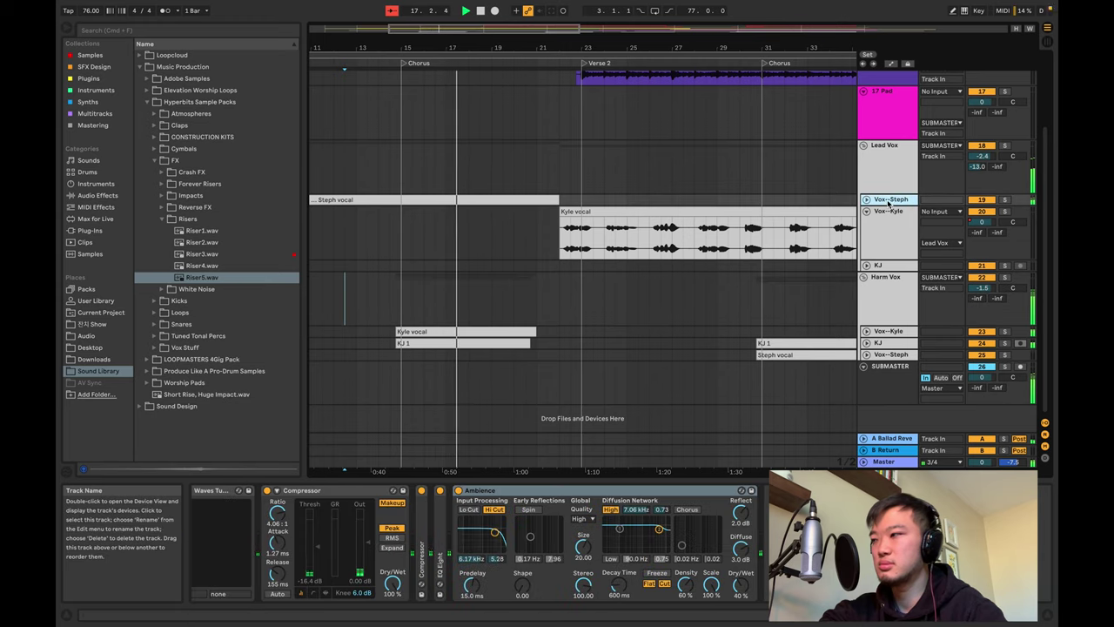
double_click(439, 531)
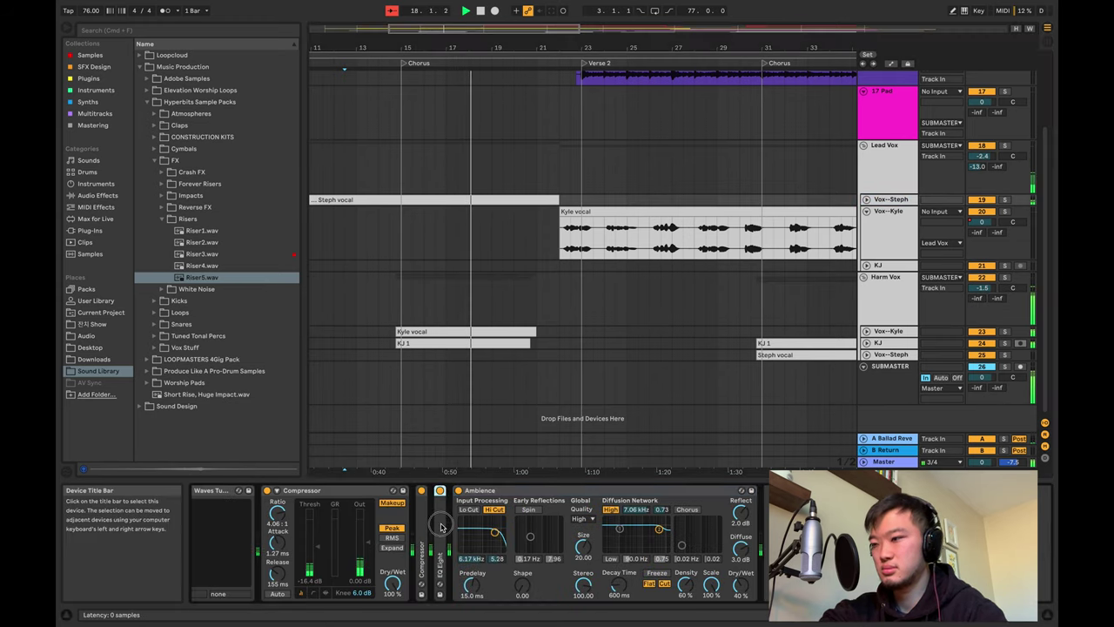
left_click_drag(623, 528, 592, 529)
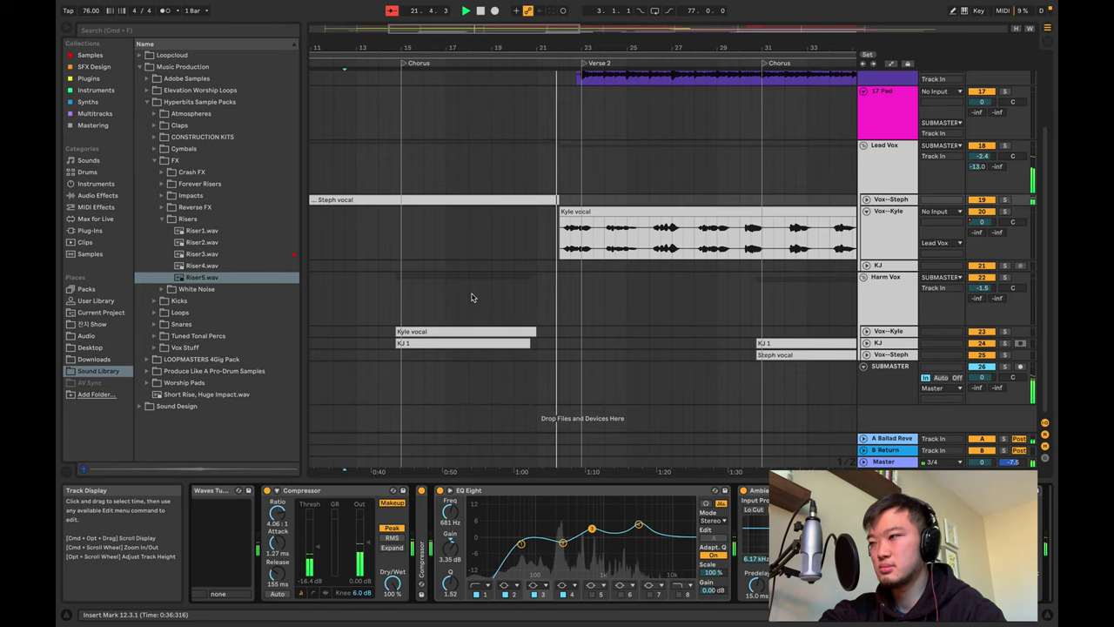
scroll(538, 294, "right", 5)
key("space")
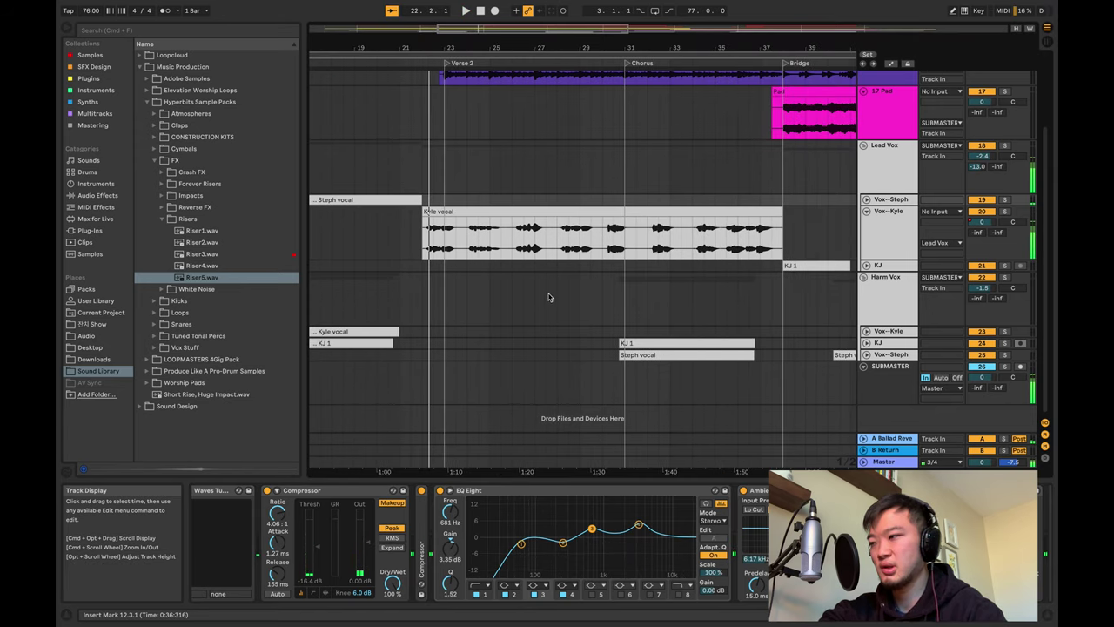
Listen to the harmony vocals entering the second Chorus, starting playback at 30.1.1 on the Harm Vox track.
left_click(602, 301)
key("space")
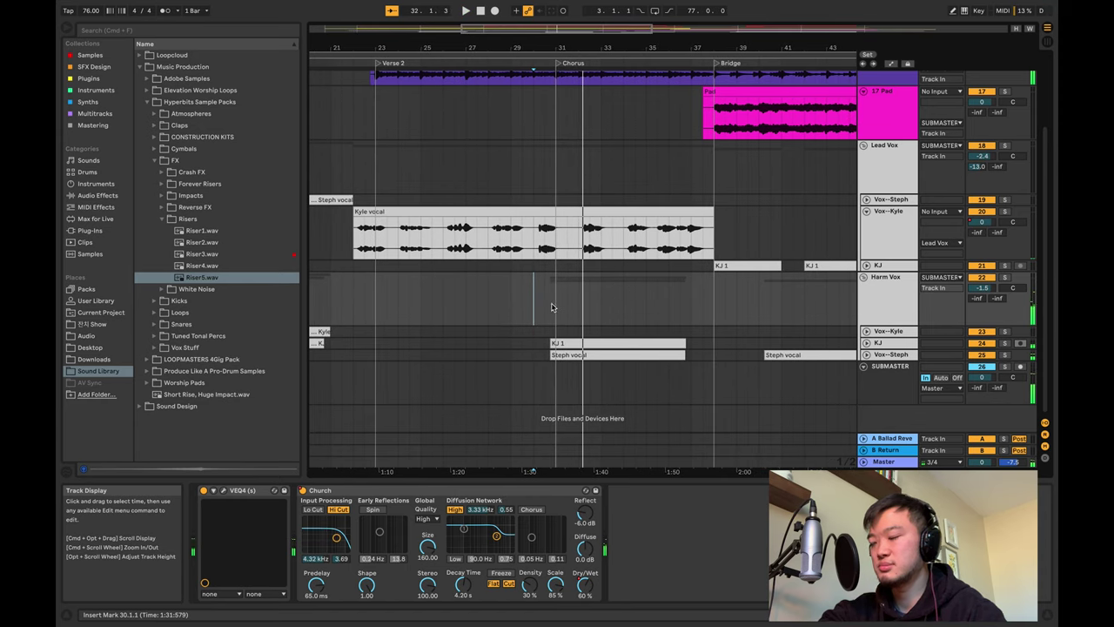
scroll(550, 306, "down", 5)
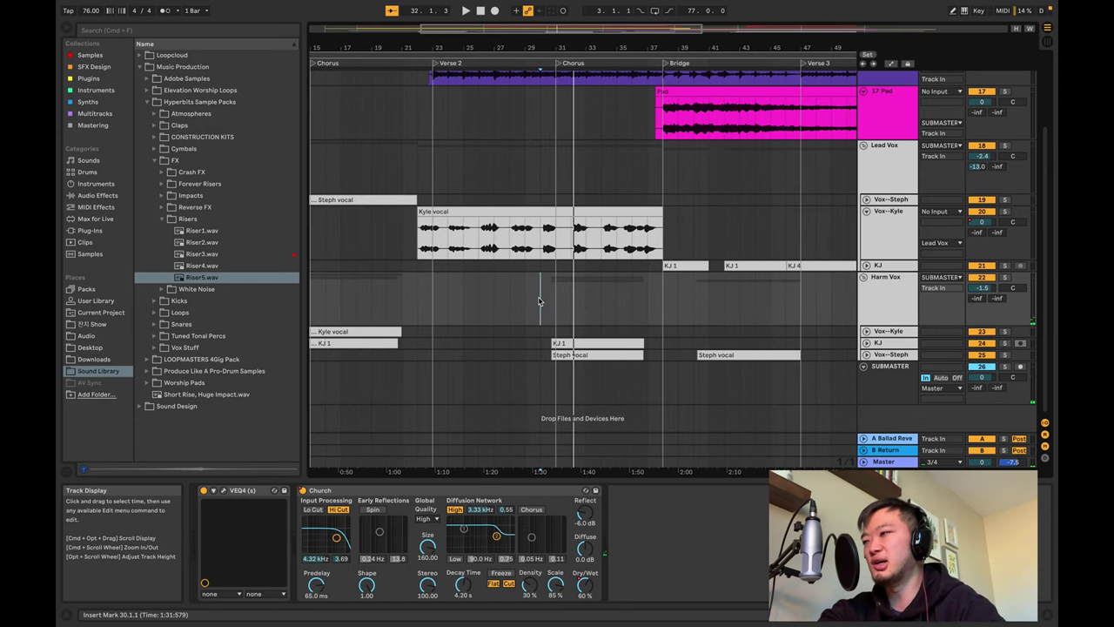
scroll(538, 301, "up", 3)
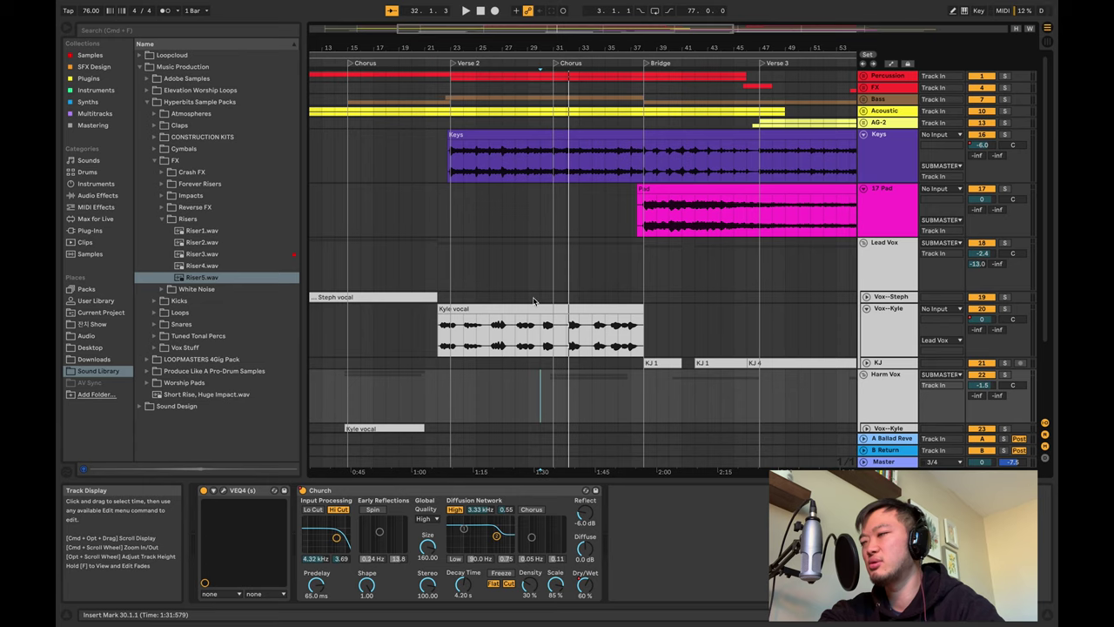
scroll(533, 301, "right", 5)
Switch to Session View and inspect the effects on the Percussion, FX, Bass and Acoustic groups, briefly unfolding Acoustic.
key("Tab")
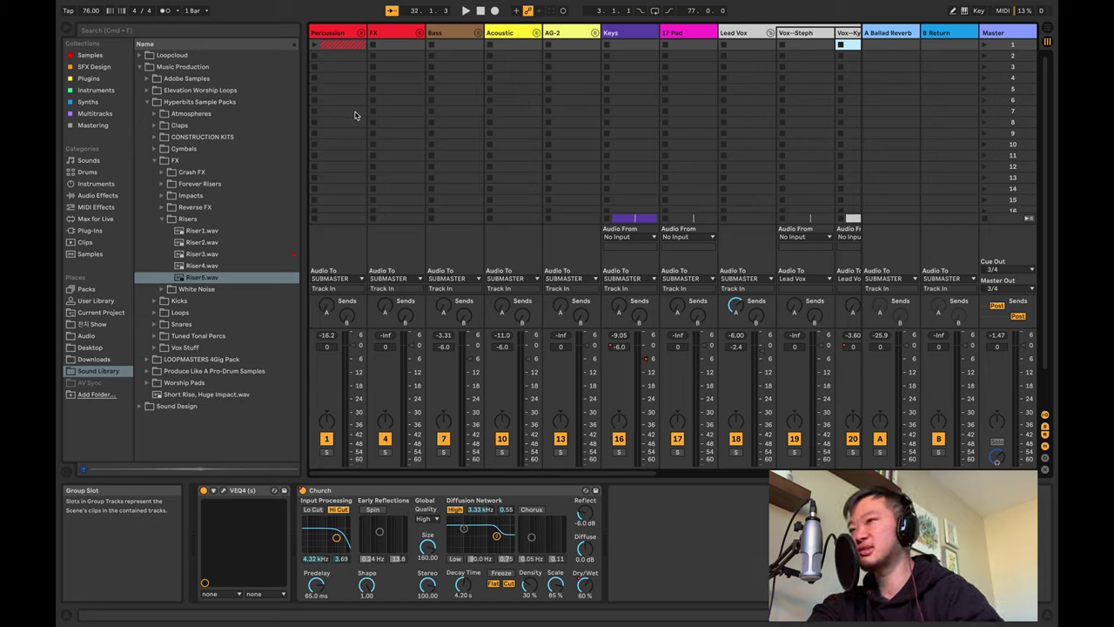
left_click(334, 33)
left_click(399, 34)
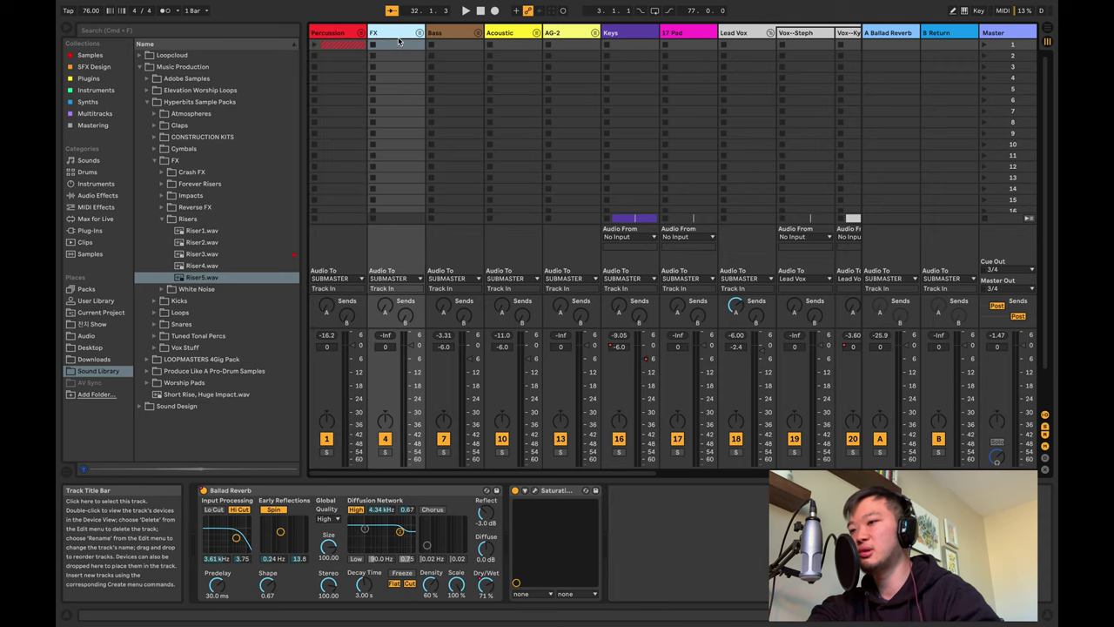
left_click(443, 34)
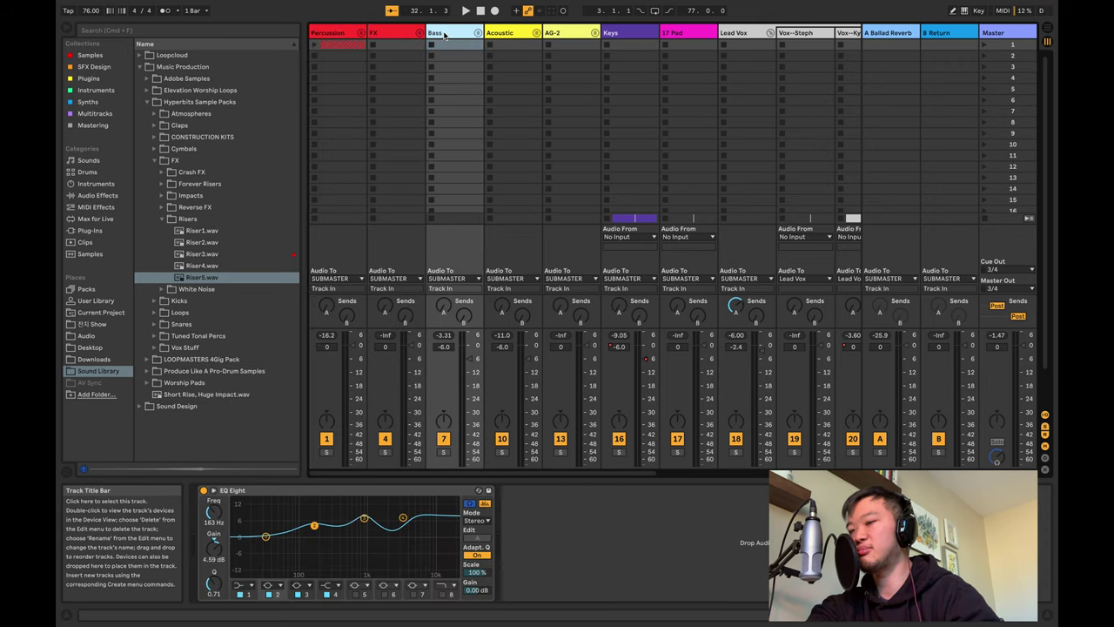
left_click(505, 35)
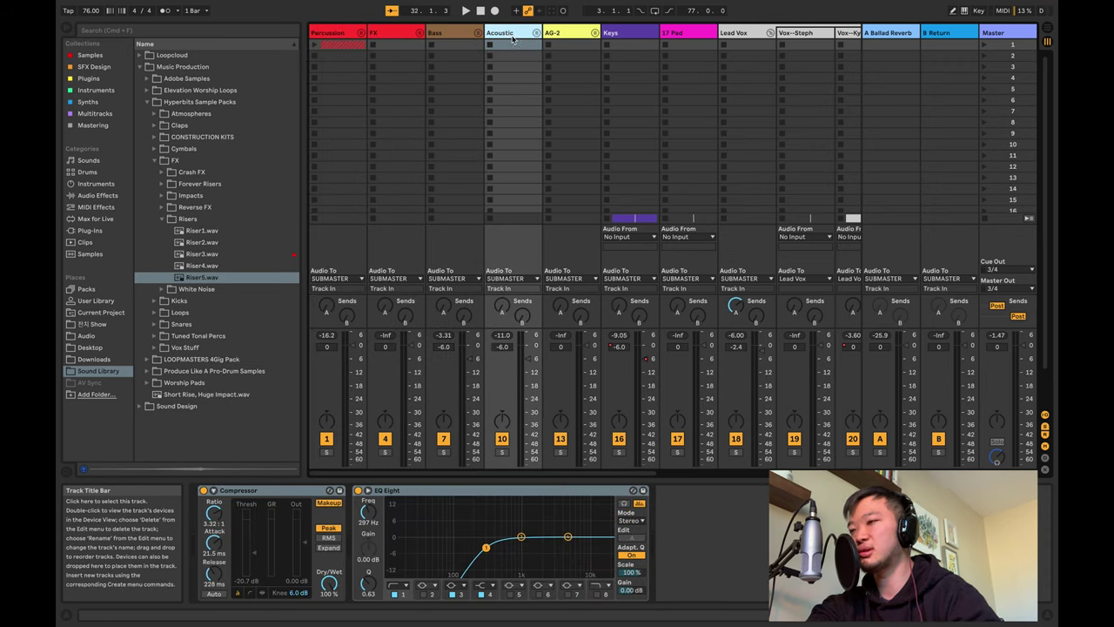
left_click(536, 33)
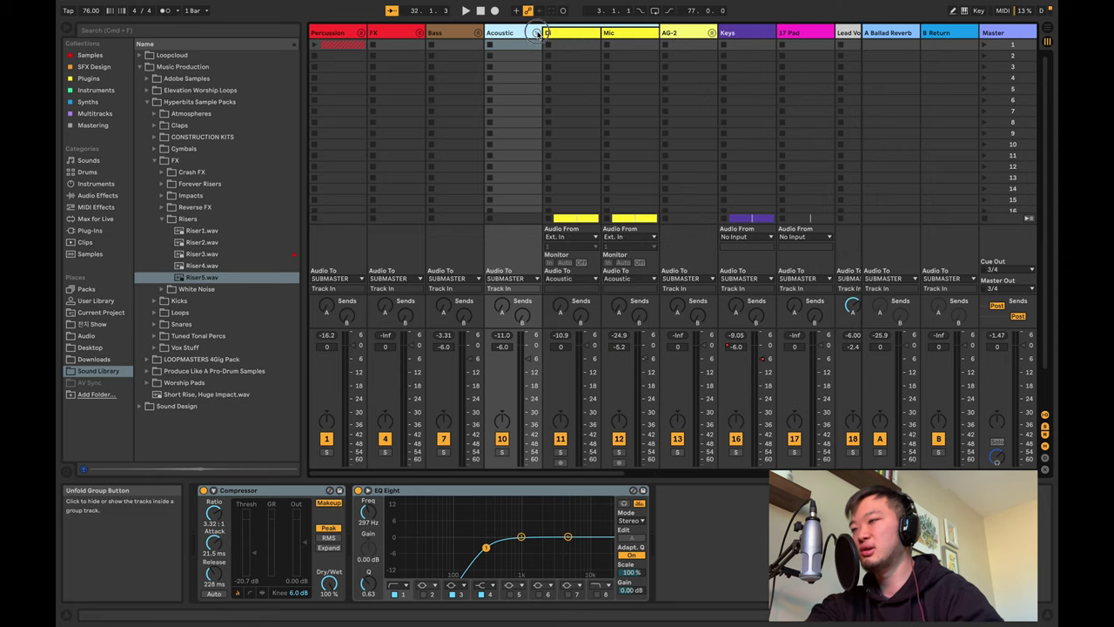
left_click(536, 32)
Collapse the Lead Vox and Harm Vox groups in Session View.
scroll(575, 61, "right", 3)
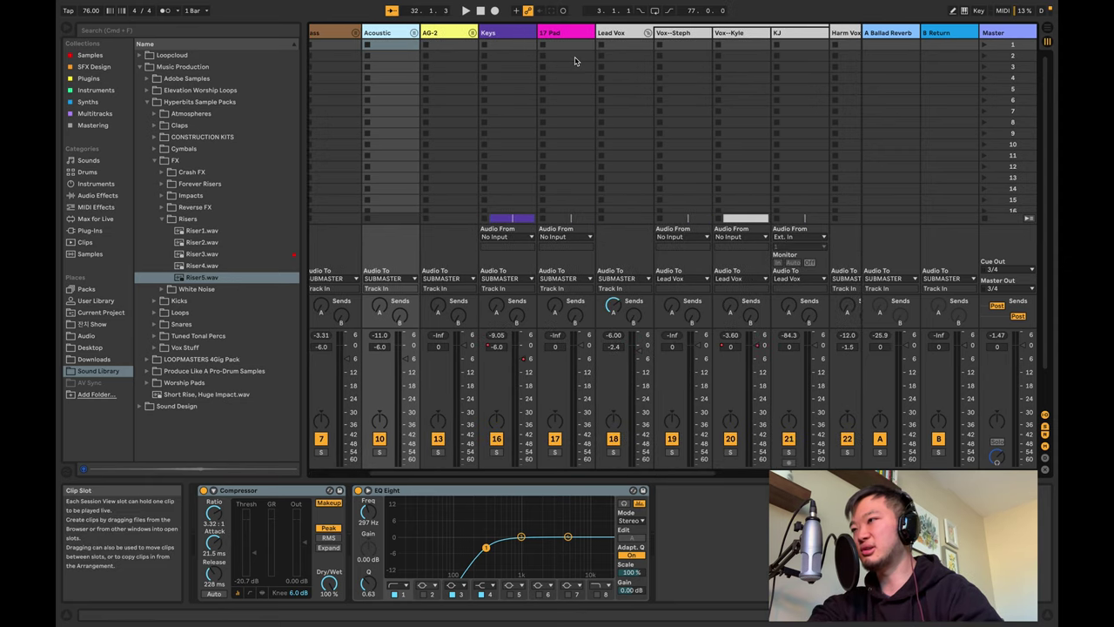
left_click(646, 34)
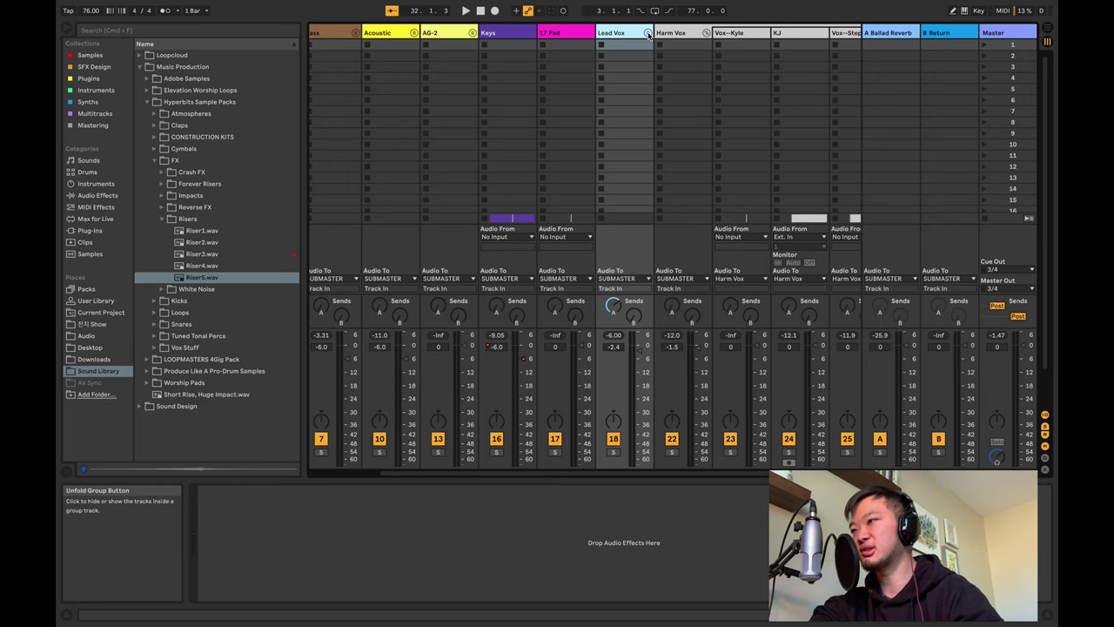
left_click(648, 33)
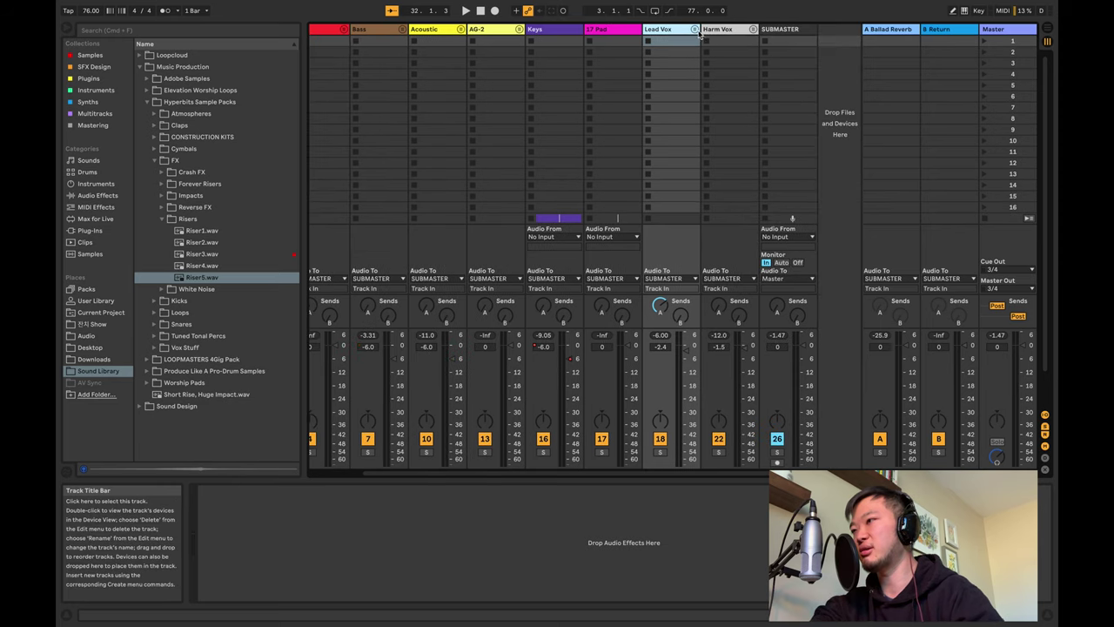
Solo the 17 Pad track and listen to it in Arrangement View from 56.1.1 in Chorus 3.
left_click(624, 29)
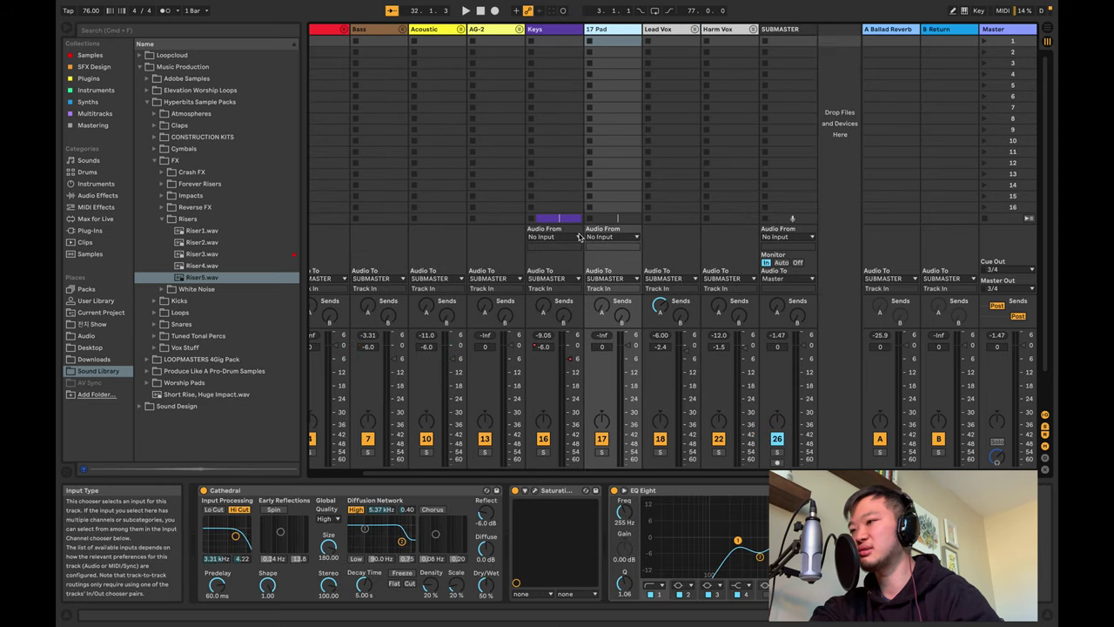
left_click(601, 451)
key("space")
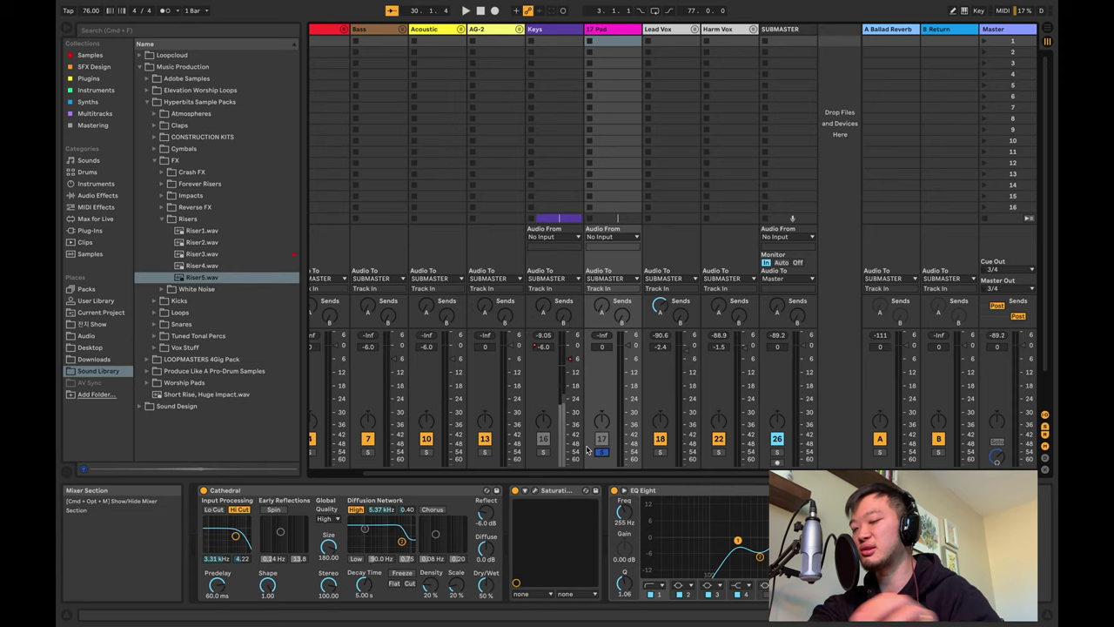
key("Tab")
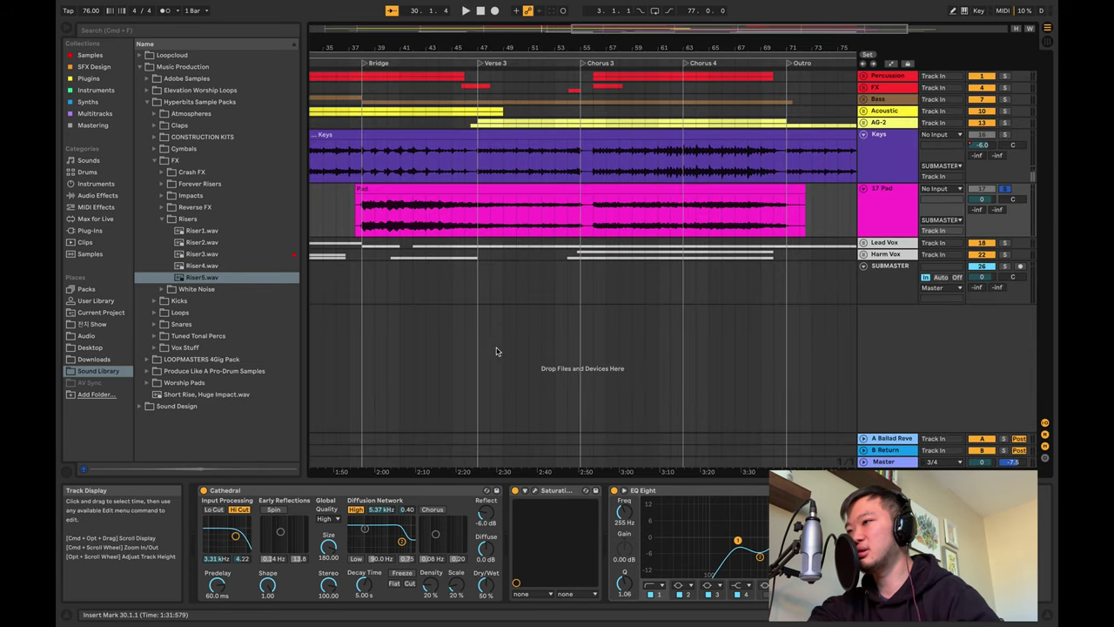
left_click(597, 226)
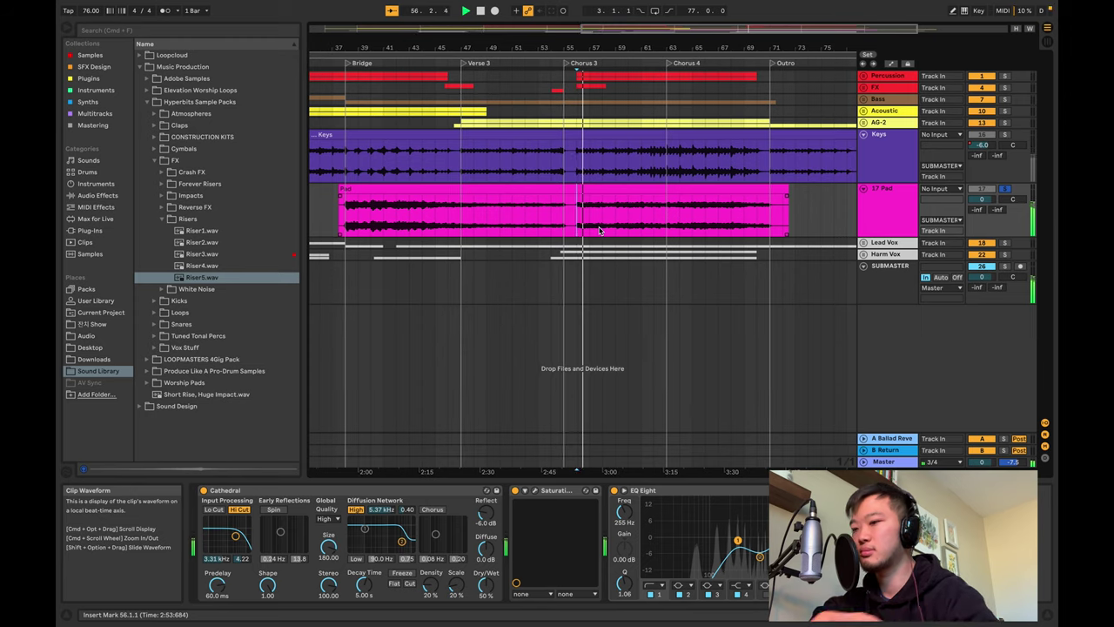
key("Tab")
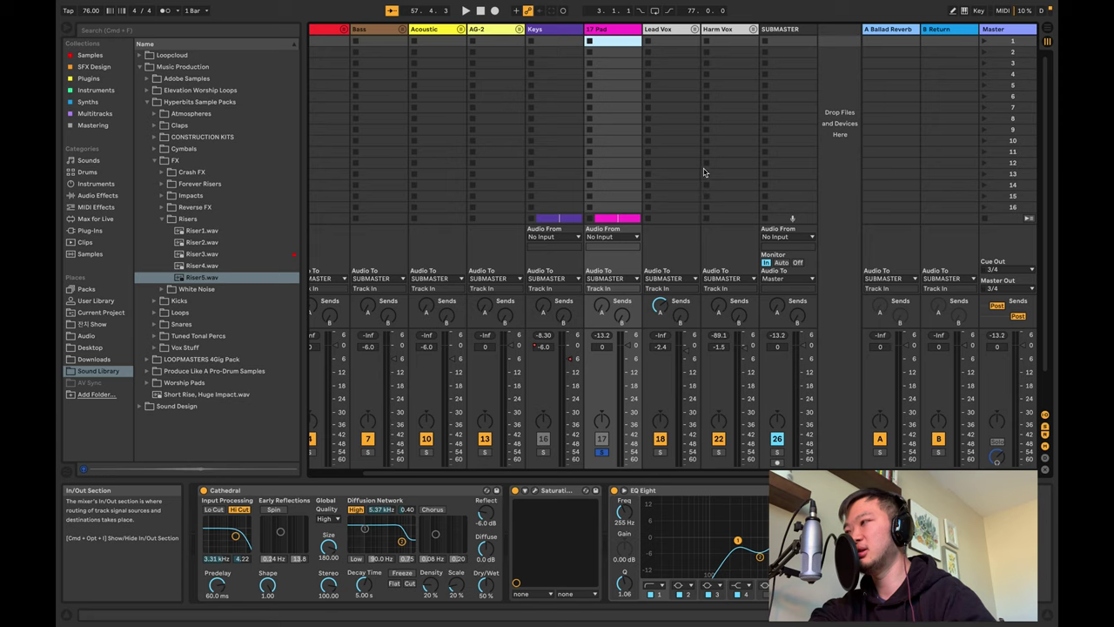
key("Tab")
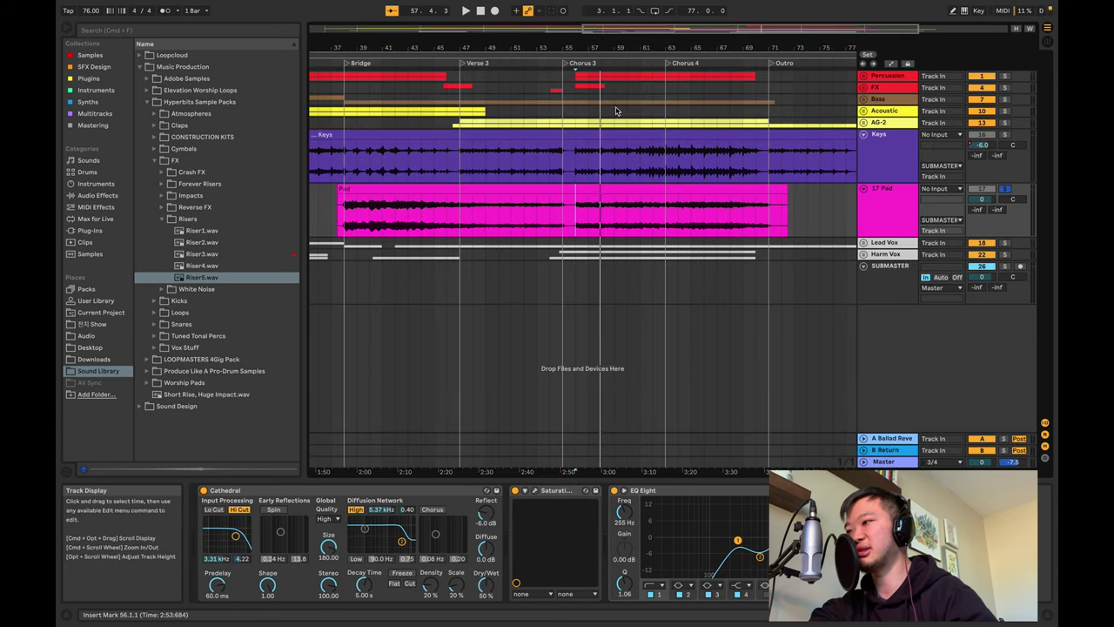
Unfold the Harm Vox group and inspect the effects on Harm Vox, Lead Vox and SUBMASTER in Session View.
left_click(863, 254)
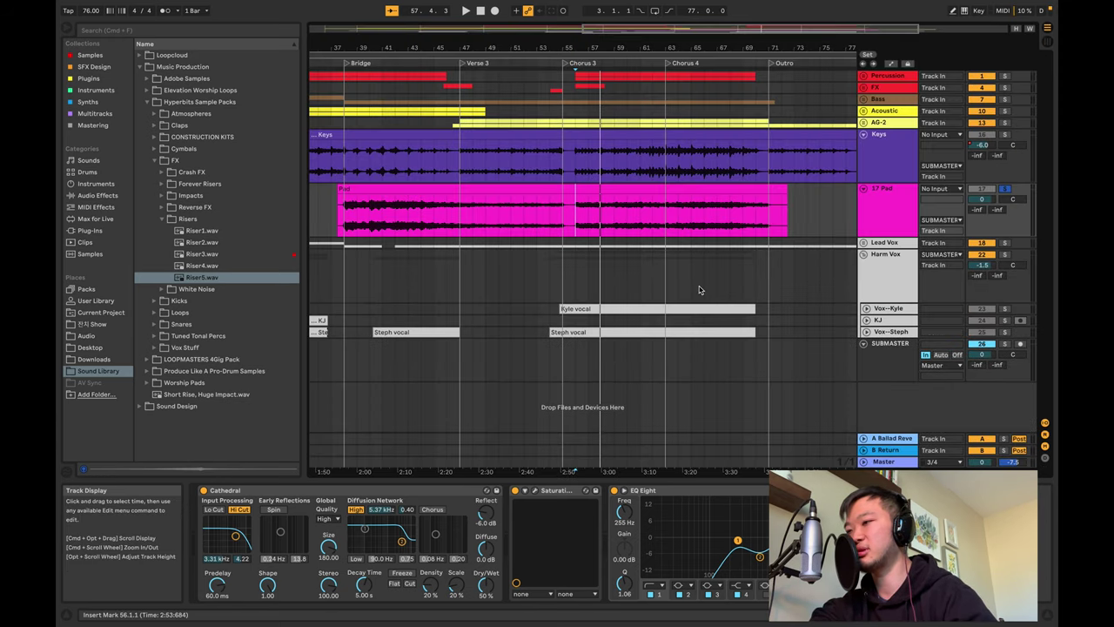
scroll(590, 260, "left", 10)
key("Tab")
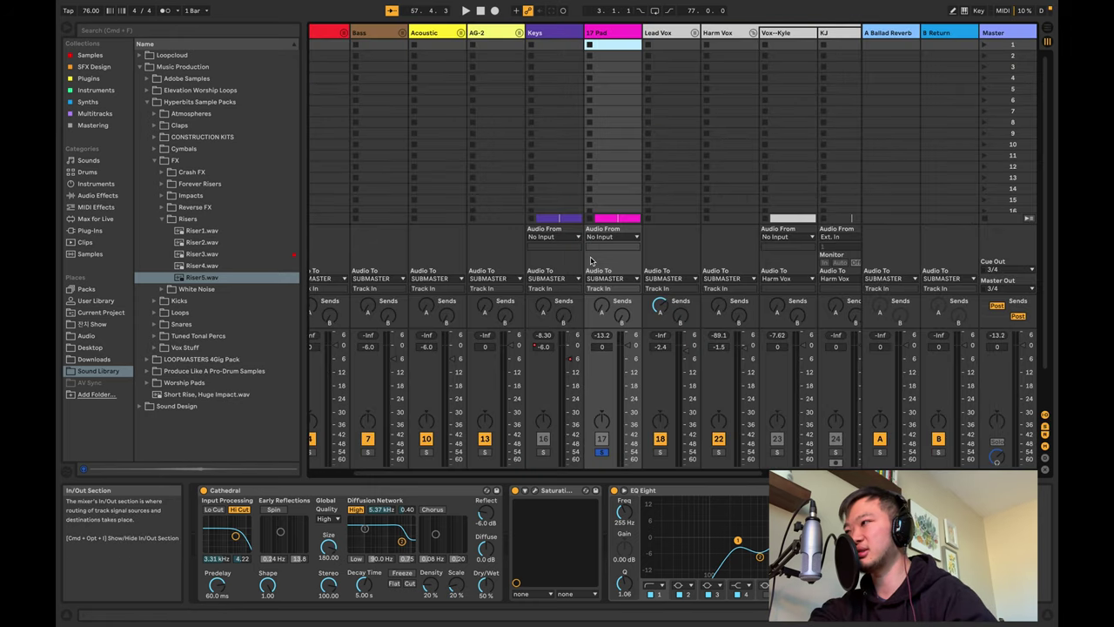
scroll(636, 136, "right", 3)
left_click(535, 81)
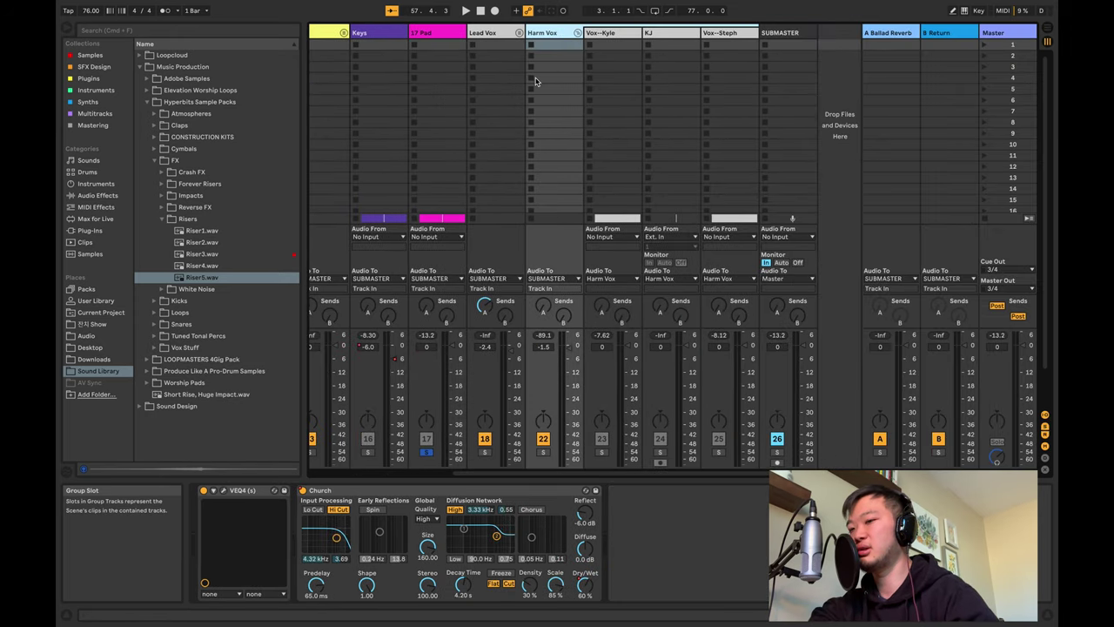
left_click(512, 36)
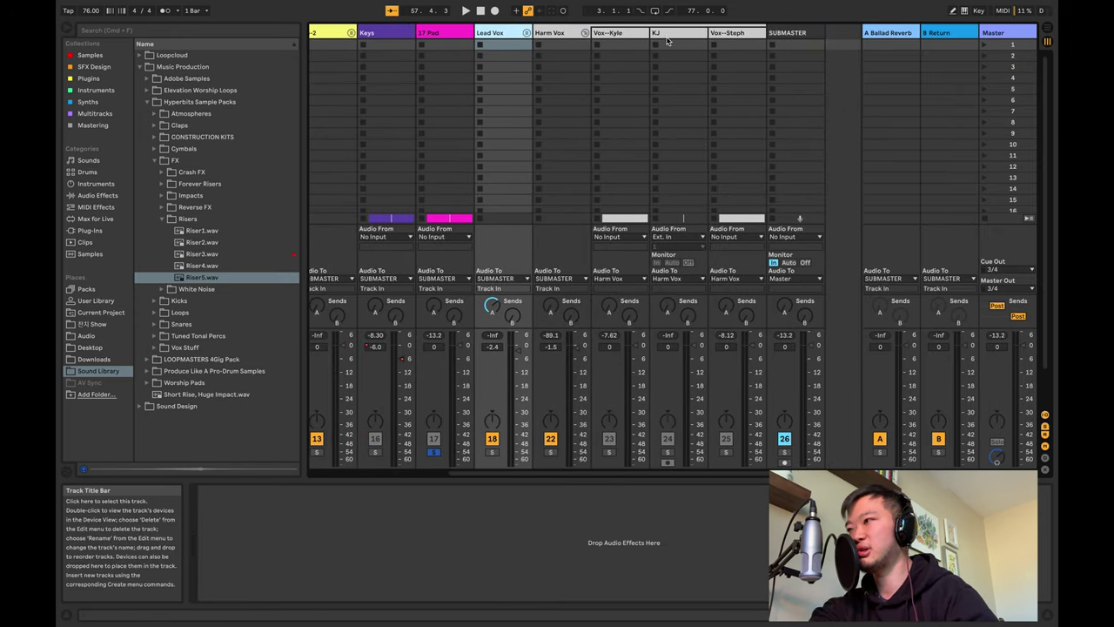
left_click(783, 33)
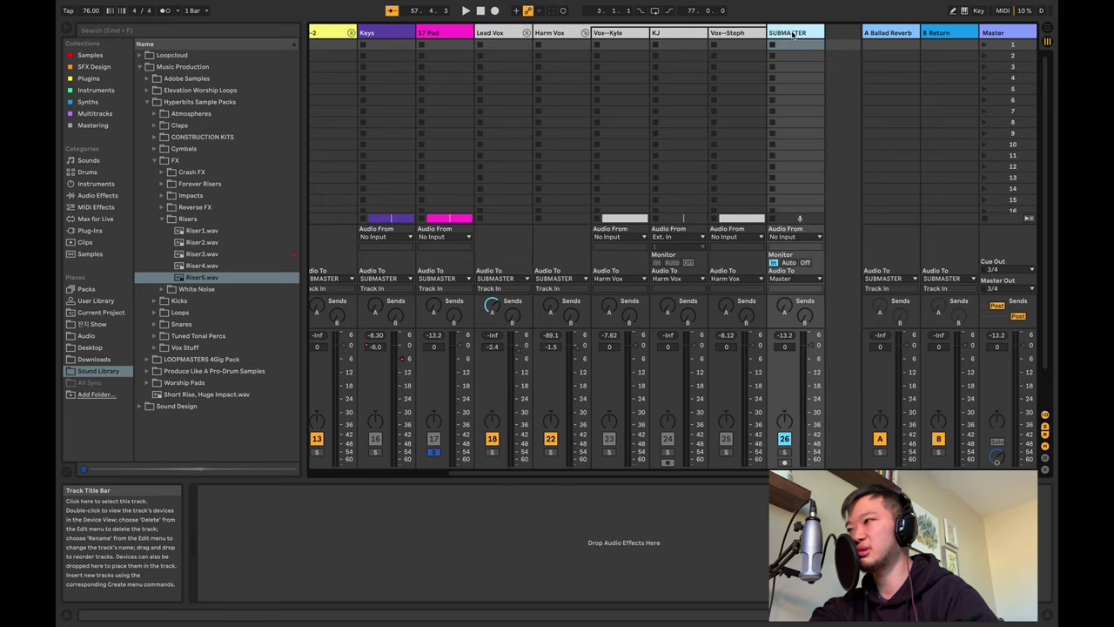
Add a Utility audio effect to the SUBMASTER track and set its input mode to Swap.
left_click(161, 218)
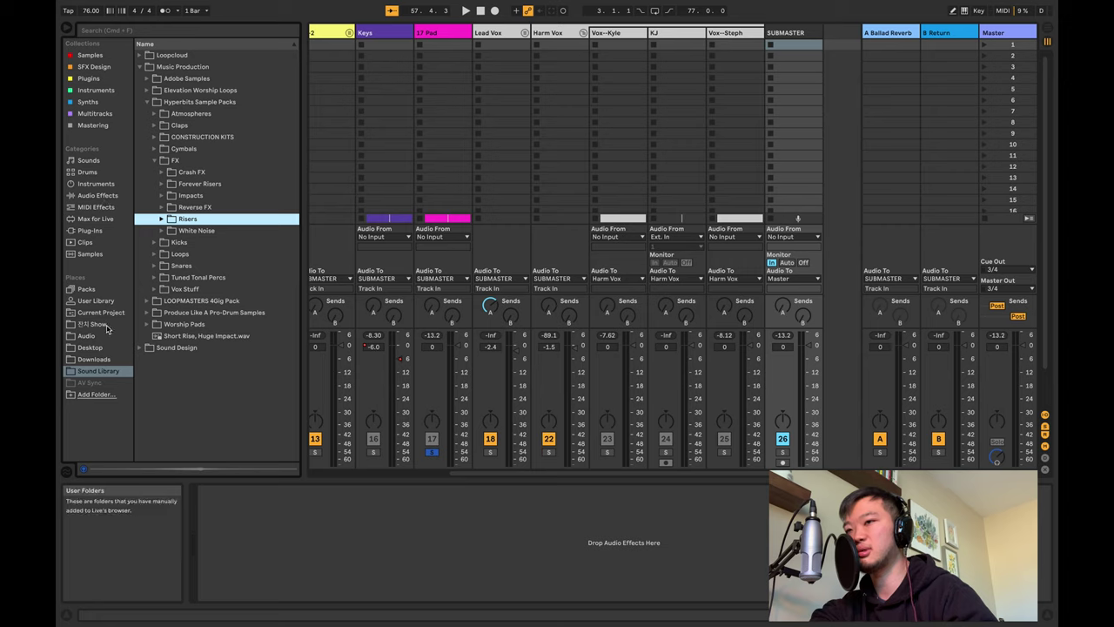
left_click(91, 196)
scroll(187, 228, "down", 9)
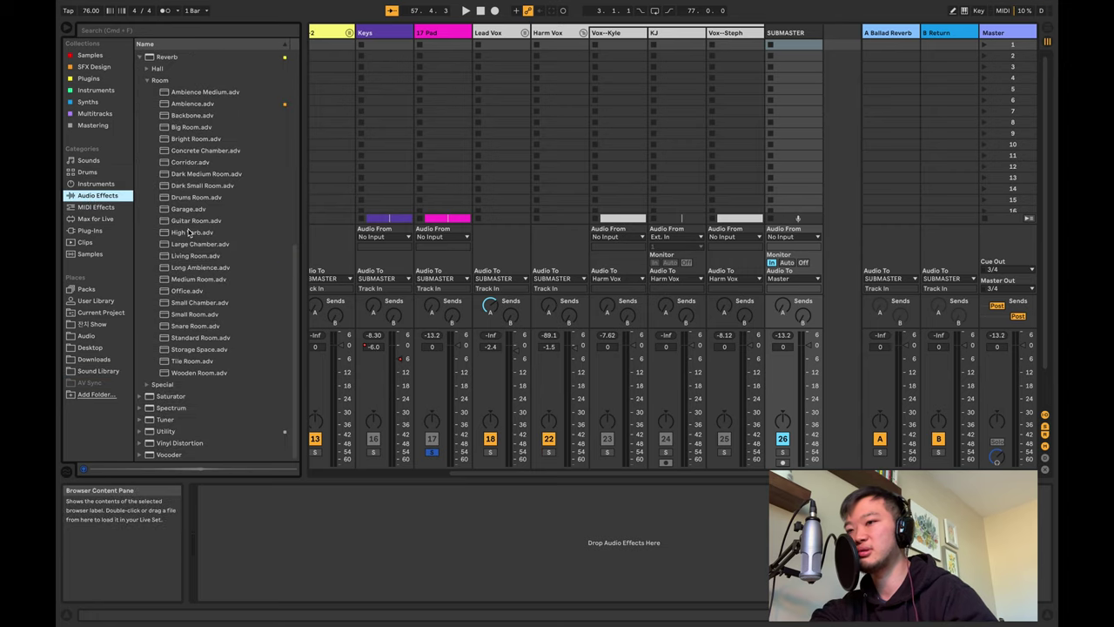
double_click(152, 432)
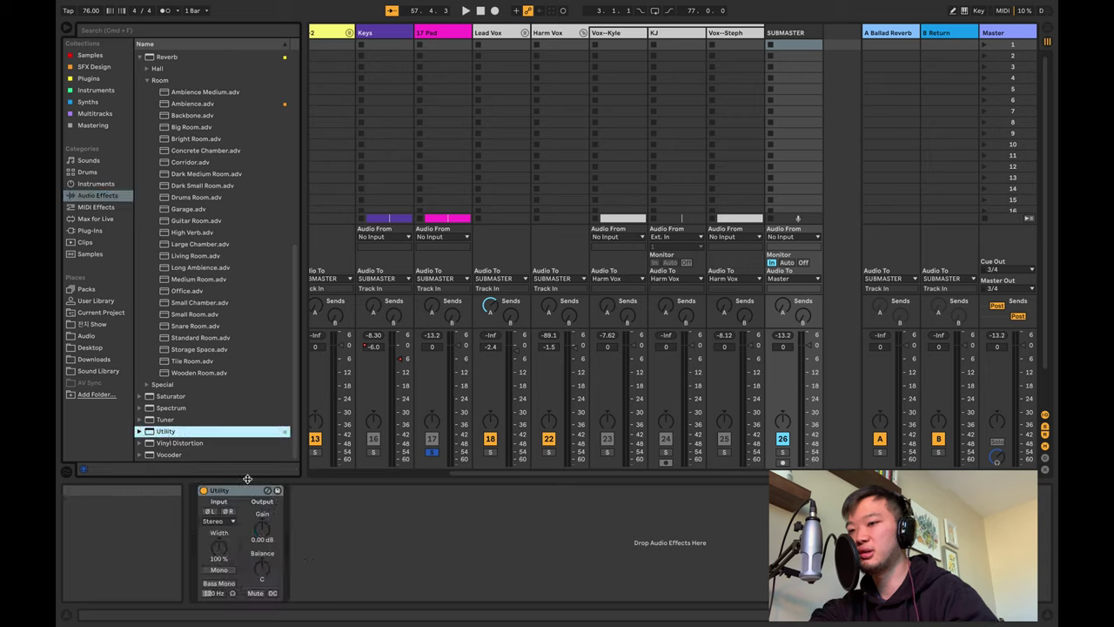
left_click(210, 522)
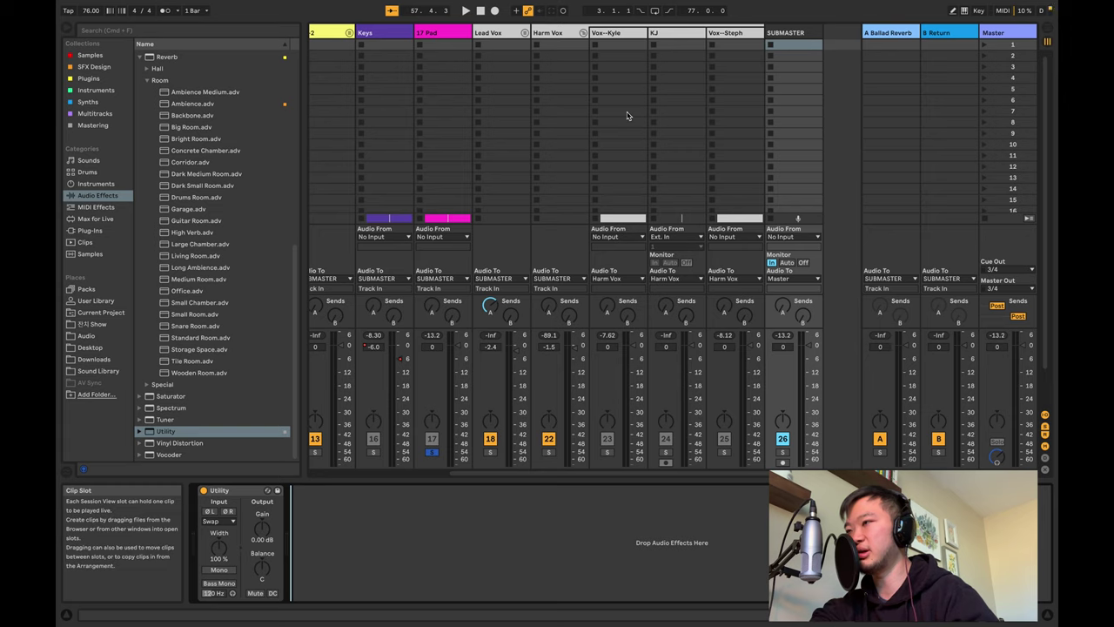
Return to Arrangement View and examine how the harmony vocal clips are laid out from the first Chorus to Chorus 4.
key("Tab")
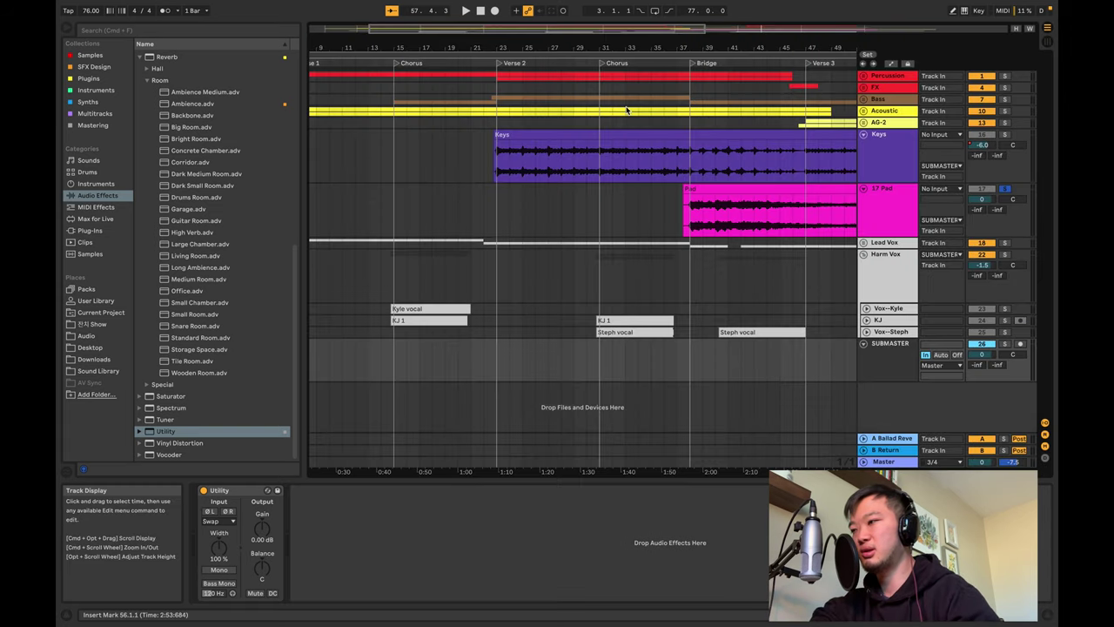
scroll(740, 284, "right", 2)
scroll(739, 285, "left", 4)
scroll(740, 284, "right", 5)
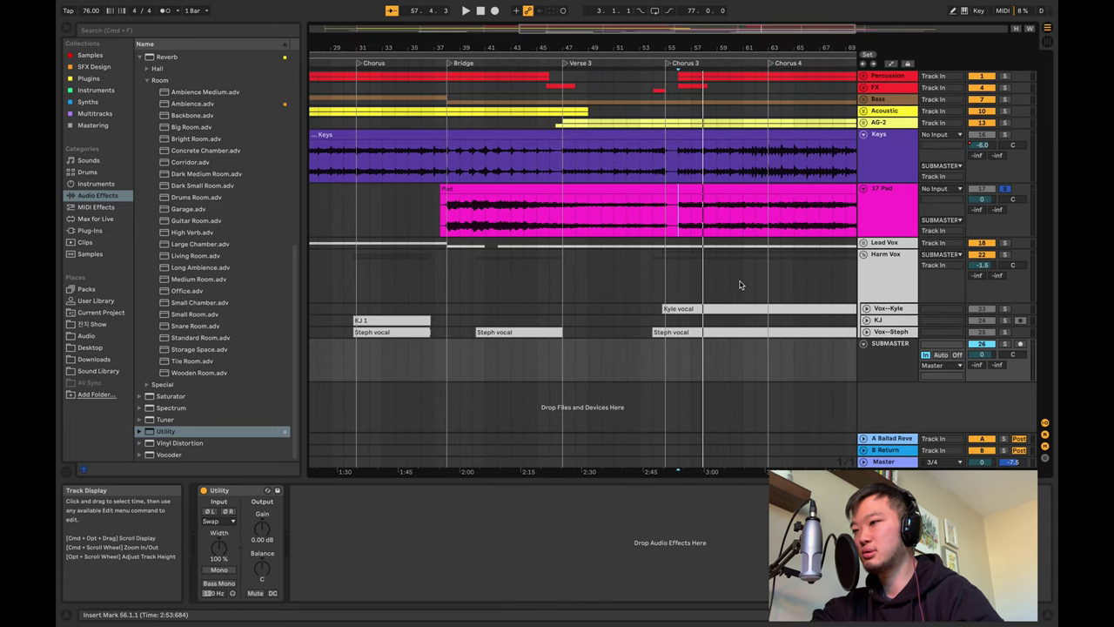
scroll(740, 285, "left", 5)
scroll(740, 284, "right", 2)
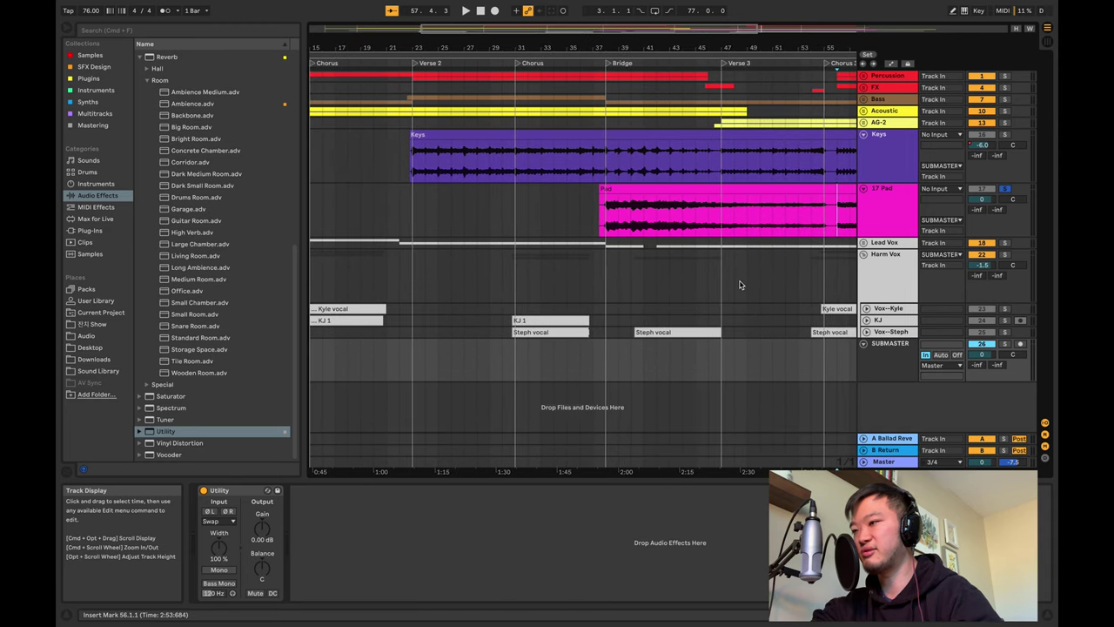
scroll(740, 284, "right", 1)
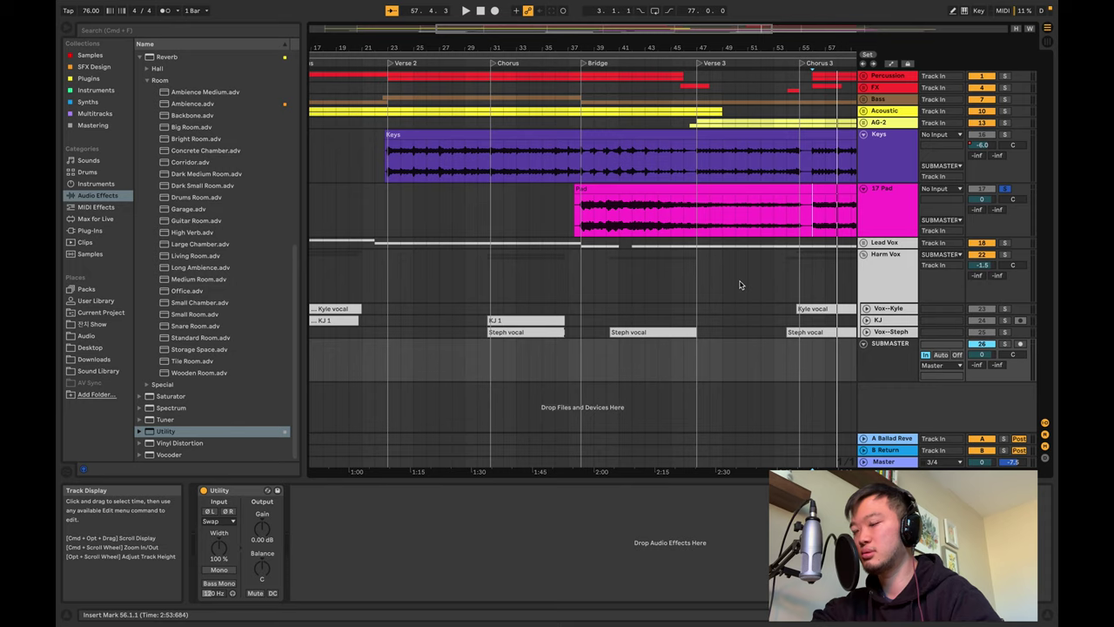
scroll(740, 285, "left", 3)
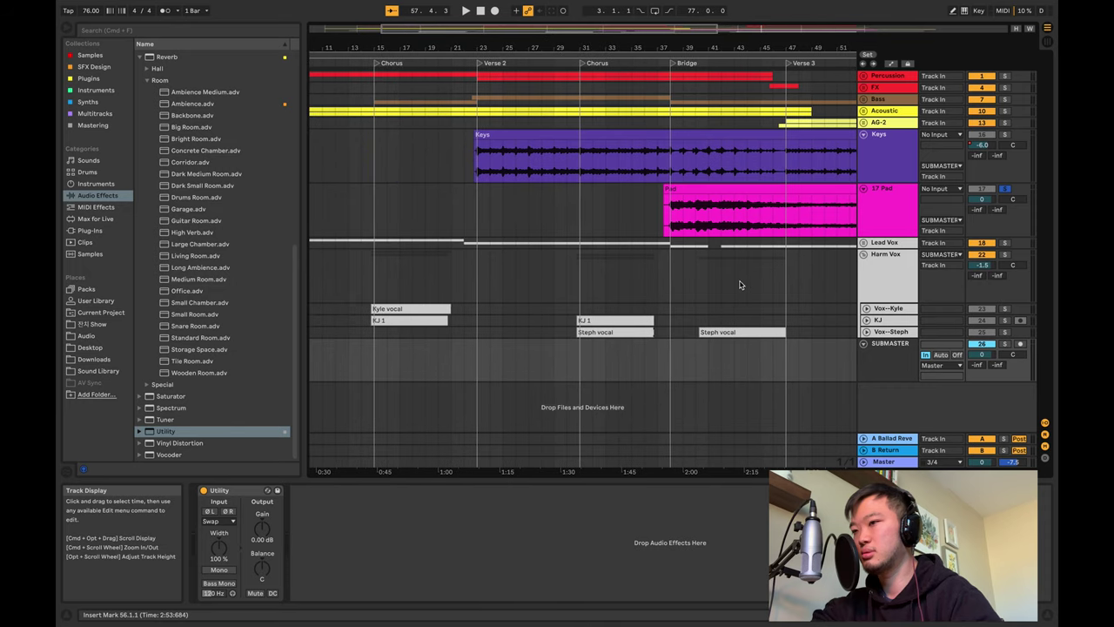
Show track automation and automate harmony track 23's panning to 22L across its first Chorus clip.
left_click(866, 308)
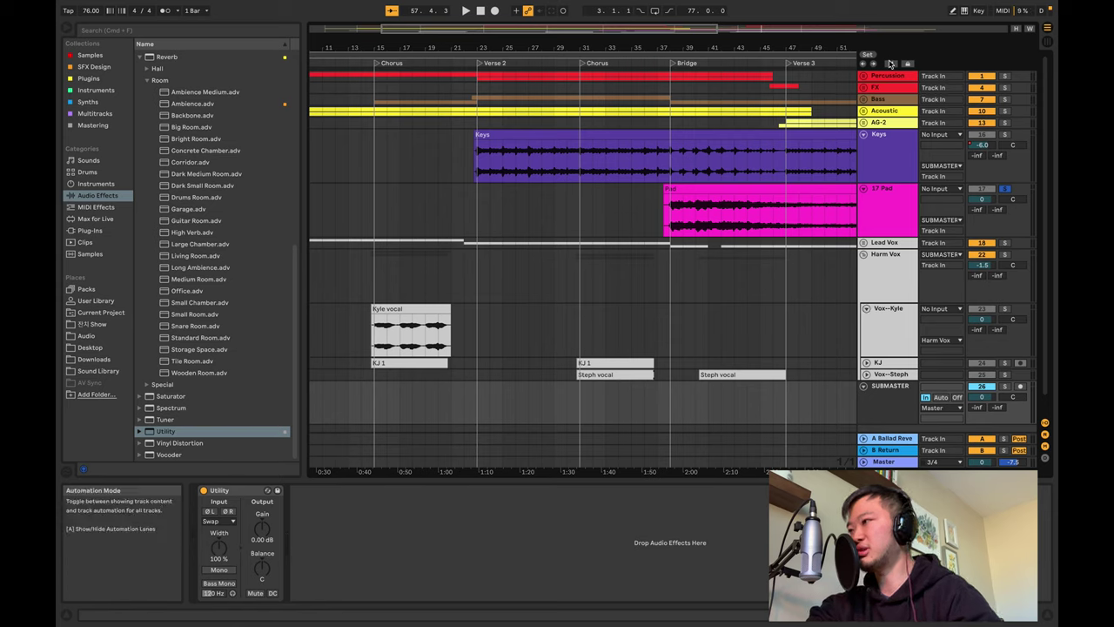
left_click(889, 64)
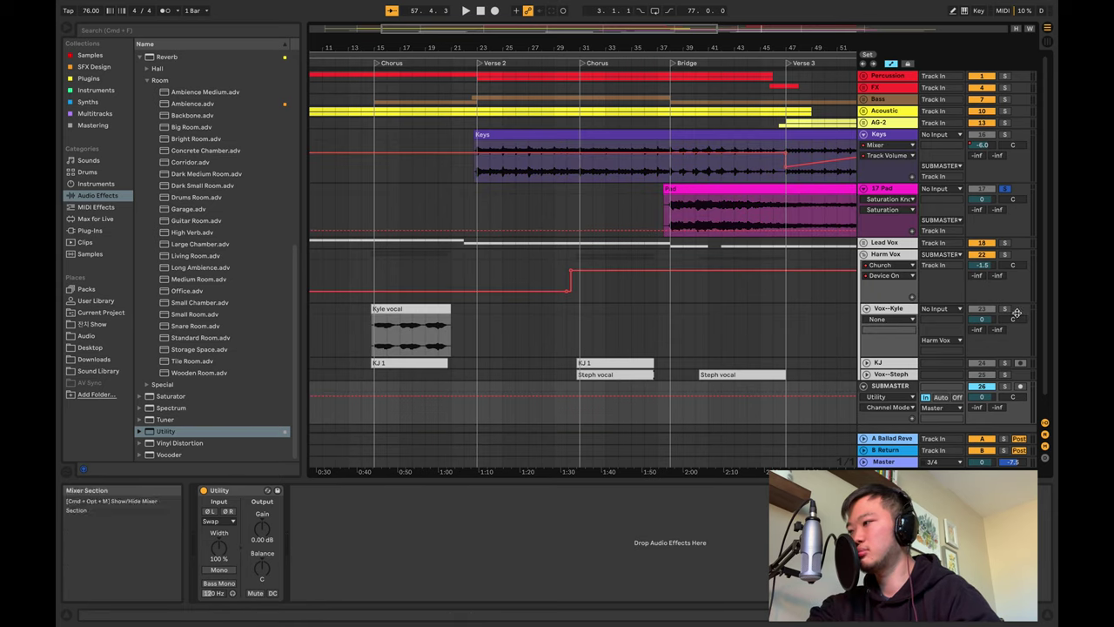
left_click(411, 309)
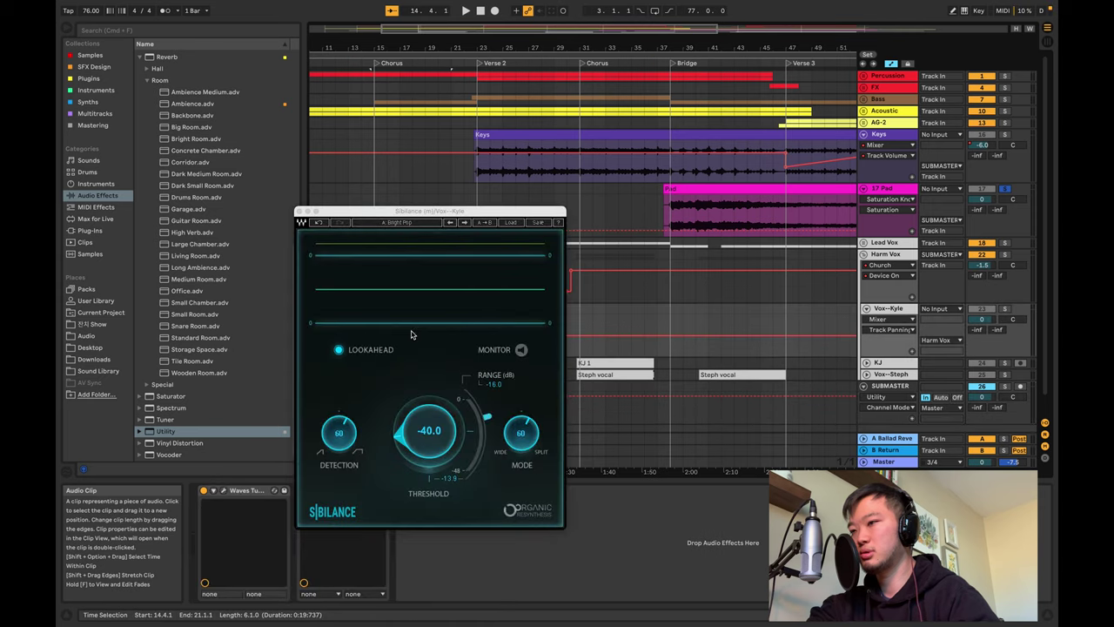
left_click(301, 211)
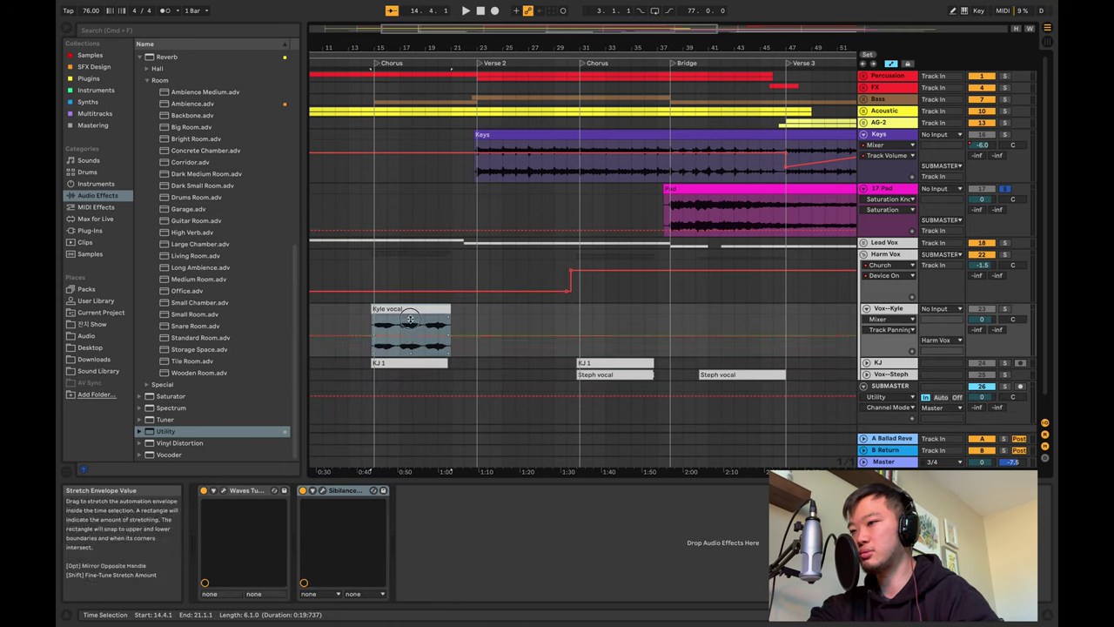
left_click_drag(411, 313, 410, 317)
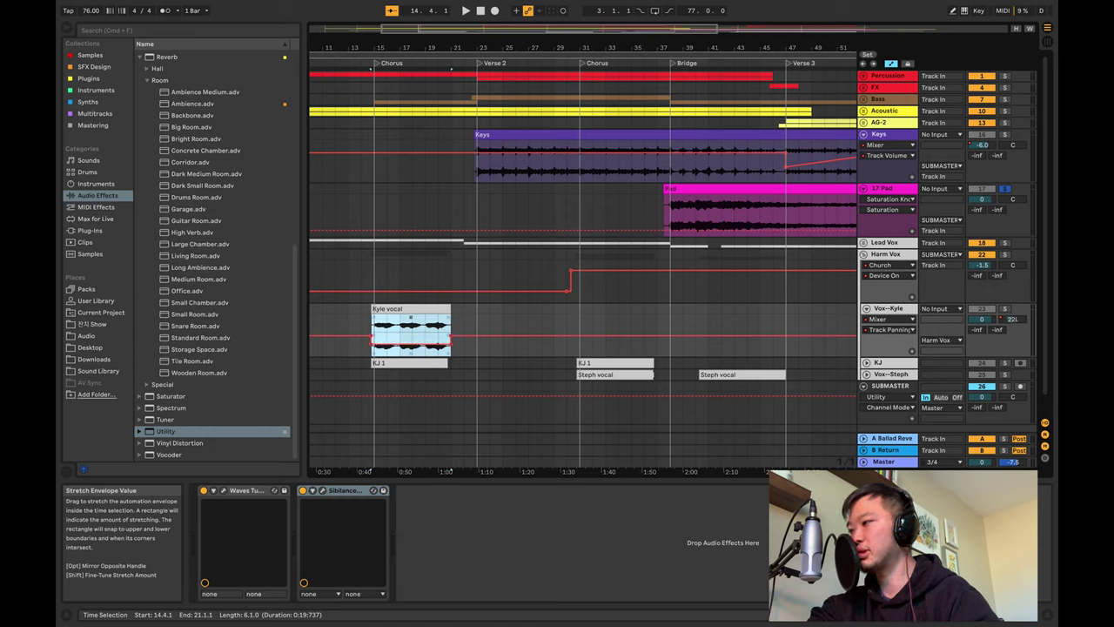
Automate harmony track 24's panning to 26R across its first Chorus clip, and play that section back.
left_click(867, 362)
left_click(377, 367)
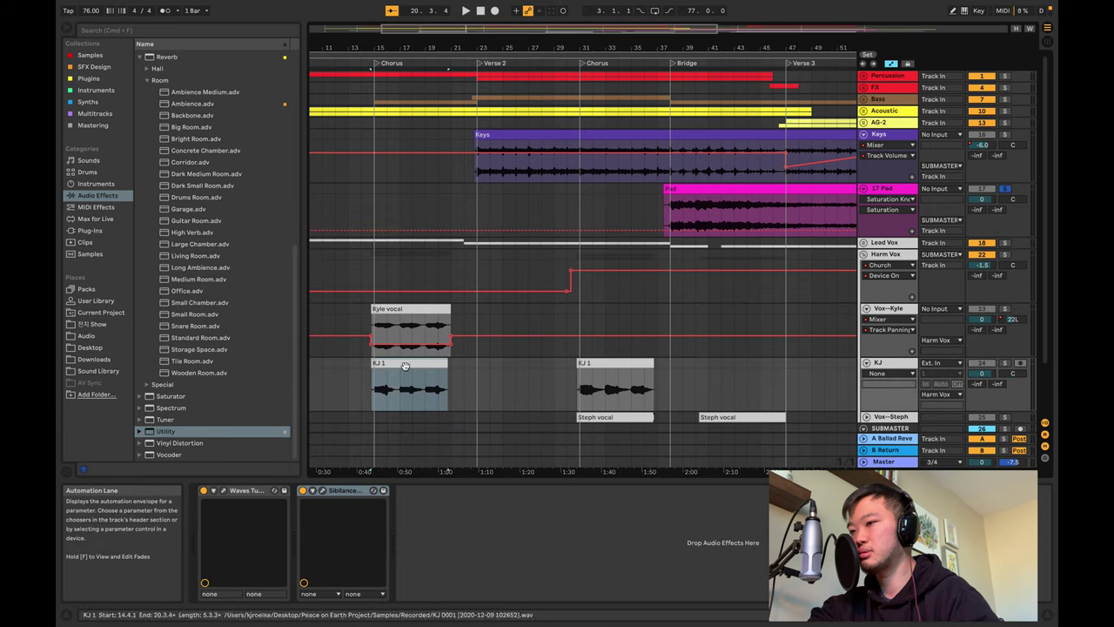
left_click(1010, 374)
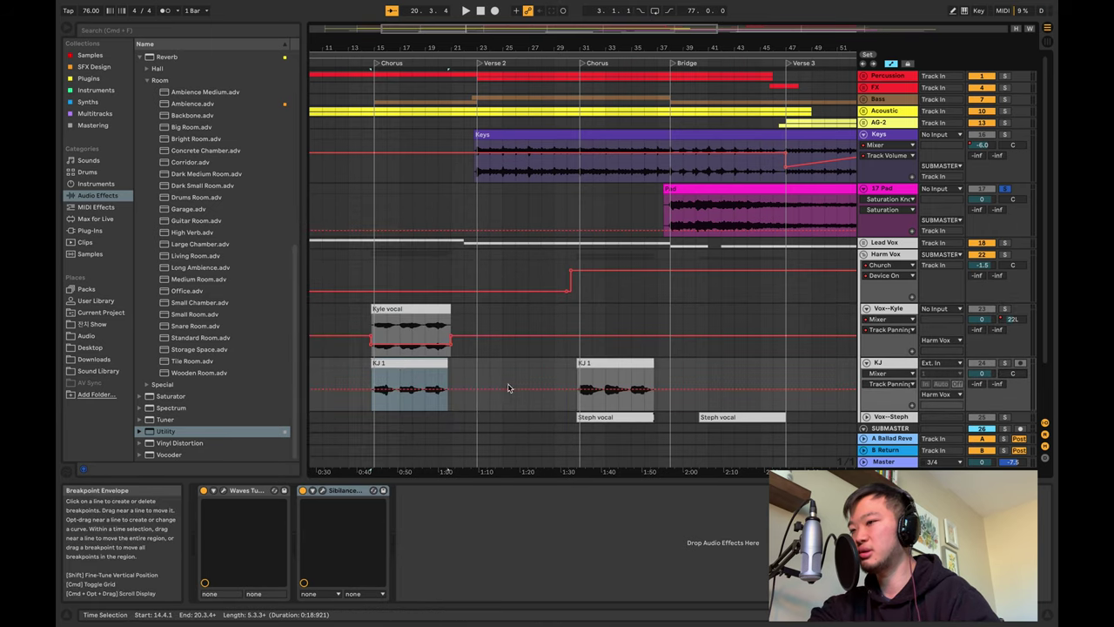
left_click(410, 405)
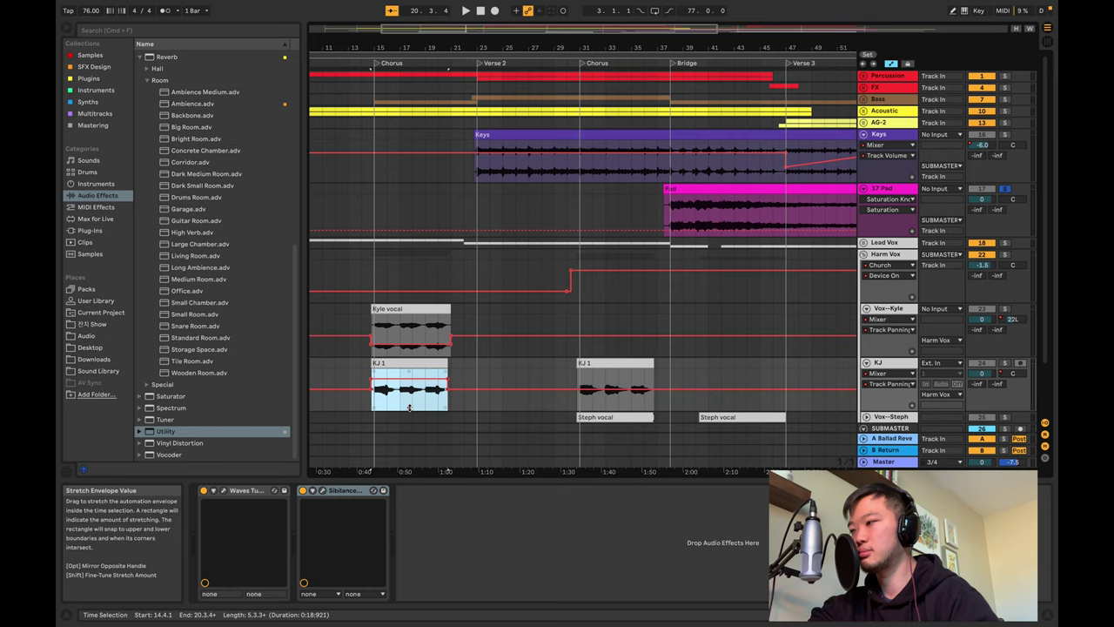
left_click(399, 362)
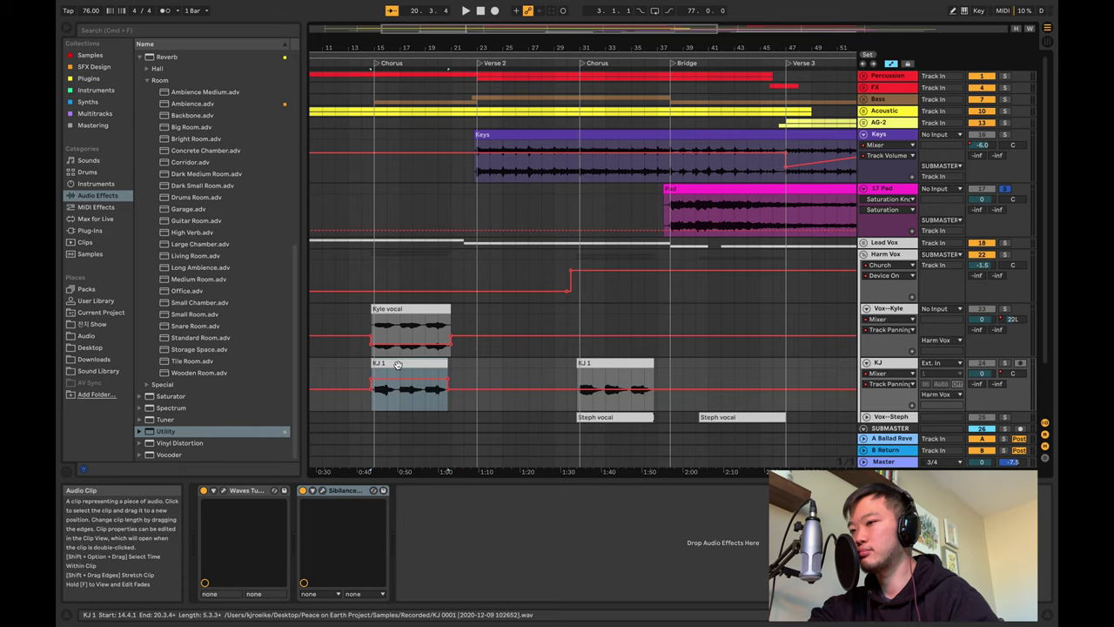
key("space")
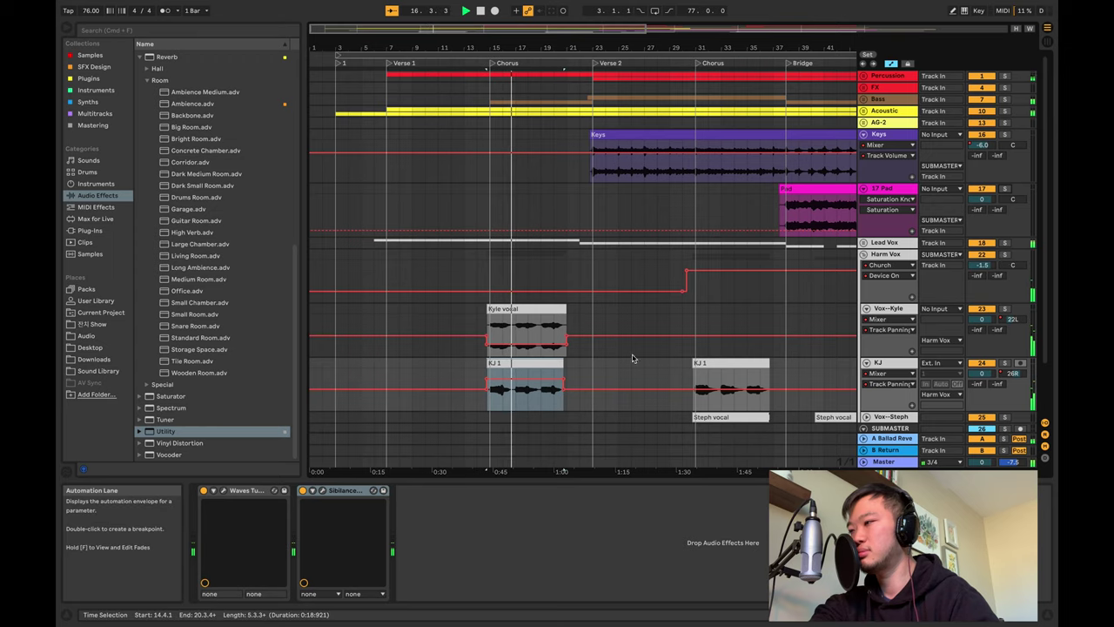
Unfold the Lead Vox group and enable audition mode in the EQ Eight on track 19.
left_click(874, 243)
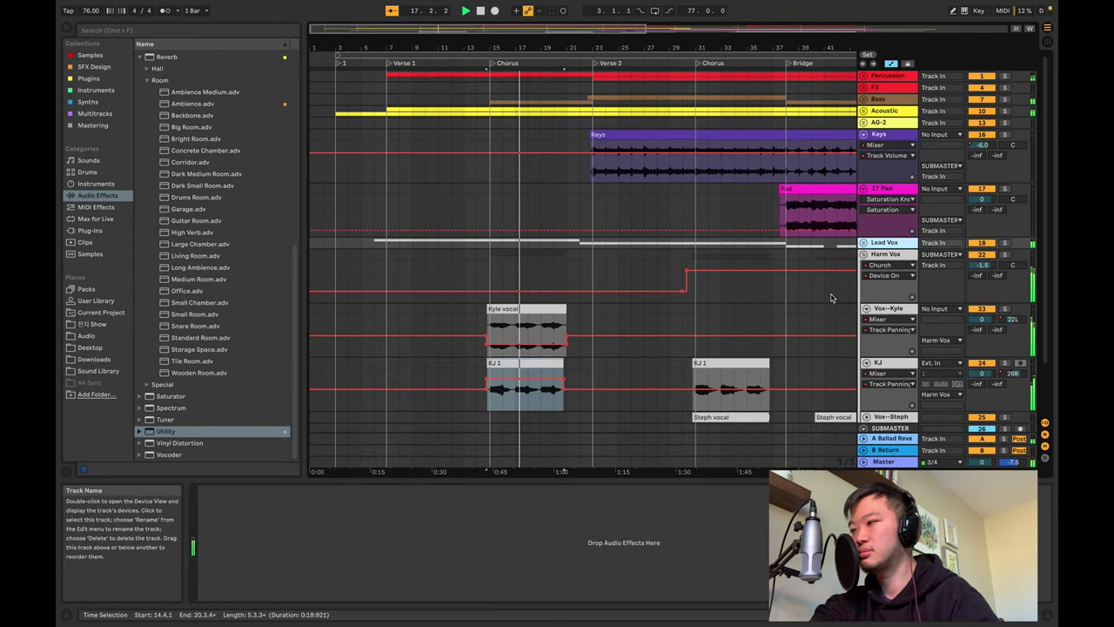
left_click(863, 244)
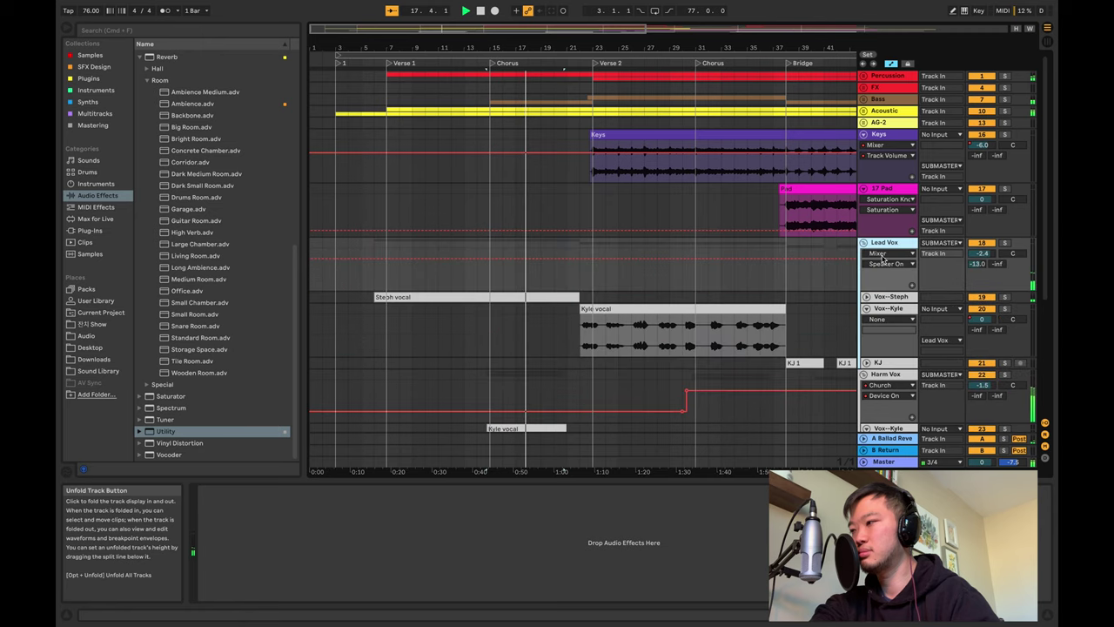
left_click(866, 308)
left_click(889, 296)
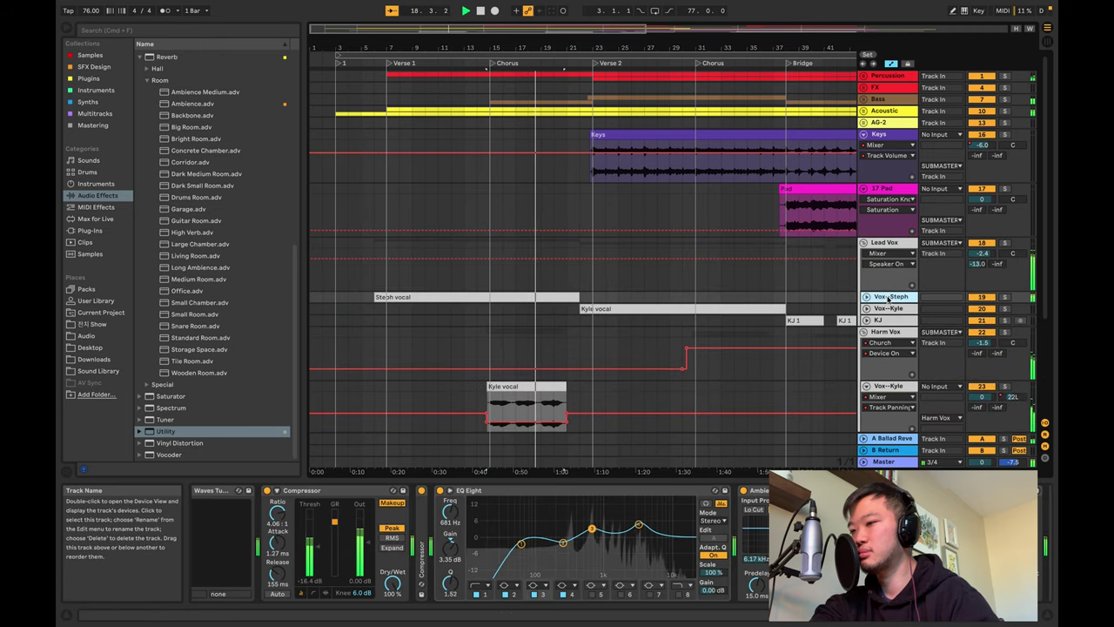
left_click(706, 503)
left_click(592, 528)
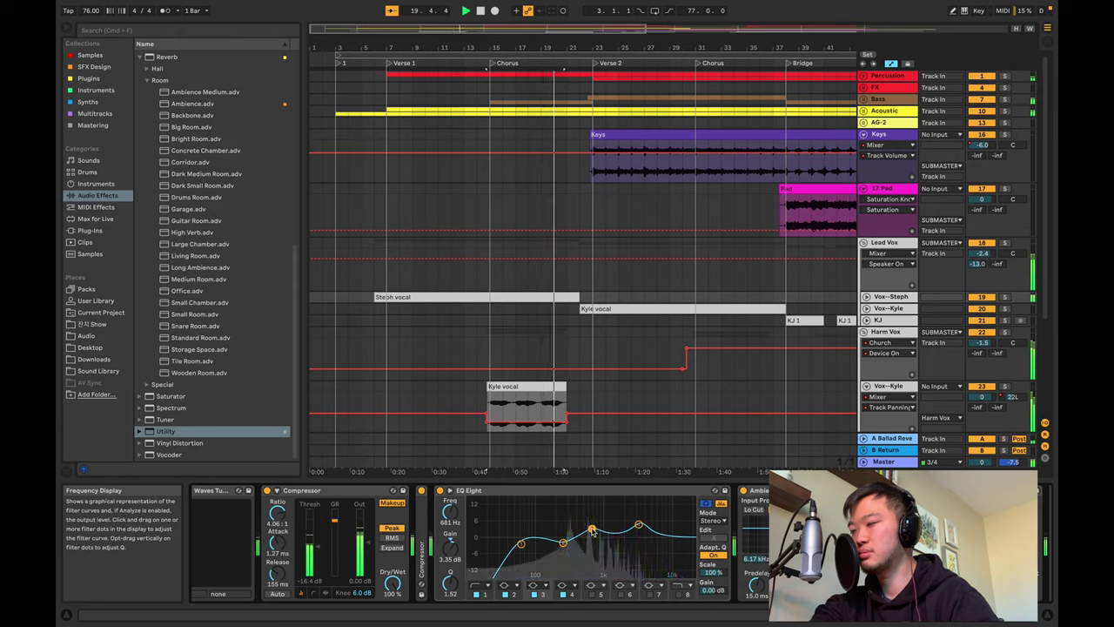
Solo lead vocal track 19, replay the first Chorus and lower EQ Eight band 3 to about 0 dB.
left_click(1004, 296)
key("space")
key("space")
left_click(596, 528)
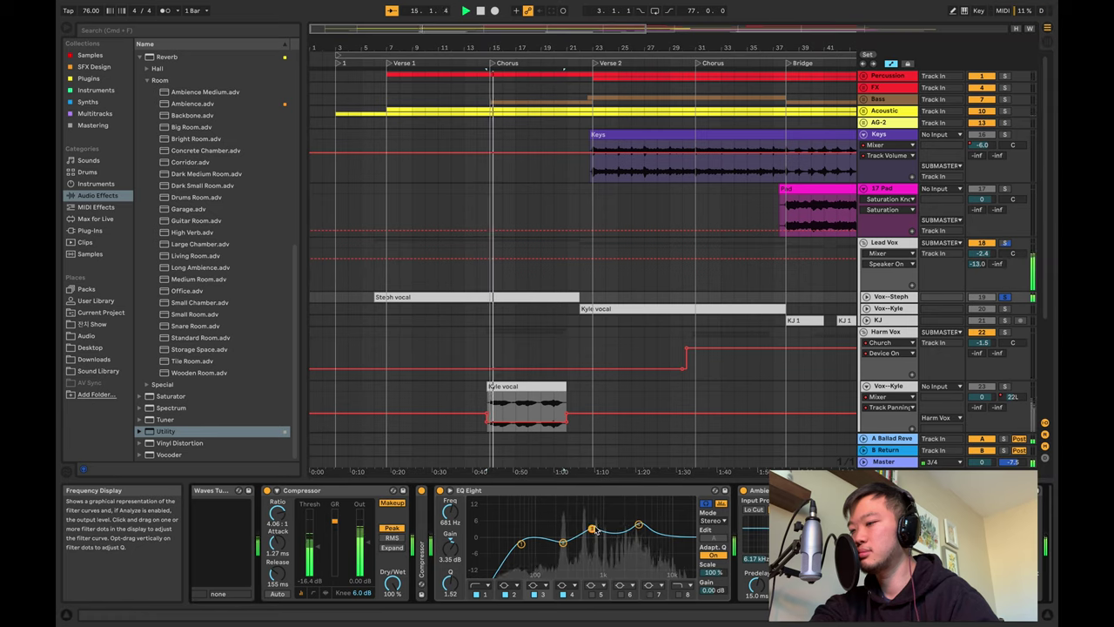
left_click_drag(591, 528, 592, 534)
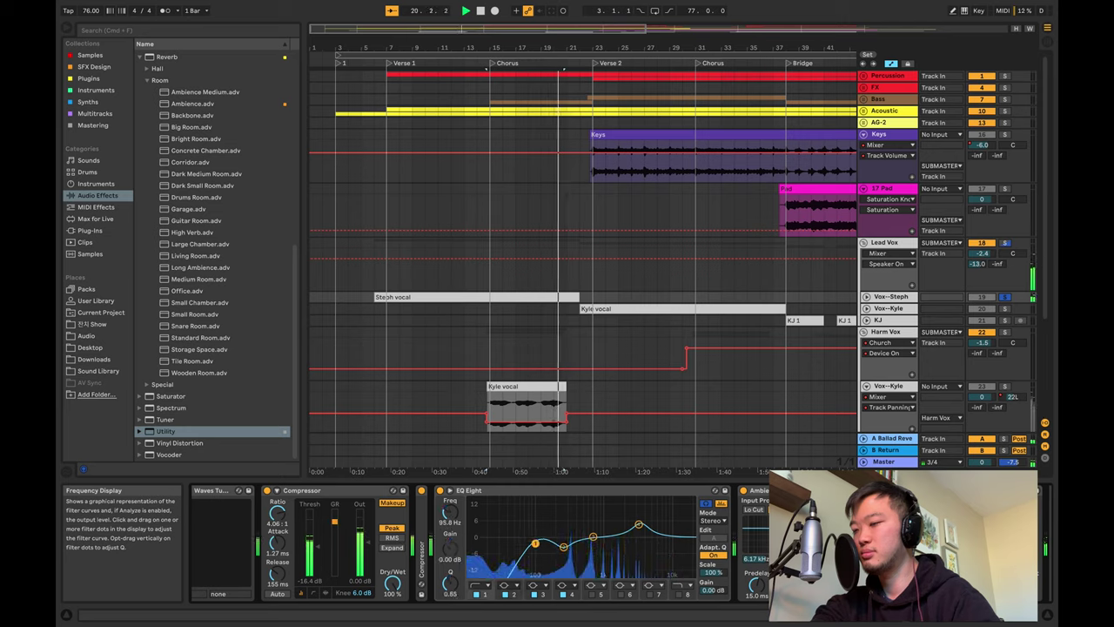
Set EQ Eight band 1 on track 19 to 102 Hz with the steep 48 dB low-cut filter.
left_click_drag(535, 543, 537, 545)
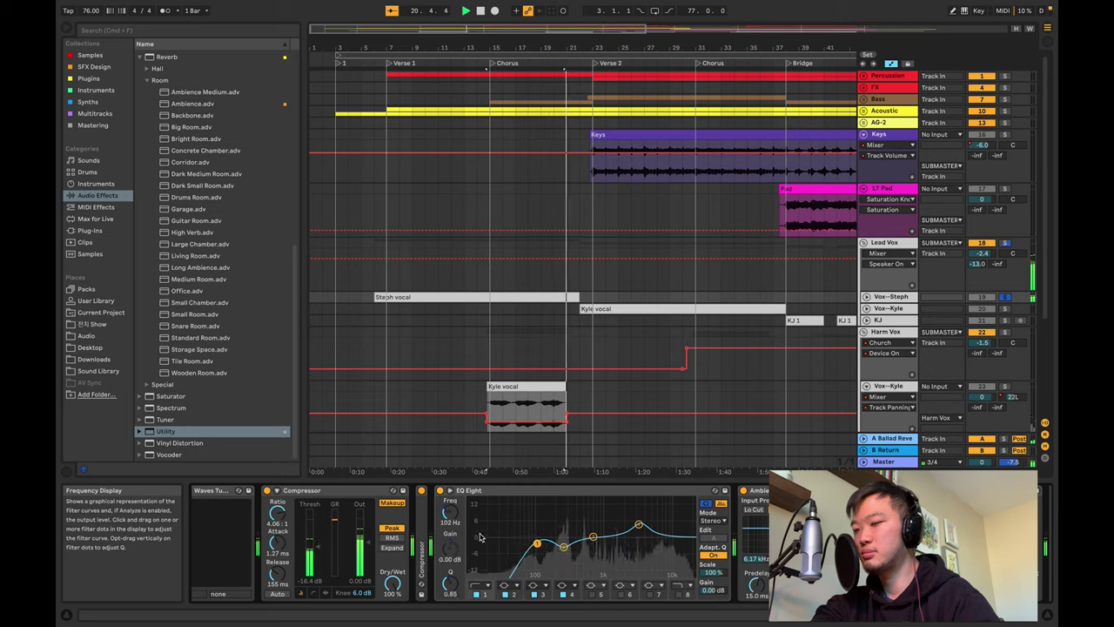
left_click(478, 585)
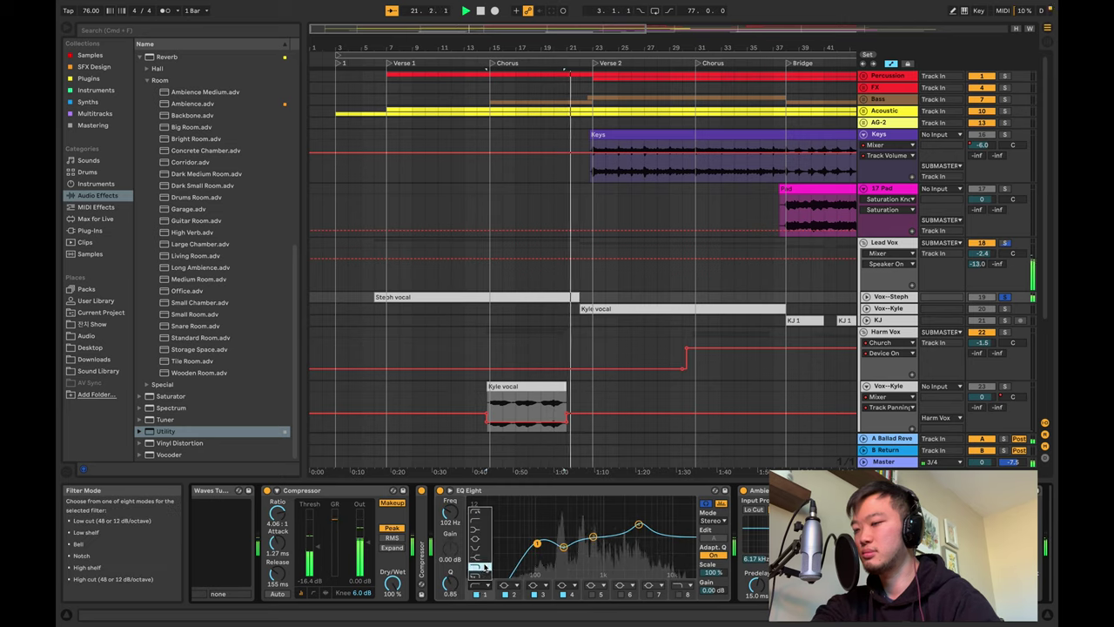
left_click(479, 511)
Unsolo lead vocal track 19 and replay the first Chorus in the full mix.
key("space")
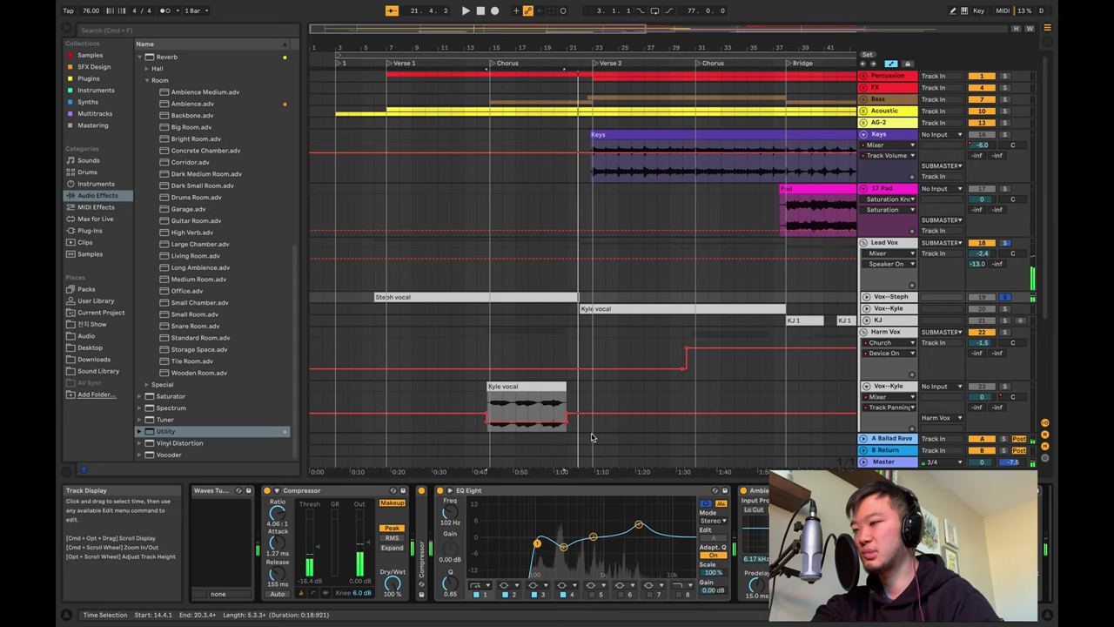
left_click(1006, 298)
key("space")
scroll(459, 279, "down", 3)
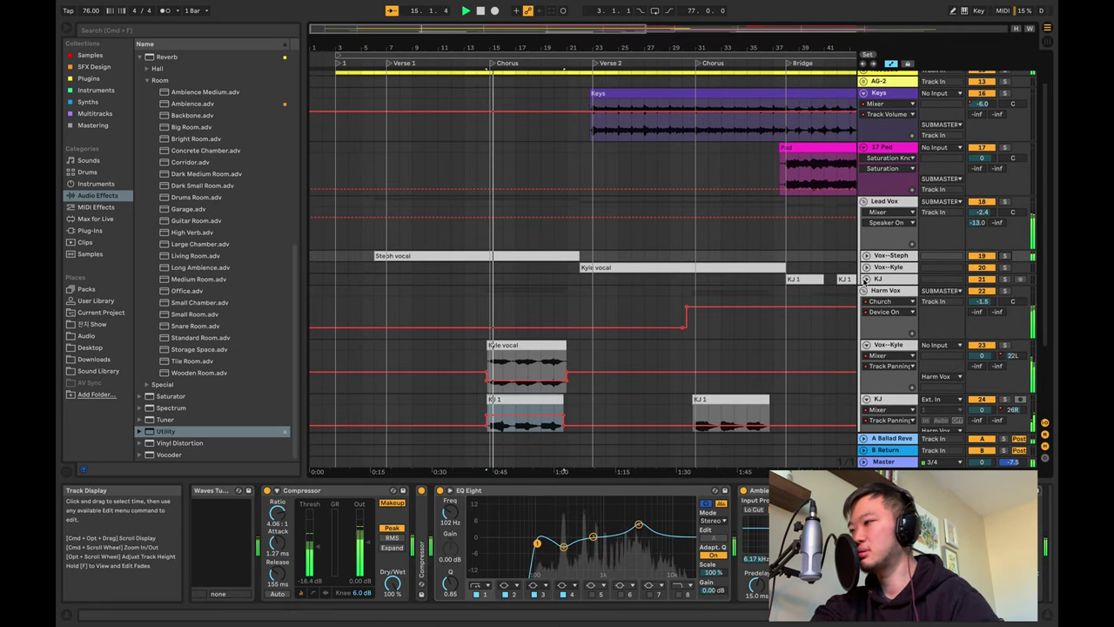
scroll(758, 201, "down", 1)
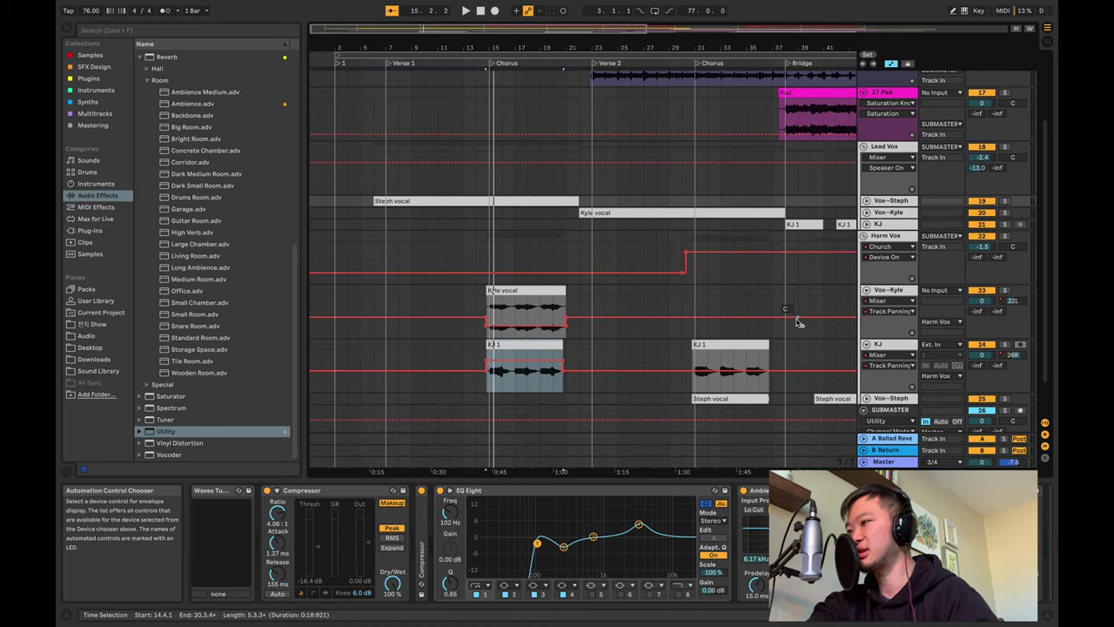
Automate harmony track 24's panning to 24R across its clip in the second Chorus.
left_click(694, 300)
key("space")
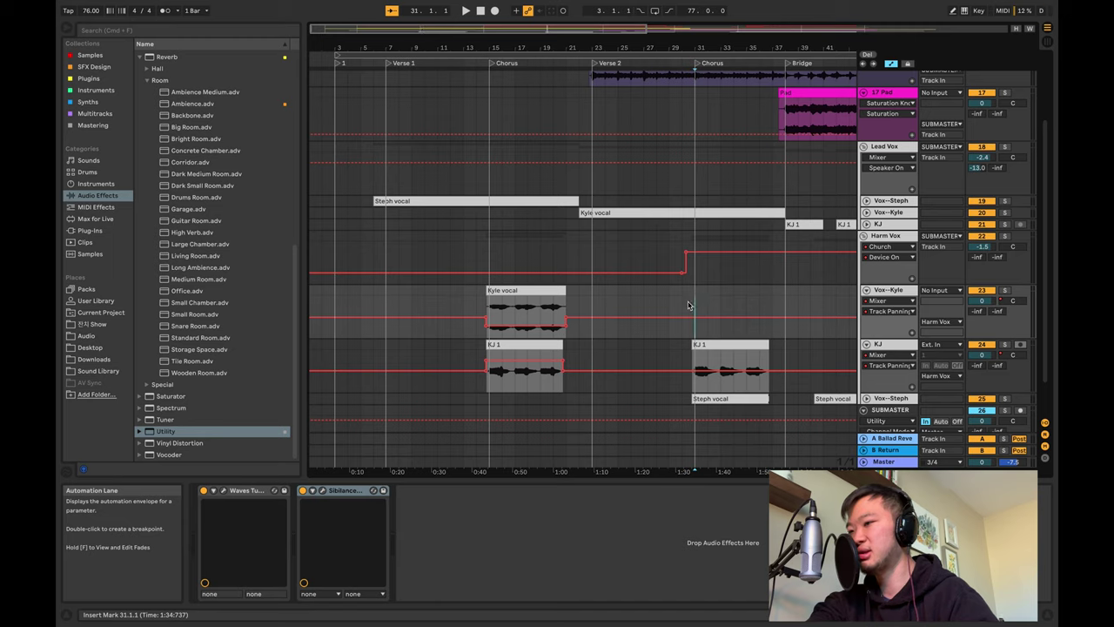
left_click(718, 355)
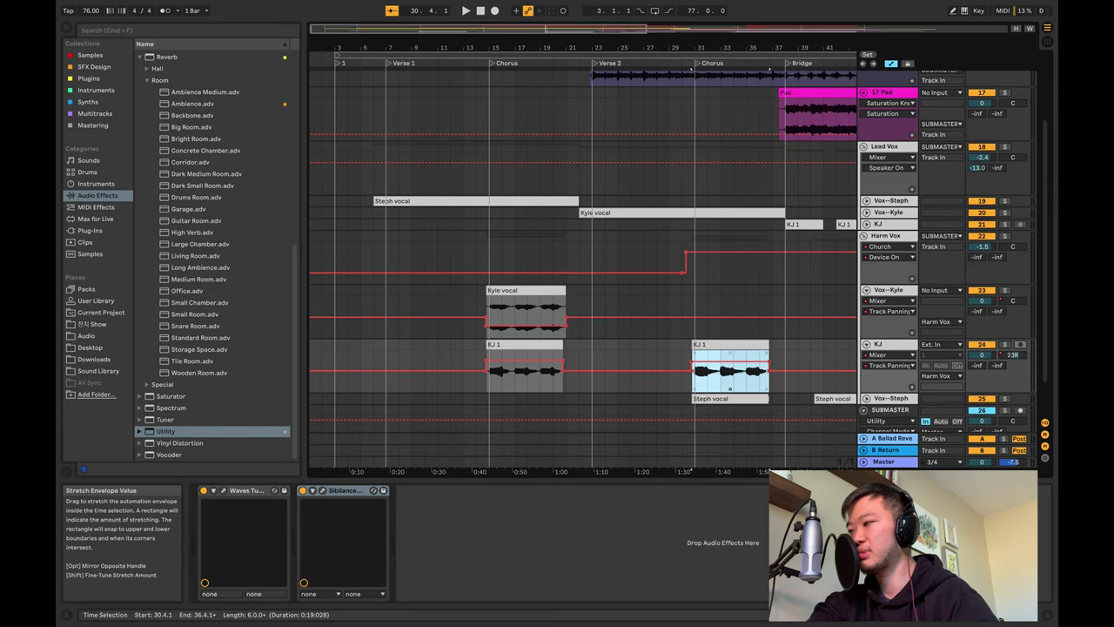
scroll(711, 381, "right", 1)
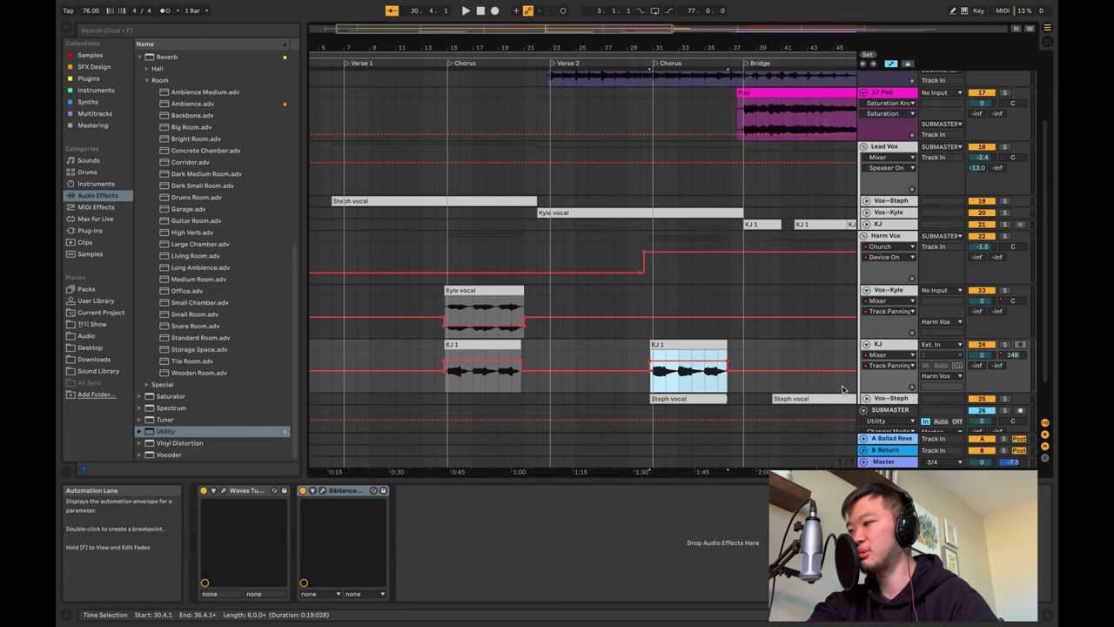
Unfold harmony track 25 and automate its panning to 24L across its second Chorus clip.
left_click(866, 398)
scroll(710, 373, "down", 3)
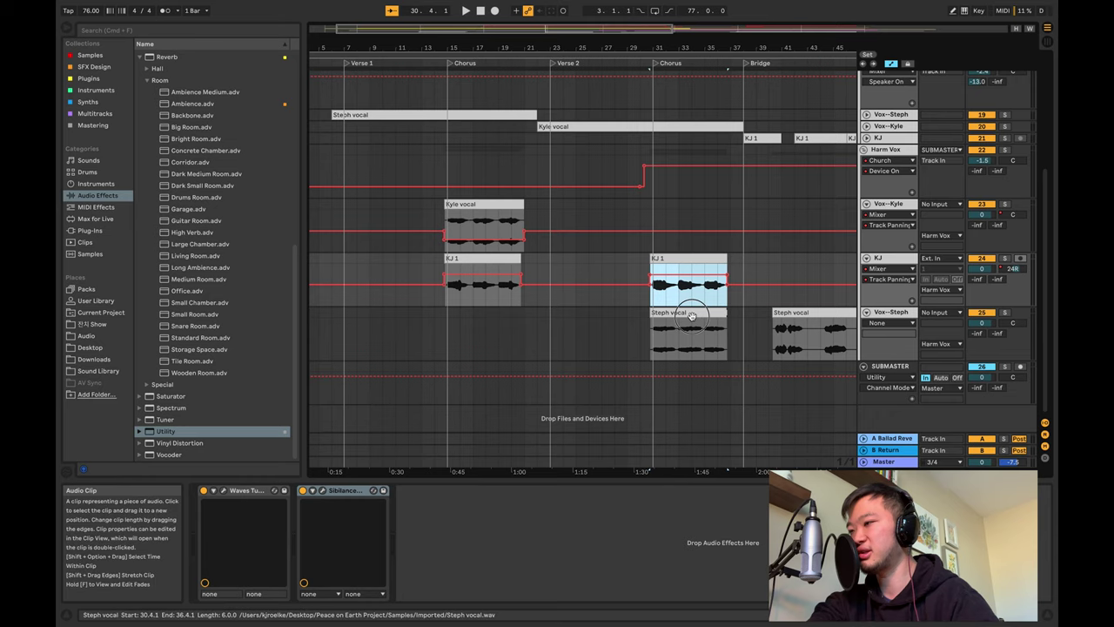
left_click(697, 328)
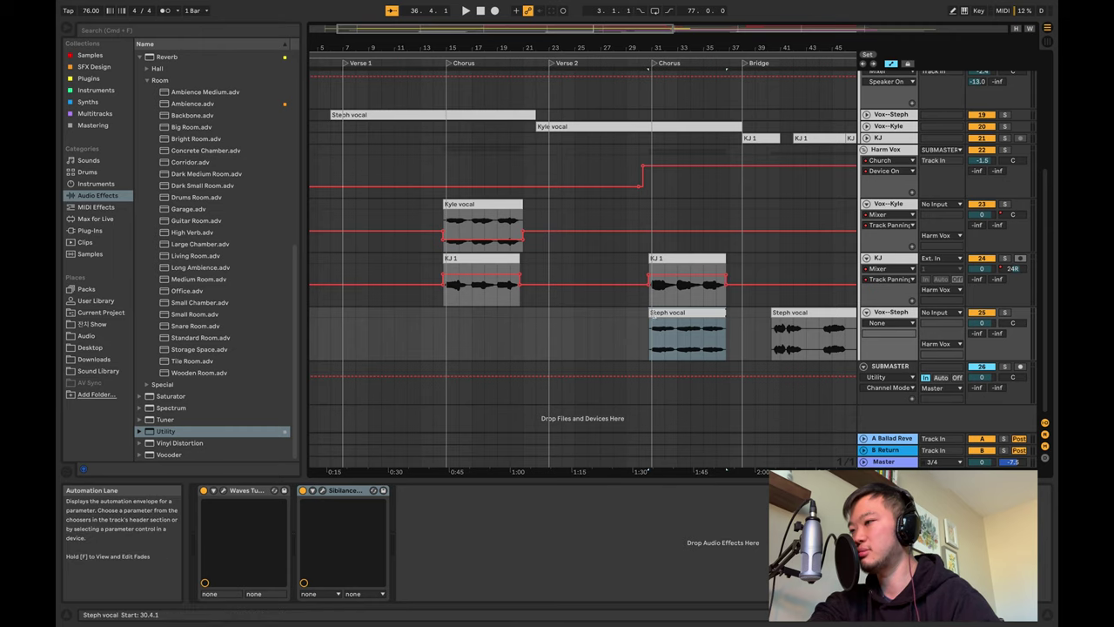
left_click(1012, 323)
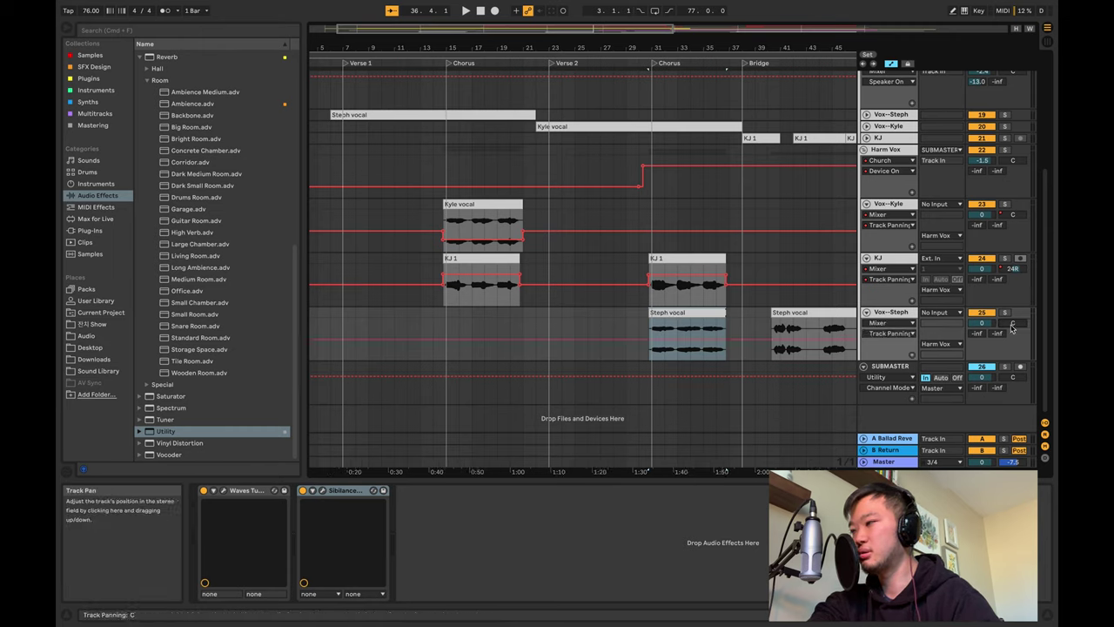
left_click_drag(686, 320, 686, 323)
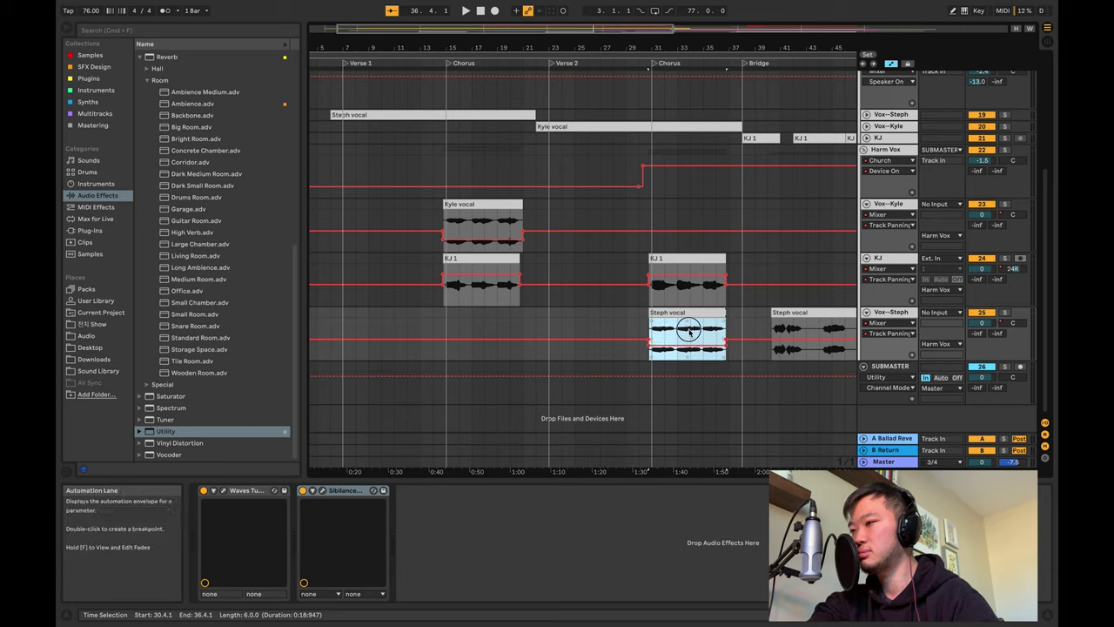
left_click(685, 324)
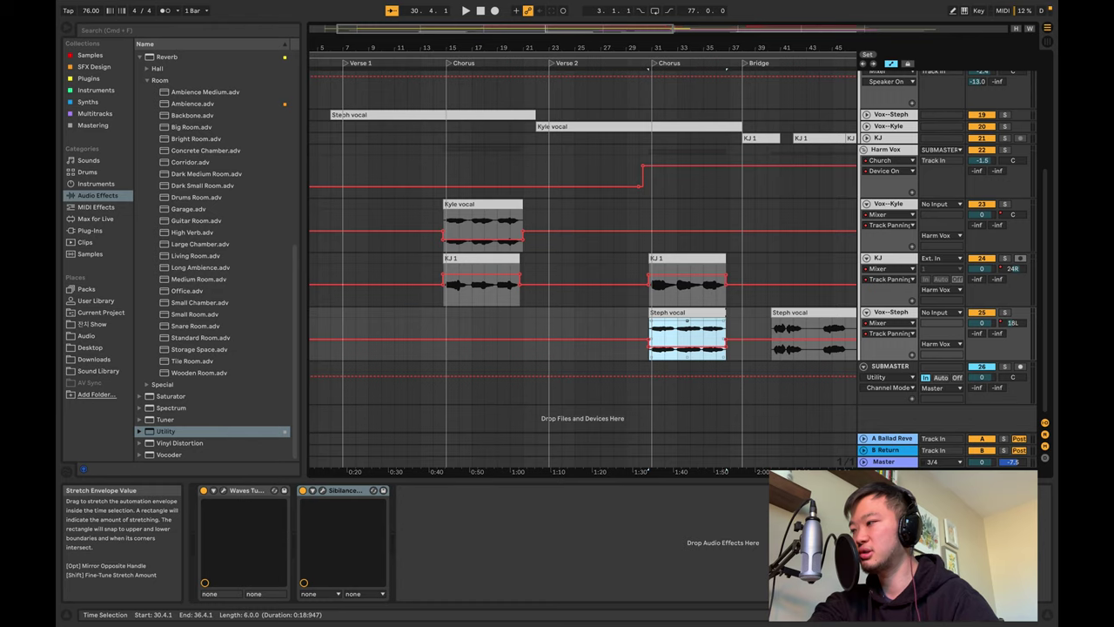
Play the second Chorus and set the SUBMASTER Utility's input mode to Stereo.
key("space")
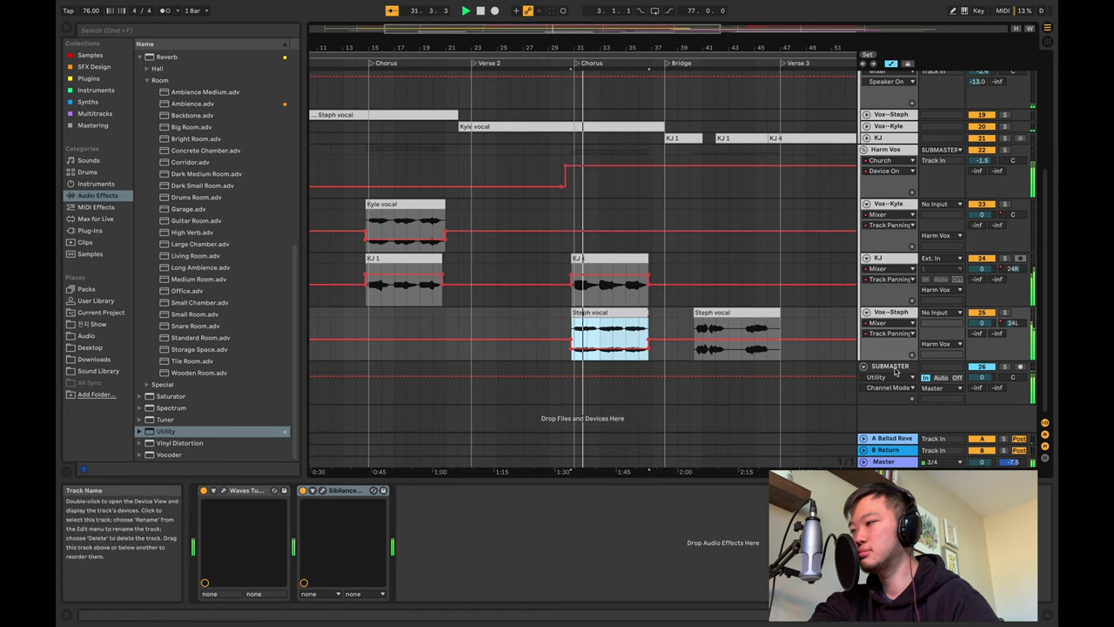
left_click(589, 376)
left_click(218, 520)
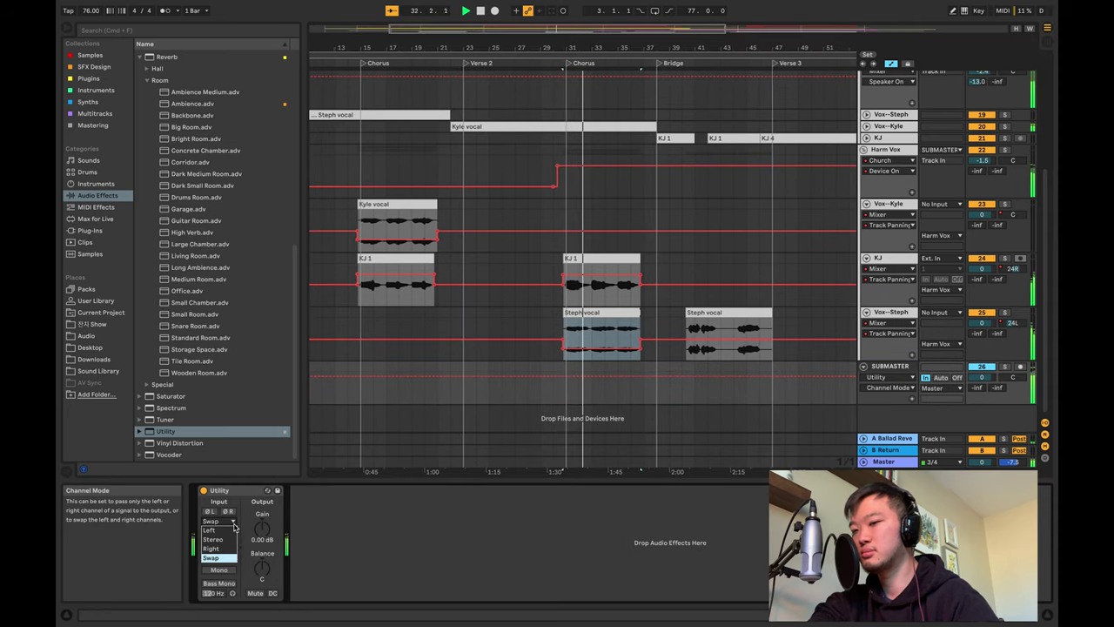
left_click(225, 539)
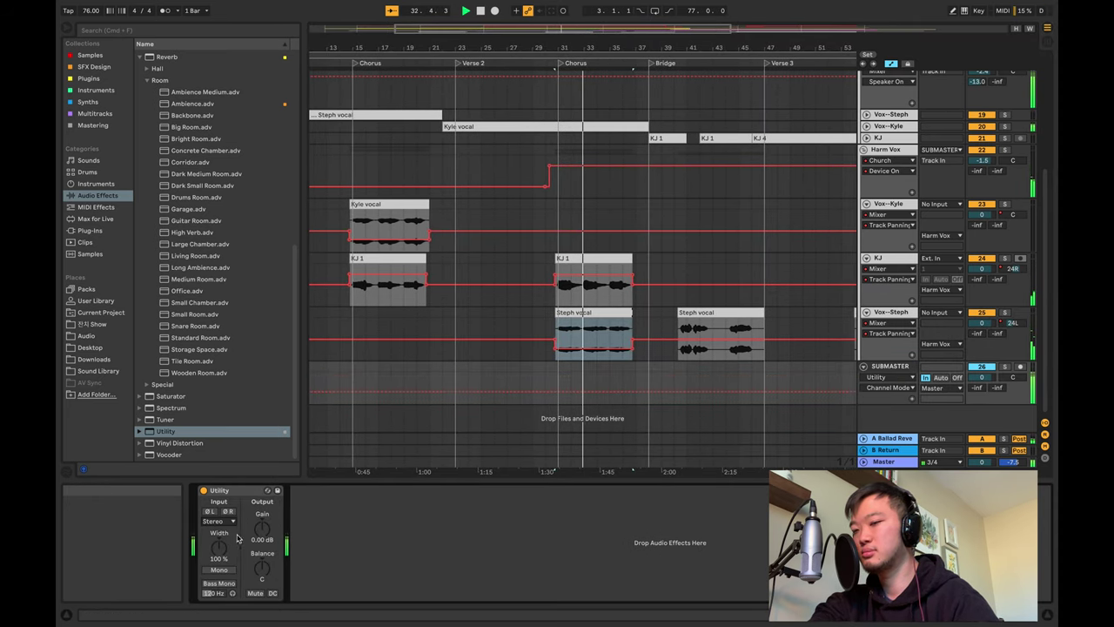
left_click(339, 535)
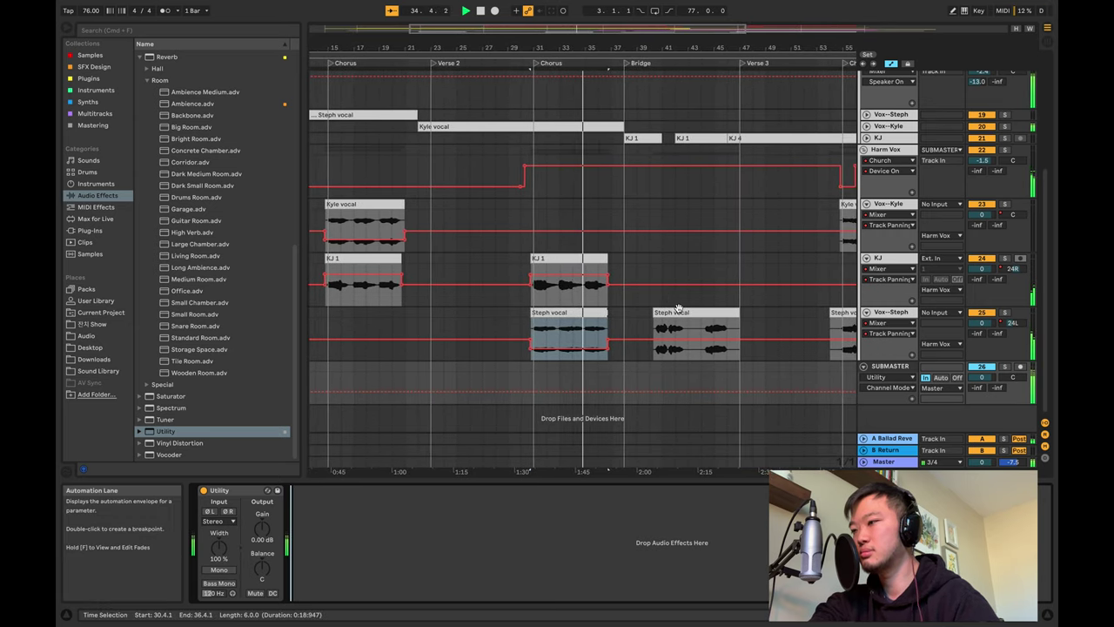
Listen to the Bridge from 40.1.1 and check the harmony vocal clips through Chorus 3 and Chorus 4.
left_click(649, 299)
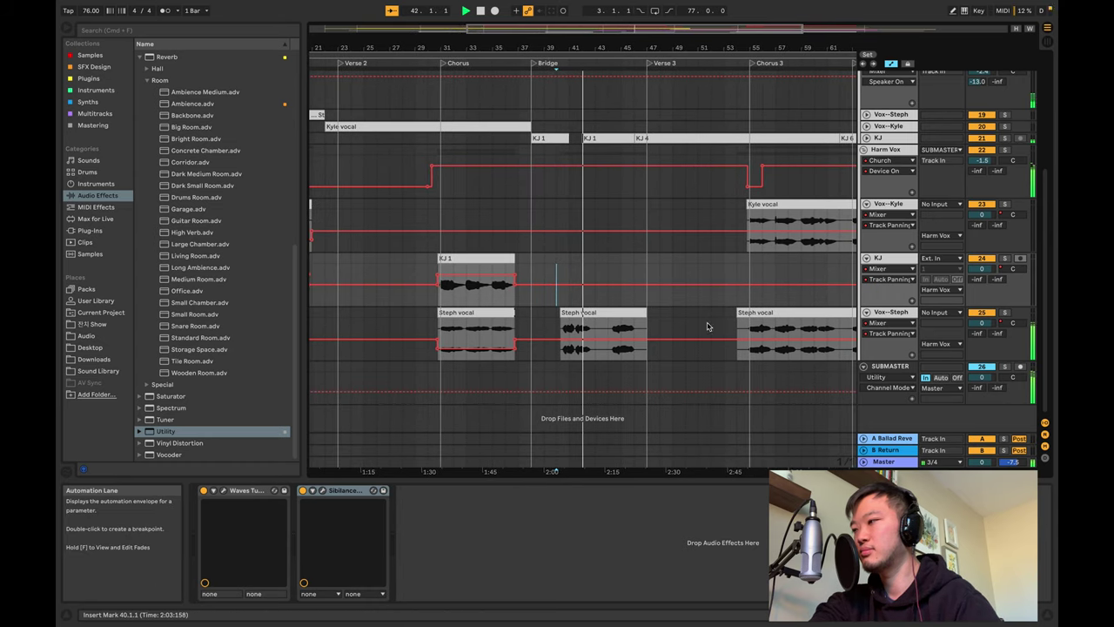
scroll(639, 309, "right", 5)
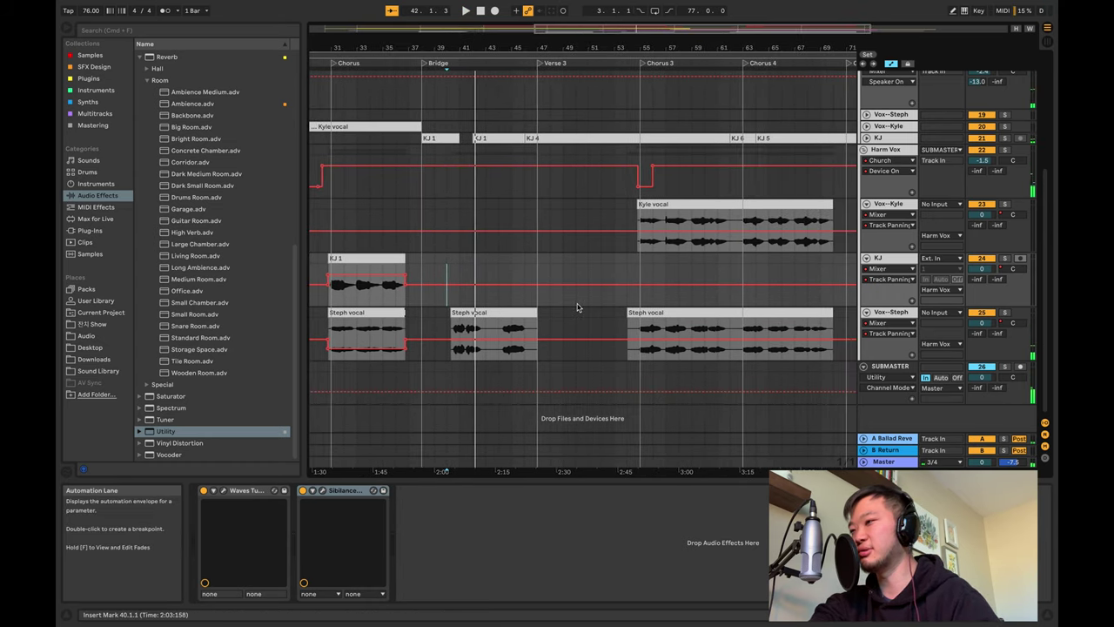
Play from 54.1.1 and automate harmony track 25's panning to 24L across its clip in Chorus 3 and Chorus 4.
left_click(629, 297)
key("space")
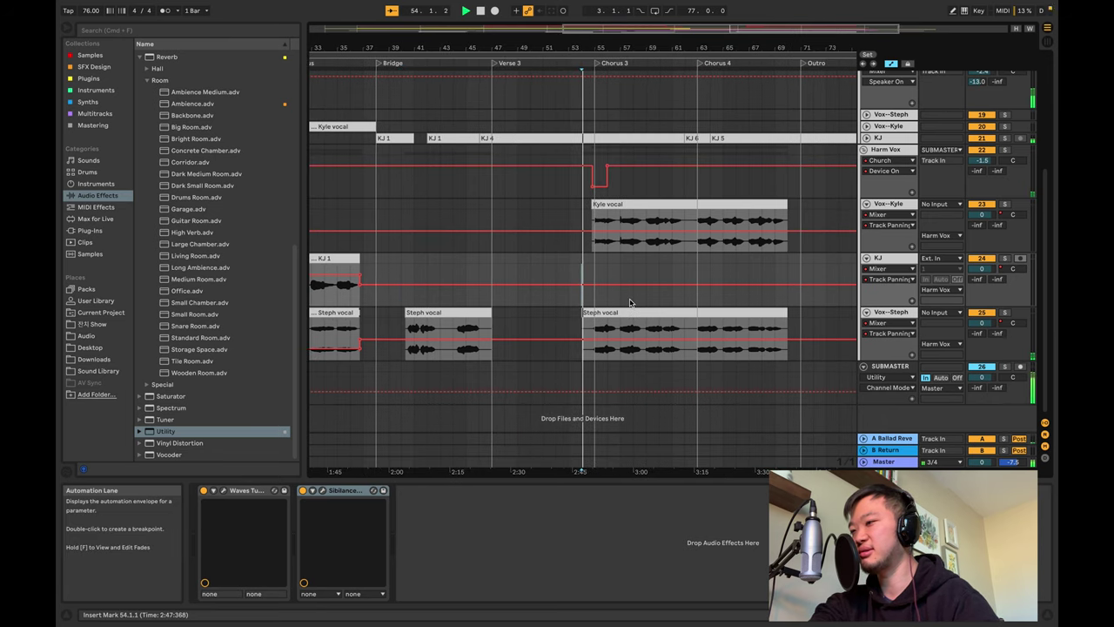
left_click(623, 322)
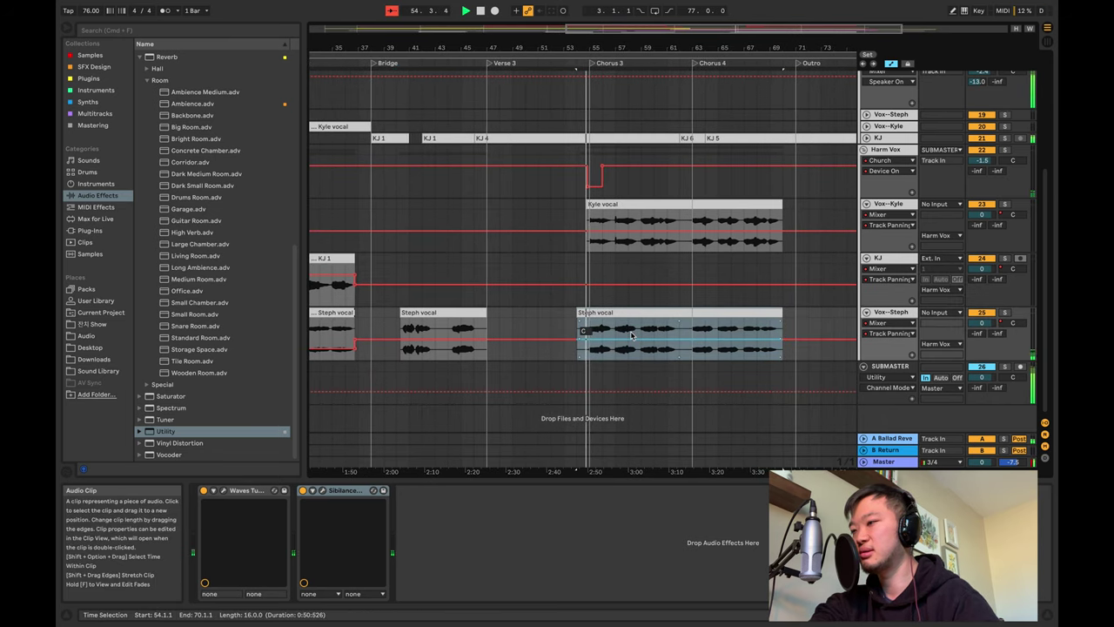
left_click_drag(681, 322, 680, 336)
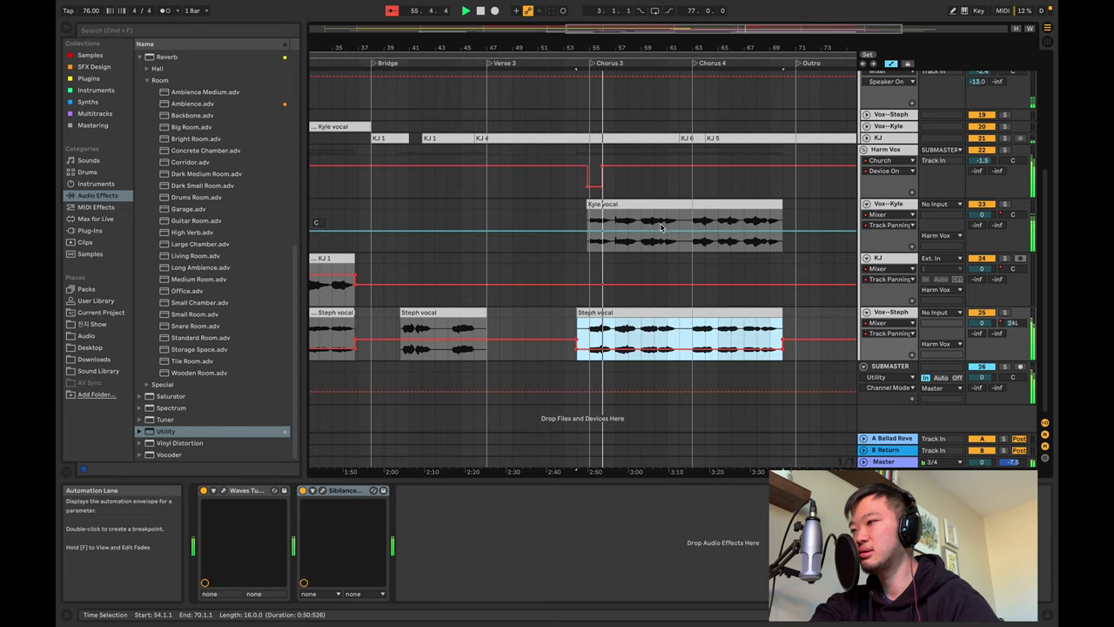
Automate harmony track 23's panning to 20R across its clip from 54.4.1 to 70.1.1.
left_click(677, 250)
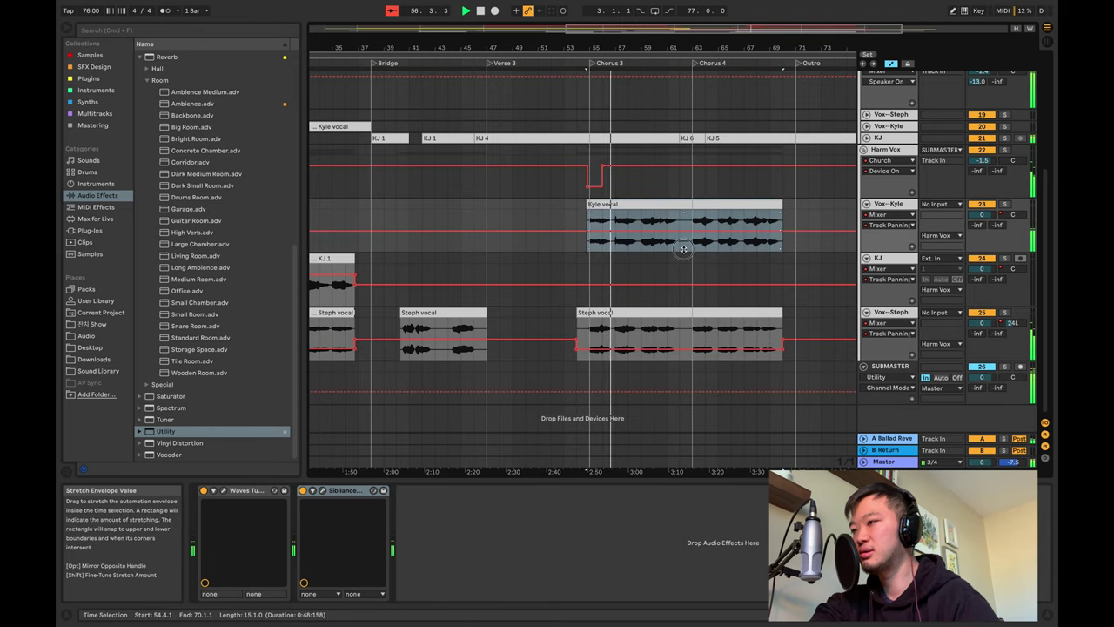
mouse_move(684, 248)
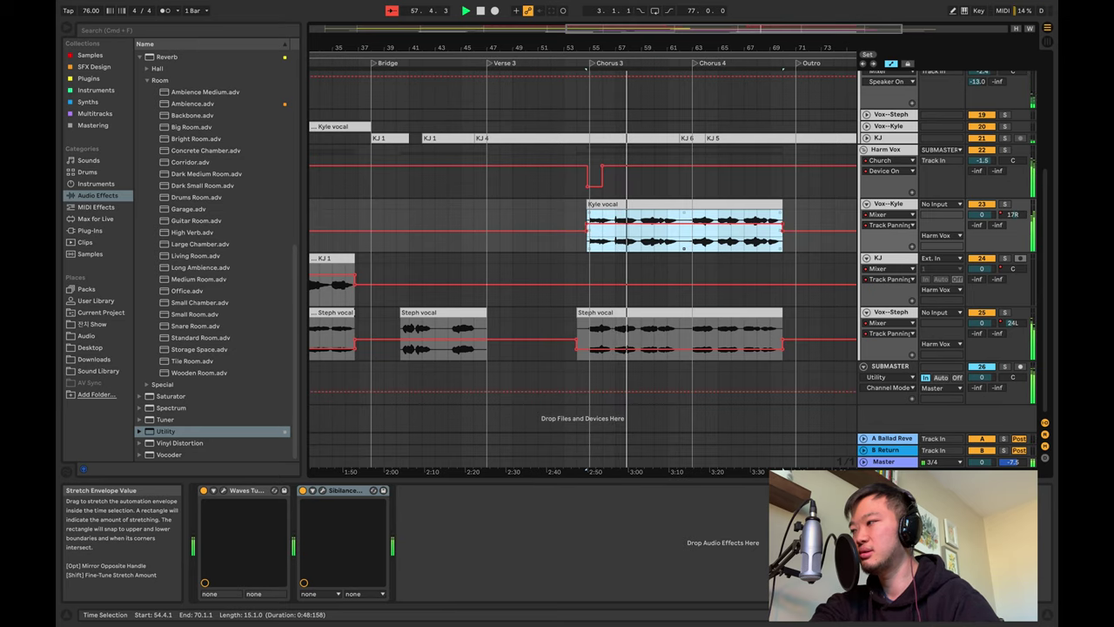
scroll(679, 249, "right", 2)
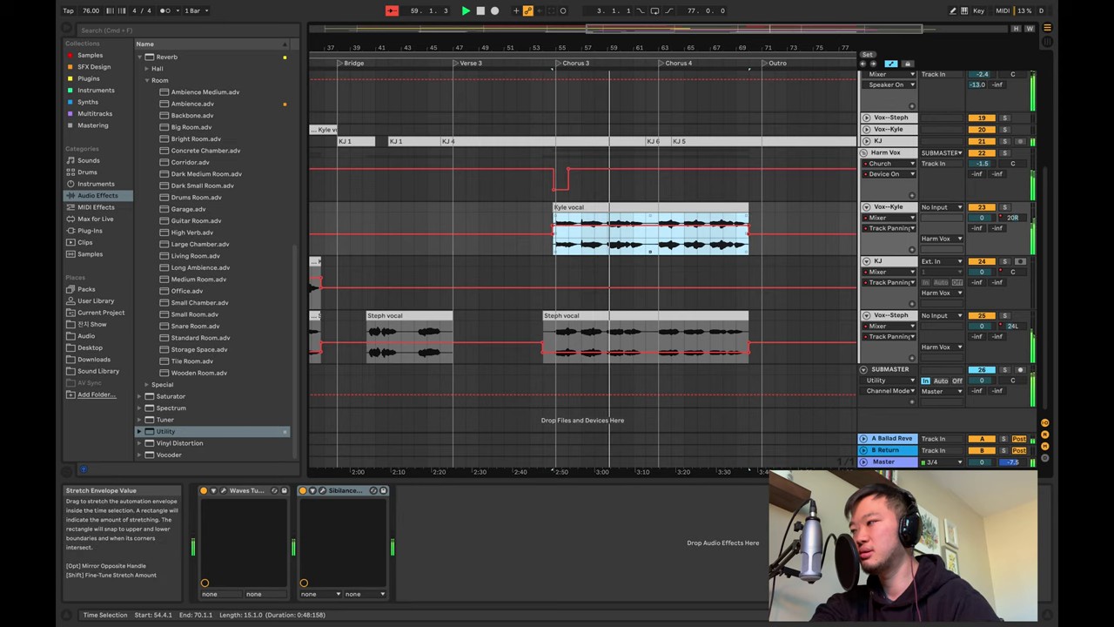
scroll(647, 256, "up", 1)
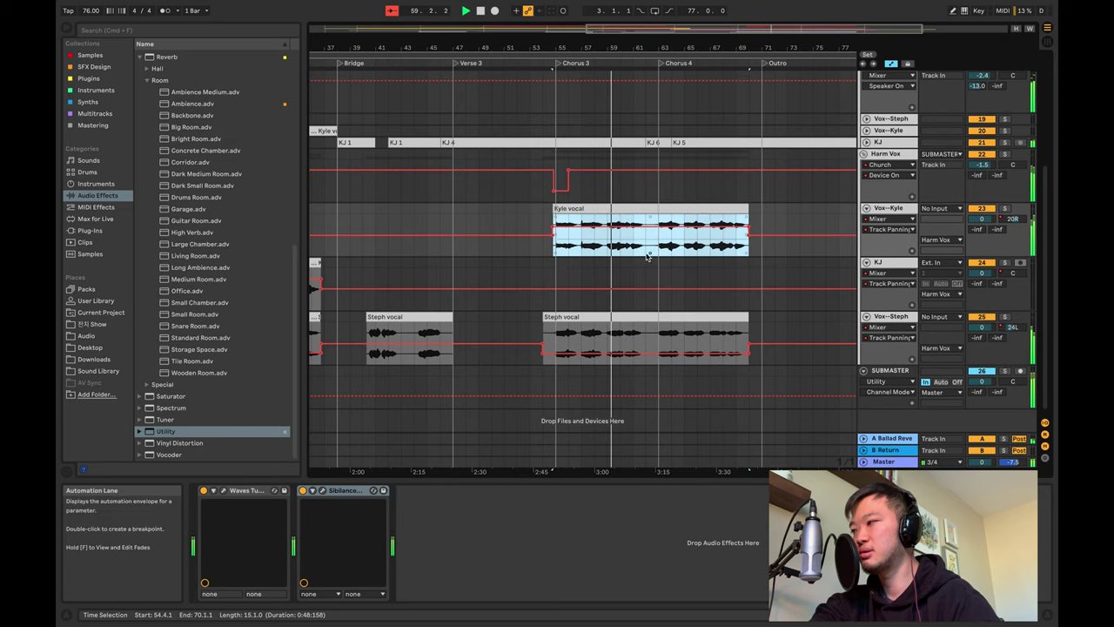
Fold harmony vocal tracks 23 and 24 and stop playback.
left_click(865, 208)
left_click(867, 219)
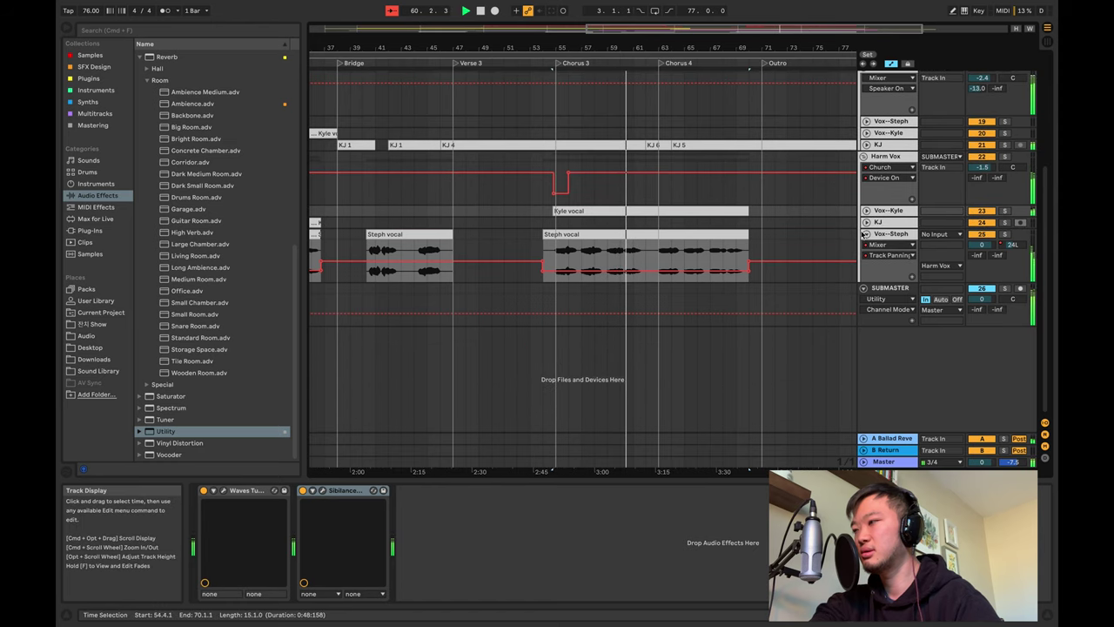
scroll(620, 206, "left", 5)
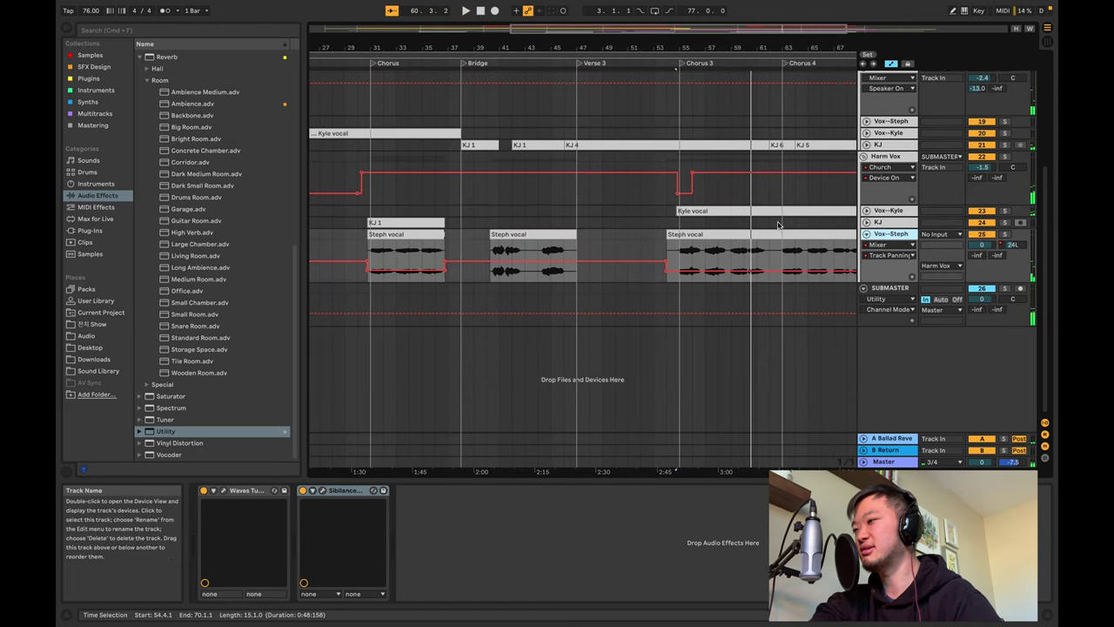
scroll(687, 214, "right", 5)
scroll(760, 221, "up", 2)
scroll(760, 221, "up", 4)
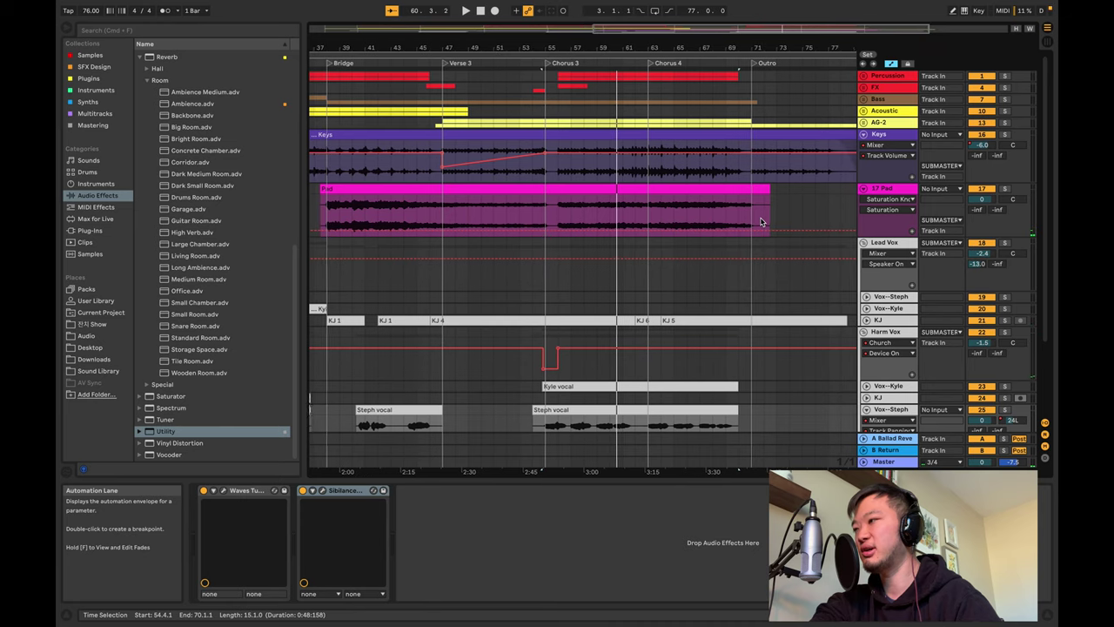
scroll(766, 243, "right", 1)
scroll(806, 302, "down", 3)
Load the Waves PAZ-Analyzer (s) plug-in on the SUBMASTER track and delete its Utility.
left_click(514, 369)
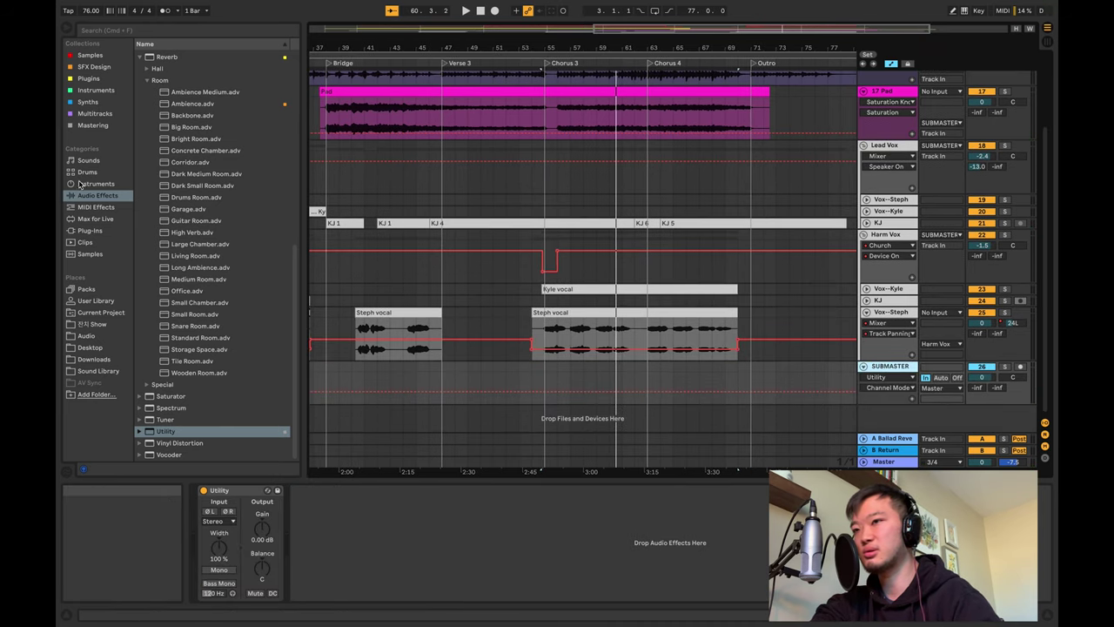
left_click(87, 79)
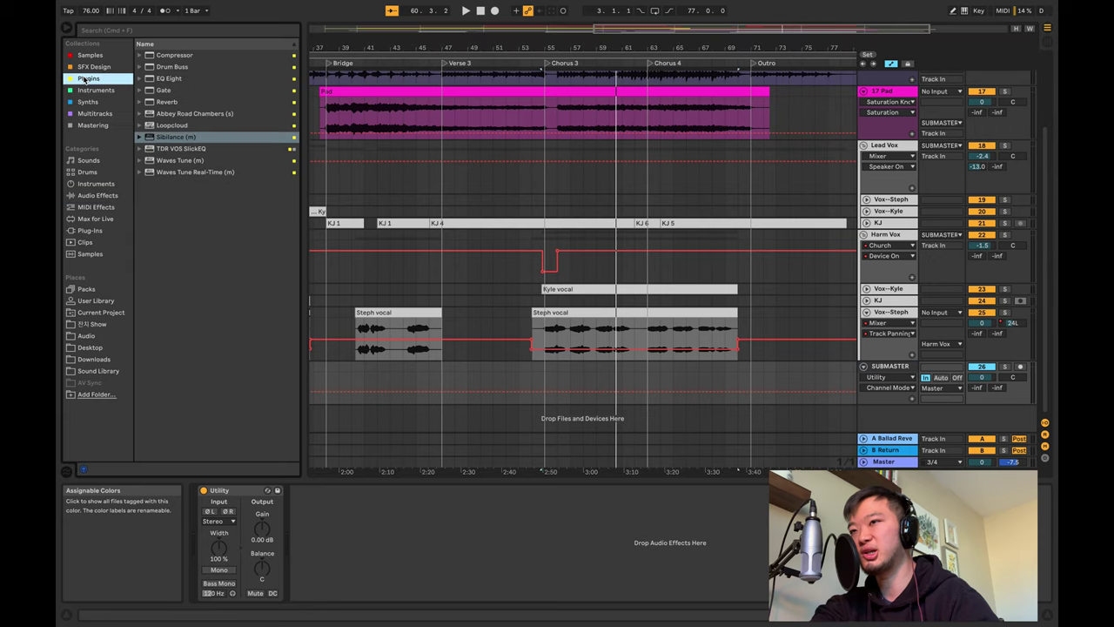
left_click(87, 231)
left_click(140, 55)
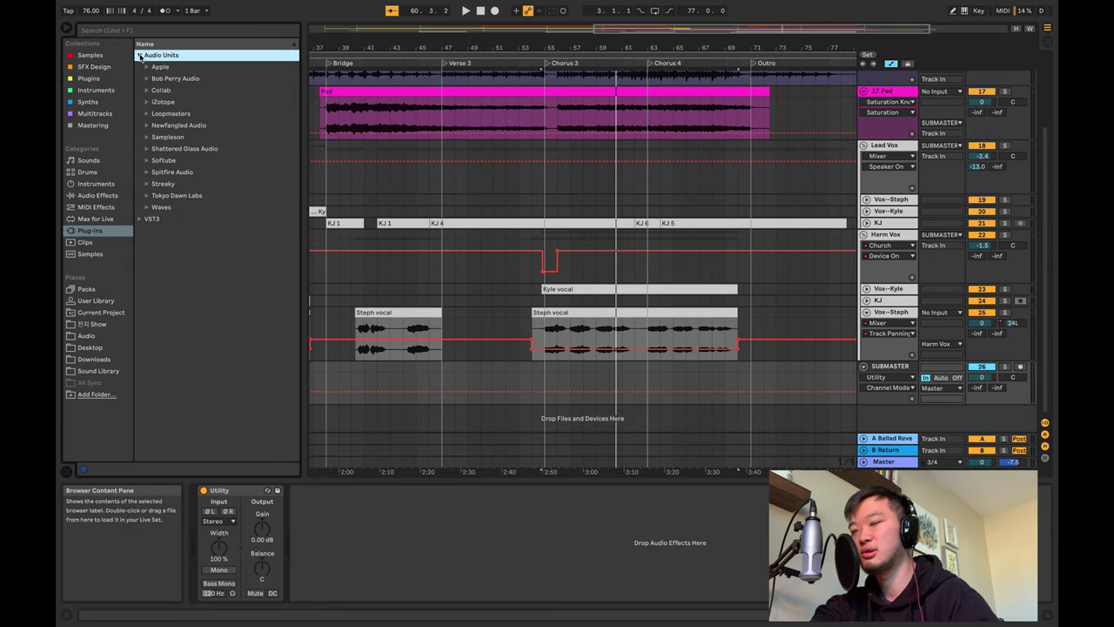
left_click(147, 206)
scroll(153, 203, "down", 10)
scroll(153, 204, "down", 15)
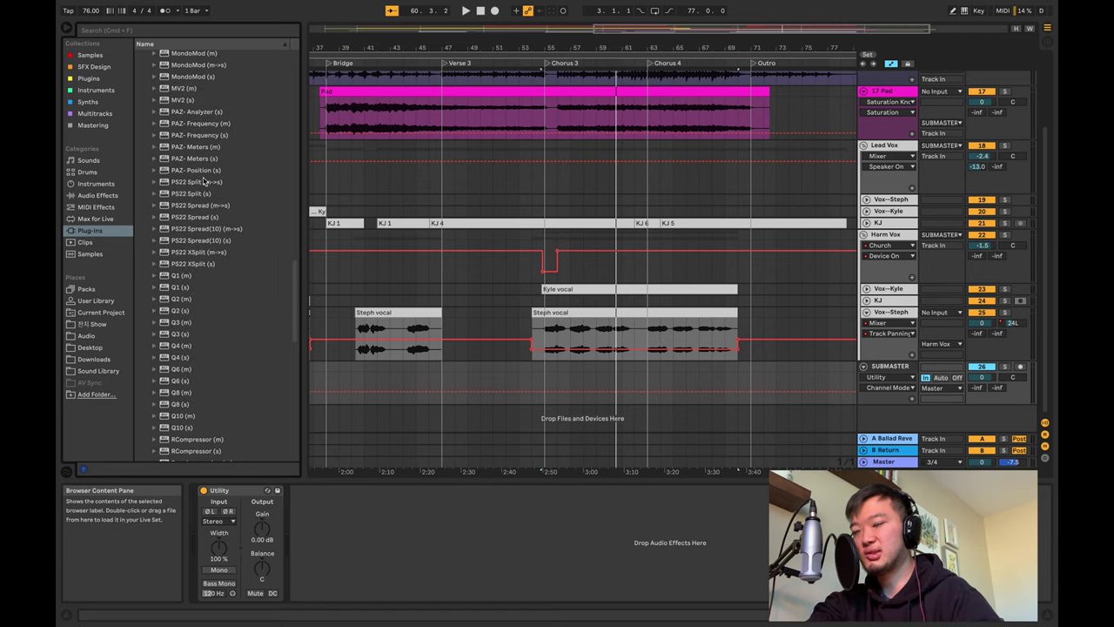
left_click(199, 171)
left_click(194, 112)
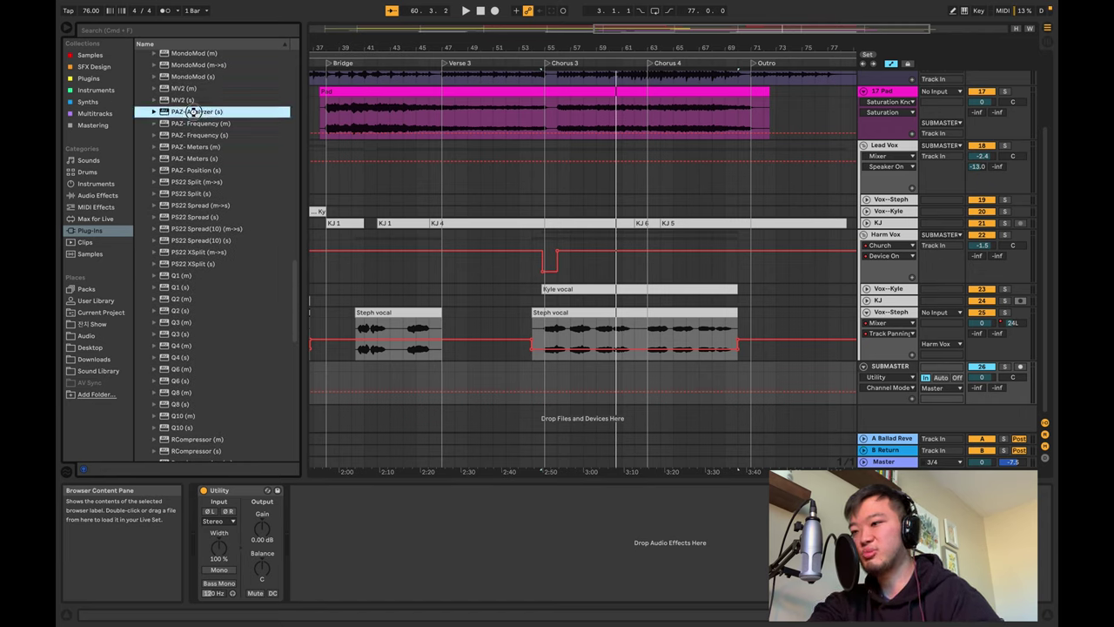
left_click(230, 490)
key("Delete")
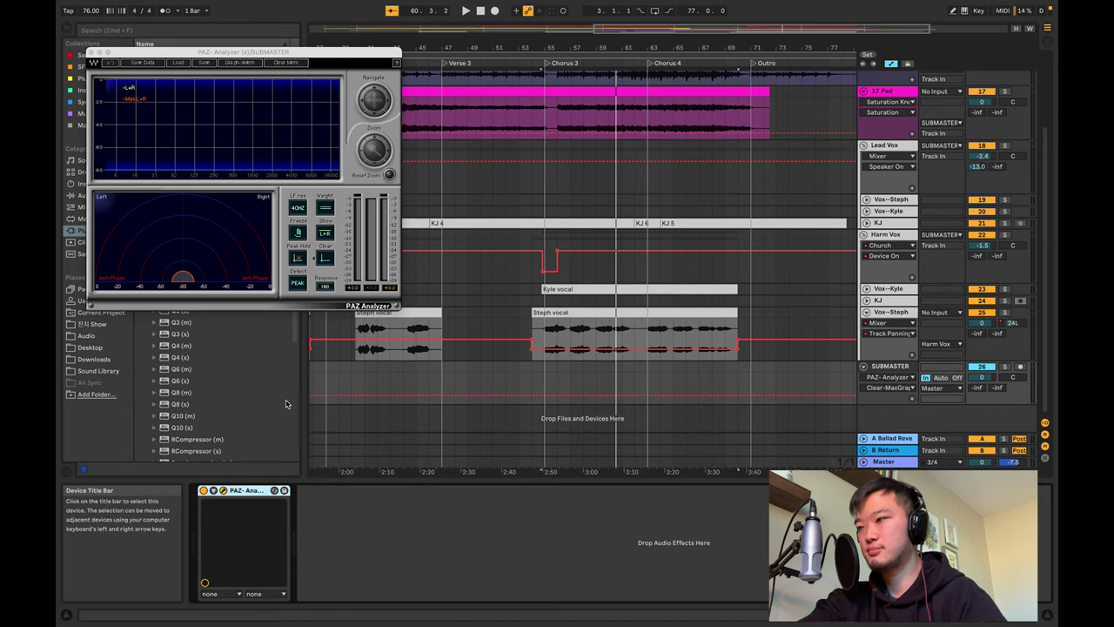
Play Chorus 3, examine the submaster's frequency spectrum and stereo spread in the PAZ Analyzer, and close its window.
key("space")
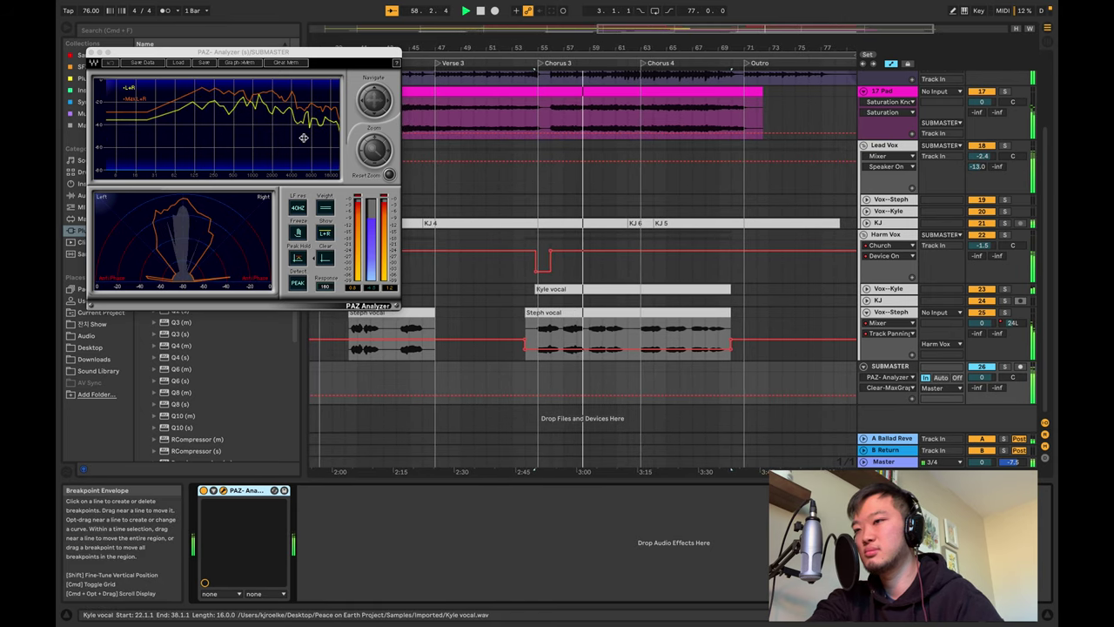
left_click_drag(281, 53, 641, 134)
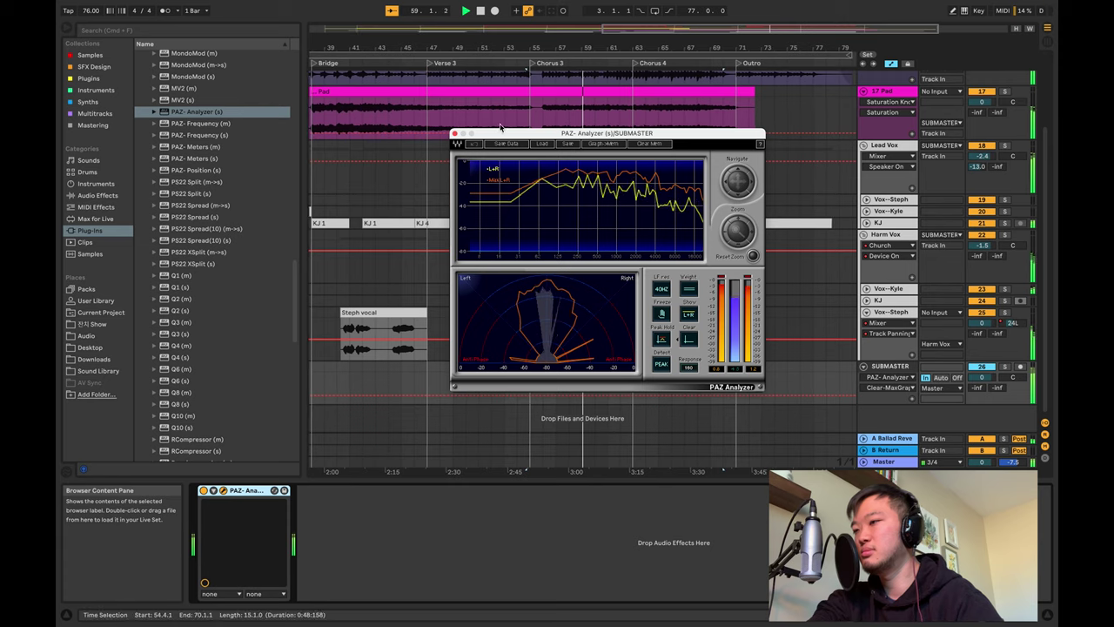
left_click(455, 134)
Play the Bridge from 40.1.1 with harmony track 25 soloed, unsolo it and replay the passage in the full mix.
scroll(475, 296, "left", 3)
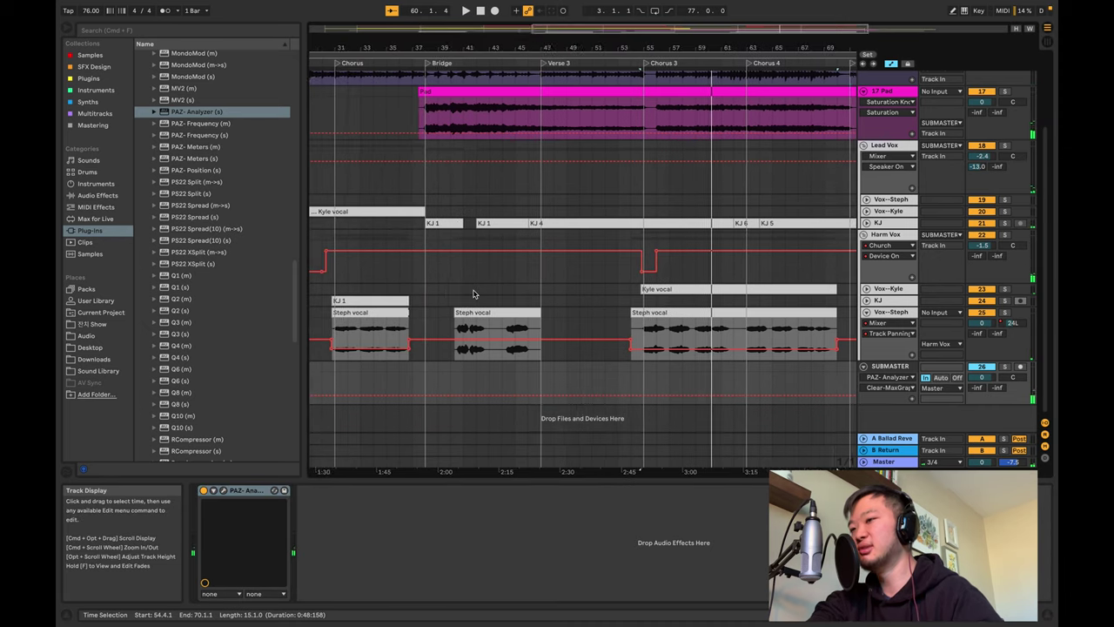
left_click(480, 299)
key("space")
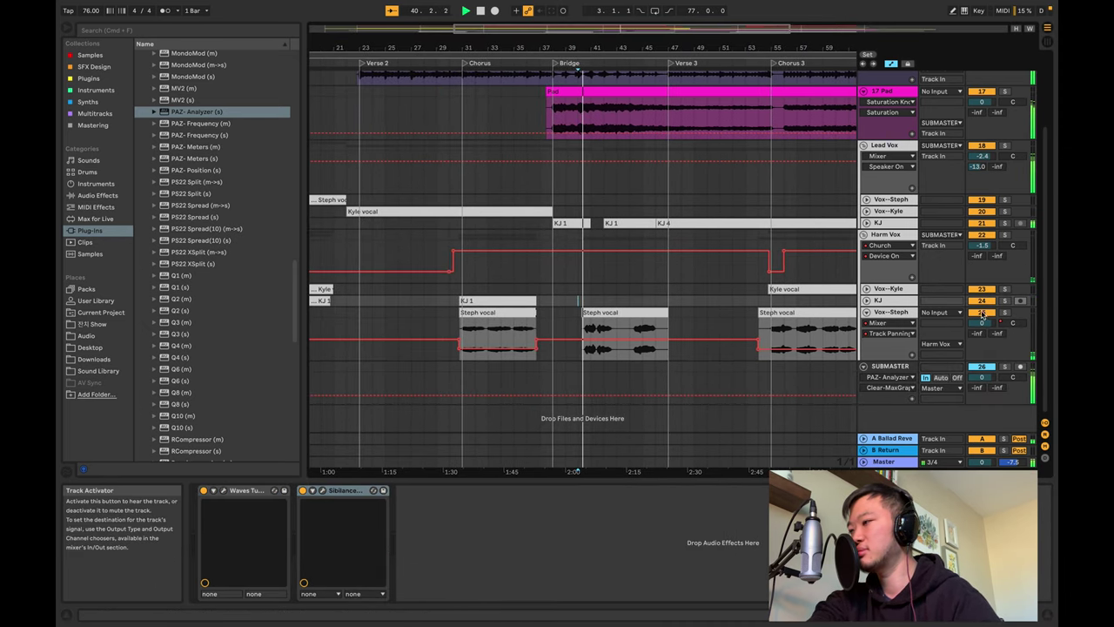
left_click(1008, 311)
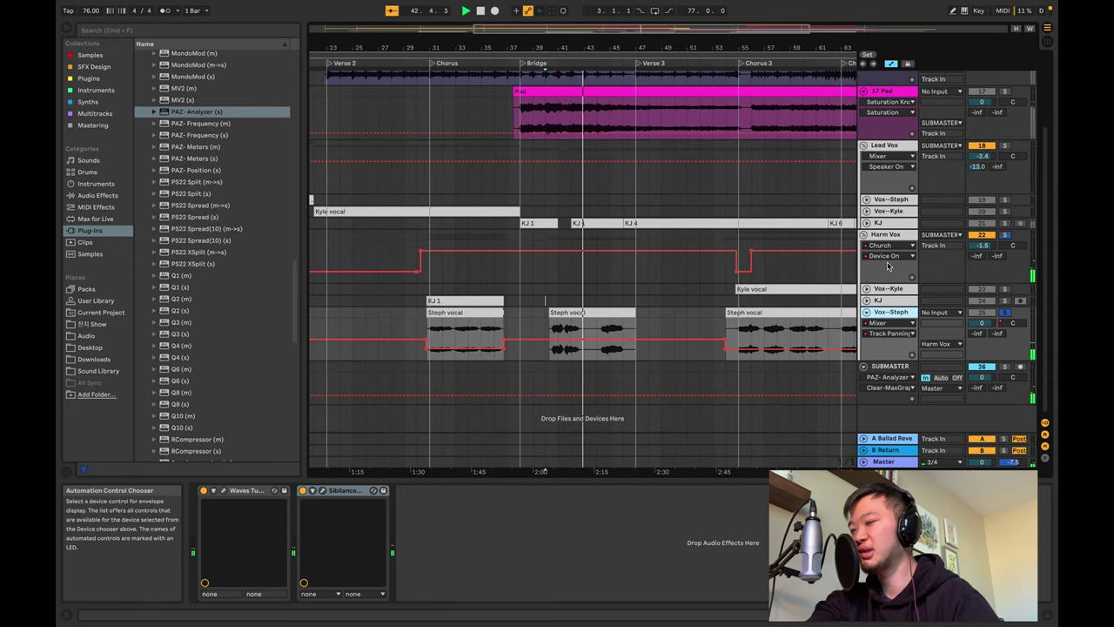
left_click(1005, 312)
key("space")
key("space")
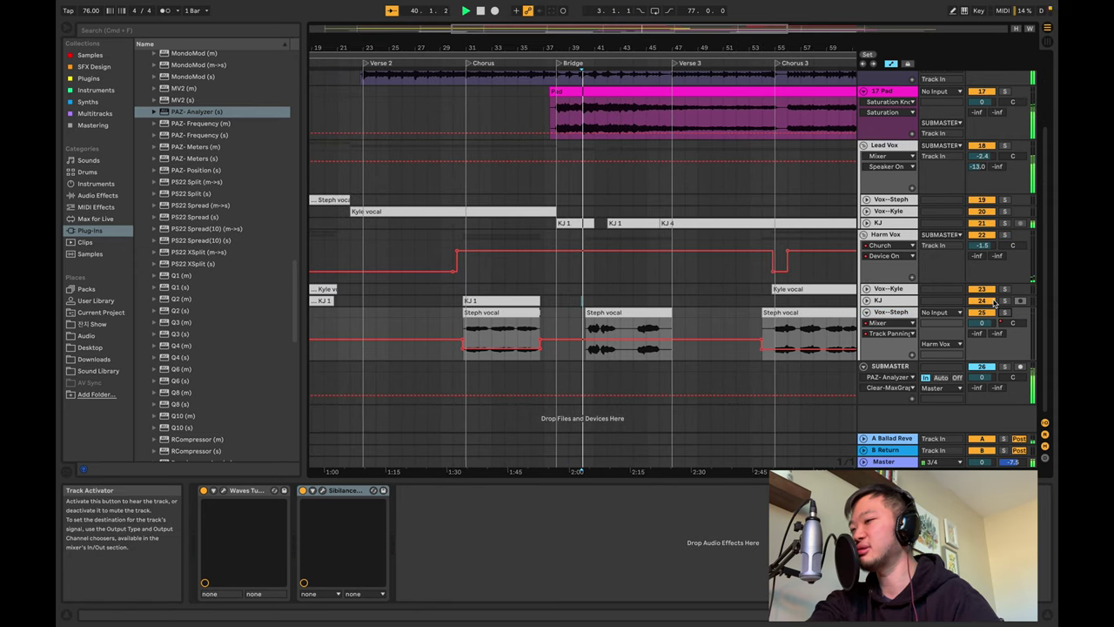
Automate the Harm Vox group's Church reverb off from 40.2.1 to 47.1.1, over the Bridge harmony clip.
left_click(901, 237)
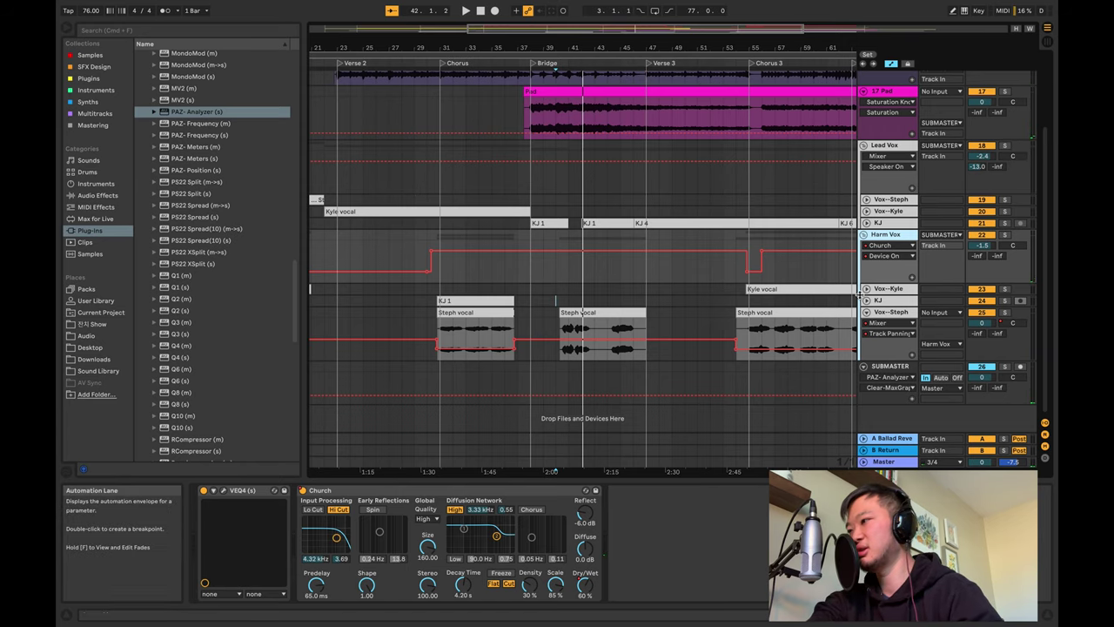
left_click(563, 276)
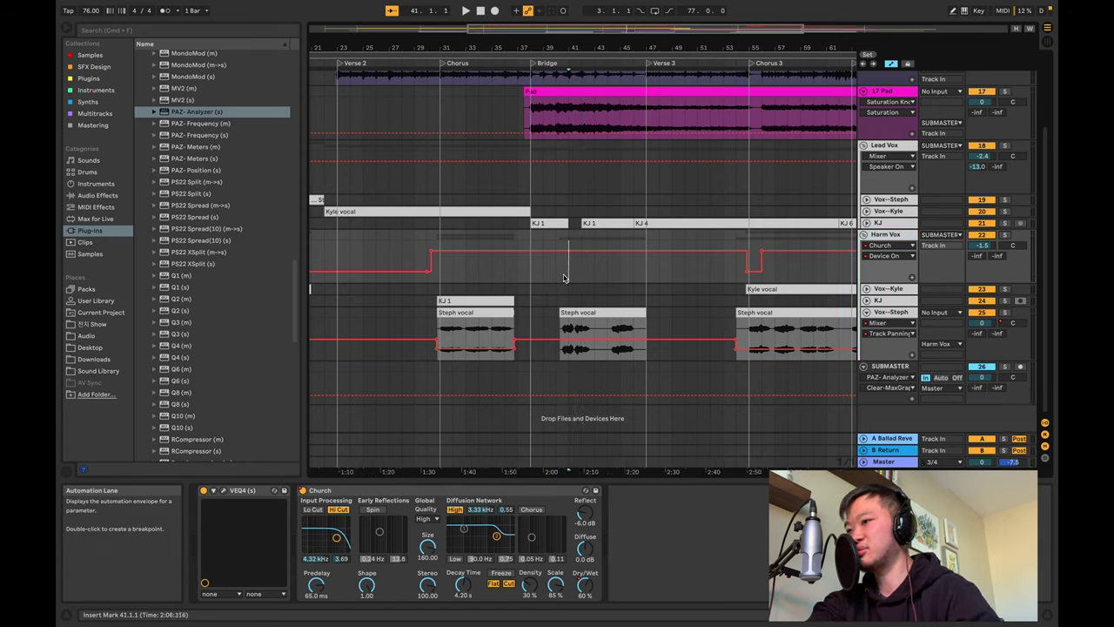
scroll(564, 277, "up", 5)
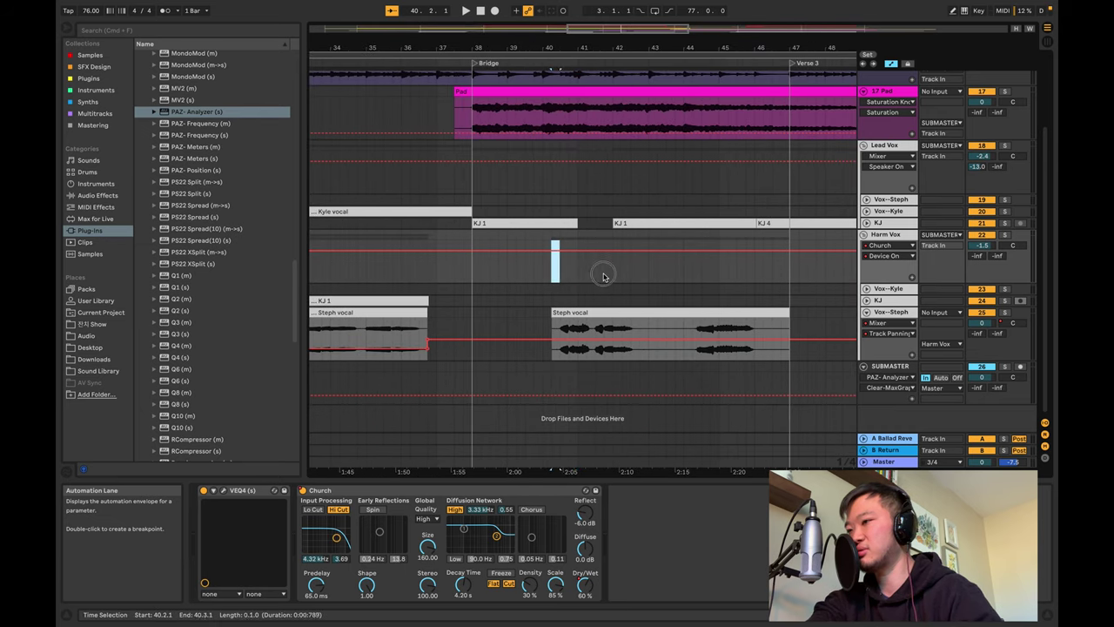
left_click_drag(603, 276, 790, 278)
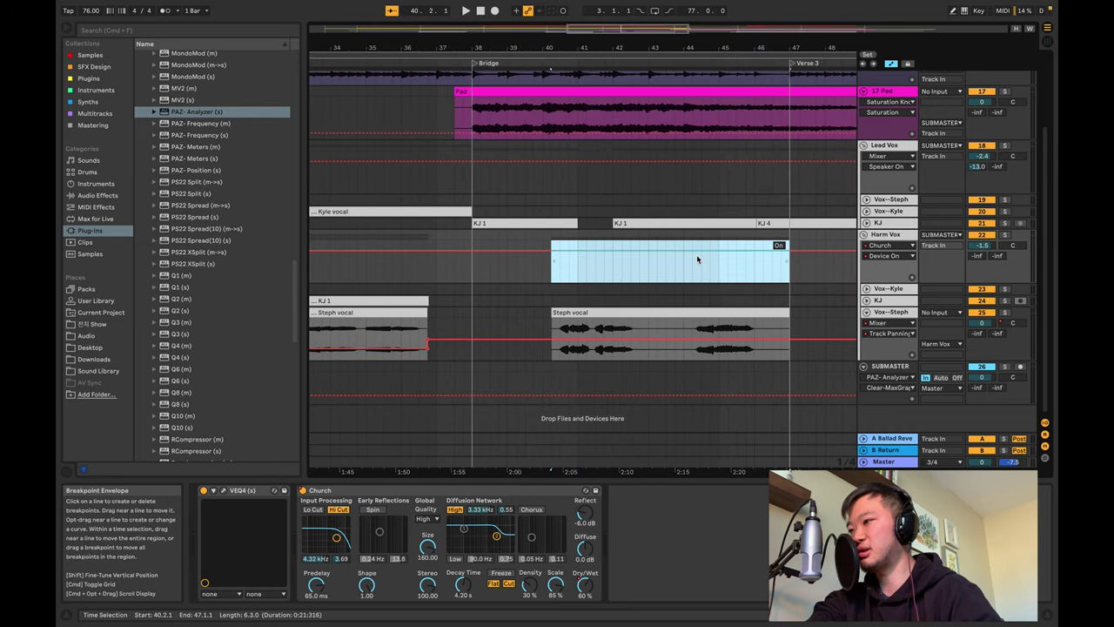
left_click_drag(696, 252, 698, 276)
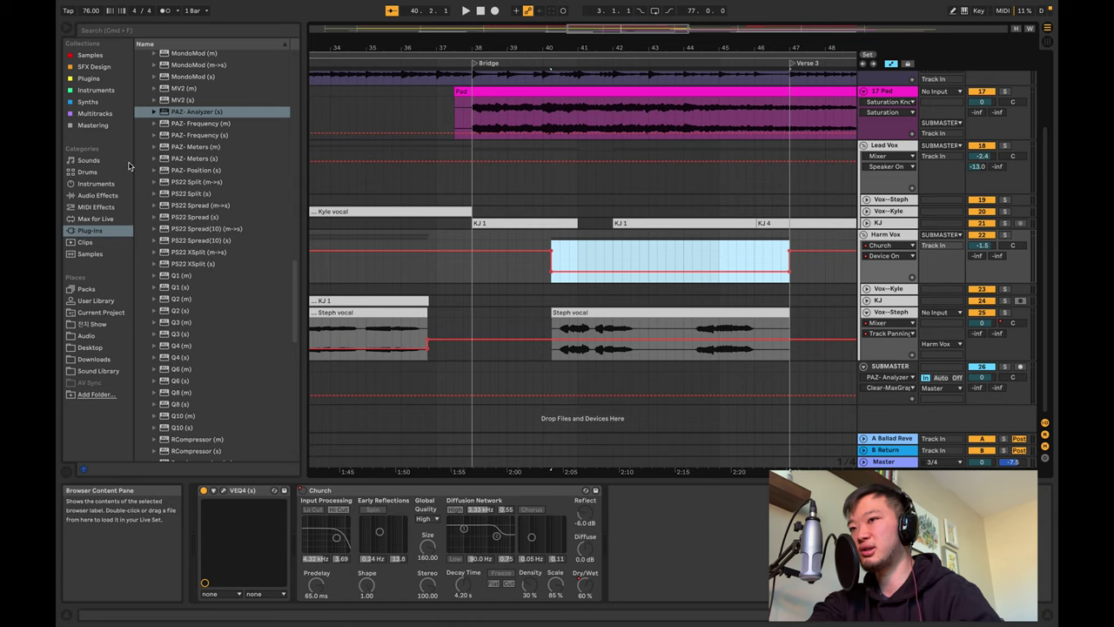
left_click(81, 183)
left_click(83, 172)
left_click(88, 184)
key("ctrl+Left")
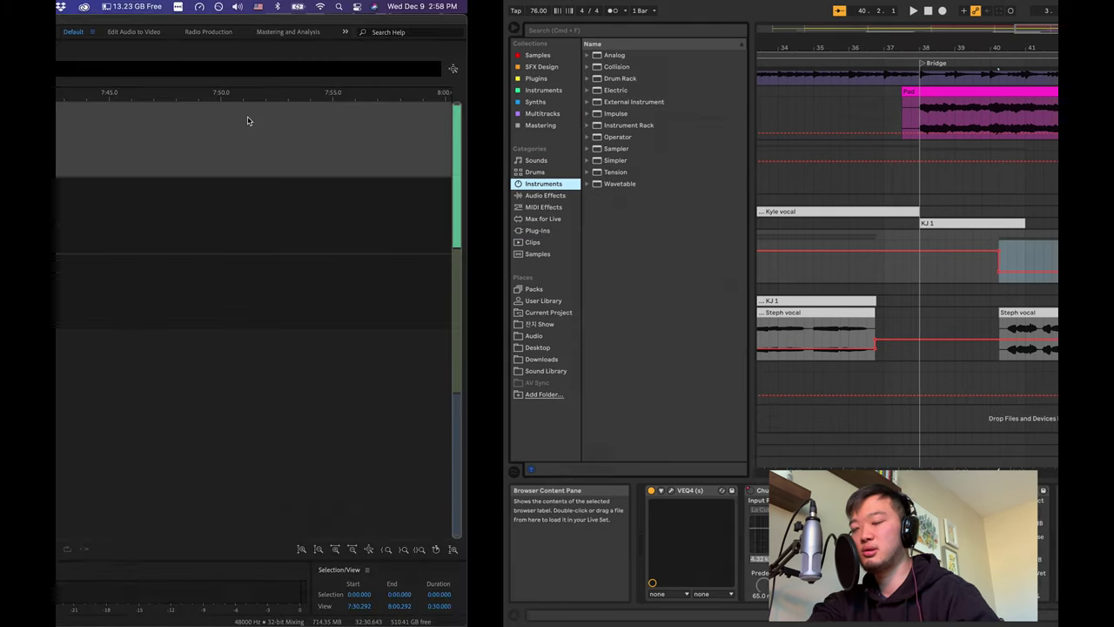
key("ctrl+Right")
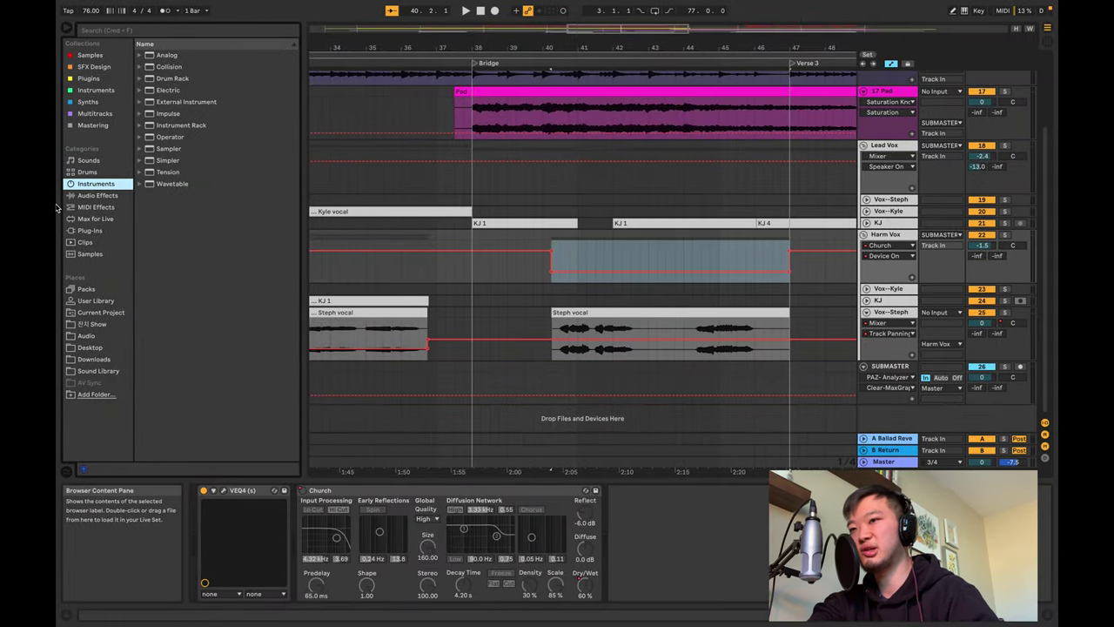
Add the Echo audio effect after the Church reverb on the Harm Vox group and play the Bridge from 40.2.1.
left_click(108, 196)
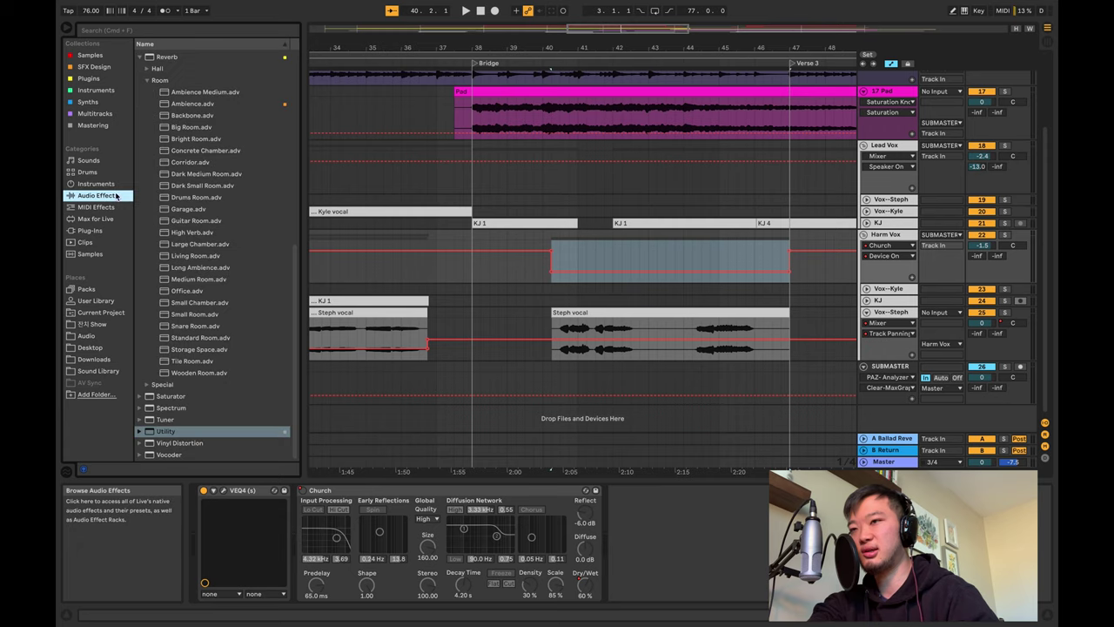
left_click(139, 57)
scroll(154, 209, "up", 2)
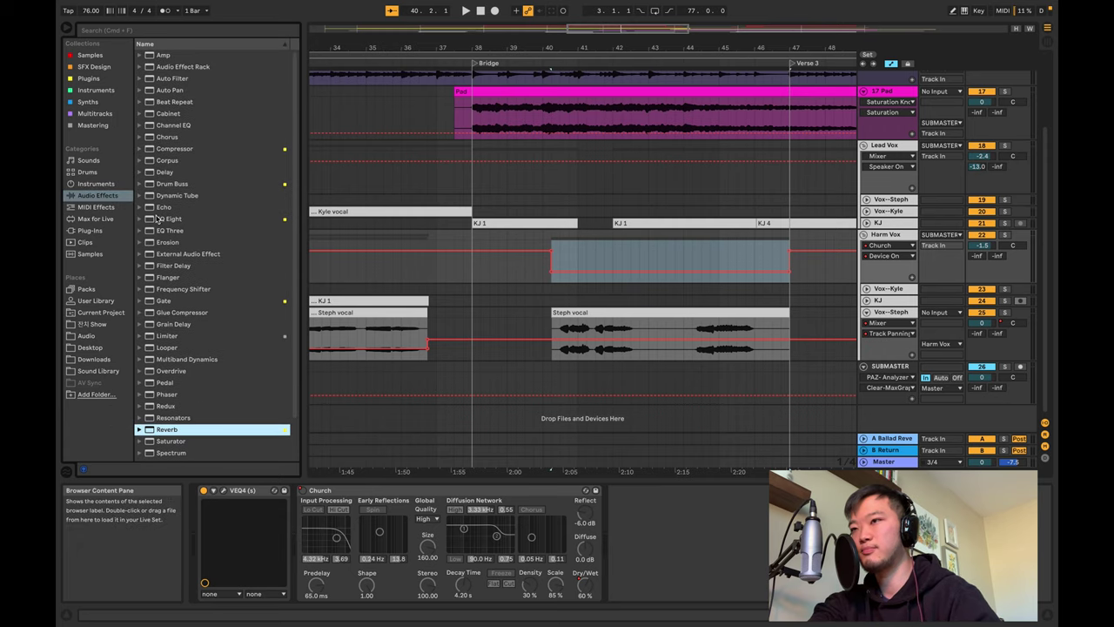
scroll(159, 228, "down", 1)
scroll(161, 271, "down", 1)
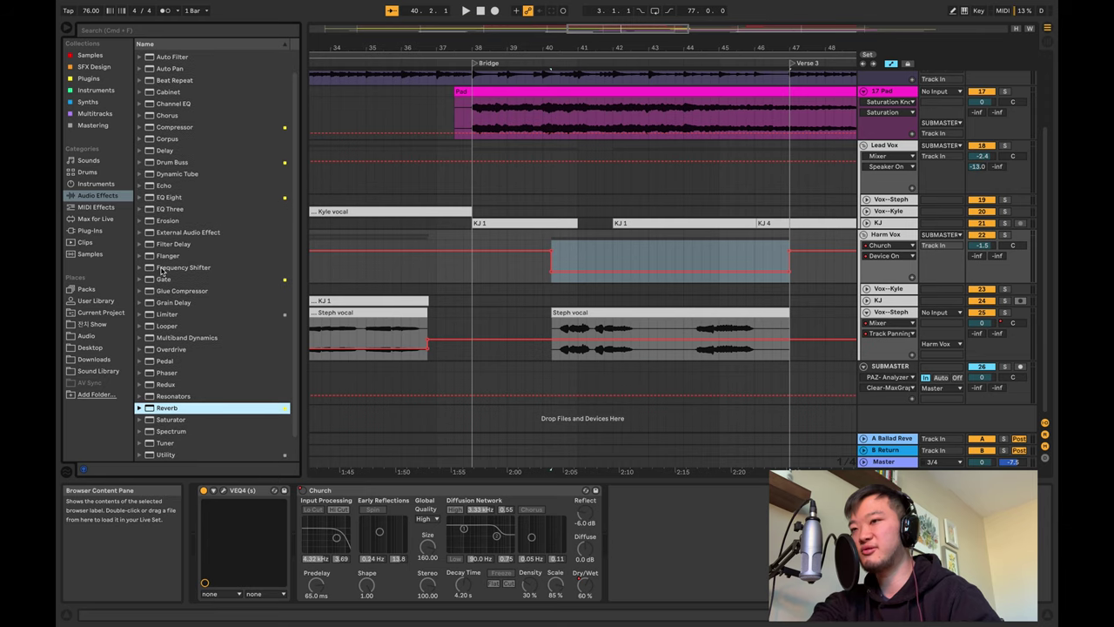
scroll(192, 184, "down", 2)
left_click(165, 163)
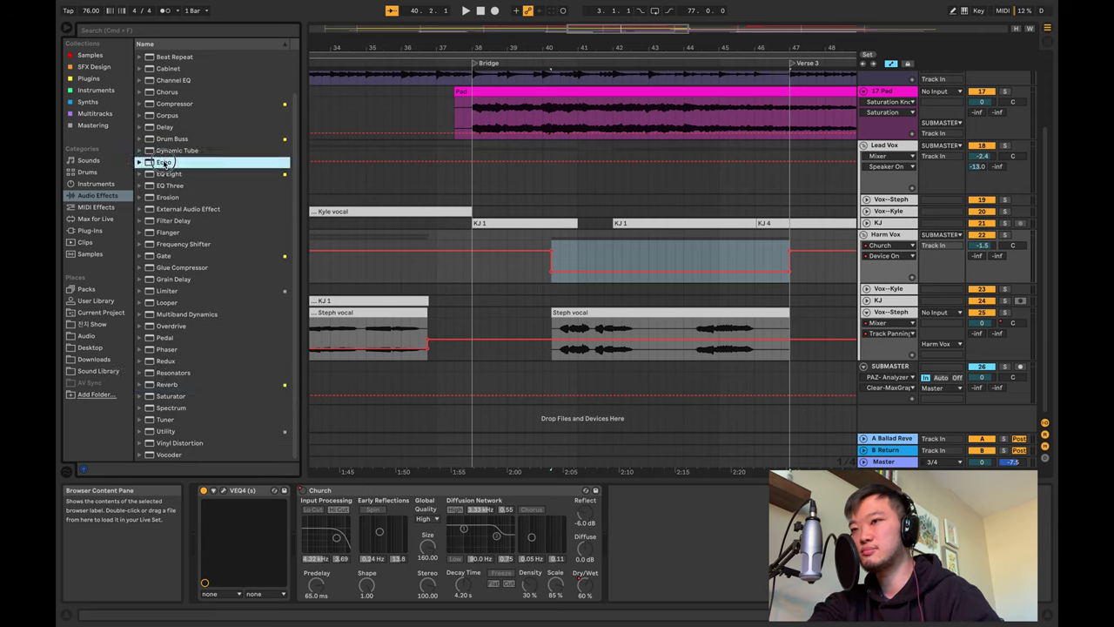
left_click_drag(705, 540, 706, 539)
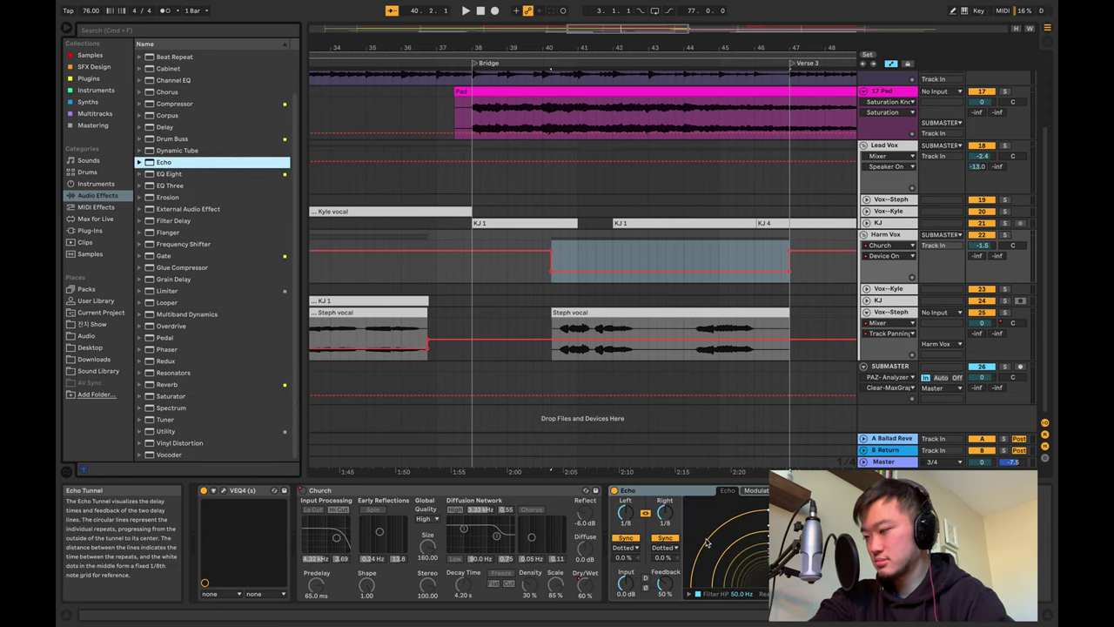
key("space")
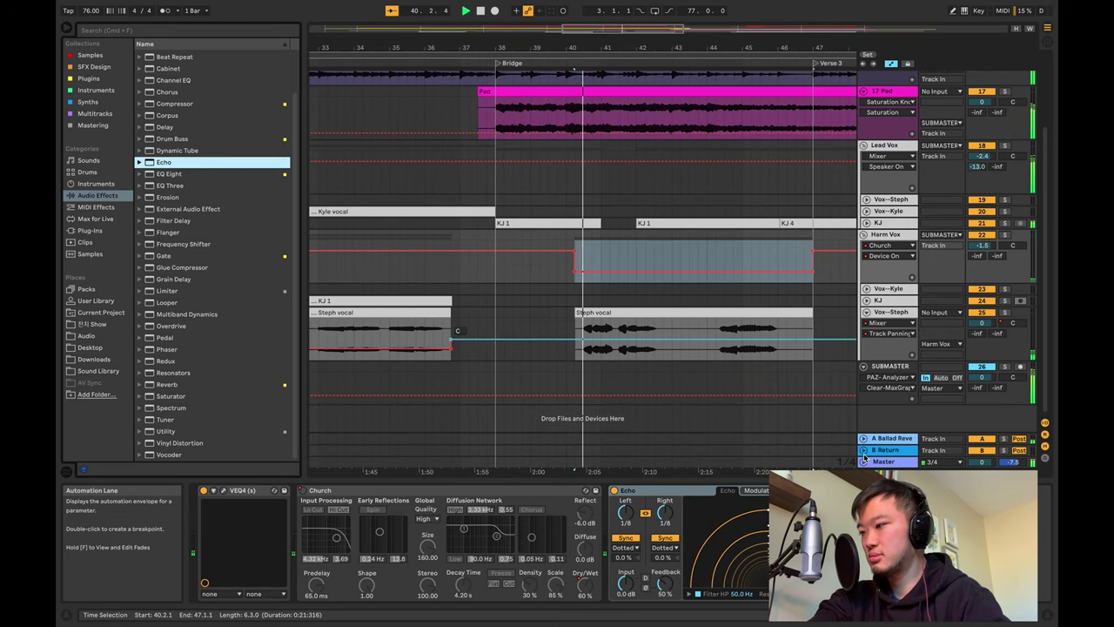
Solo the Harm Vox group and duplicate harmony track 25 directly below itself.
left_click(1004, 234)
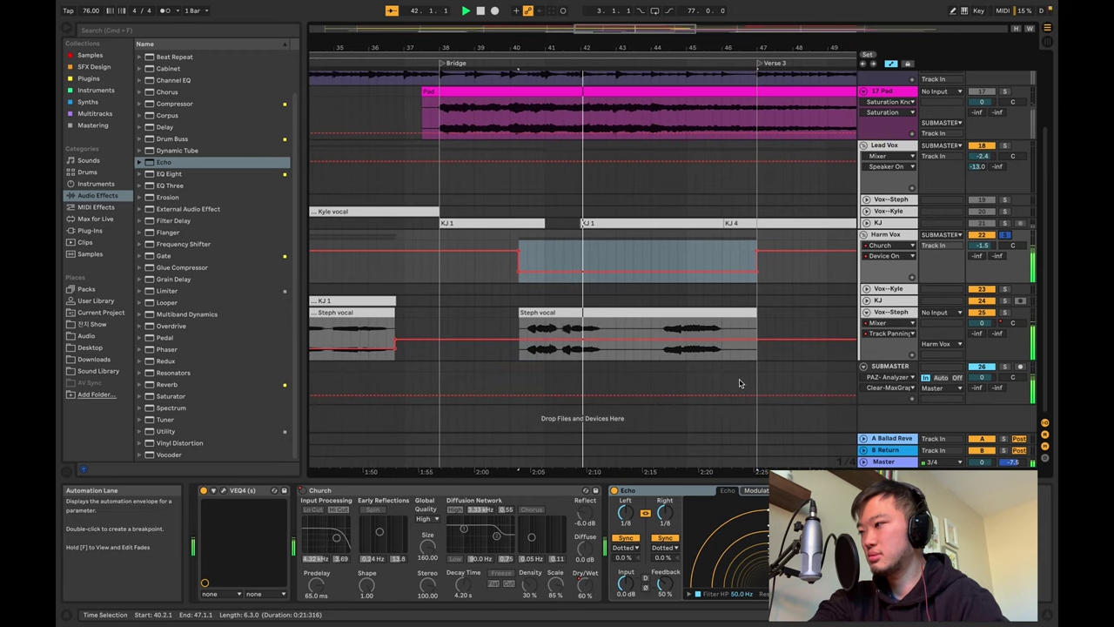
left_click(890, 312)
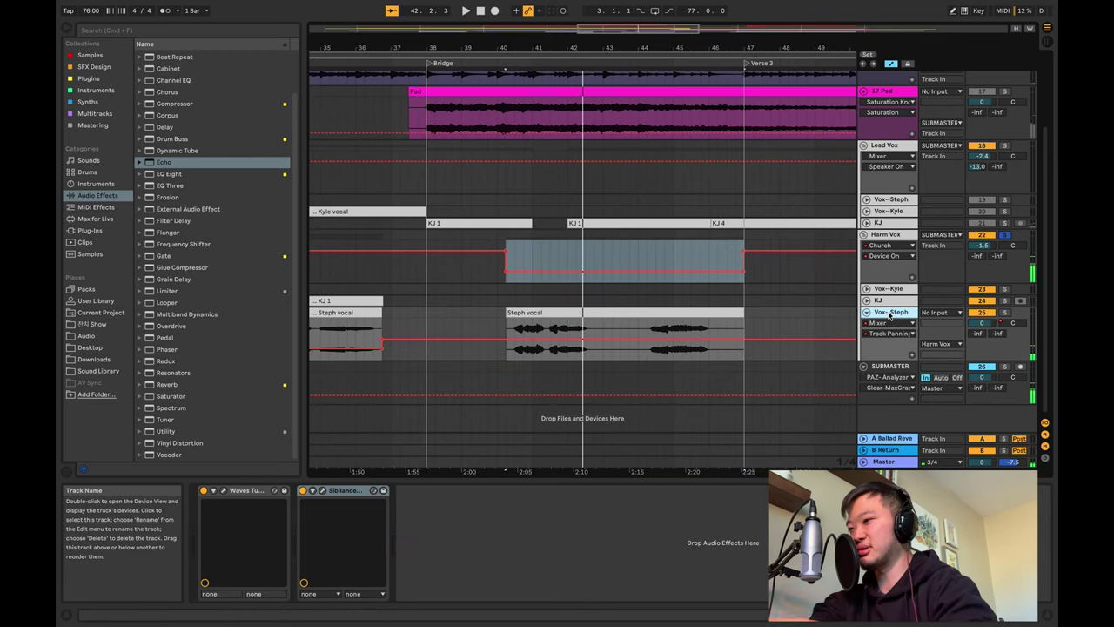
key("super+d")
scroll(505, 353, "up", 4)
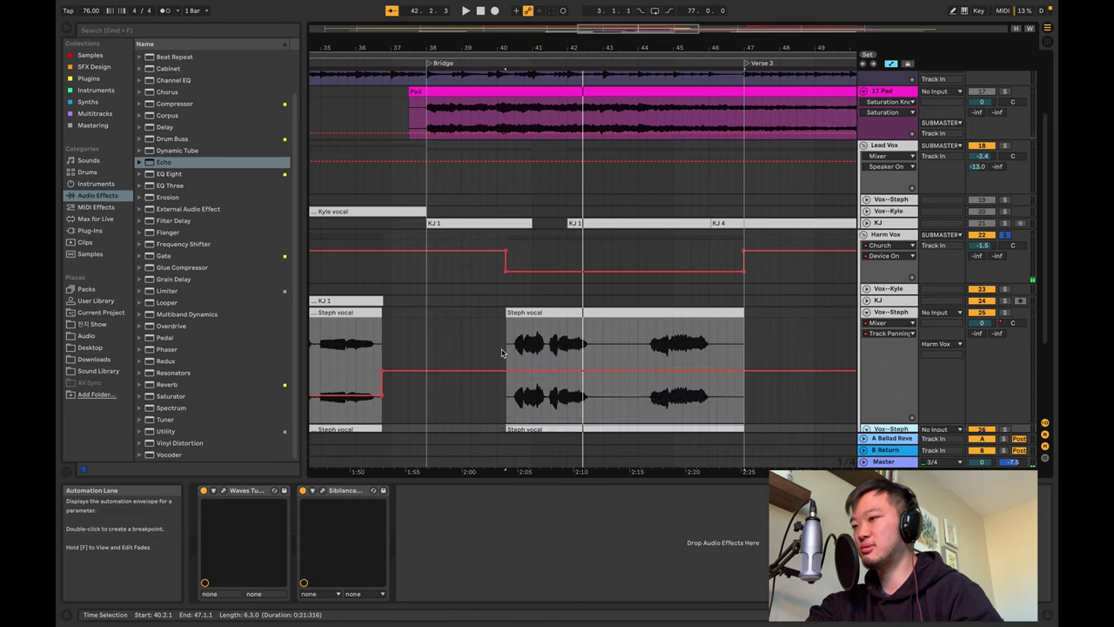
scroll(505, 352, "down", 5)
scroll(503, 352, "down", 2)
scroll(505, 352, "up", 3)
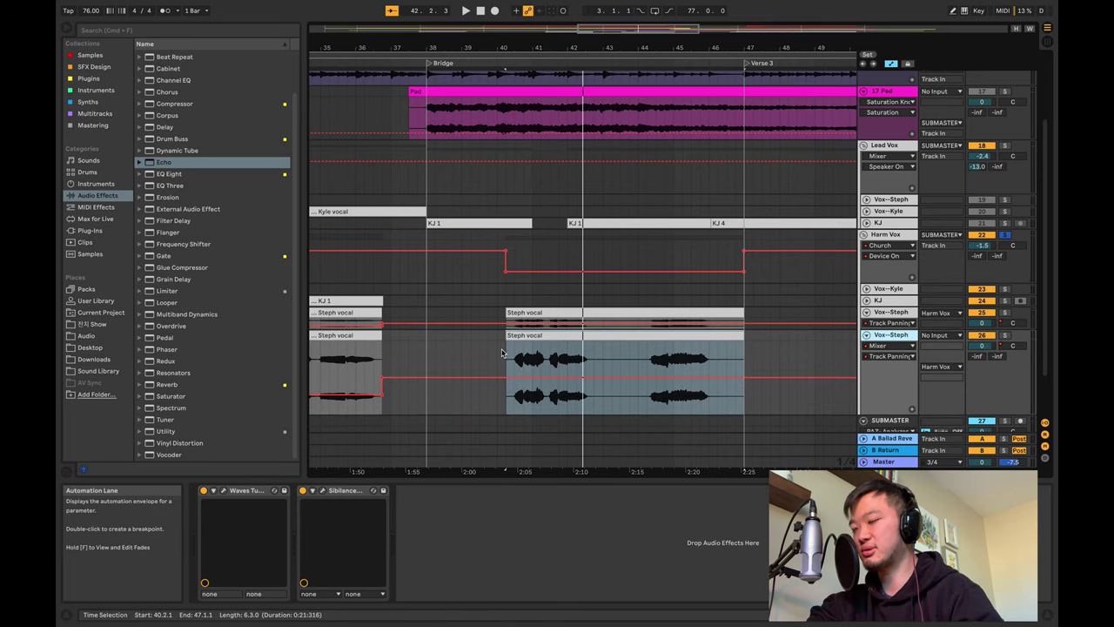
scroll(501, 348, "right", 1)
scroll(489, 326, "up", 4)
scroll(487, 335, "down", 5, "super")
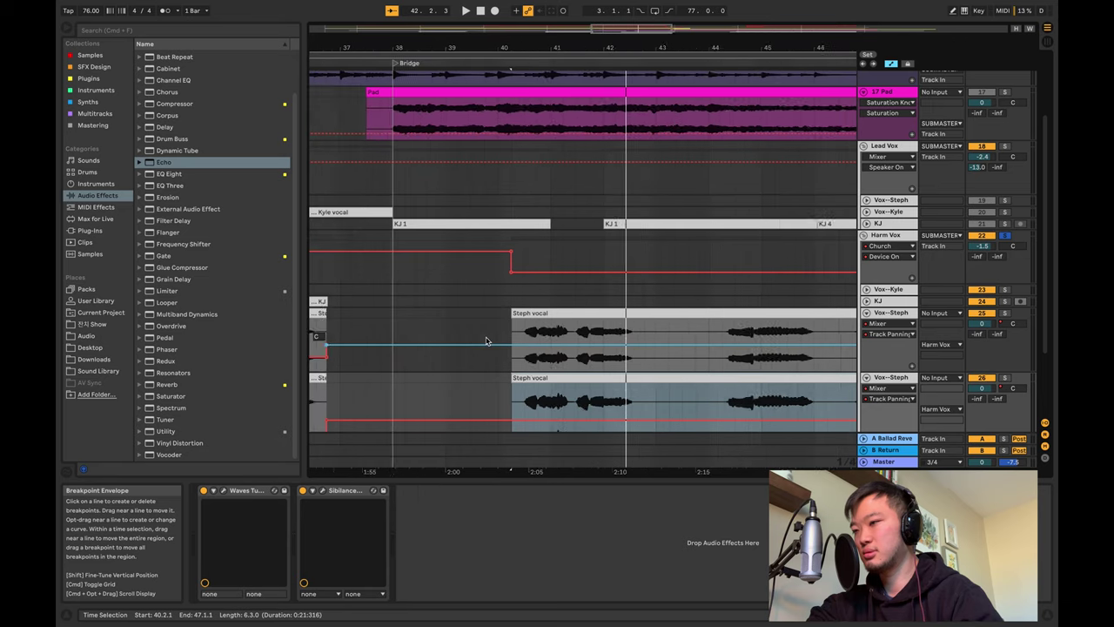
Delete the Chorus clip and the Chorus 3–4 clip from the duplicated harmony track 26, keeping only its Bridge clip.
scroll(422, 377, "down", 3)
scroll(426, 381, "left", 10)
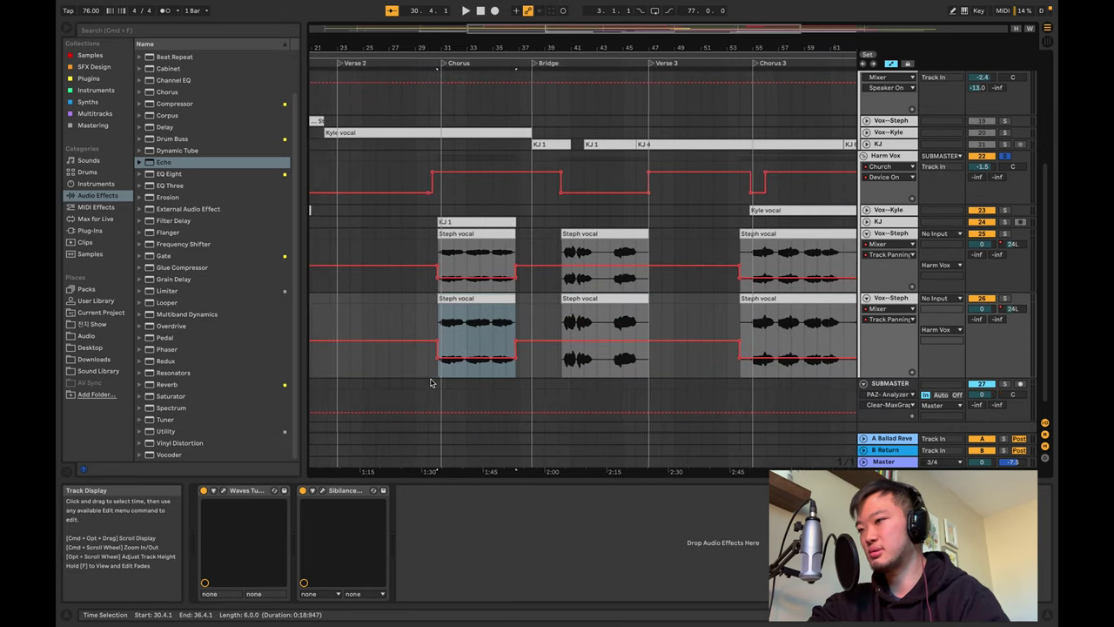
scroll(434, 383, "right", 10)
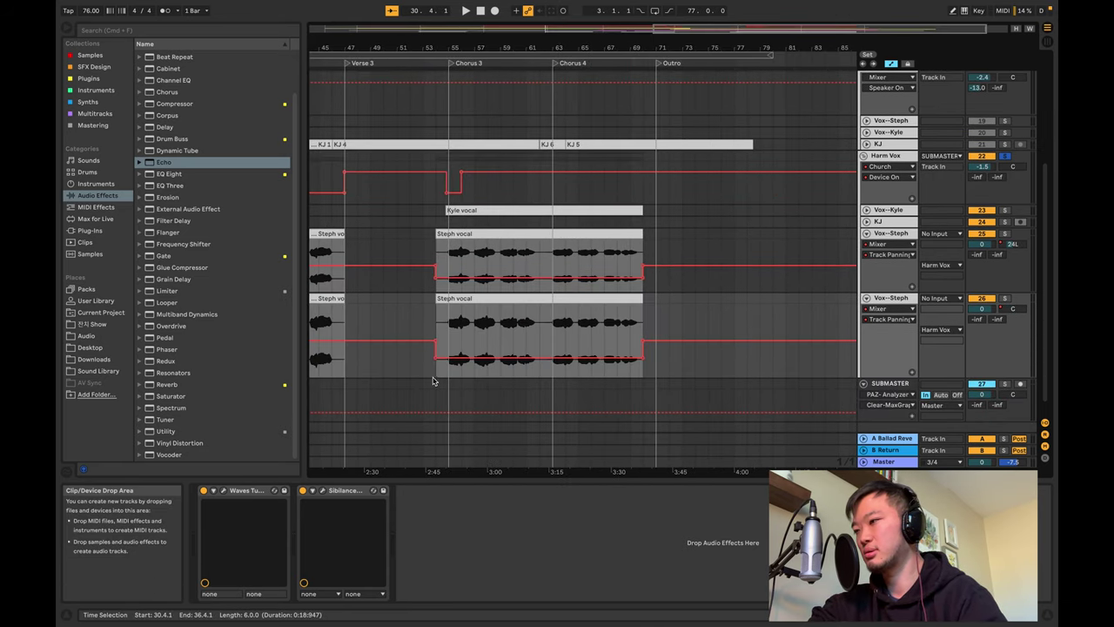
left_click(492, 299)
key("Delete")
scroll(493, 301, "left", 3)
scroll(493, 301, "left", 2)
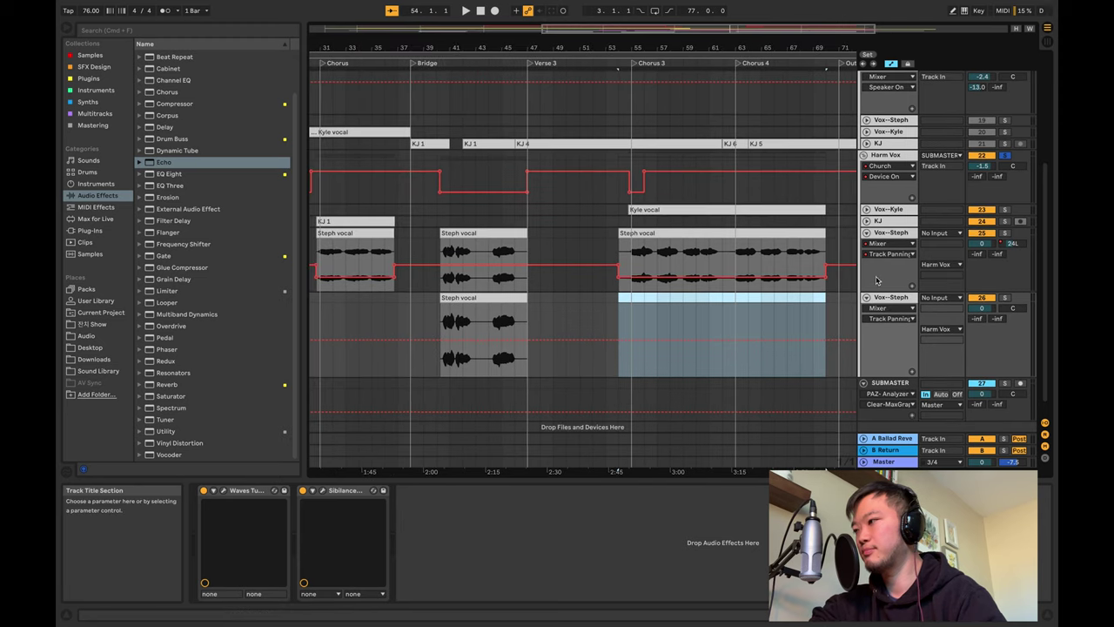
Group harmony tracks 25 and 26, name the group after the vocalist and rename the duplicate track ECHO.
left_click(886, 237)
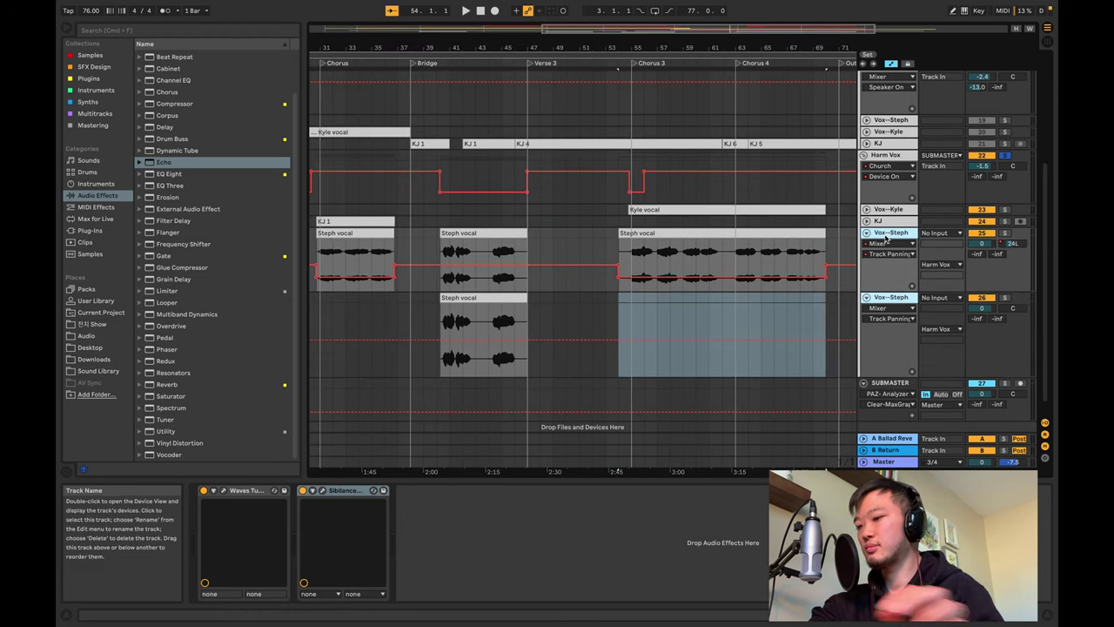
key("super+g")
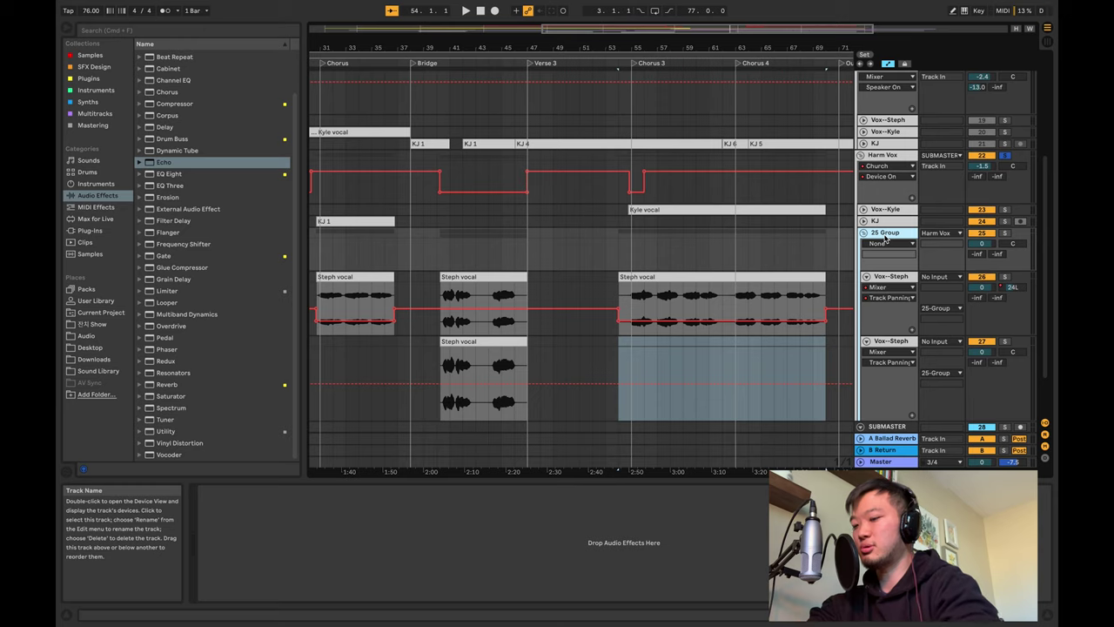
left_click(881, 278)
left_click(884, 341)
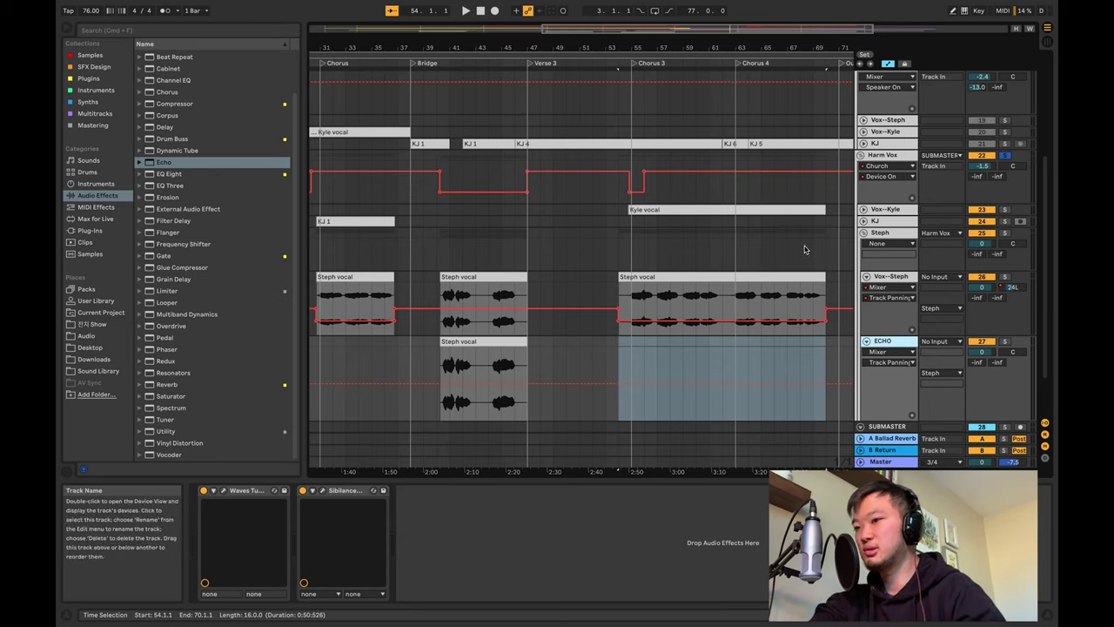
Move the Echo effect from the Harm Vox group to the ECHO track and play the Bridge harmony.
left_click(883, 155)
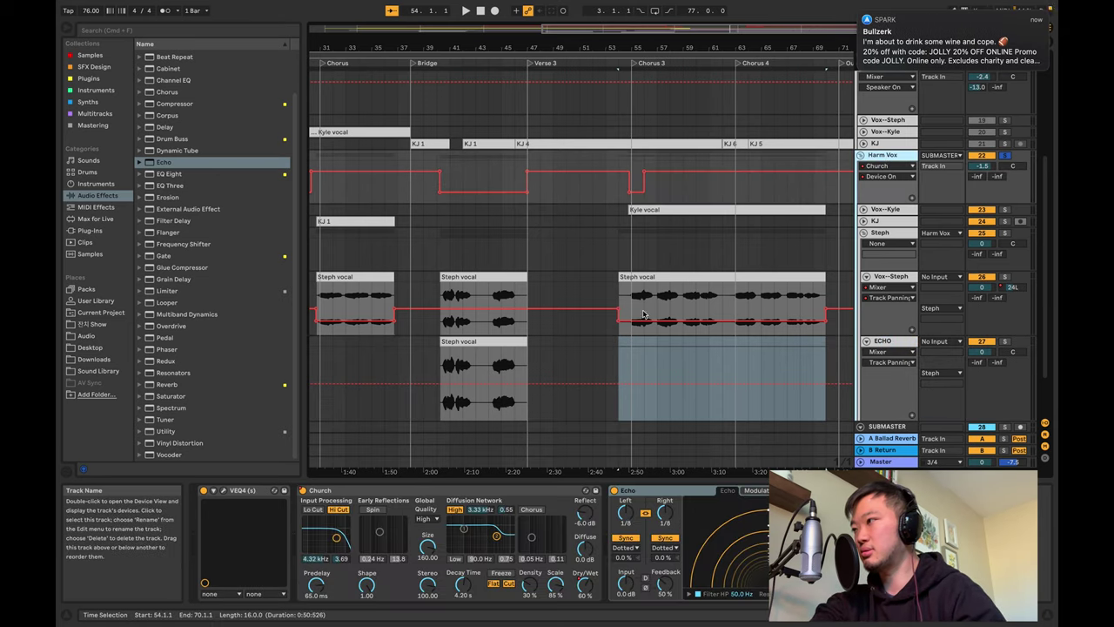
left_click(696, 492)
left_click(879, 386)
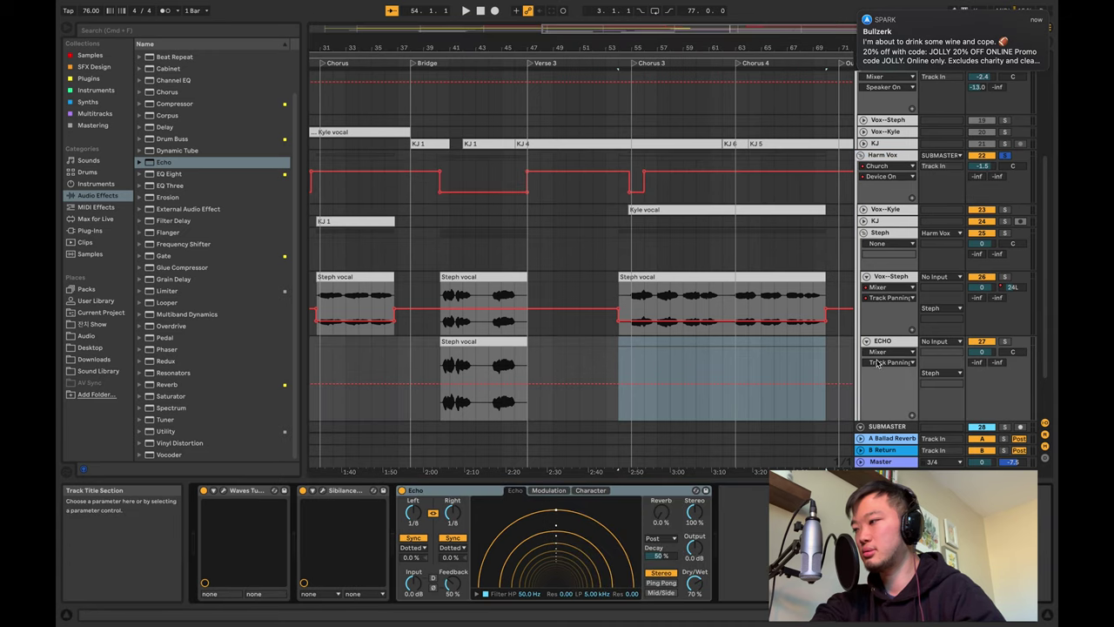
scroll(522, 348, "right", 2)
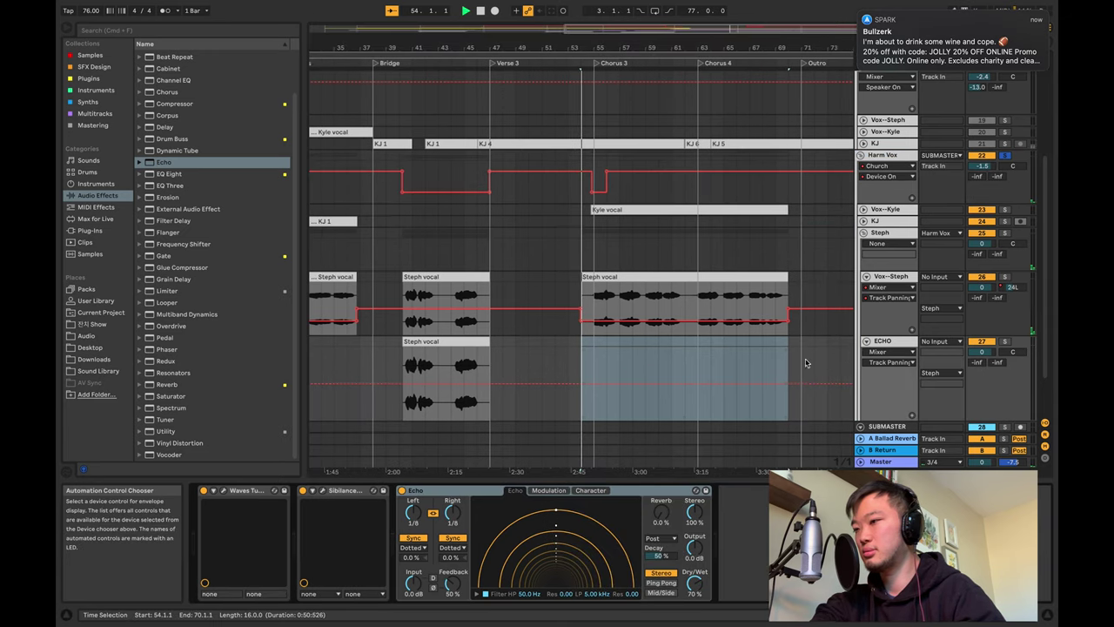
left_click(406, 359)
key("space")
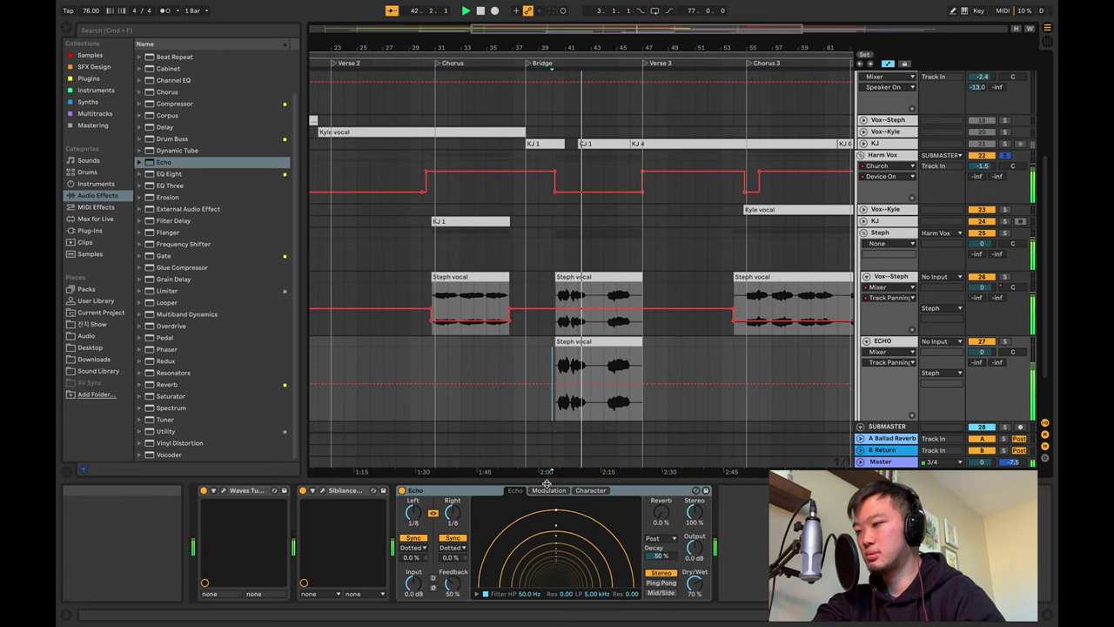
key("space")
Split the ECHO track's Bridge clip at 41.2.3, trim its start to 40.2.3 and consolidate the first phrase.
left_click(575, 344)
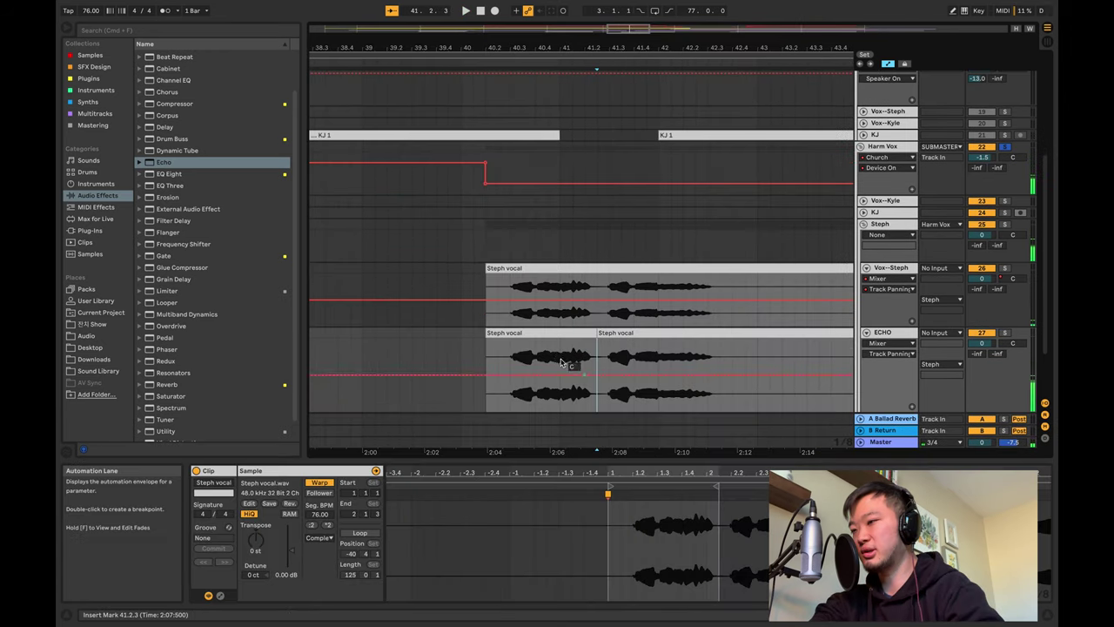
left_click_drag(488, 335, 500, 333)
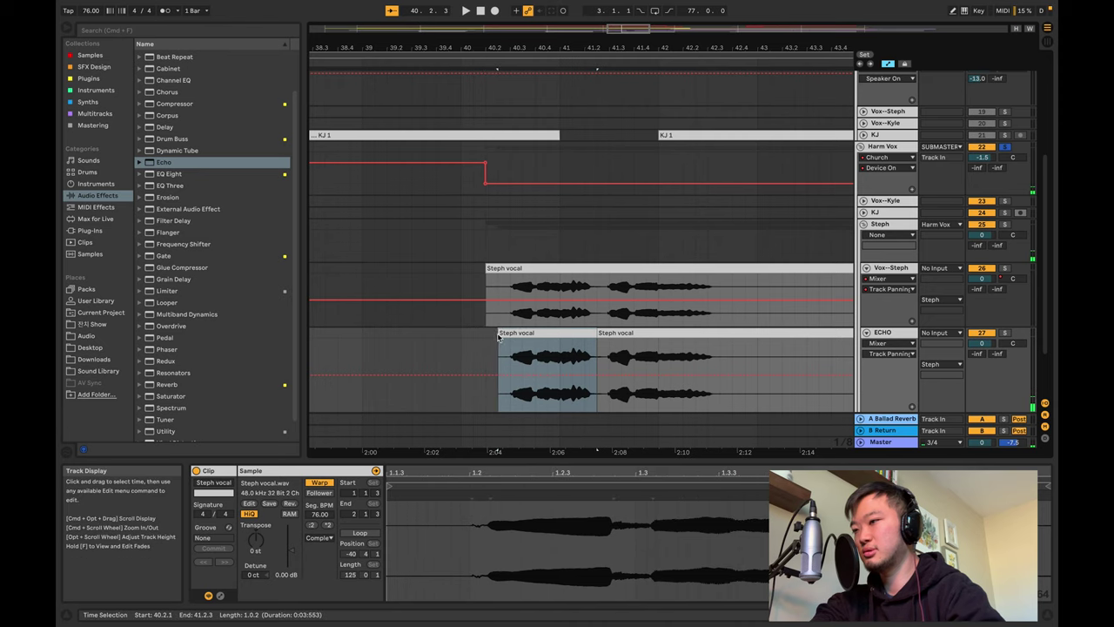
key("super+j")
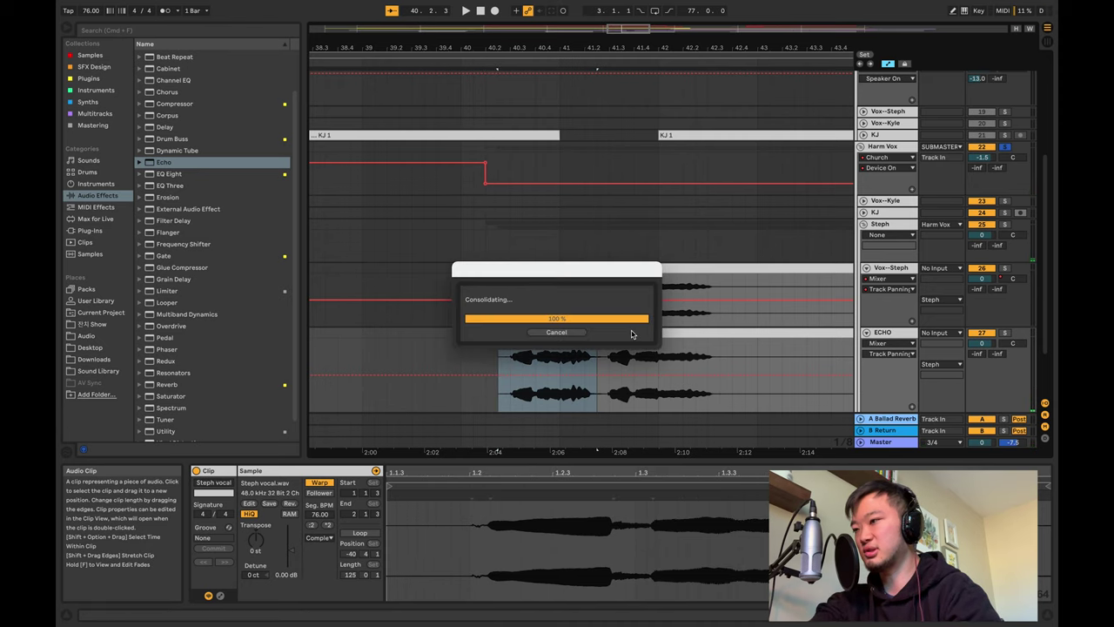
scroll(688, 357, "right", 3)
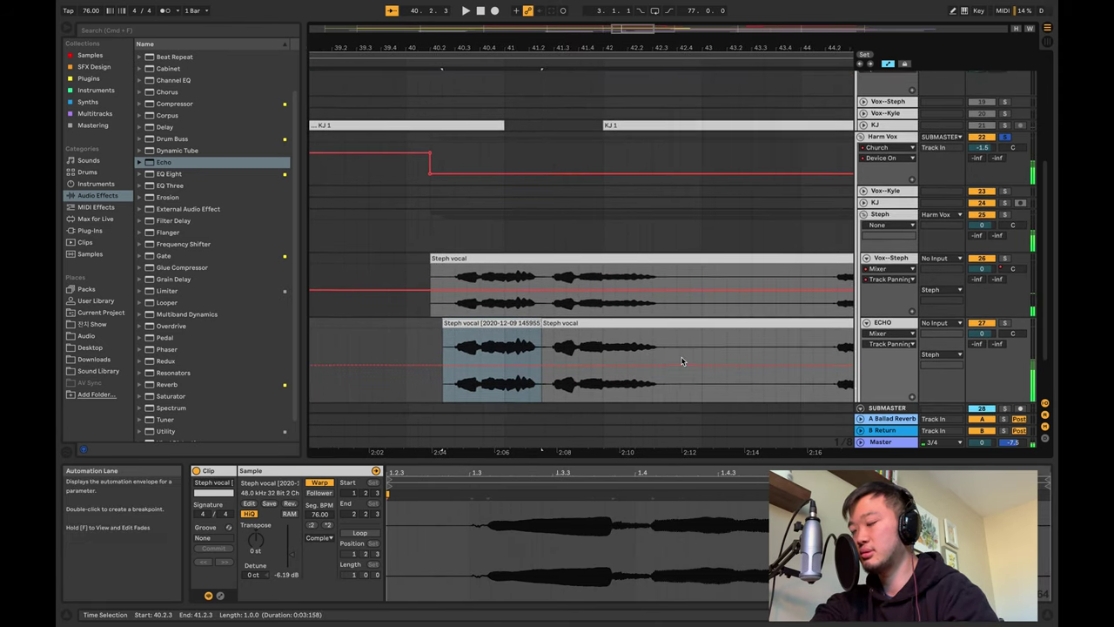
scroll(682, 361, "right", 1)
scroll(681, 361, "down", 2)
Play the ECHO track from 43.1.1 and split its remaining Bridge clip at 44.1.1.
left_click(666, 356)
key("space")
scroll(662, 355, "down", 3)
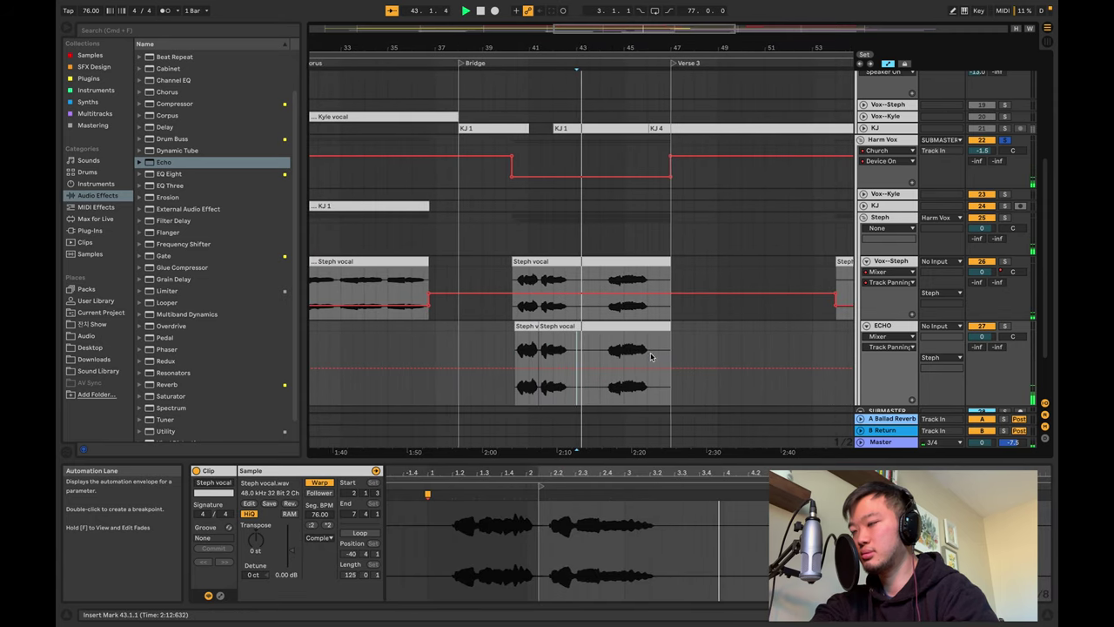
scroll(612, 353, "up", 3)
key("space")
left_click(599, 361)
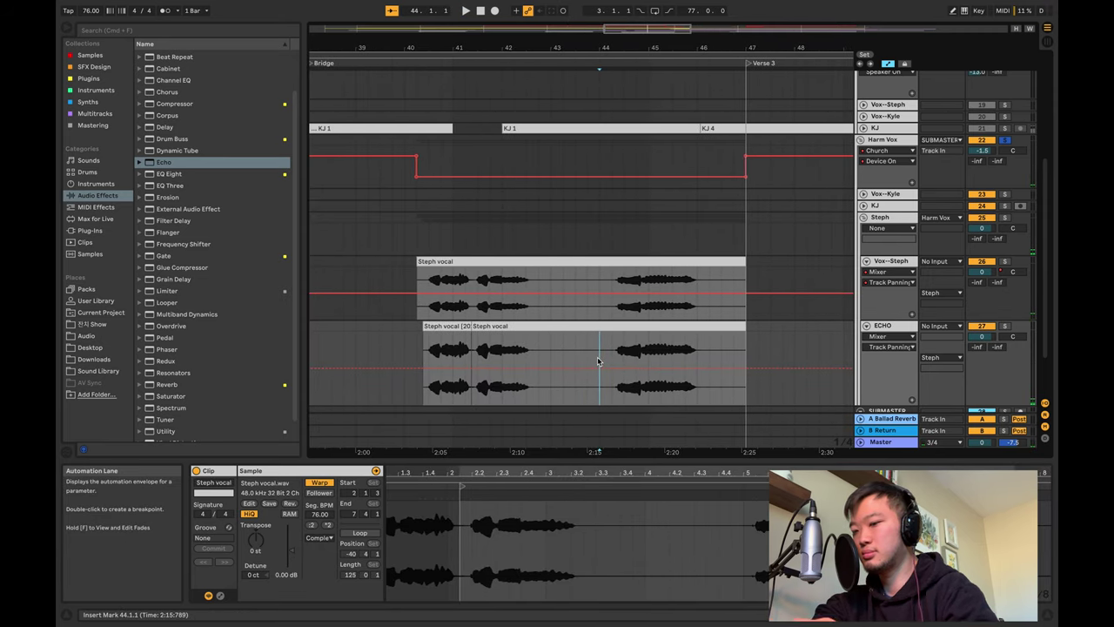
key("super+e")
key("space")
Trim the end of the ECHO track's middle clip to 42.4.1 and consolidate it, allowing audio playback to stop.
left_click(551, 328)
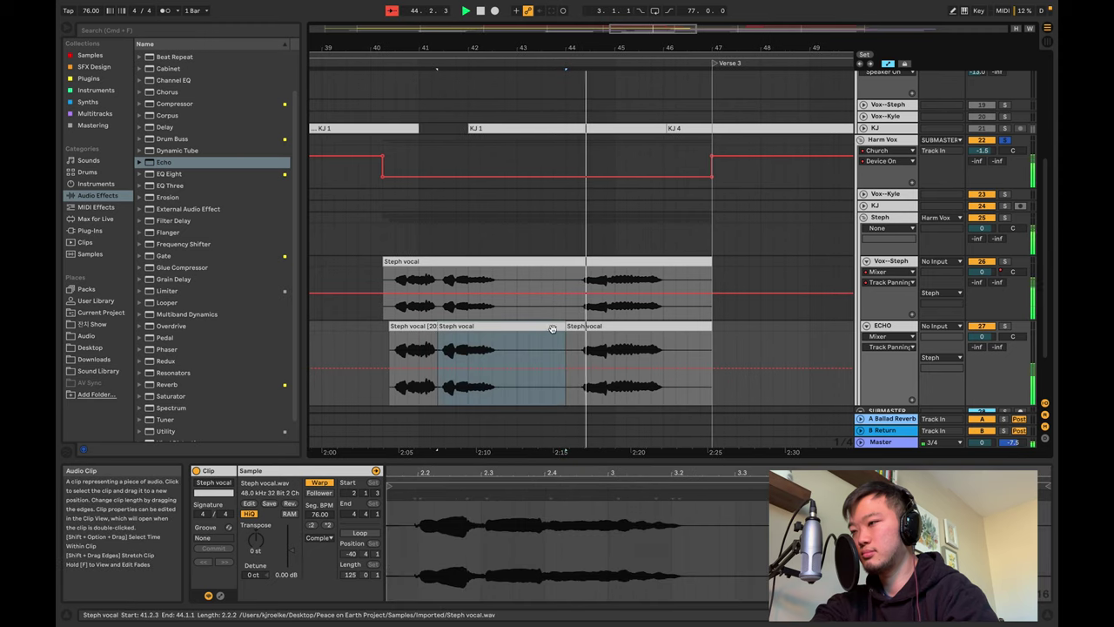
left_click_drag(560, 326, 503, 325)
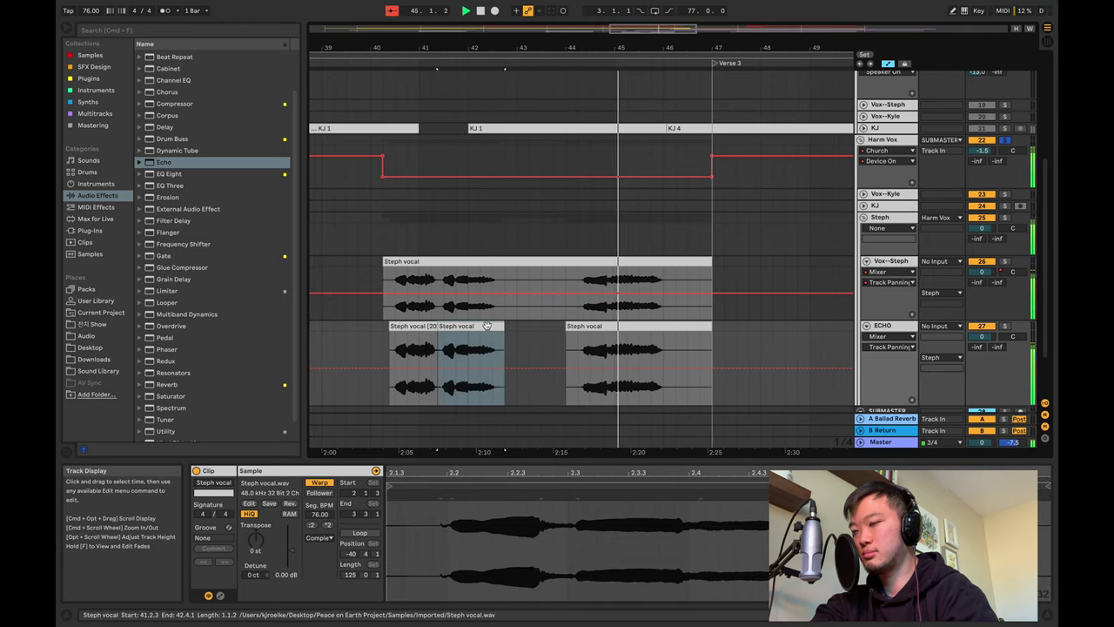
key("super+j")
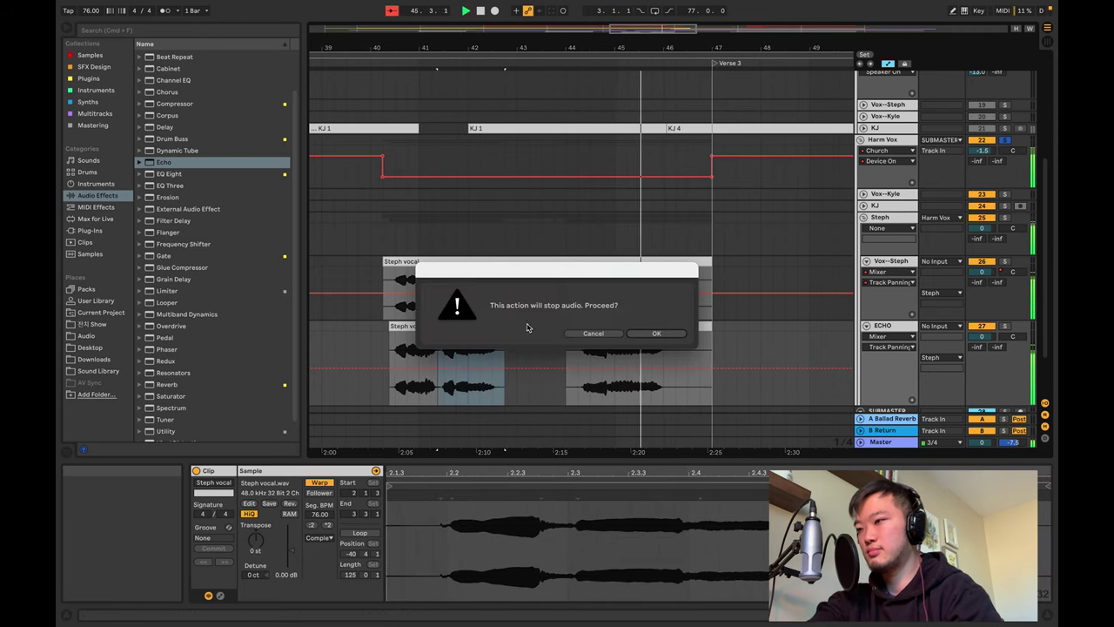
left_click(656, 332)
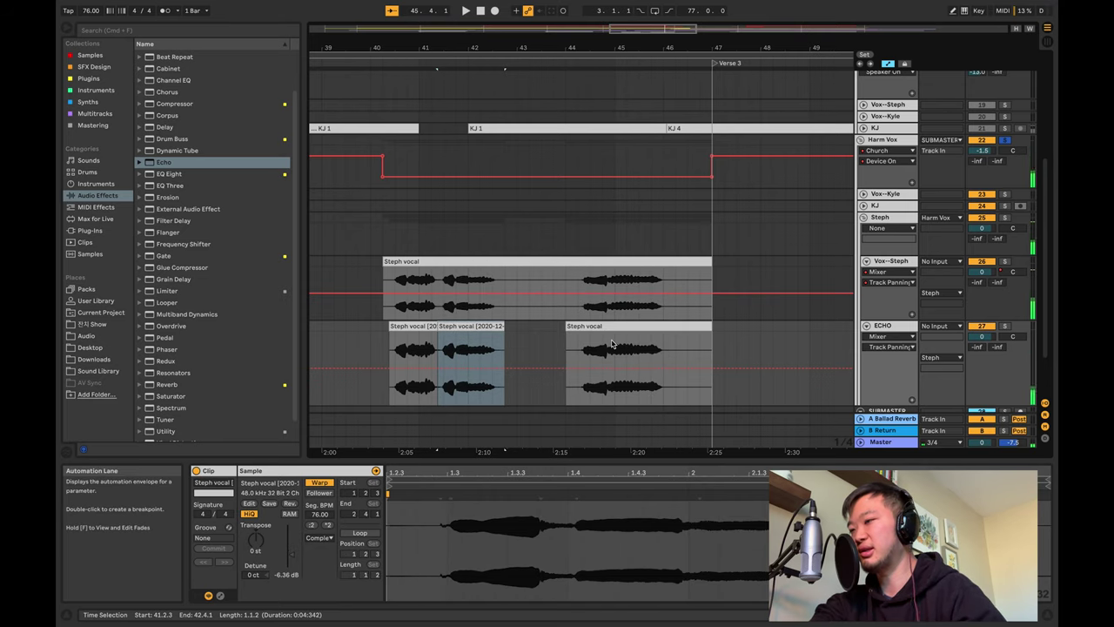
Try reversing the ECHO track's first consolidated clip, play the Bridge from 40.2.1, and restore the clip's original direction.
scroll(514, 343, "left", 2)
left_click(449, 327)
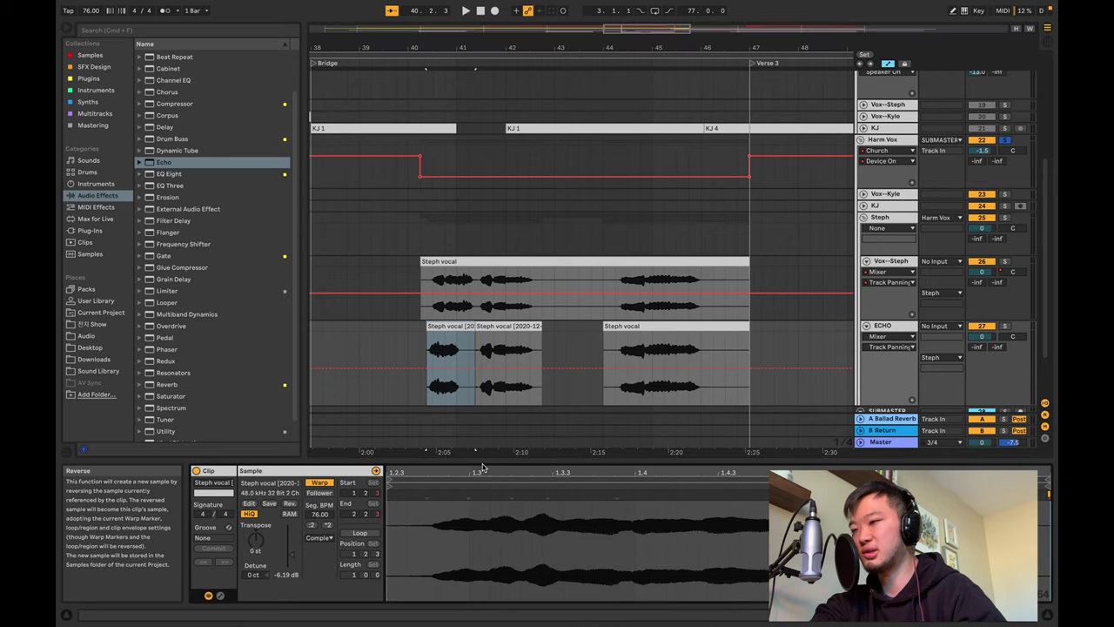
left_click(414, 354)
key("space")
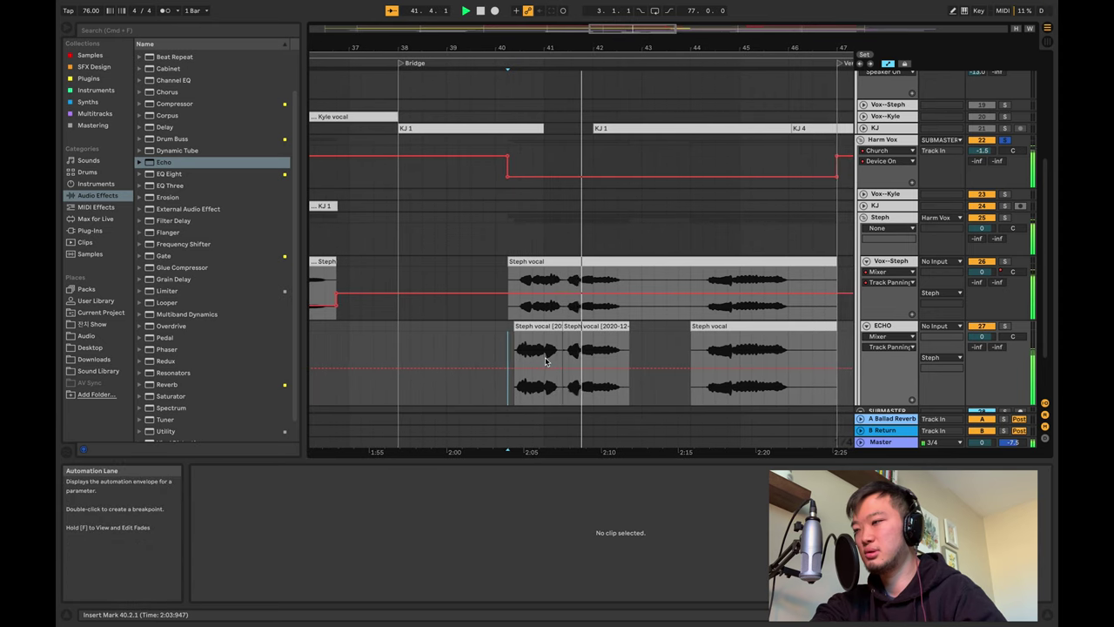
left_click(517, 327)
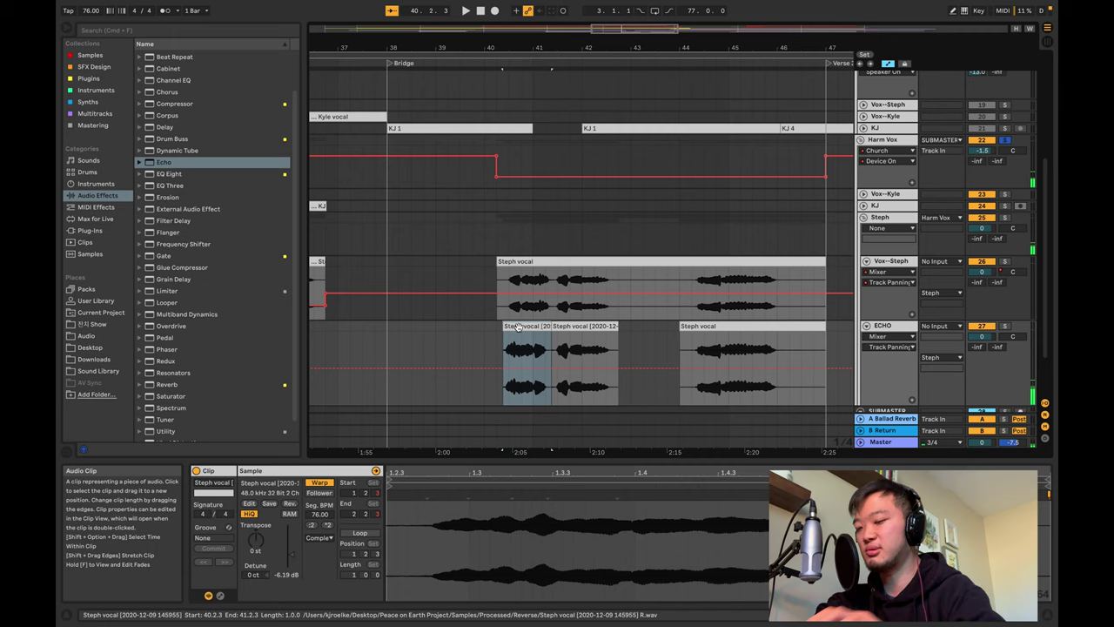
Play the Bridge from 40.2.3 and set the ECHO track's Echo effect to 40 % reverb and Ping Pong channel mode.
key("space")
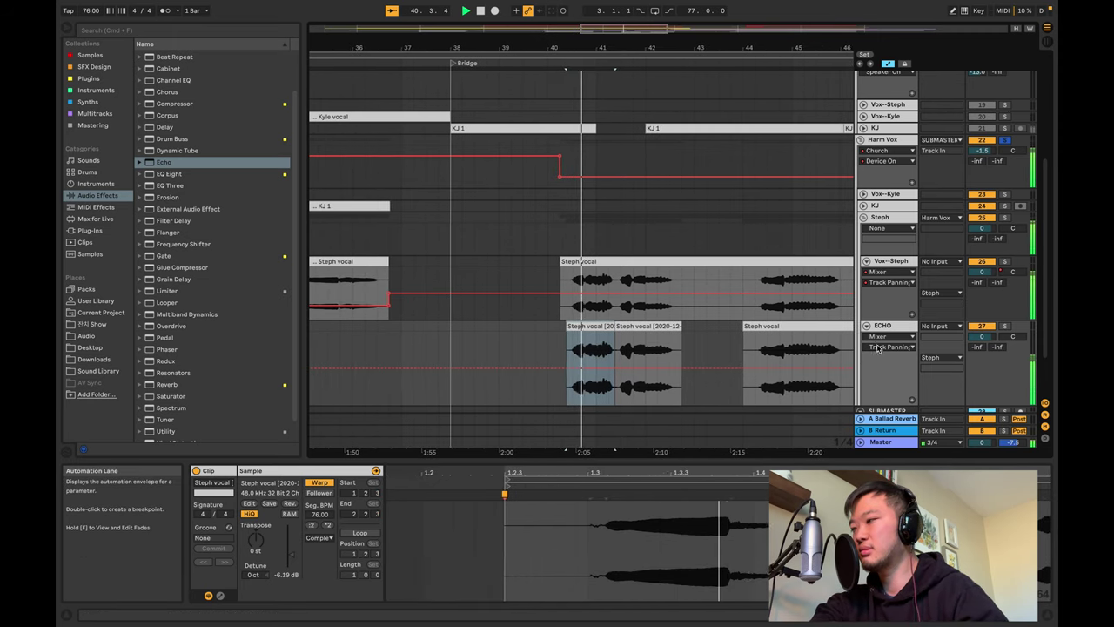
key("shift+Tab")
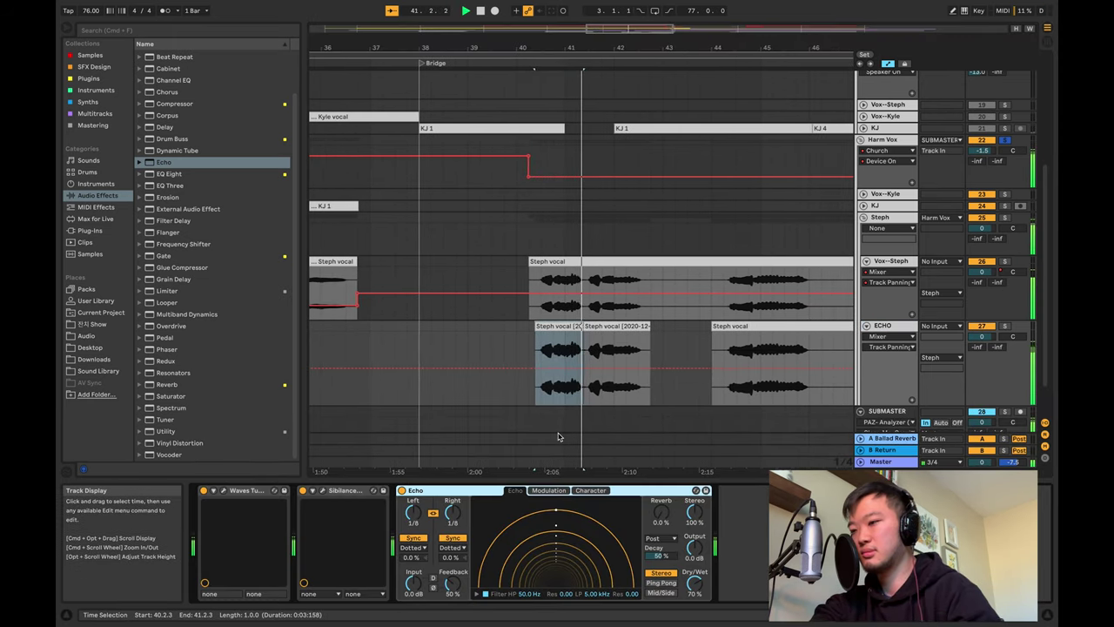
left_click_drag(660, 512, 660, 509)
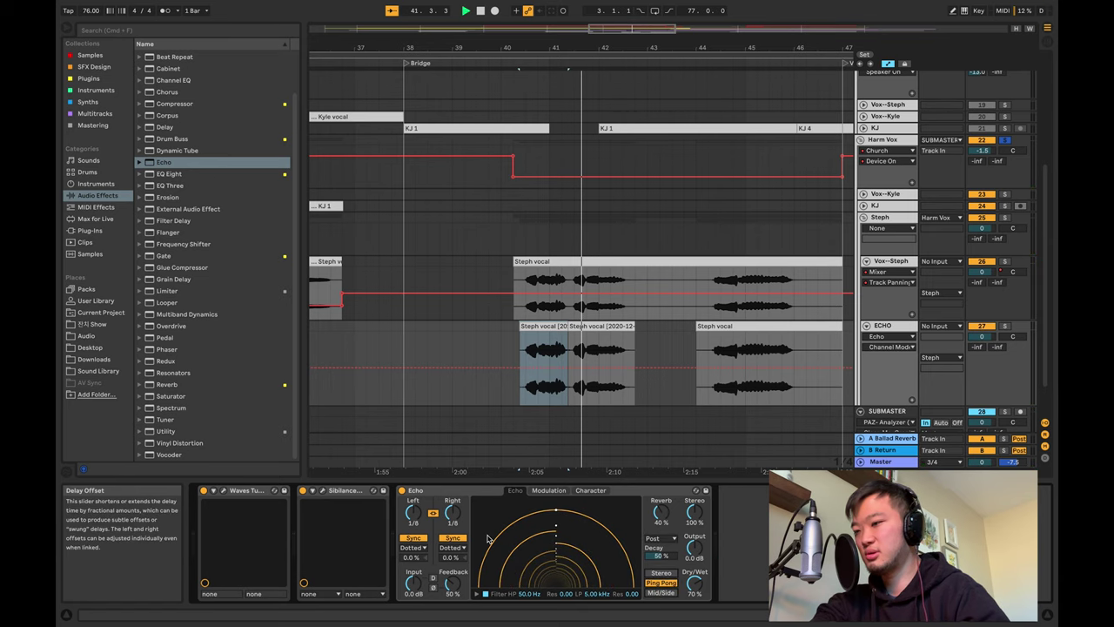
Set Echo's modulation rate to 1/16, Ducking to -23 dB, Noise to 22 % with 10 % morph, and Wobble to 29 % with 7.8 % morph.
left_click(548, 490)
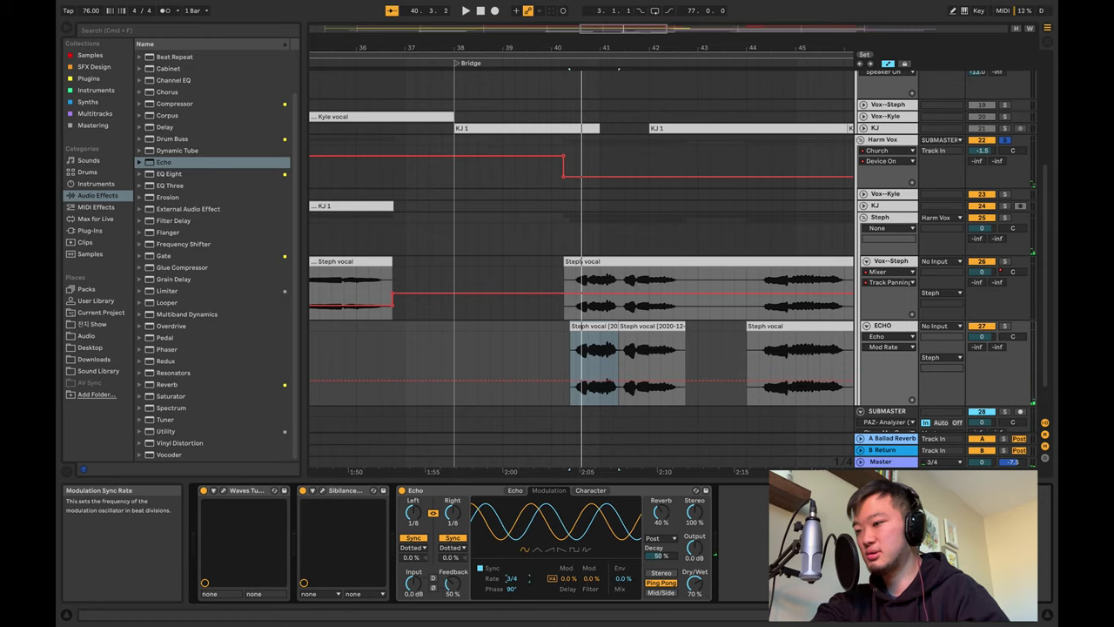
left_click_drag(528, 579, 526, 581)
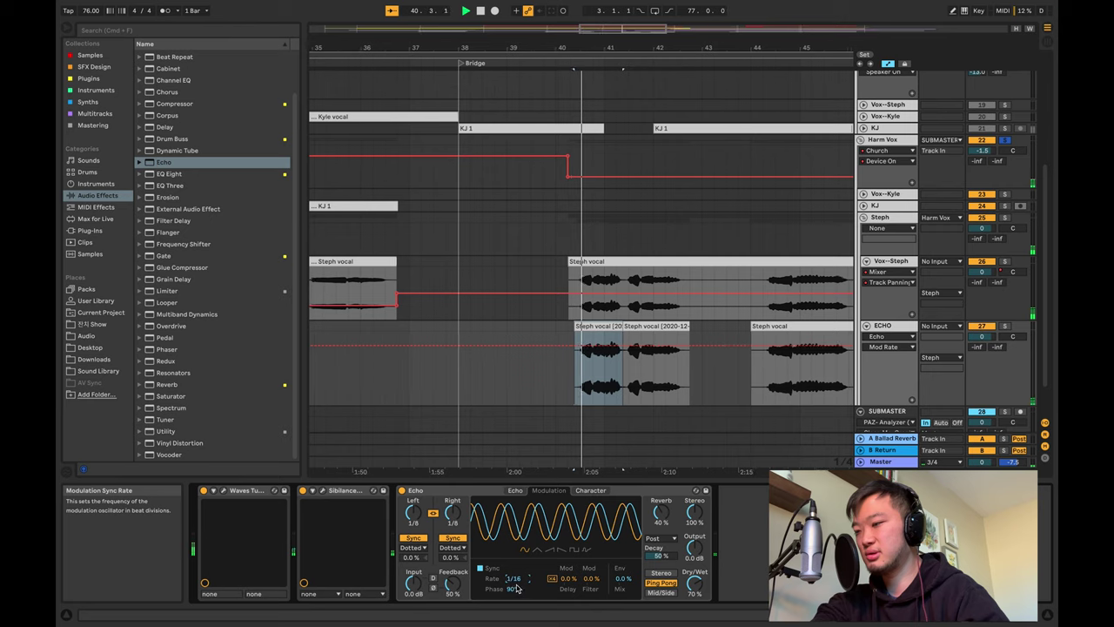
left_click(591, 490)
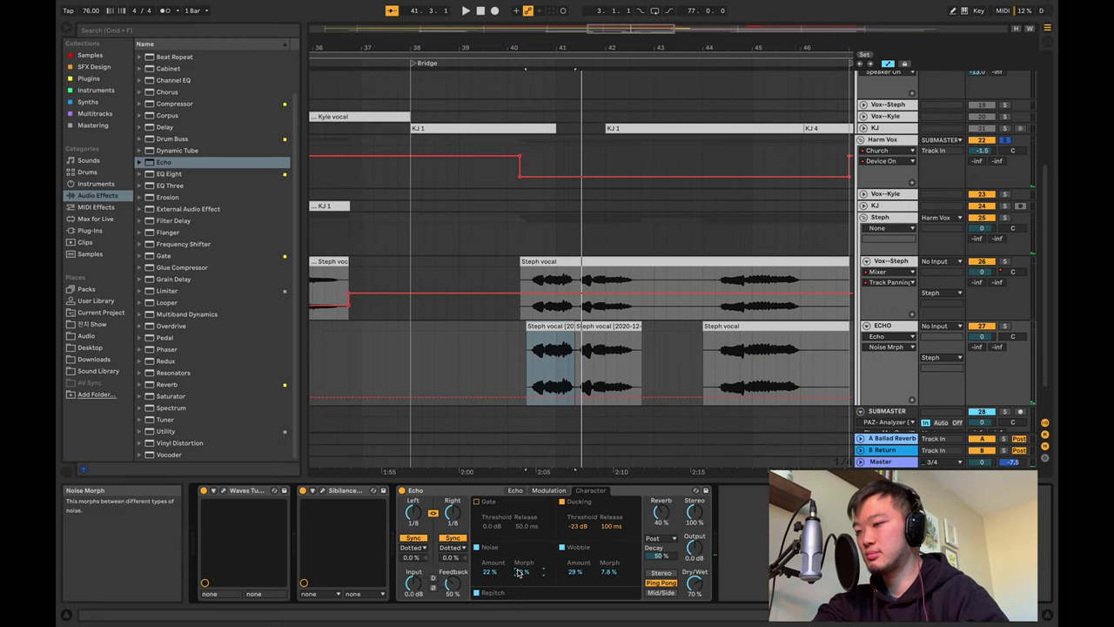
key("space")
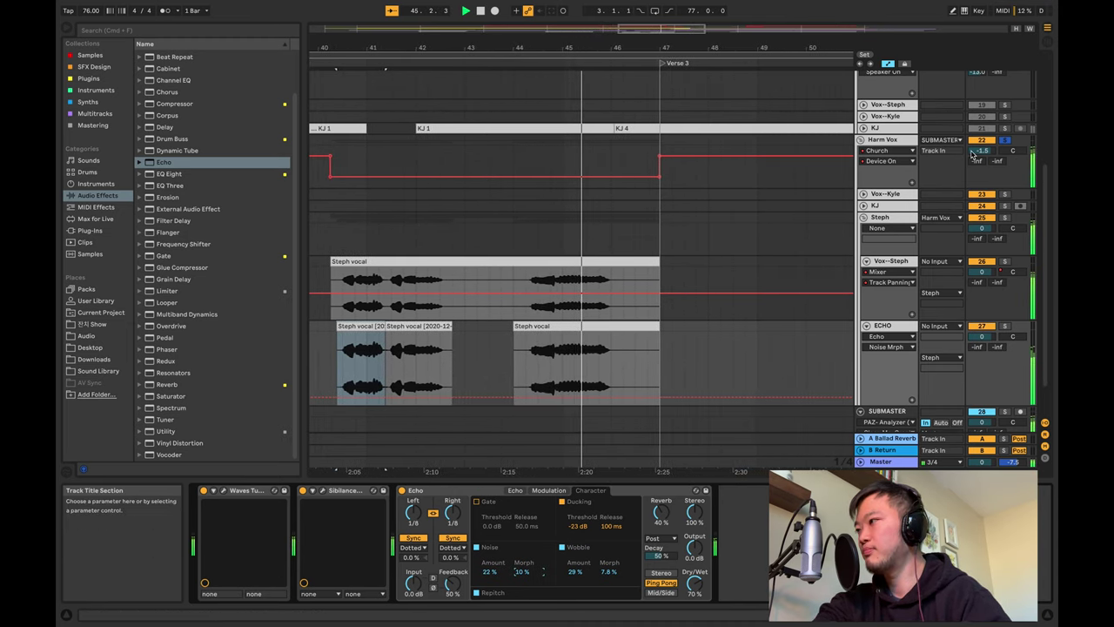
Play the Bridge from 40.1.1 to check the harmonies together with the ECHO track in the full mix.
scroll(549, 216, "up", 3)
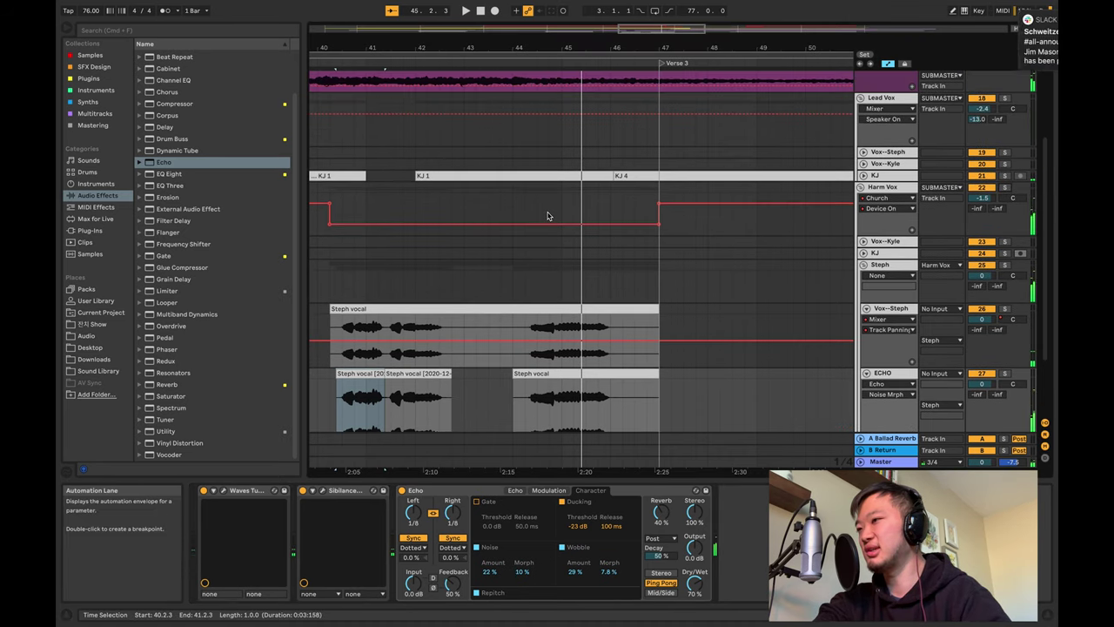
scroll(548, 216, "down", 4)
scroll(548, 216, "up", 3)
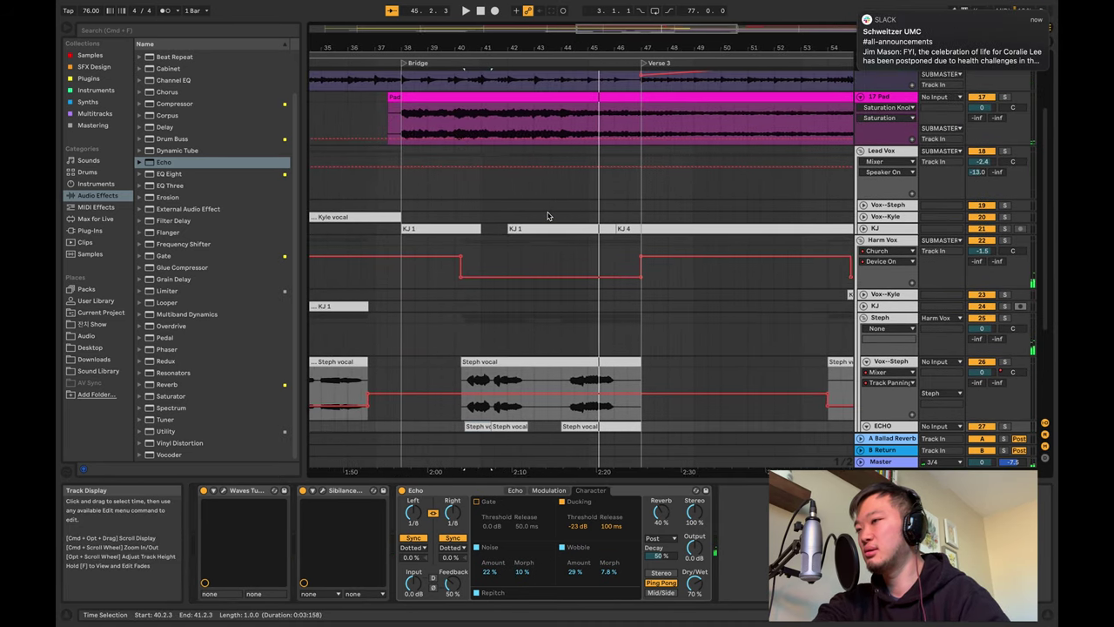
left_click(457, 207)
key("space")
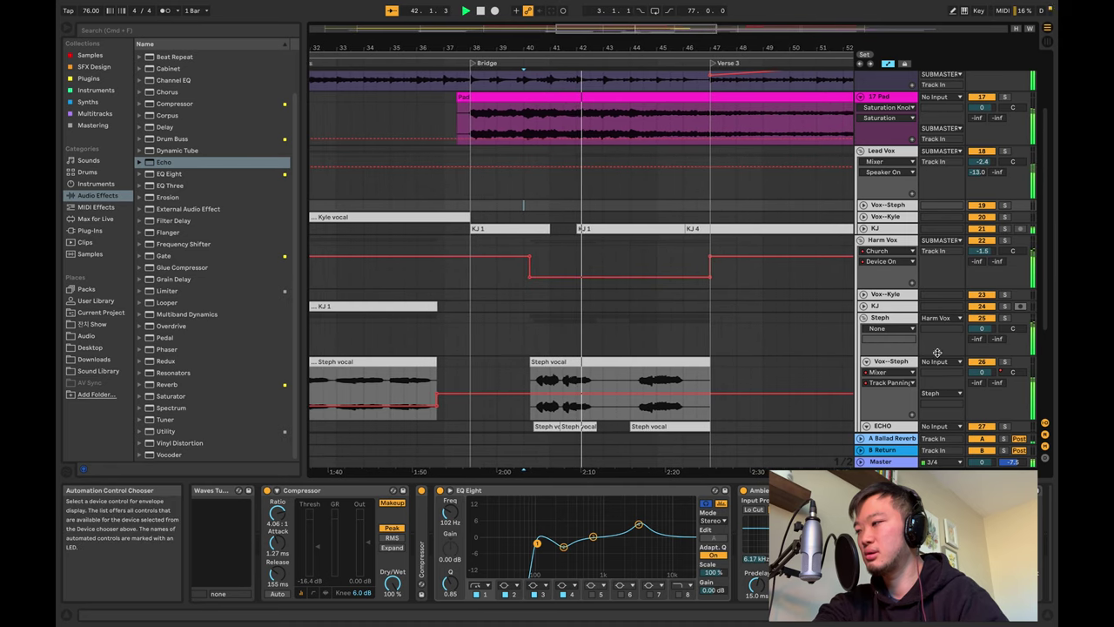
scroll(896, 344, "down", 2)
scroll(896, 351, "down", 2)
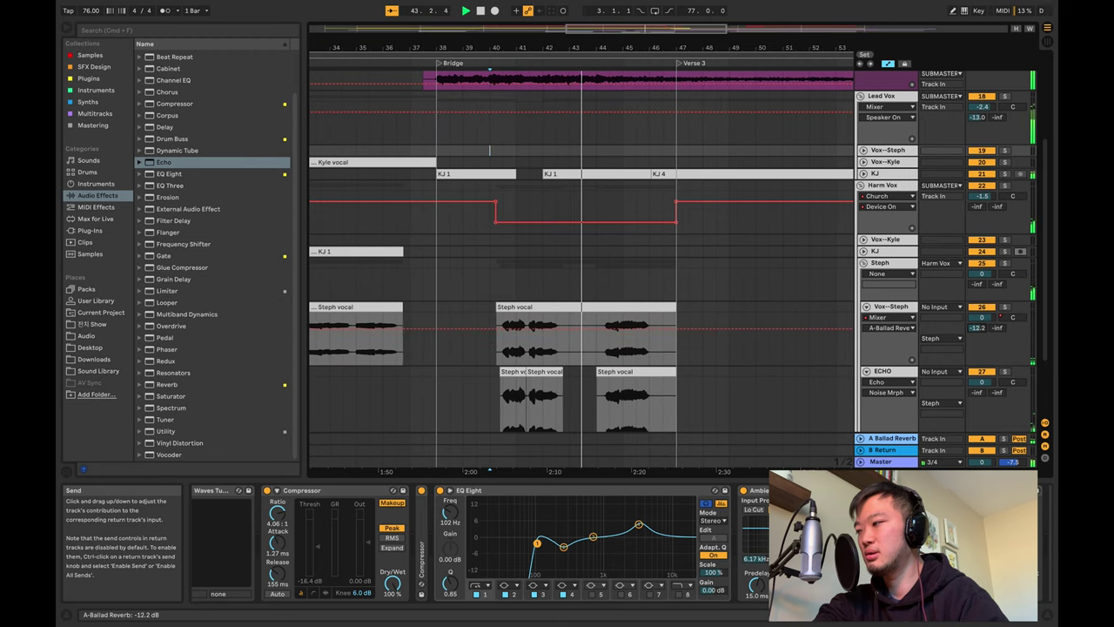
scroll(744, 319, "down", 2)
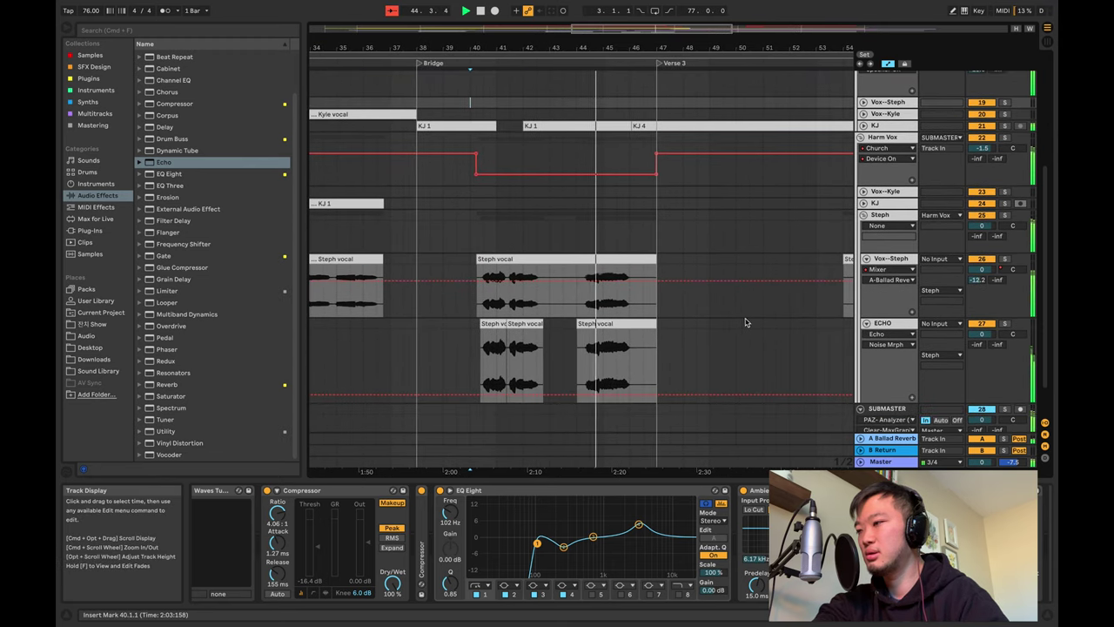
Show the ECHO track's devices, replay the Bridge from 40.1.1, briefly solo the harmony vocal above ECHO, and stop playback.
left_click(891, 324)
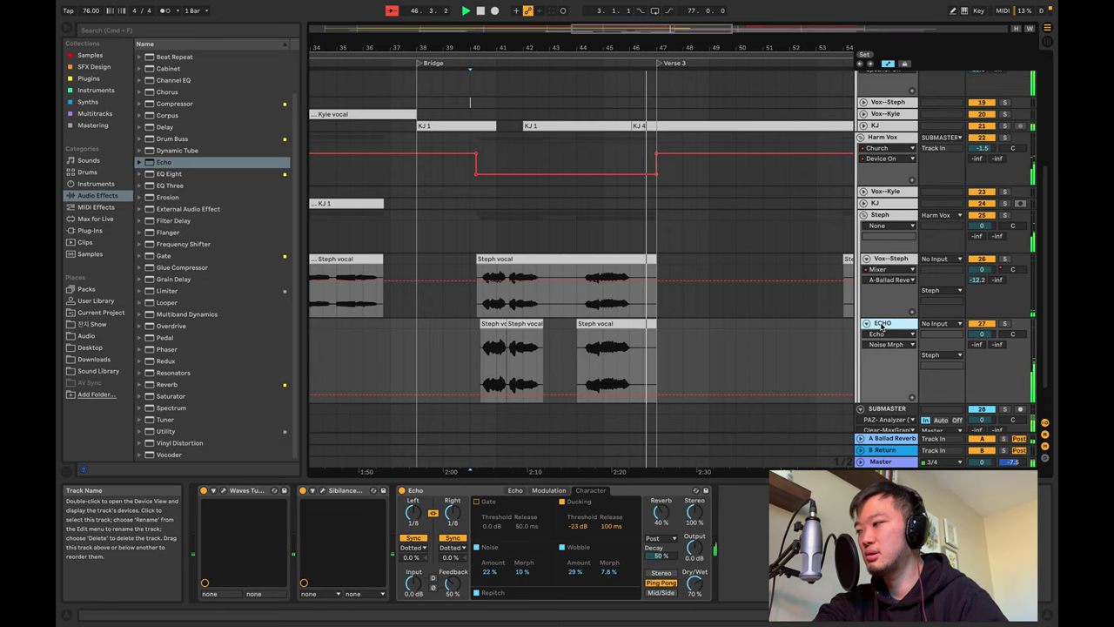
key("space")
key("space")
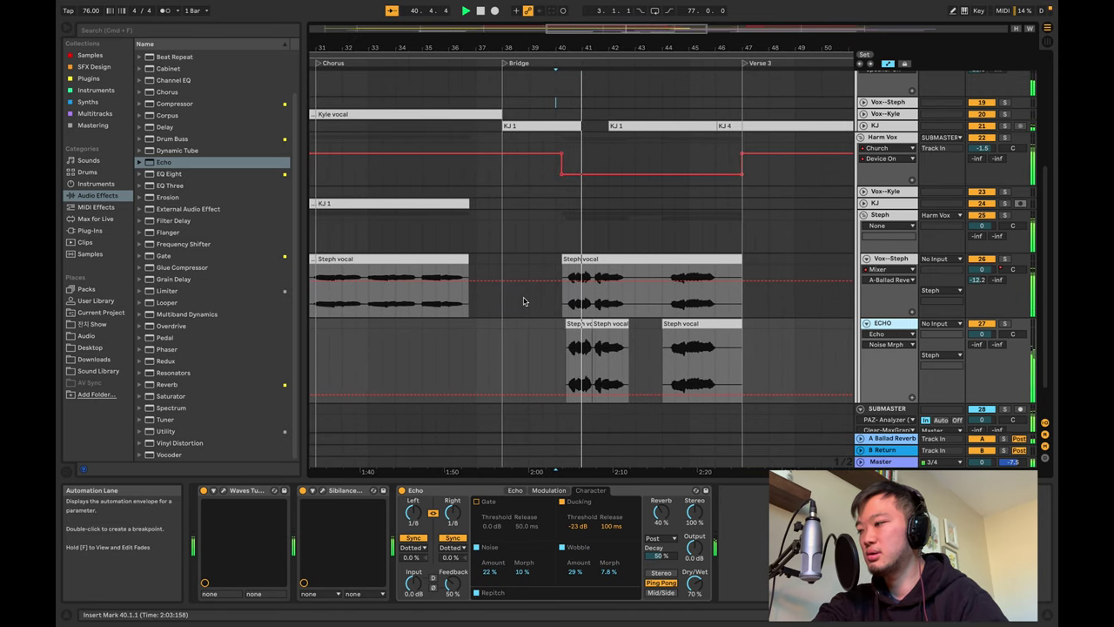
left_click(1006, 259)
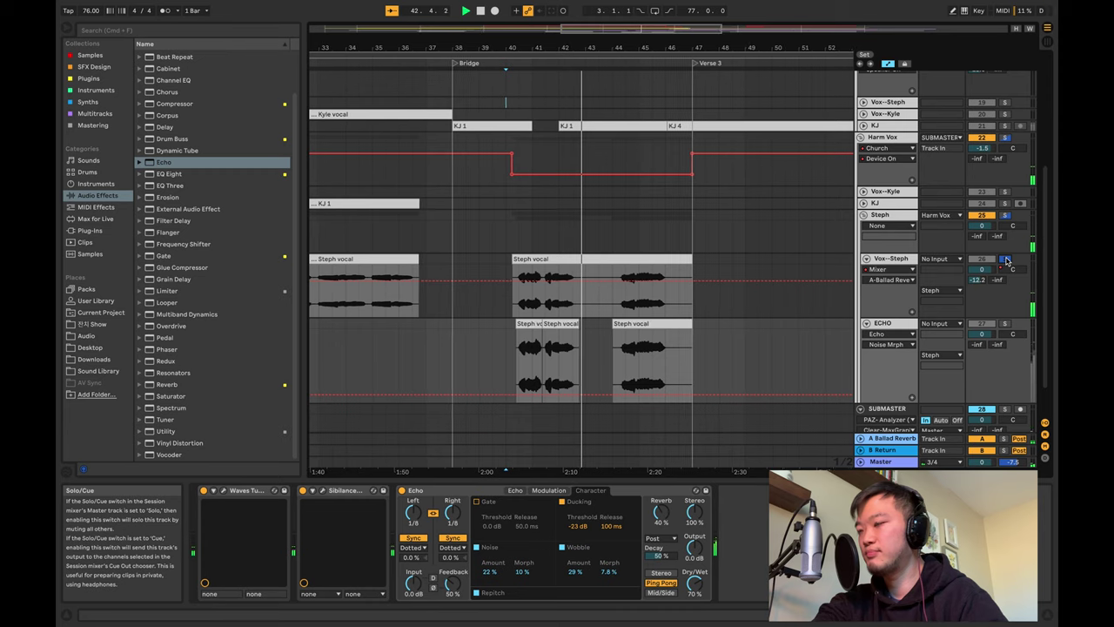
key("space")
left_click(1006, 260)
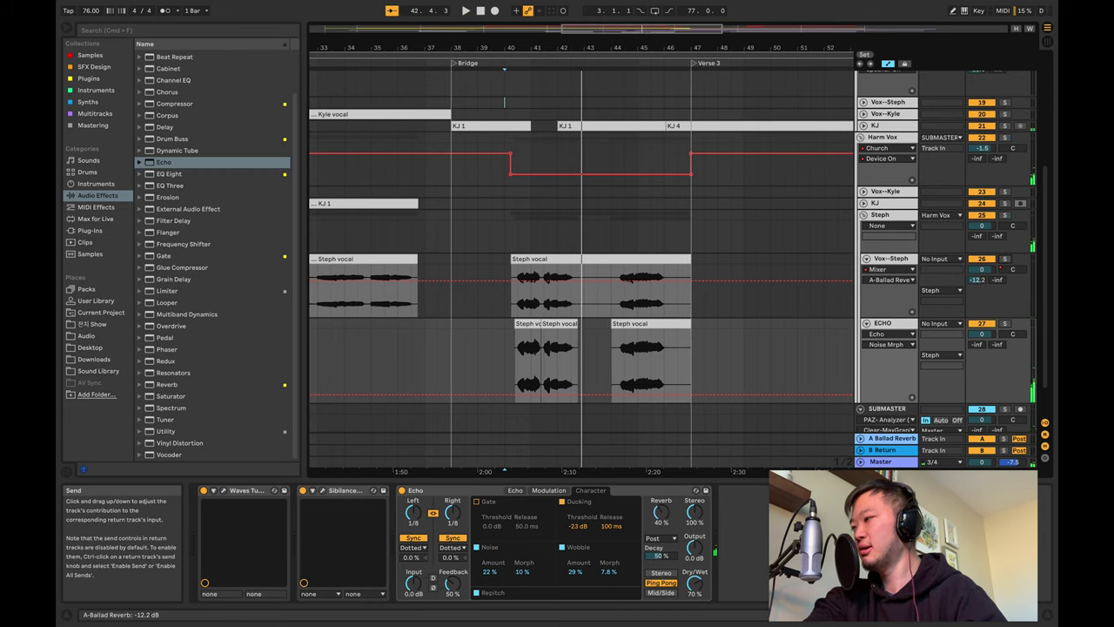
Set the Bridge harmony vocal's sends to -inf on A and -14.0 dB on B, and copy Harm Vox's Church reverb onto return B.
left_click_drag(978, 280, 978, 316)
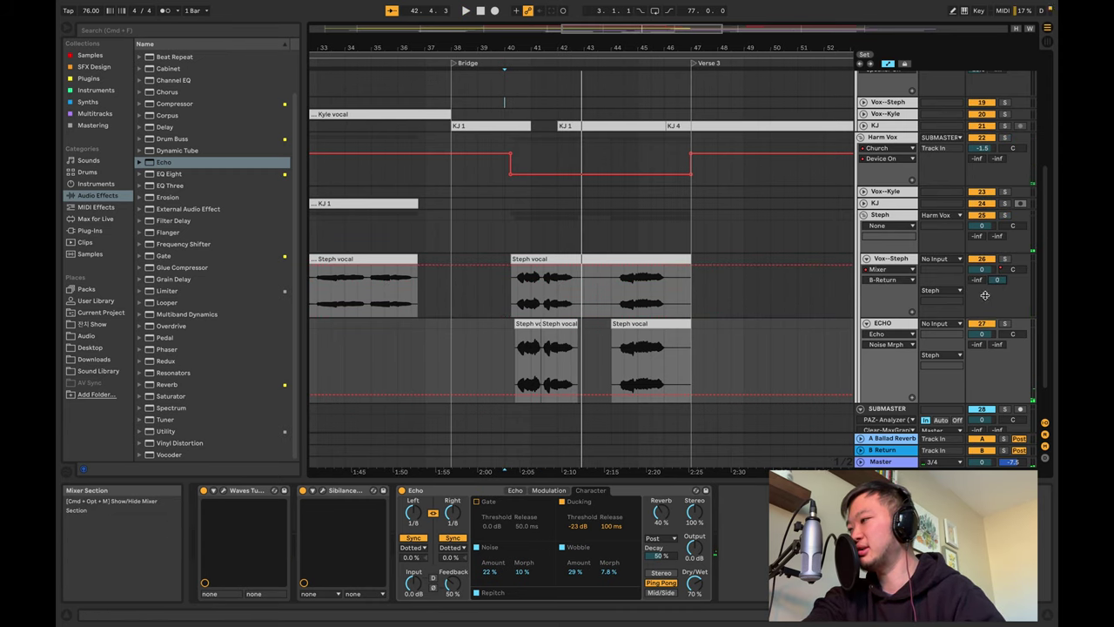
left_click(997, 282)
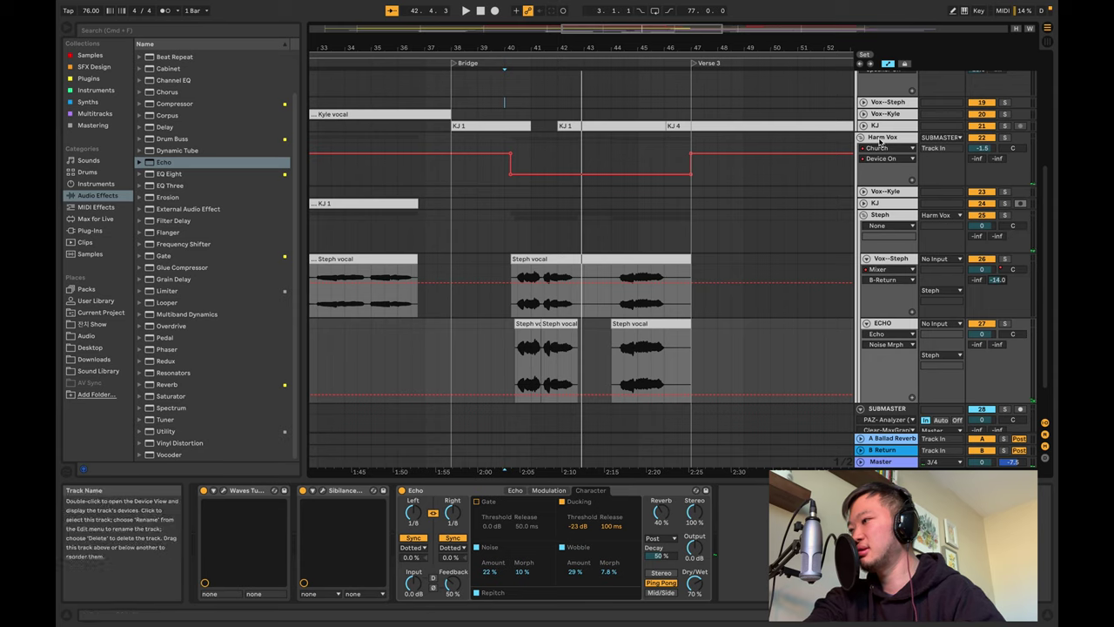
left_click(886, 139)
left_click(526, 493)
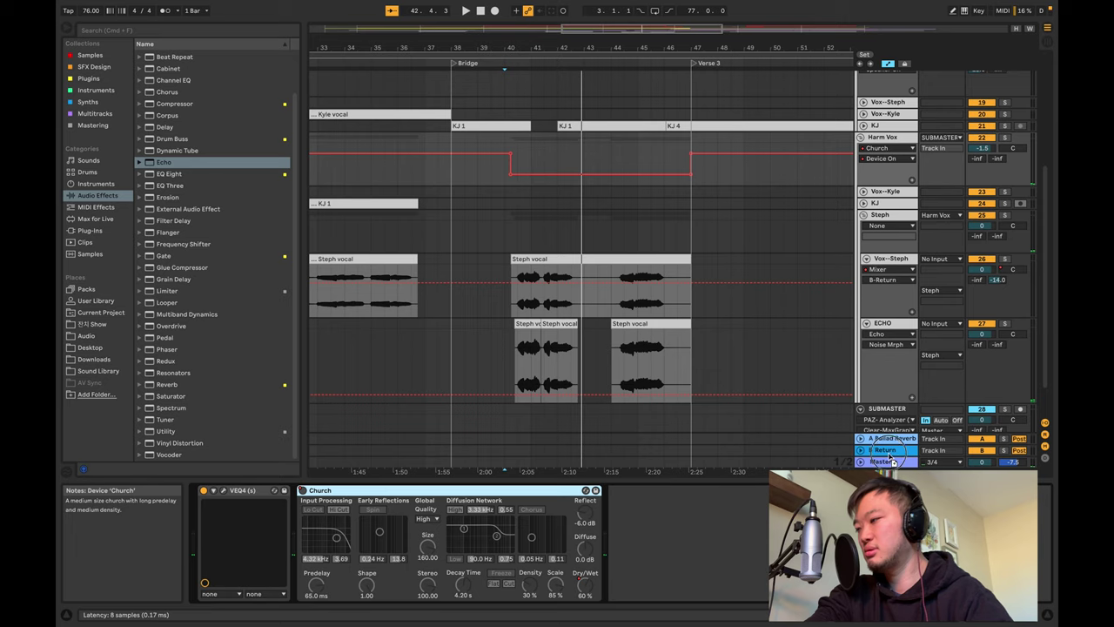
left_click_drag(886, 450, 888, 453)
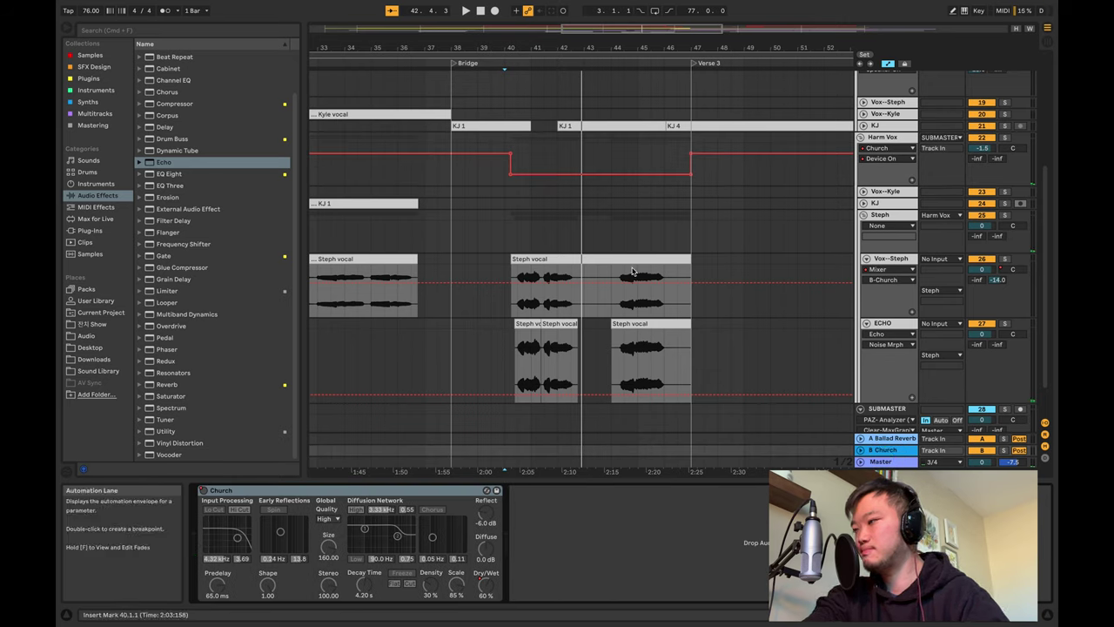
Expand the B Church return track, display its Device On automation, and switch its Church reverb on.
left_click(862, 451)
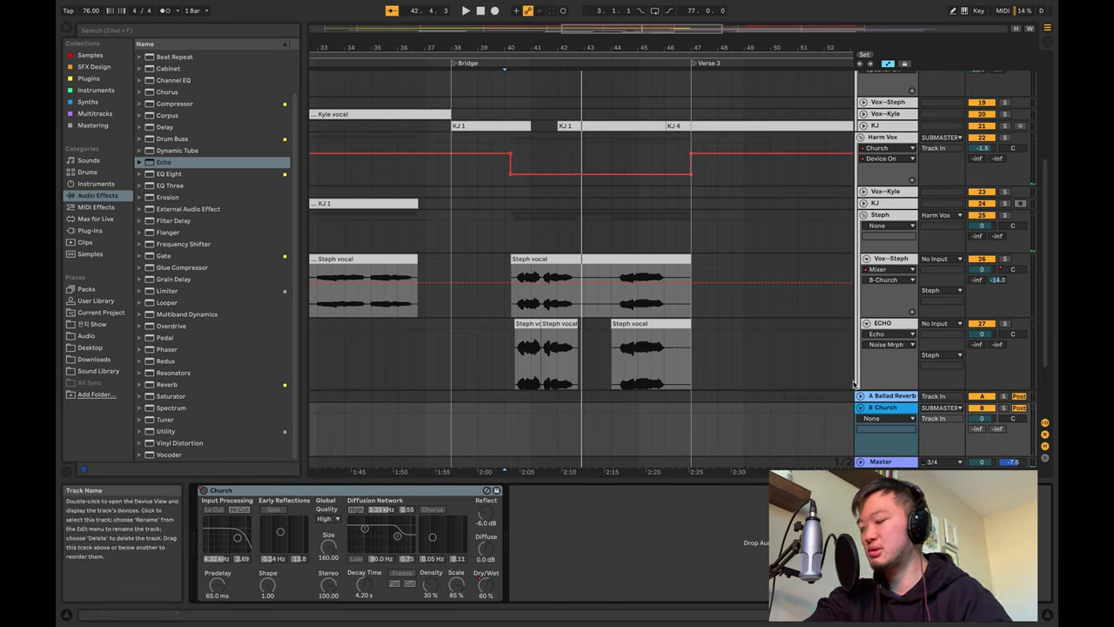
key("a")
key("a")
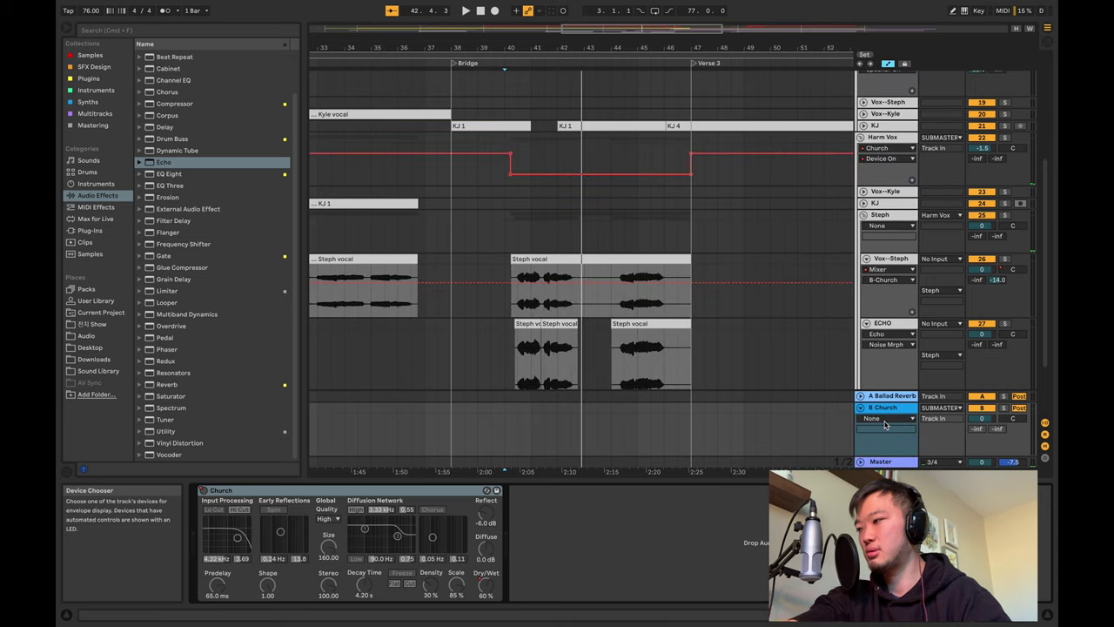
left_click(266, 493)
left_click(203, 491)
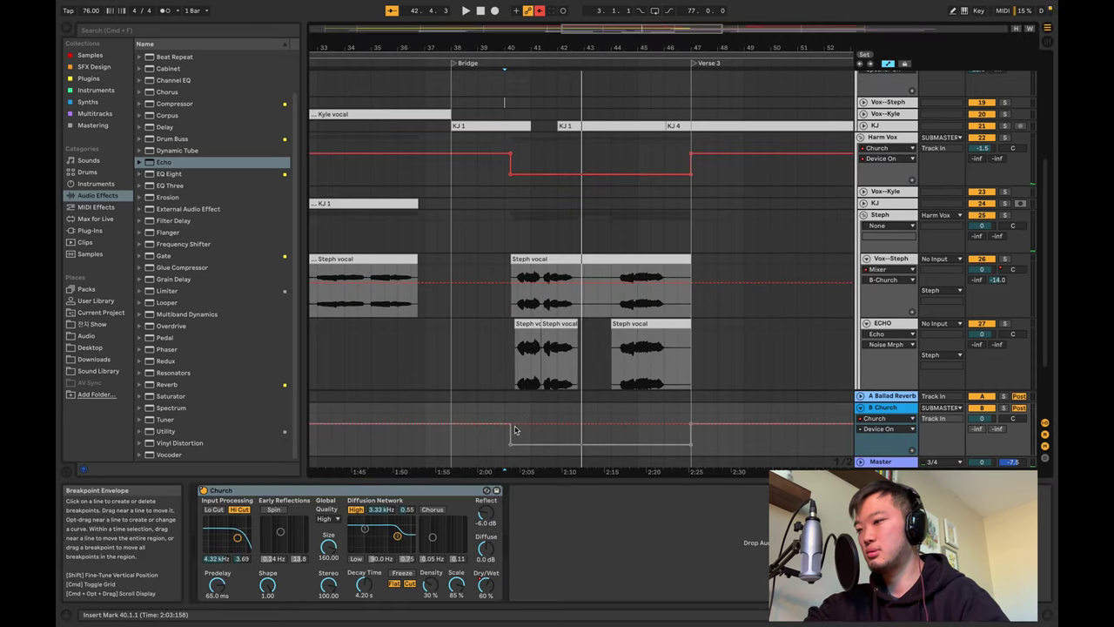
Delete return B's Church Device On automation around the Bridge and from 29.3.1 to 32.1.1, and set the playback start at 40.3.1.
left_click_drag(714, 451, 482, 442)
key("BackSpace")
left_click(564, 447)
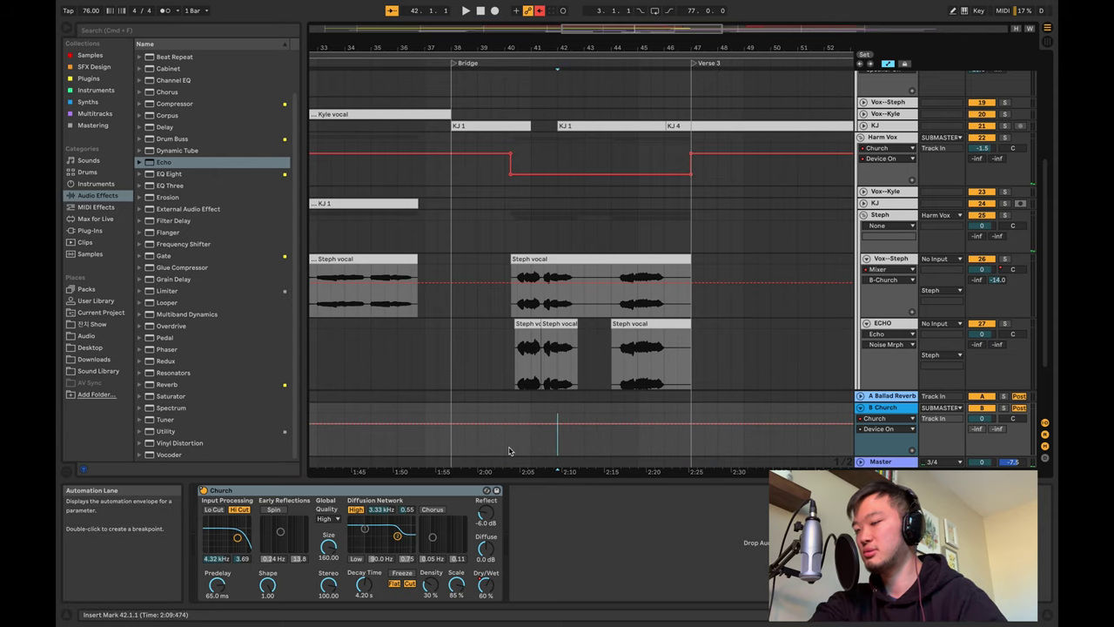
scroll(423, 443, "left", 10)
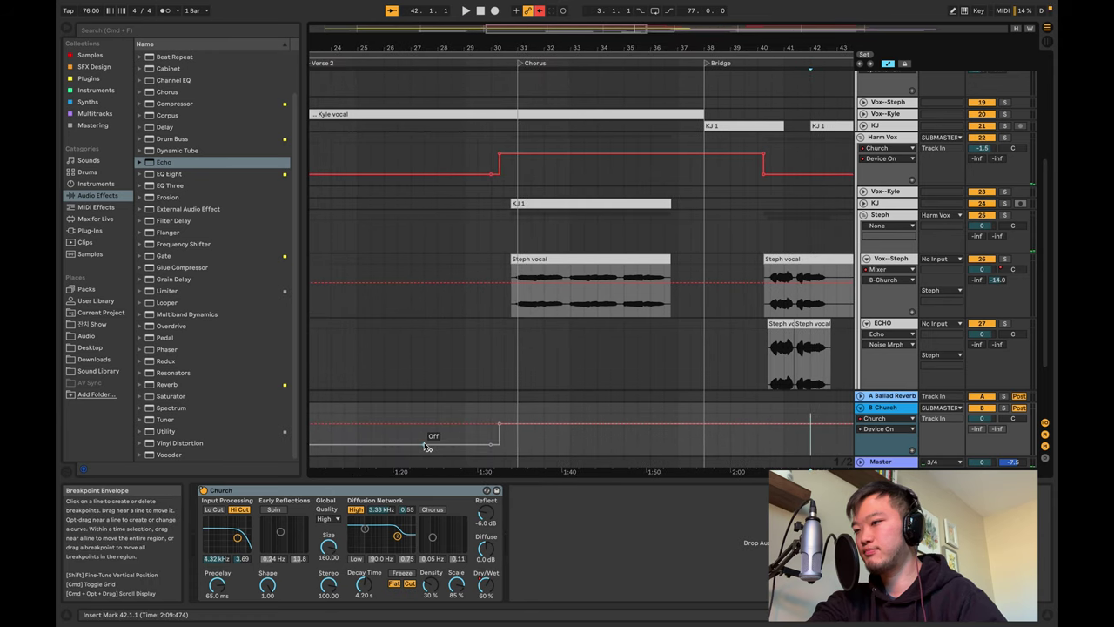
left_click_drag(543, 442, 477, 441)
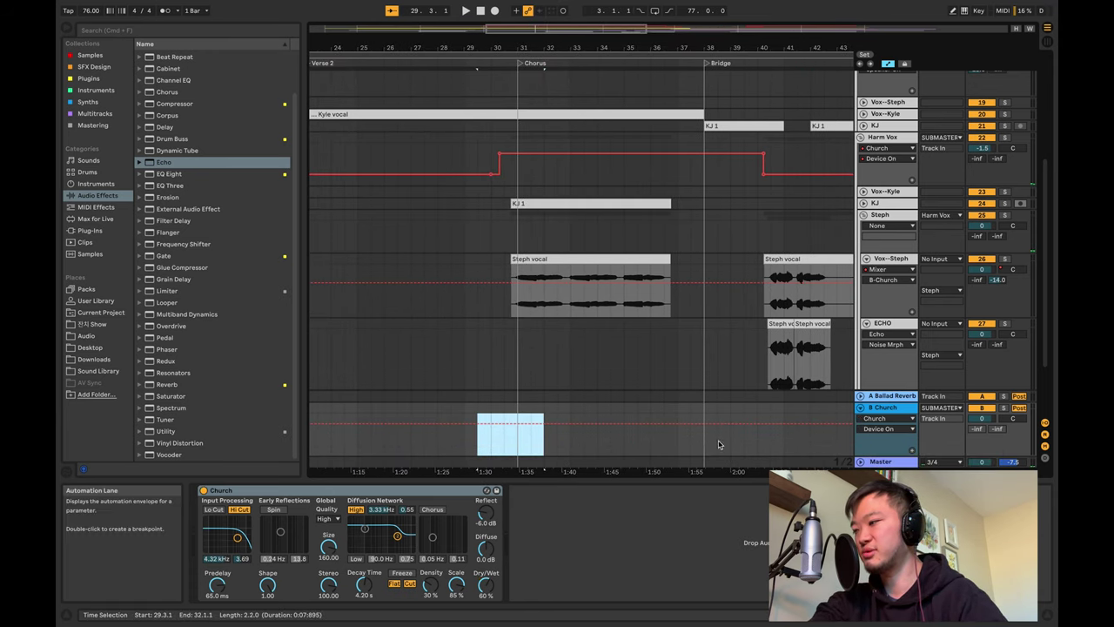
scroll(718, 445, "right", 6)
left_click(604, 435)
scroll(605, 435, "right", 1)
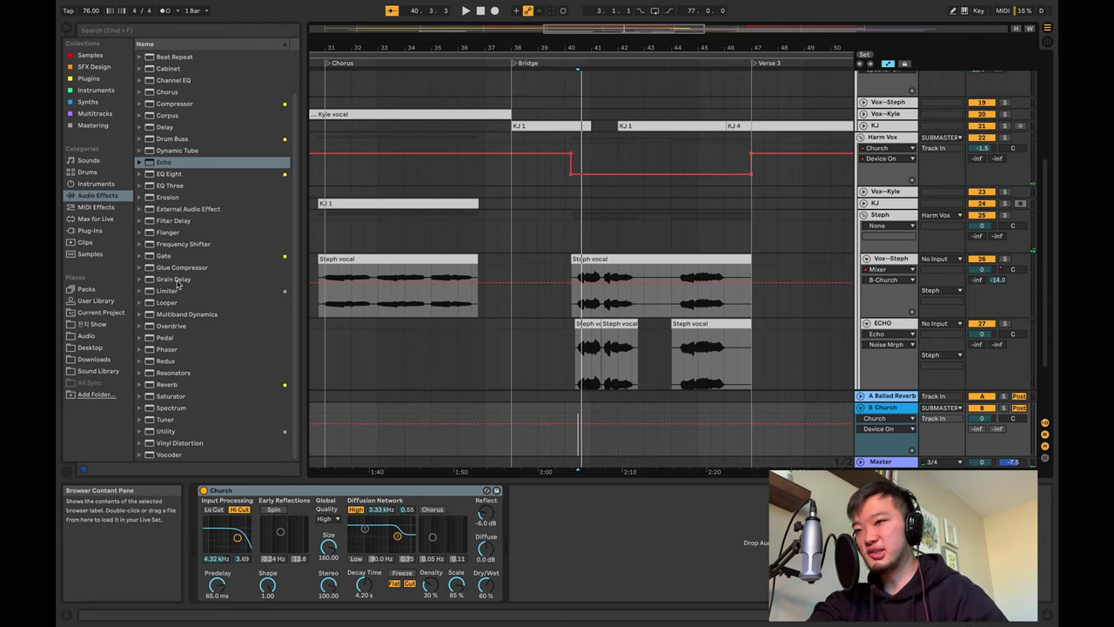
Add the Resonators preset Valhalla after Church on return B and set Church's Dry/Wet to 100 %.
left_click(150, 374)
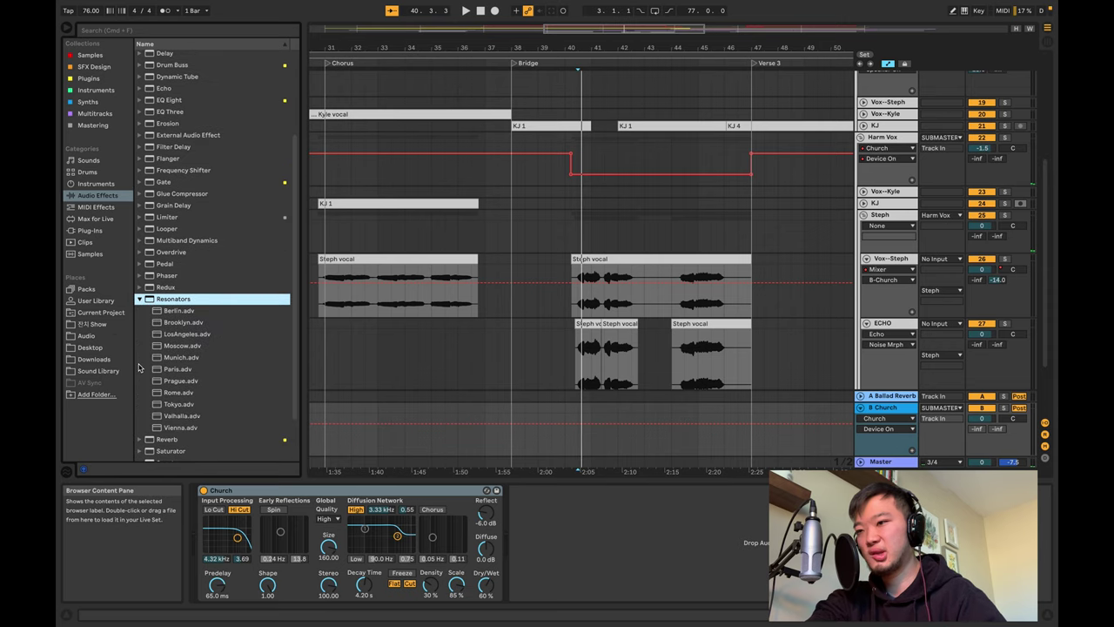
left_click(168, 366)
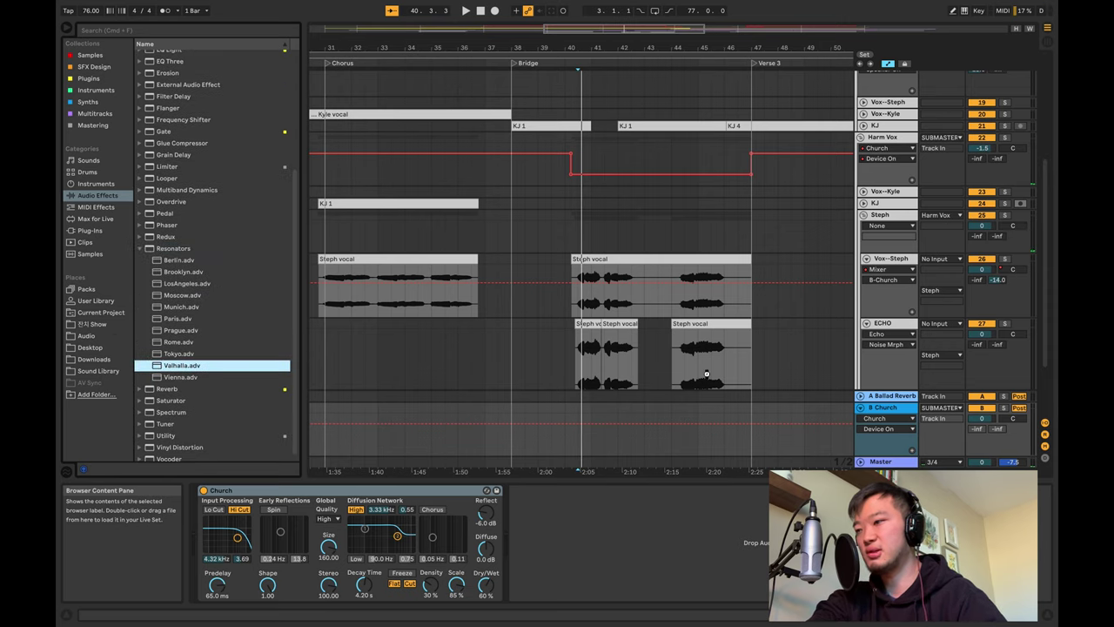
left_click_drag(707, 374, 627, 531)
left_click_drag(486, 584, 491, 574)
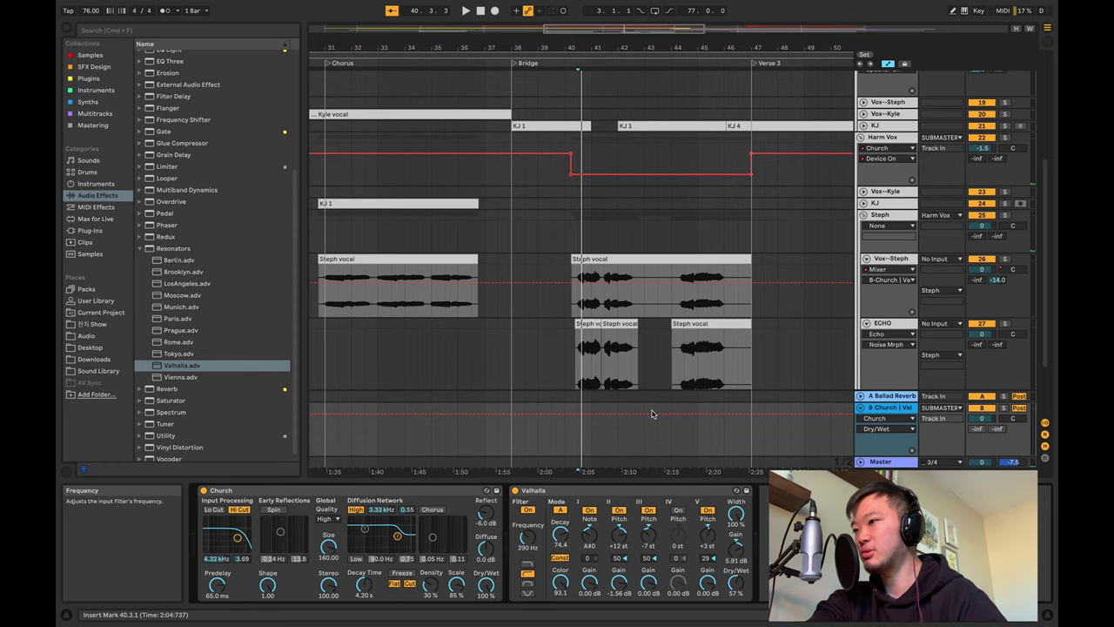
Play the Bridge from 40.3.1, switch return B to Pre, and set the harmony vocal's B send to 0 dB.
key("space")
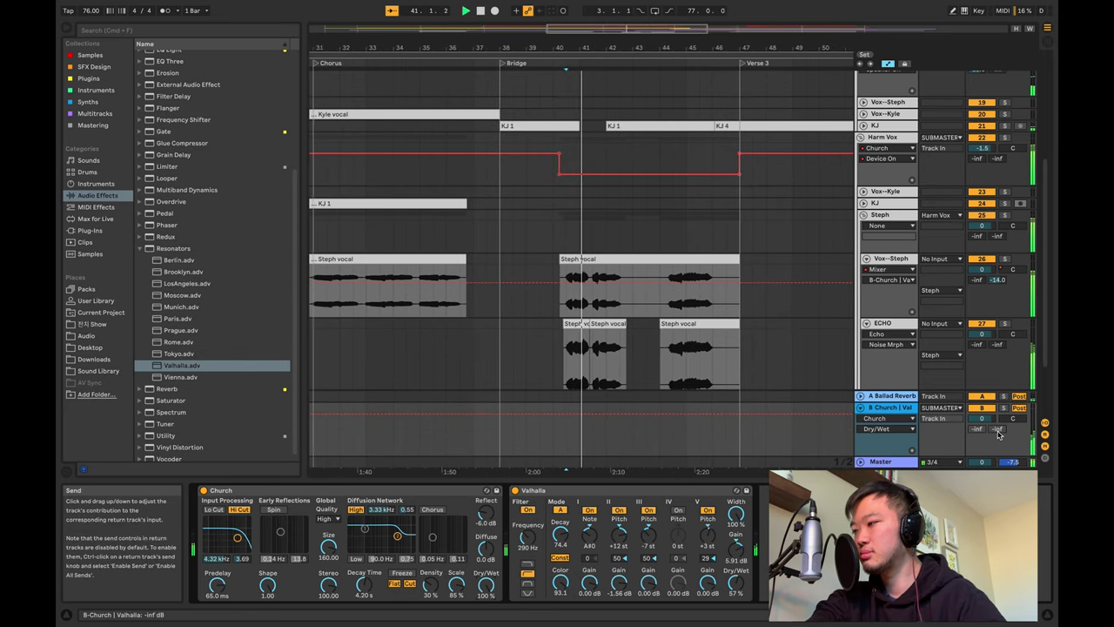
left_click(1019, 407)
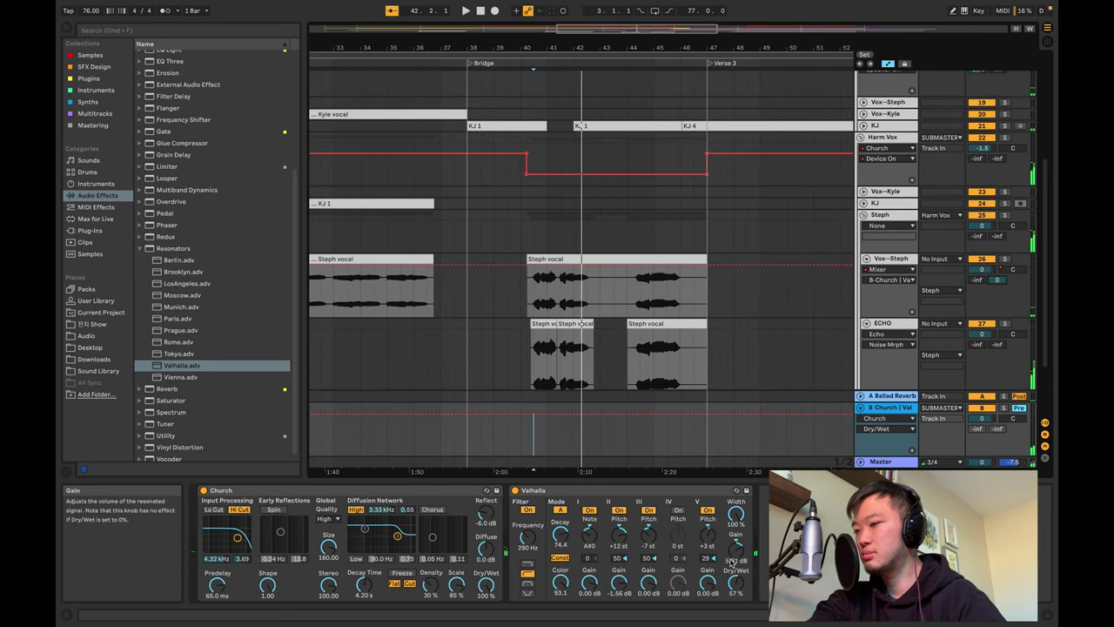
Mute the ECHO track, audition the Bridge from 40.3.1, and set Valhalla's Dry/Wet to 100 %.
key("space")
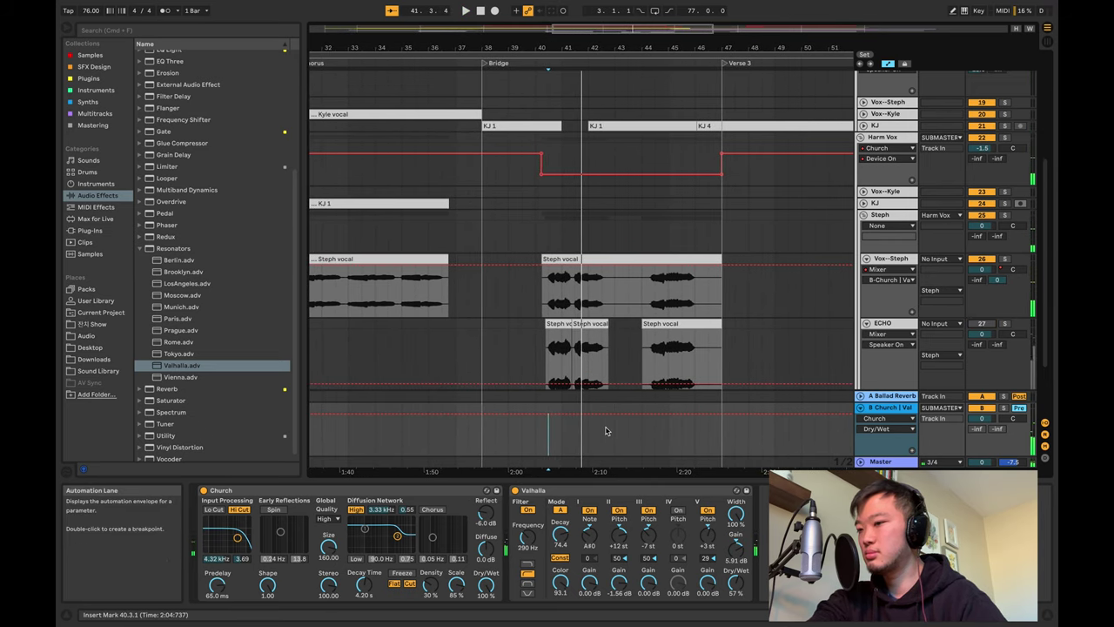
key("space")
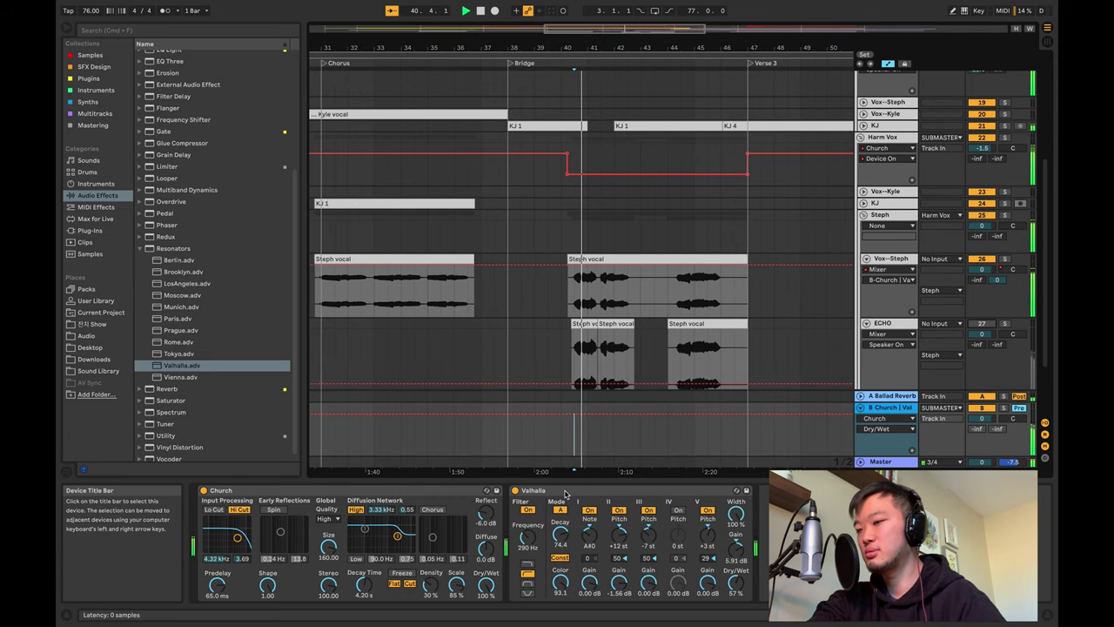
left_click_drag(735, 581, 735, 513)
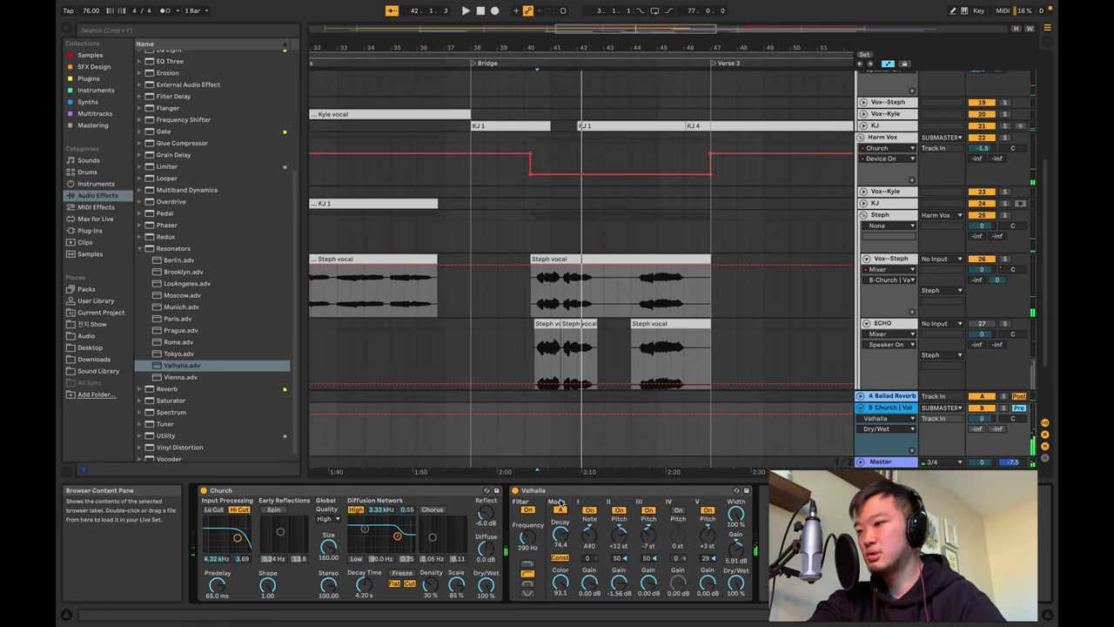
Hot-swap Valhalla for the Brooklyn preset, audition it over the Bridge, and replace it with LosAngeles.
key("q")
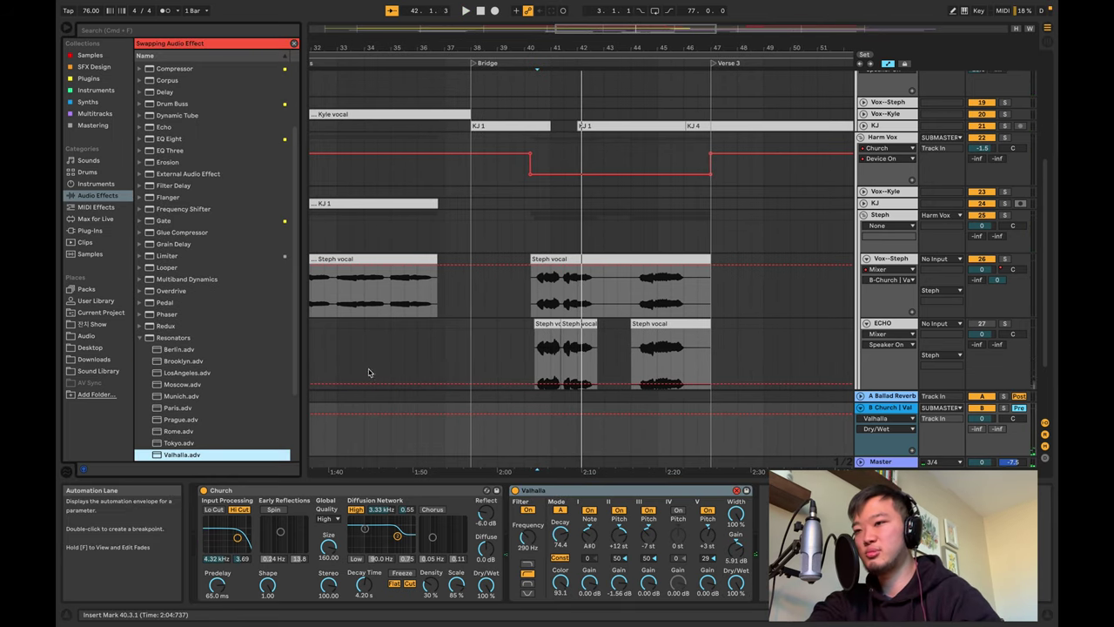
left_click(228, 365)
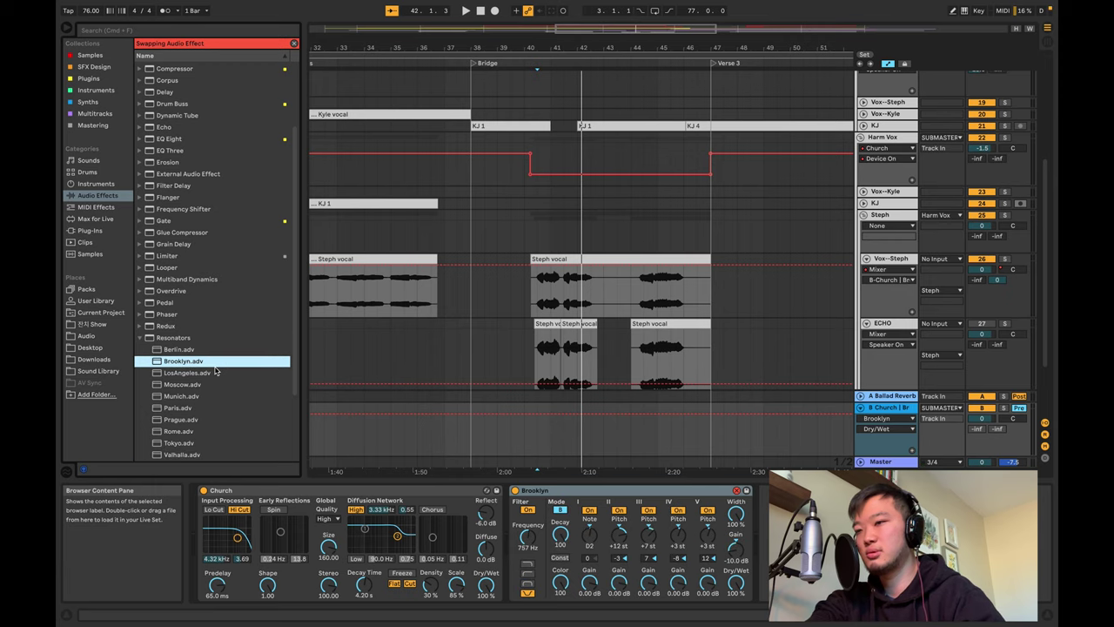
key("space")
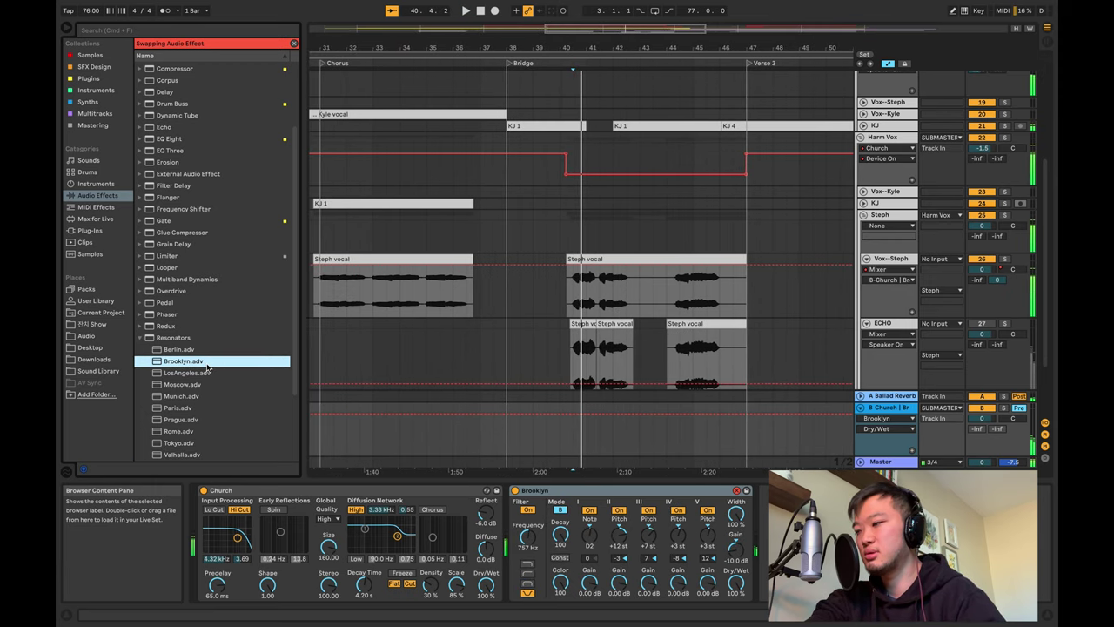
left_click(203, 373)
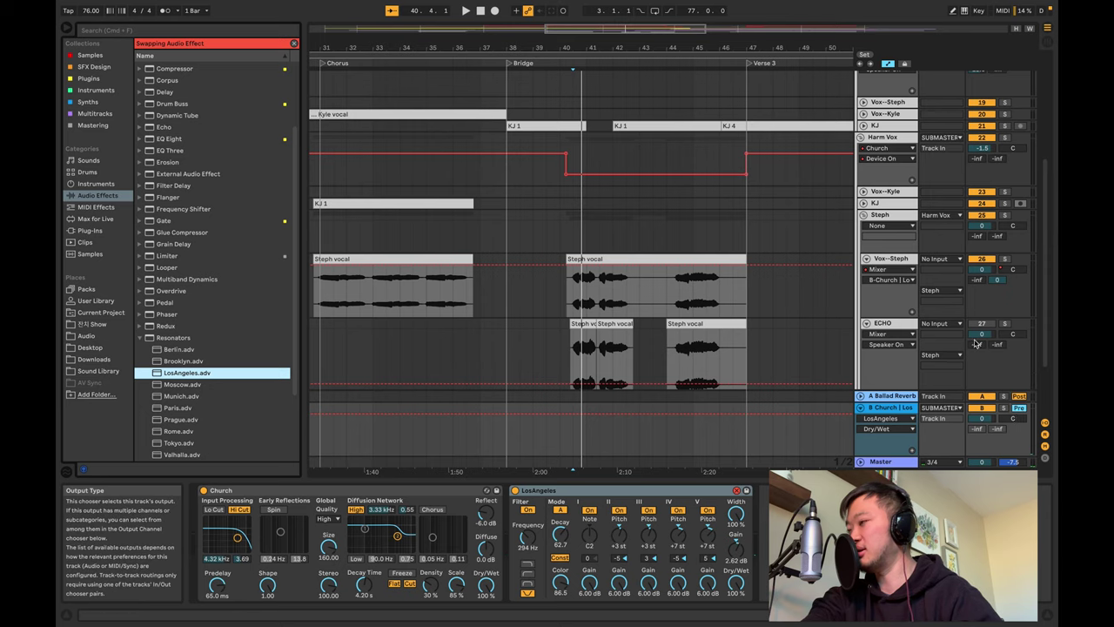
Set the harmony vocal's B send to -11.6 dB, replay the Bridge from 40.3.1, and collapse the Resonators presets.
left_click_drag(997, 279, 997, 300)
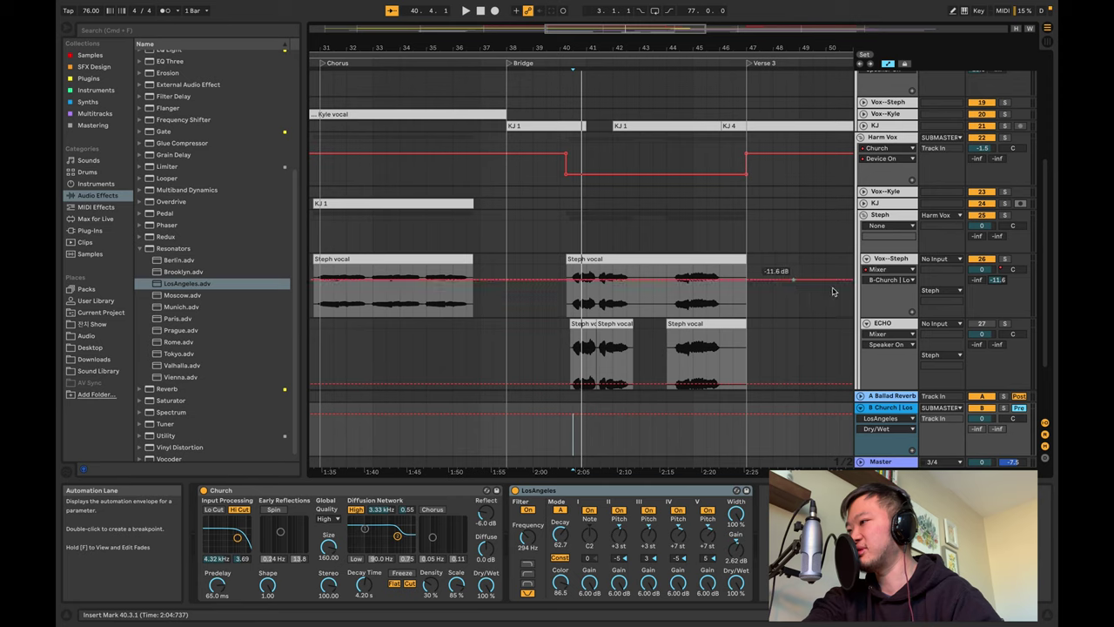
key("space")
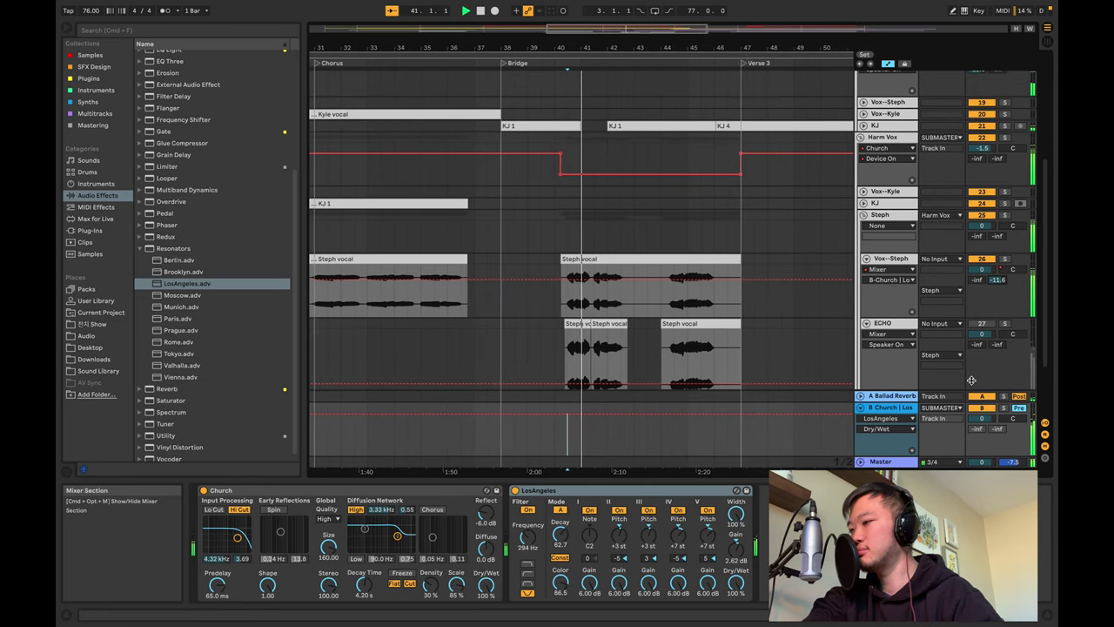
left_click(142, 250)
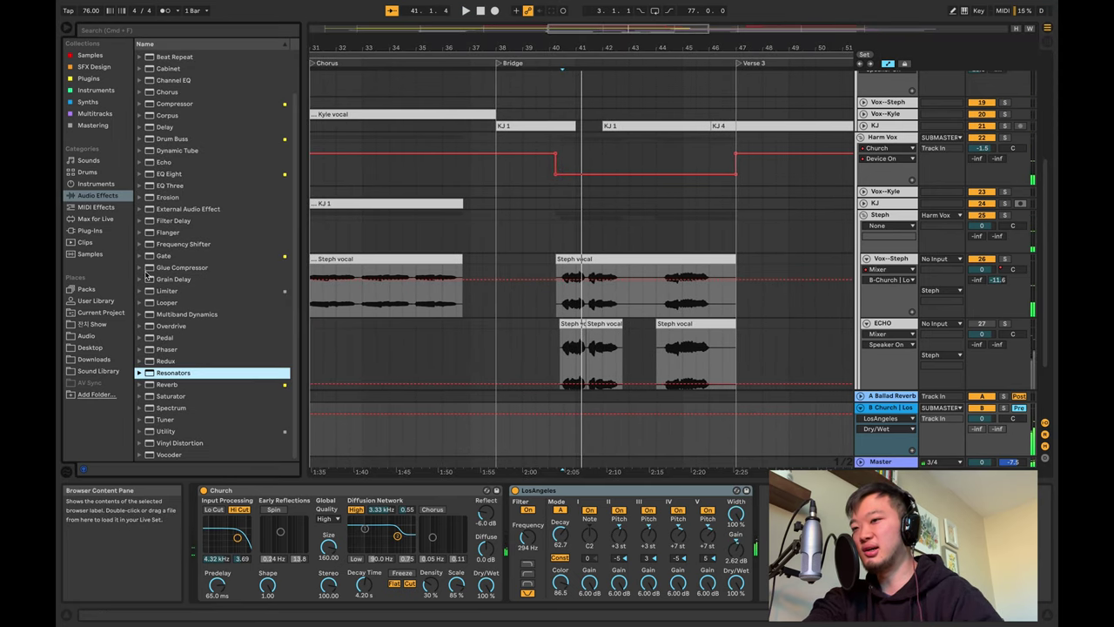
Add Saturation Knob from the Mastering collection to the end of return B's chain and audition the Bridge from 40.3.1.
left_click(87, 79)
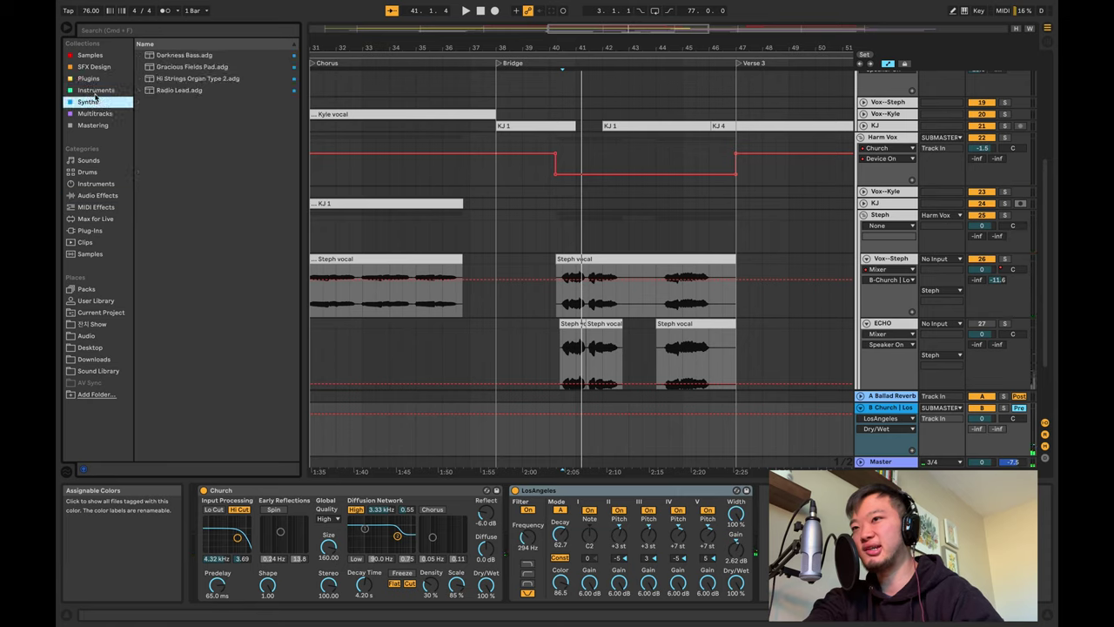
left_click(94, 113)
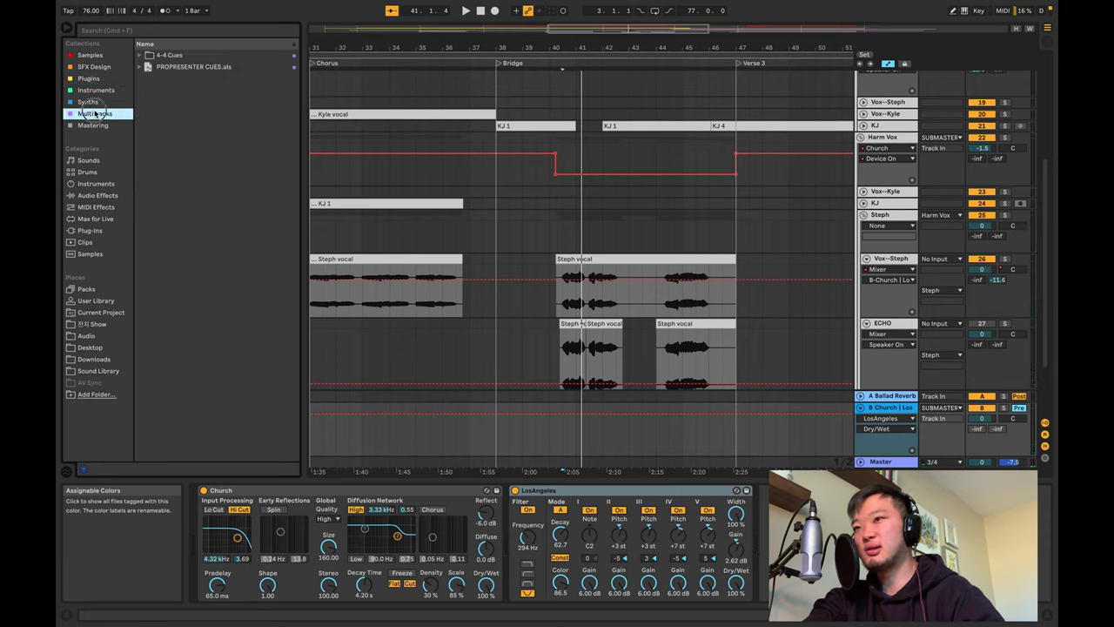
left_click(94, 126)
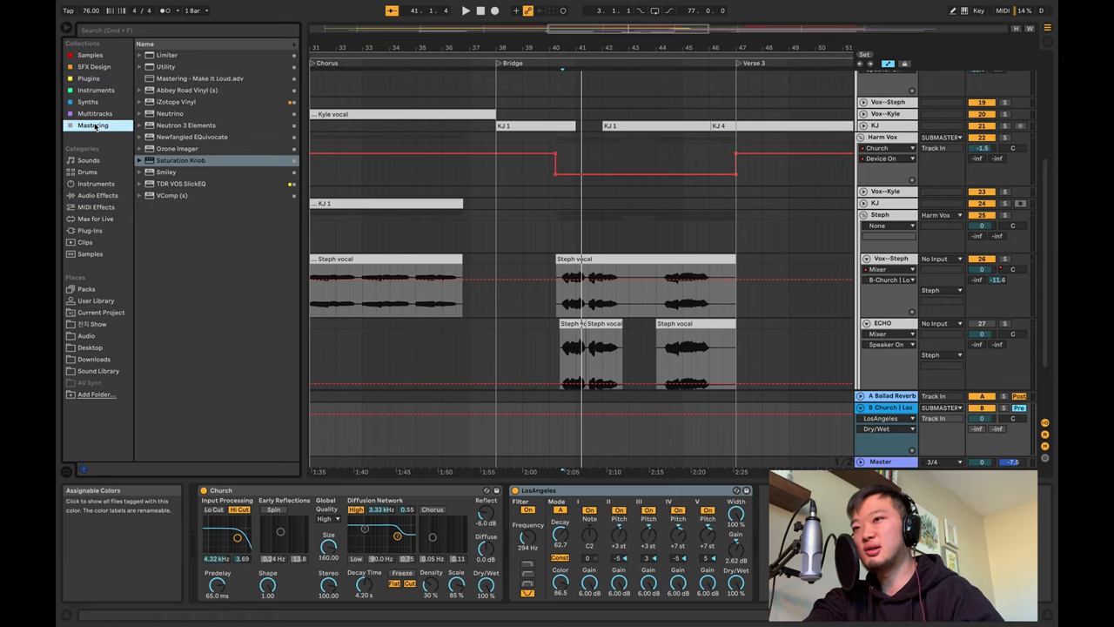
double_click(161, 162)
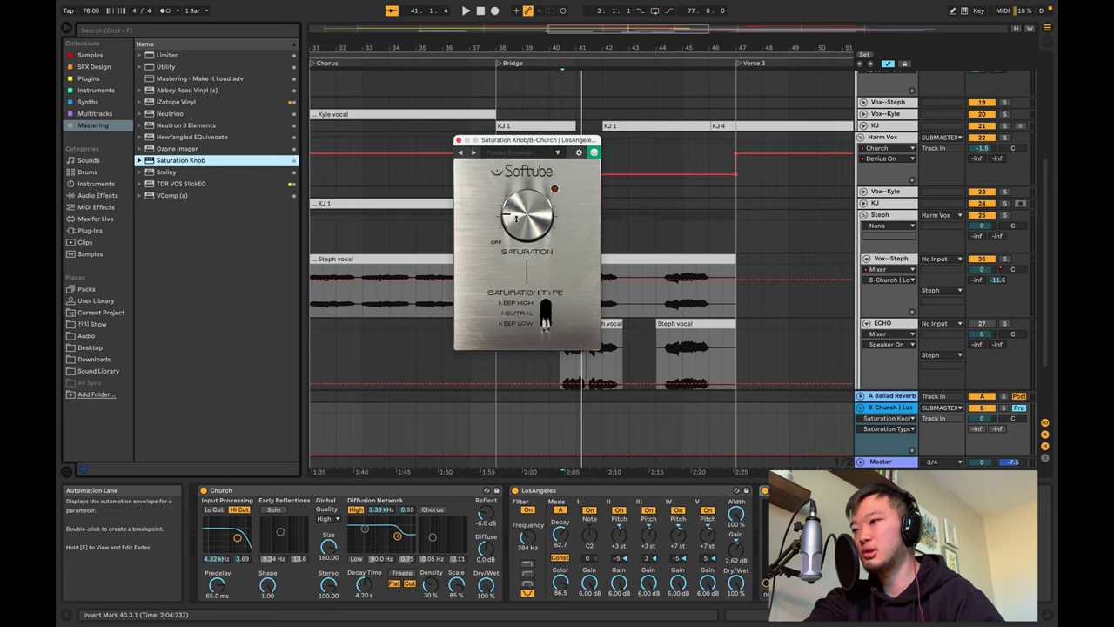
key("space")
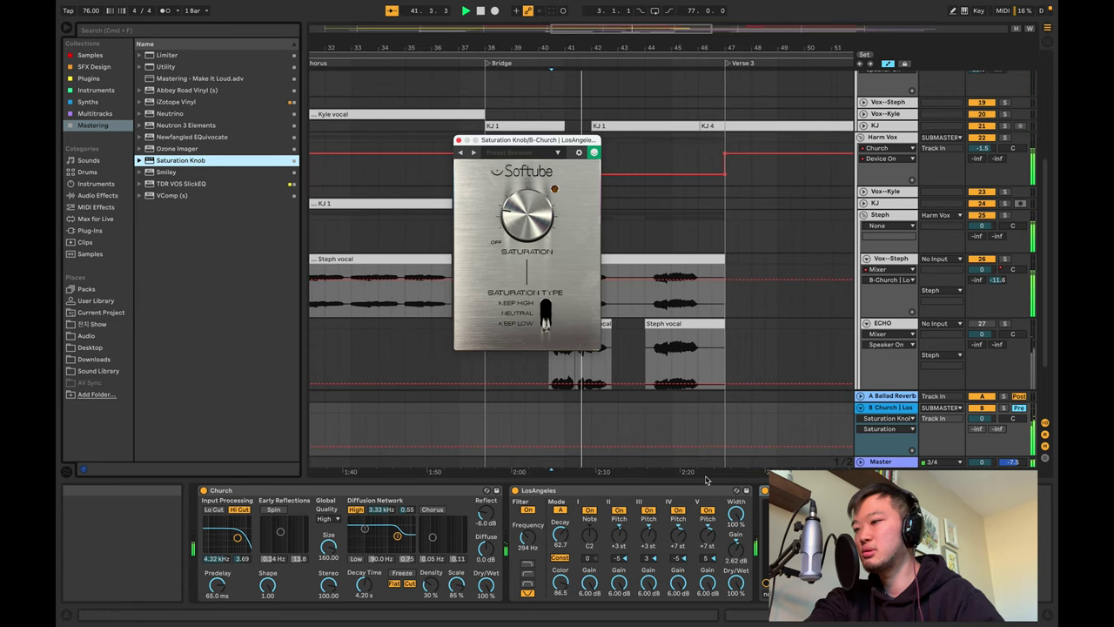
Move the Church reverb to the end of return B's chain and close the Saturation Knob window.
left_click(483, 498)
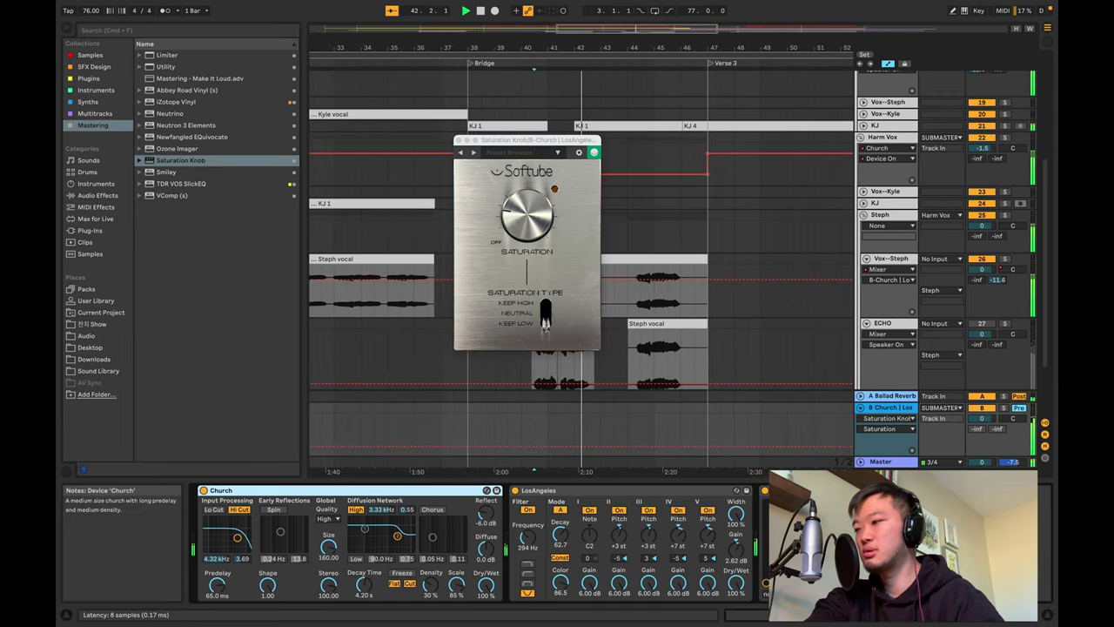
left_click_drag(483, 492, 783, 522)
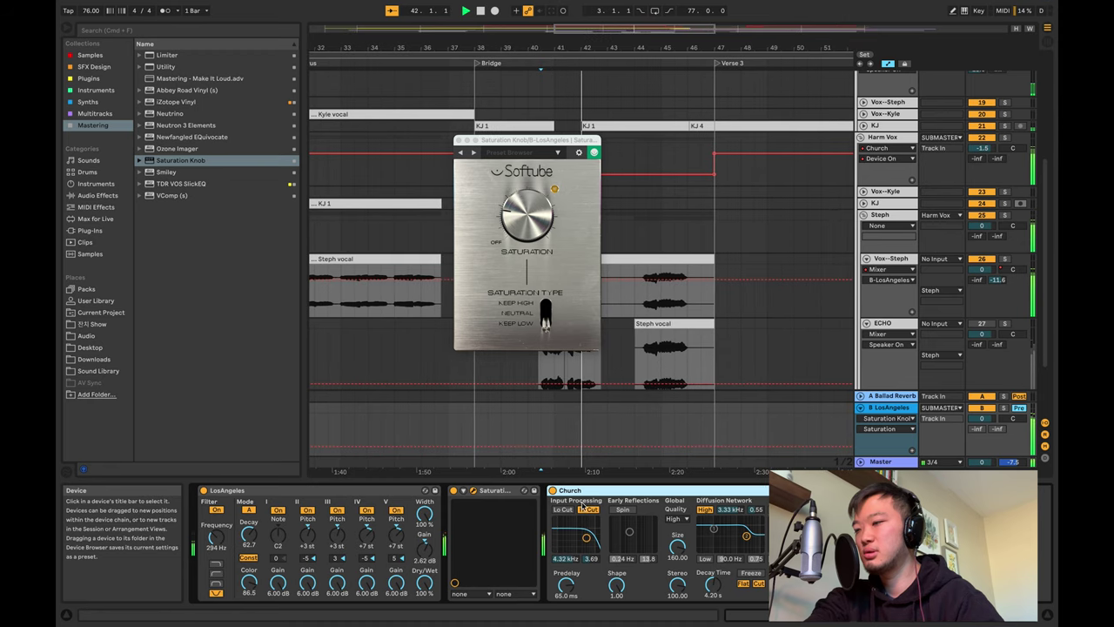
left_click(458, 141)
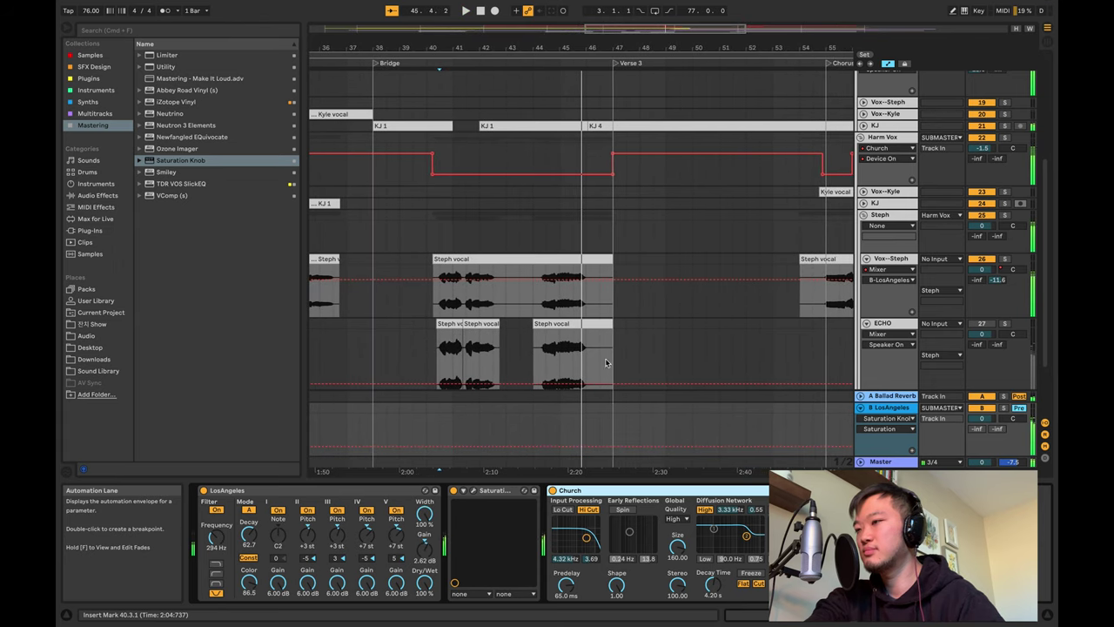
Automate the harmony vocal's B send at -11.6 dB from 40.1.1, dropping to -inf after 43.3.1, and play the Bridge.
left_click(520, 349)
key("space")
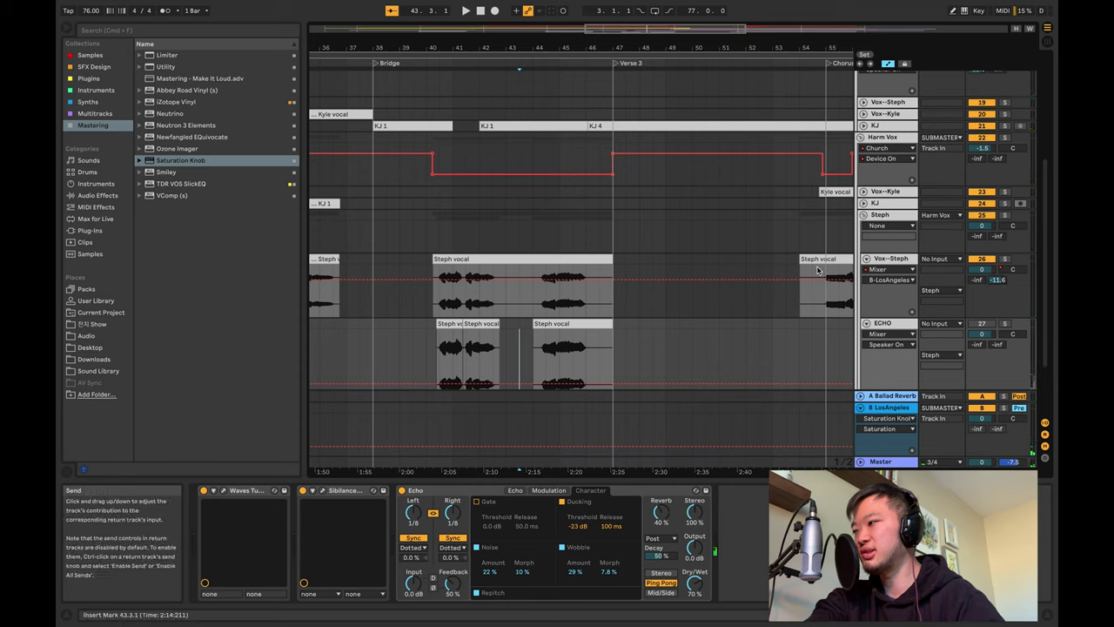
left_click(532, 281)
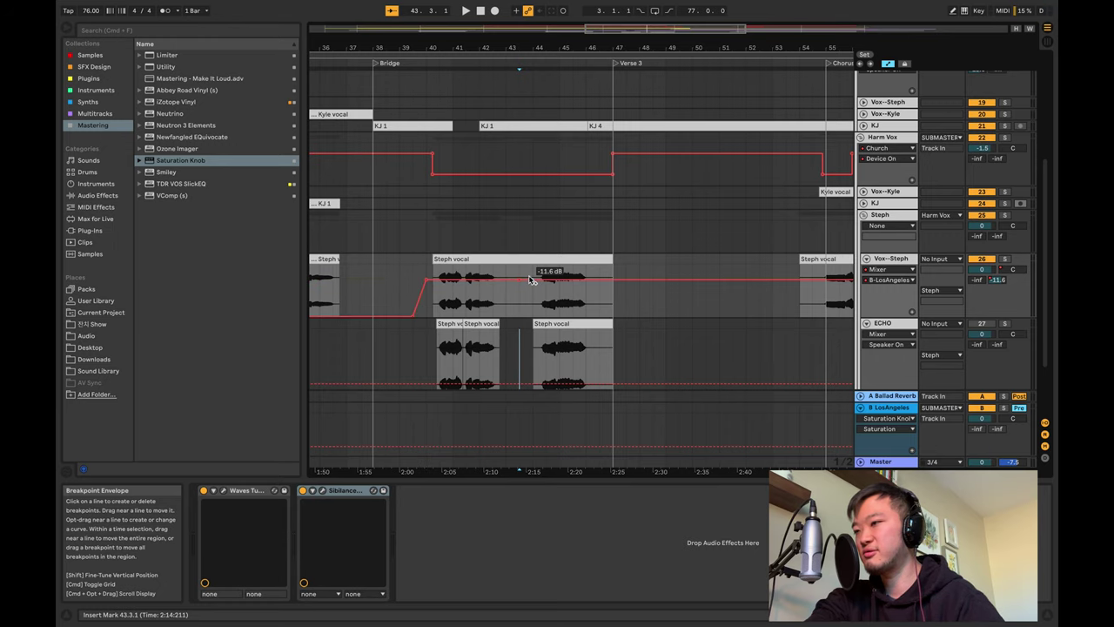
left_click(425, 350)
key("space")
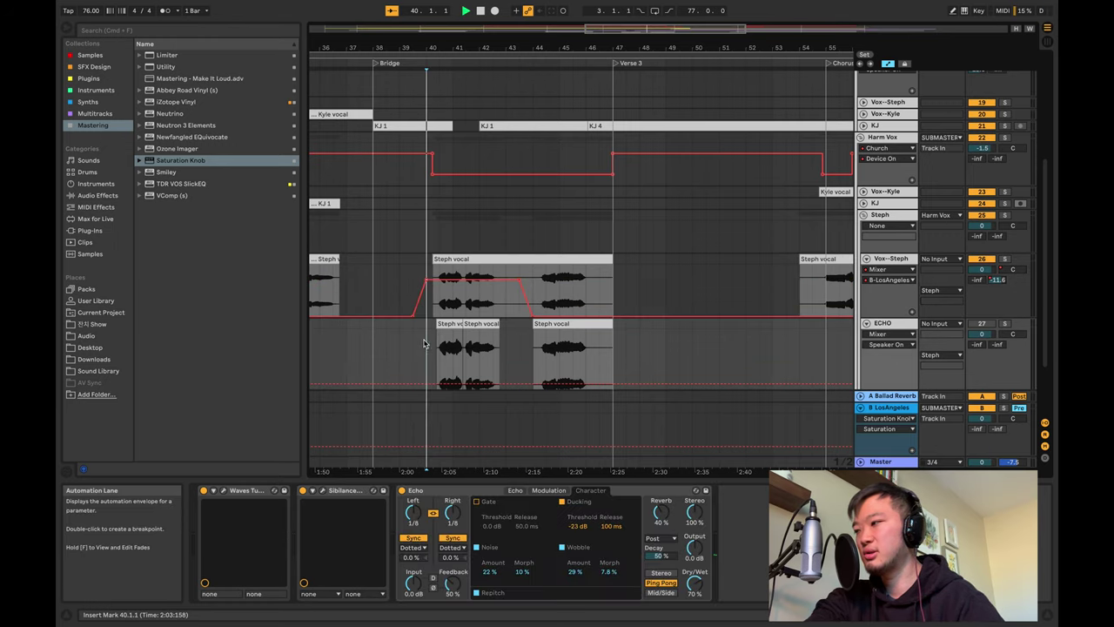
Unmute the ECHO track, hide the automation lanes, and solo the harmony vocal group holding ECHO while auditioning the Bridge.
left_click(895, 324)
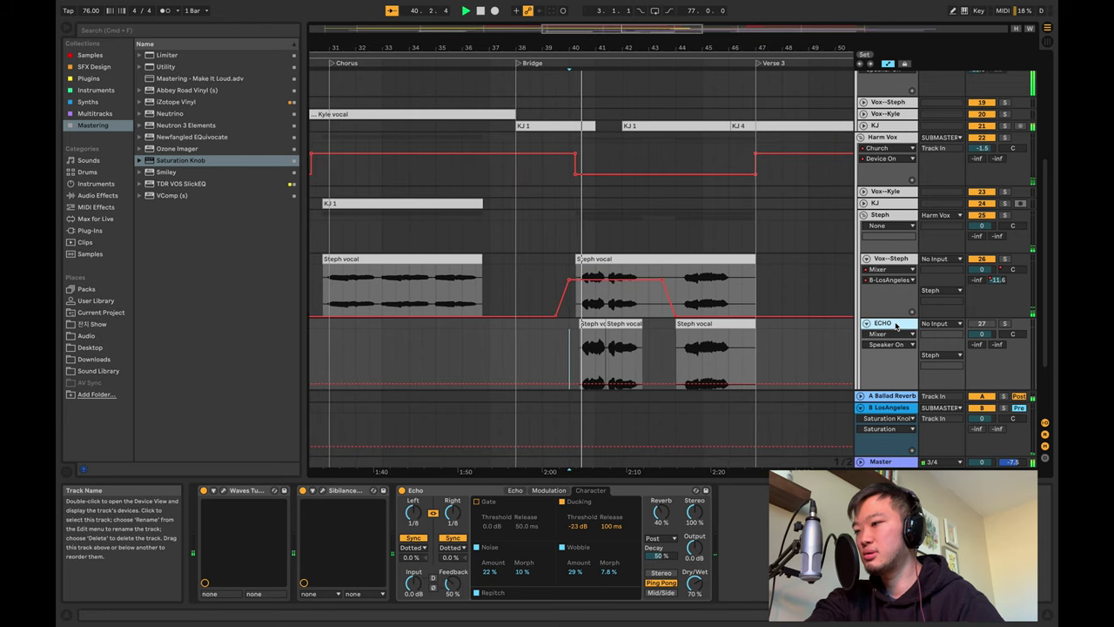
left_click(980, 323)
scroll(719, 300, "right", 2)
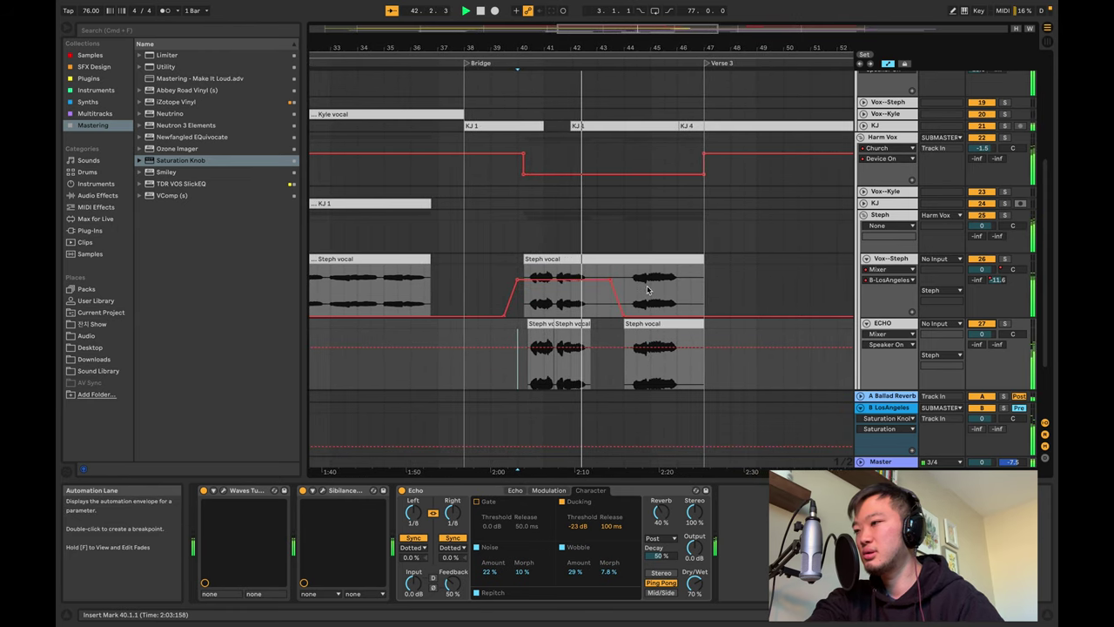
left_click(887, 64)
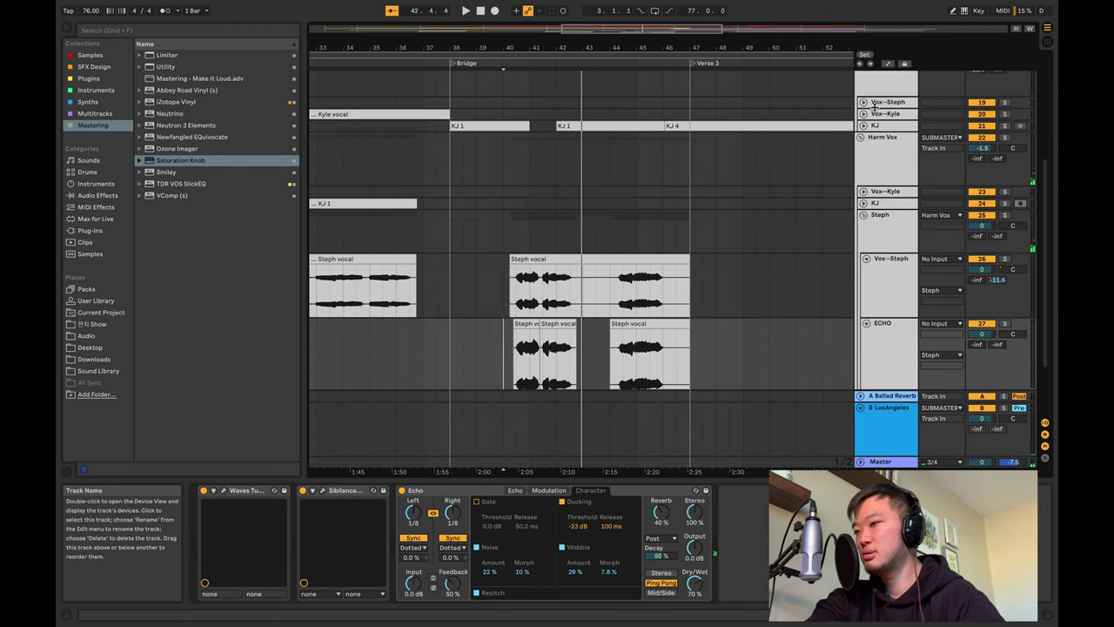
left_click(1004, 408)
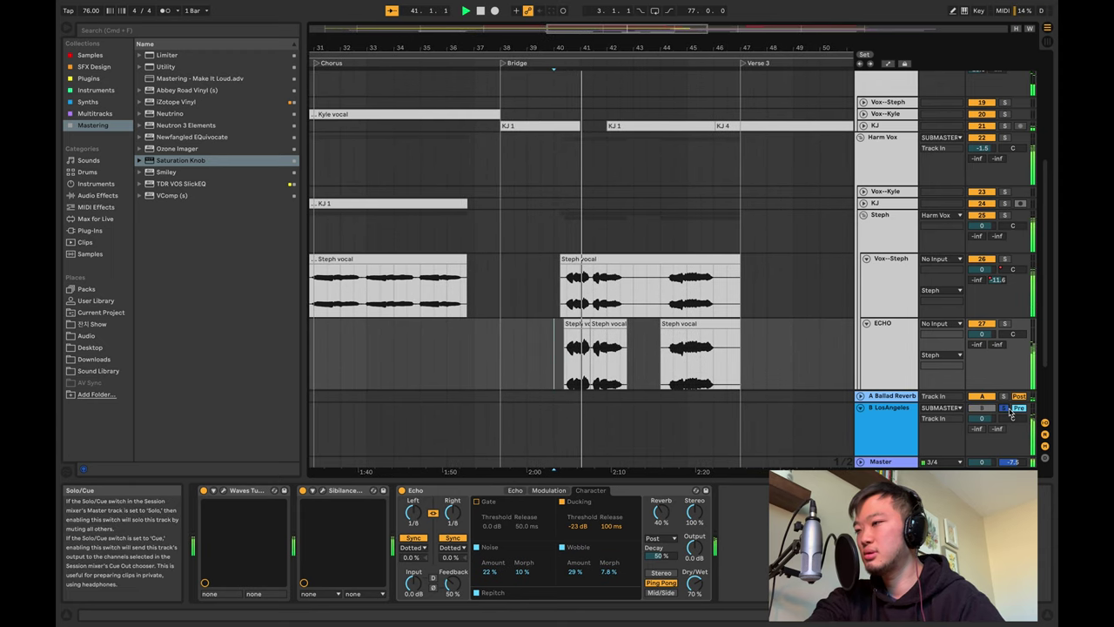
left_click(1005, 215)
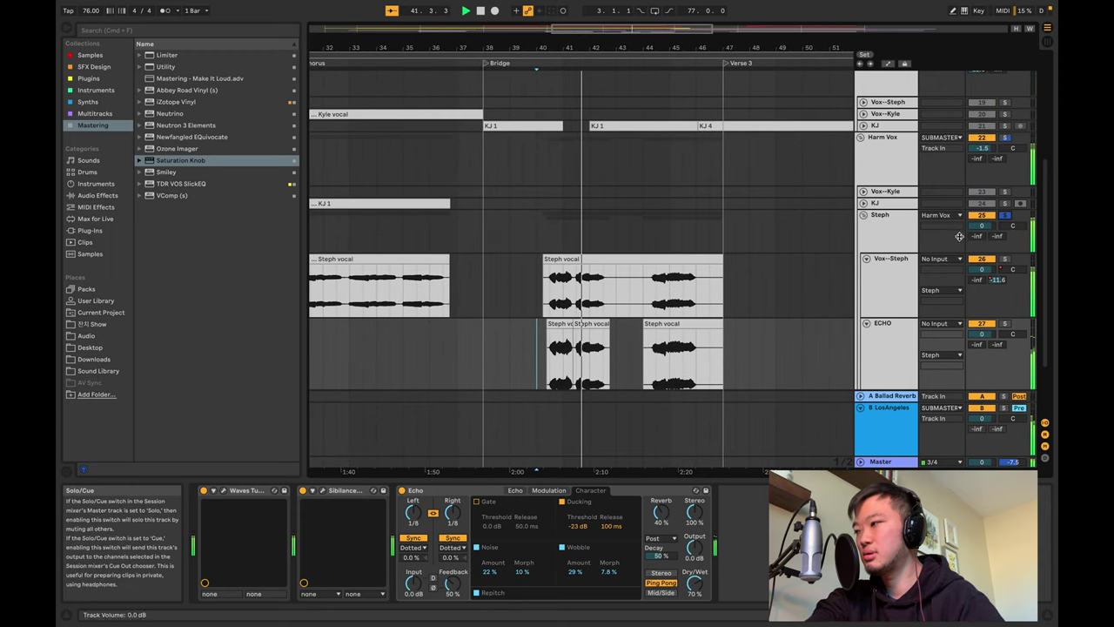
Add a Compressor to the end of return B with the threshold at -21.9 dB and a 605 ms release.
left_click(905, 405)
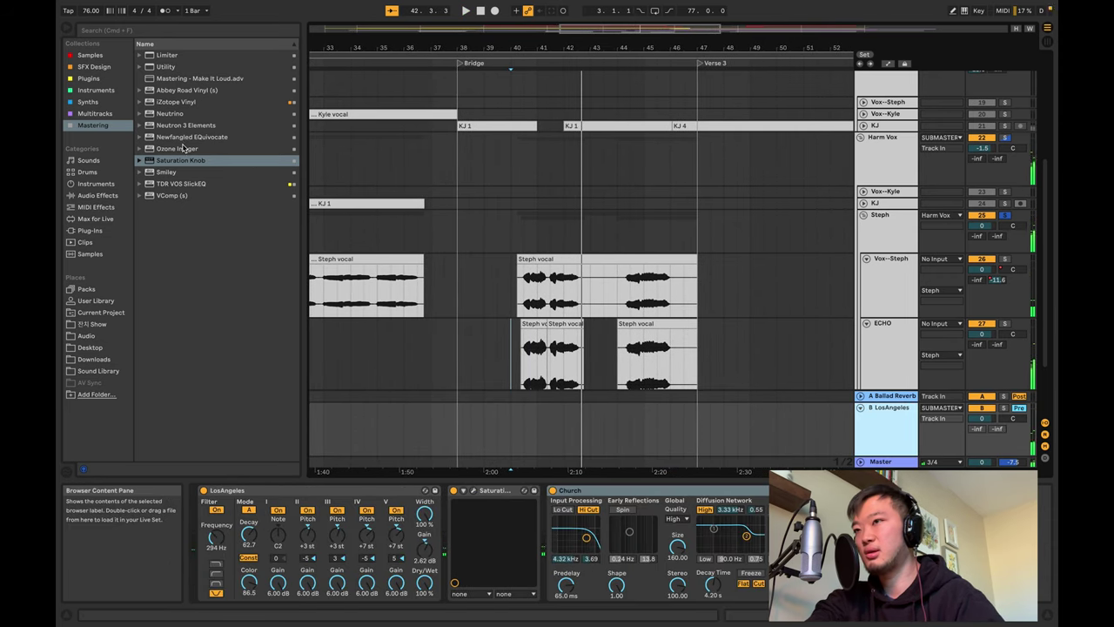
left_click(96, 195)
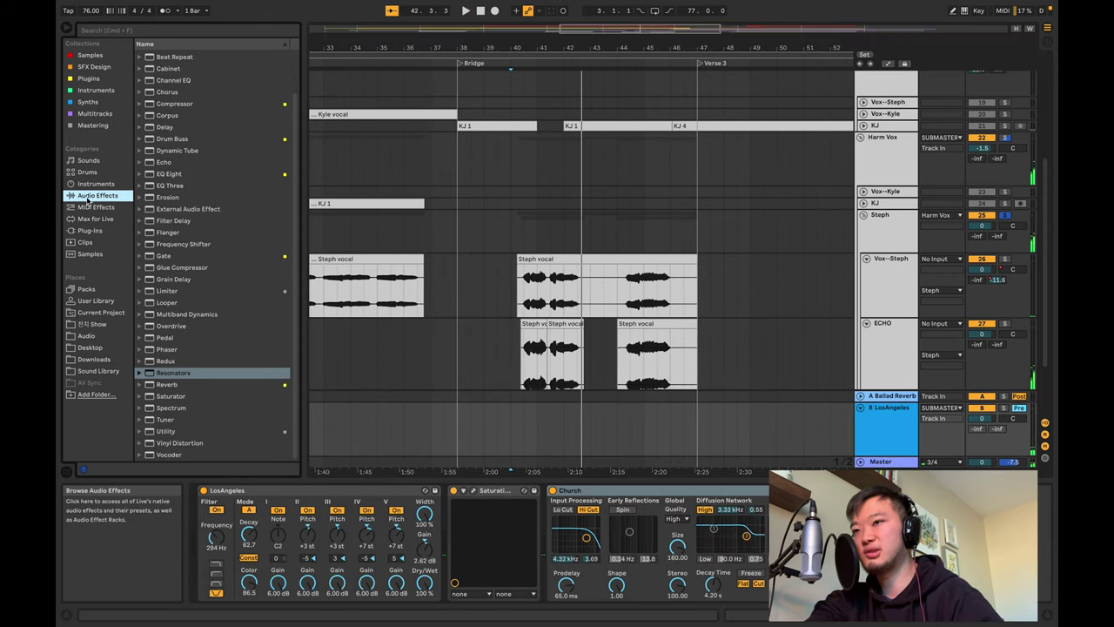
double_click(158, 105)
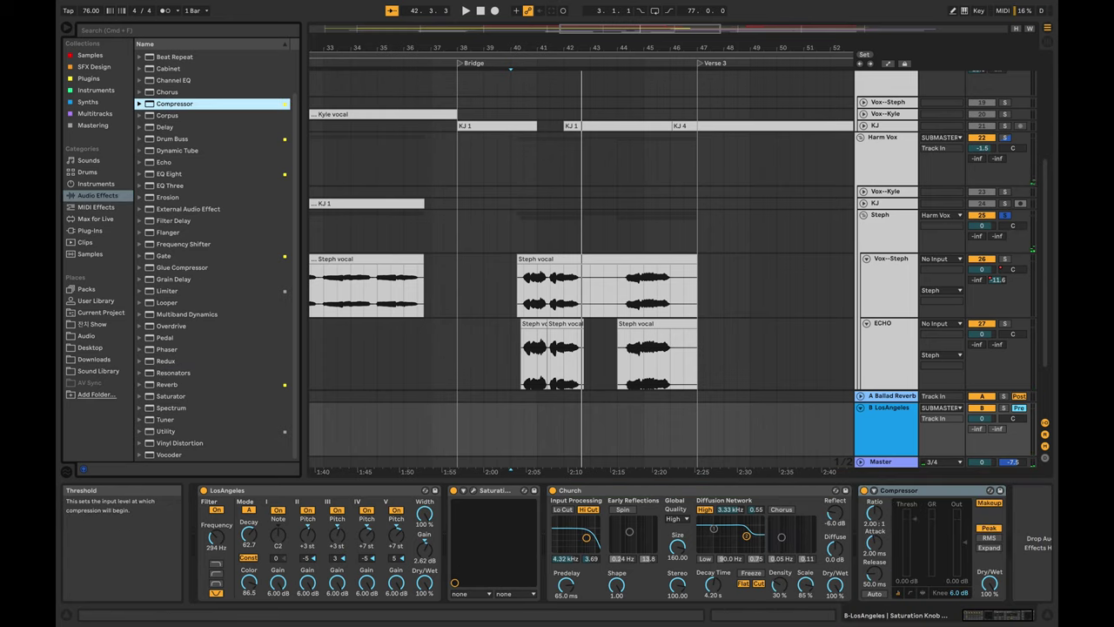
left_click_drag(913, 522, 916, 558)
Set Church's Decay Time to 10.7 s and its Predelay to 2.09 ms on return B while playing the Bridge.
key("space")
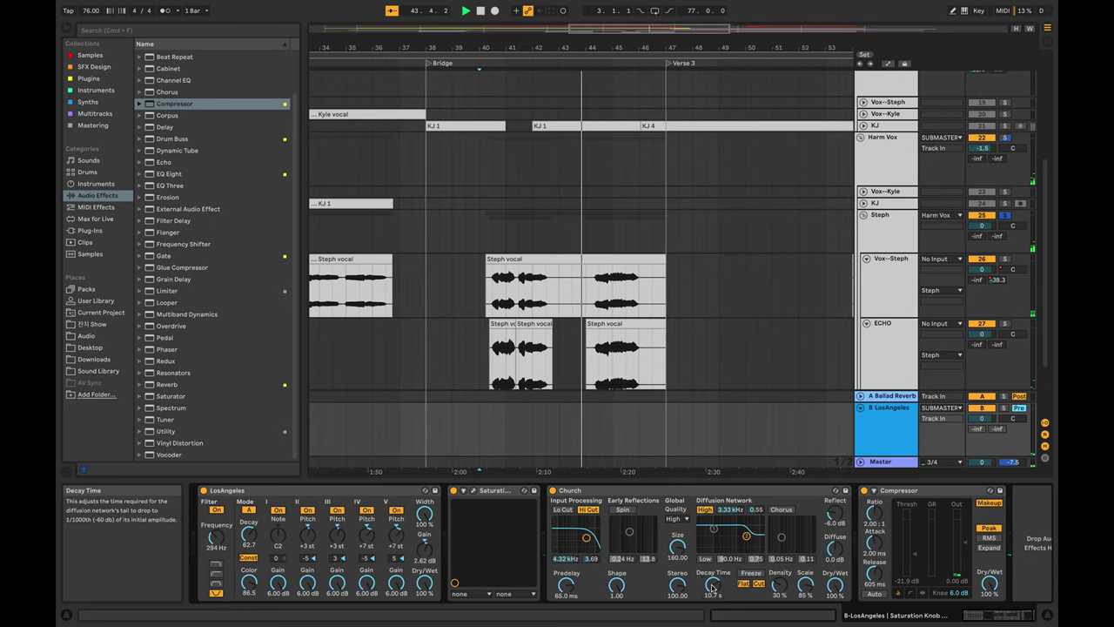
key("space")
key("space")
left_click_drag(565, 585, 566, 625)
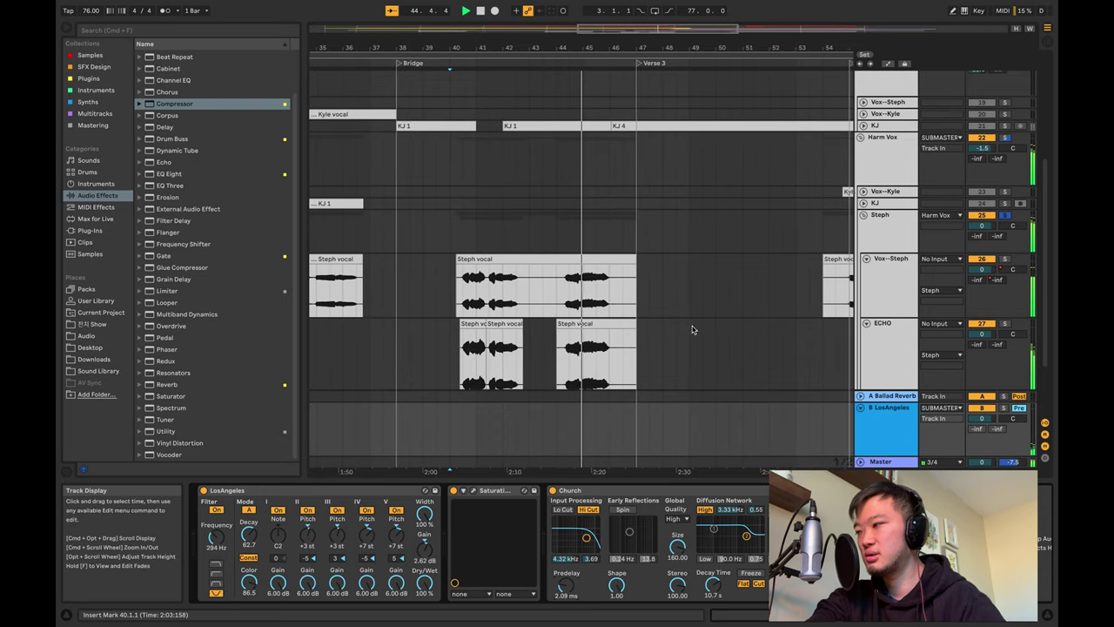
Show automation, make Harm Vox's Church reverb switch back on at bar 44, and replay the Bridge from 40.1.1.
left_click(888, 344)
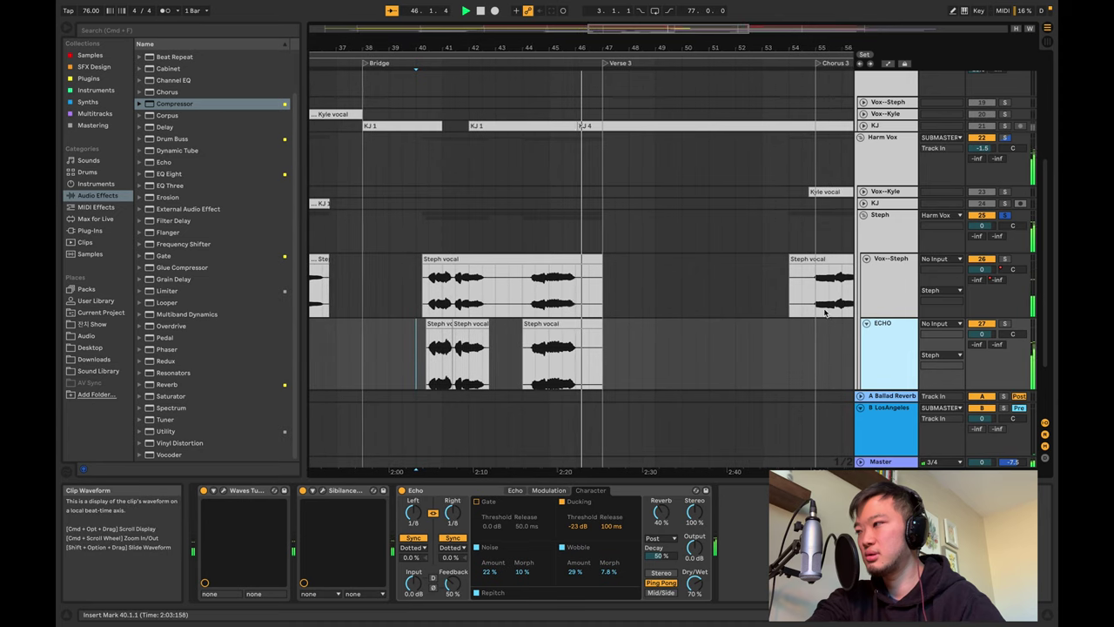
left_click(881, 178)
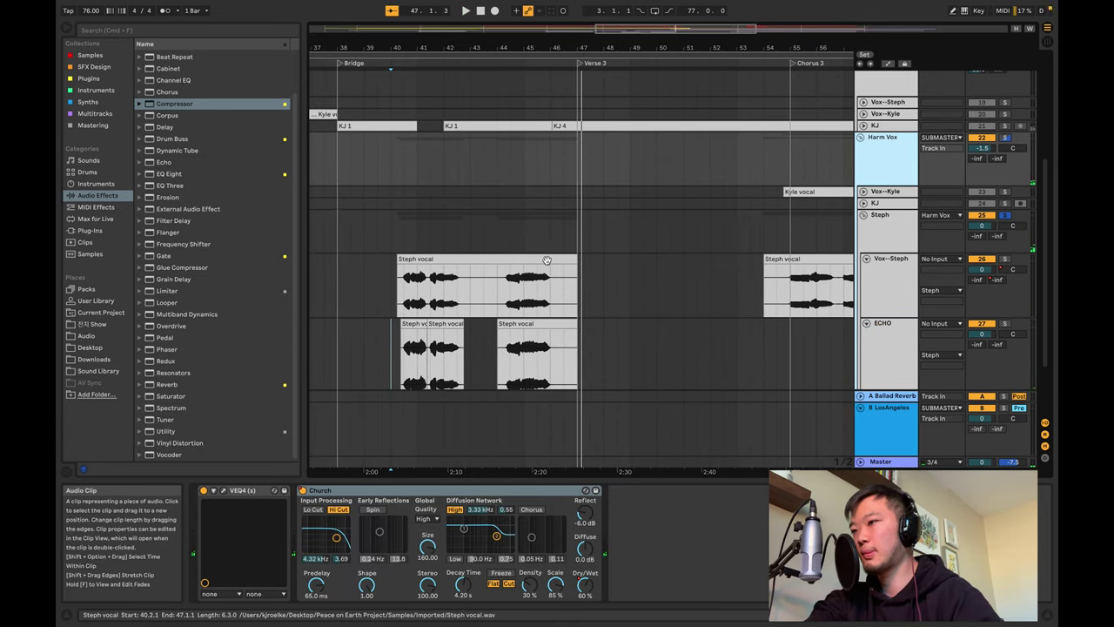
key("a")
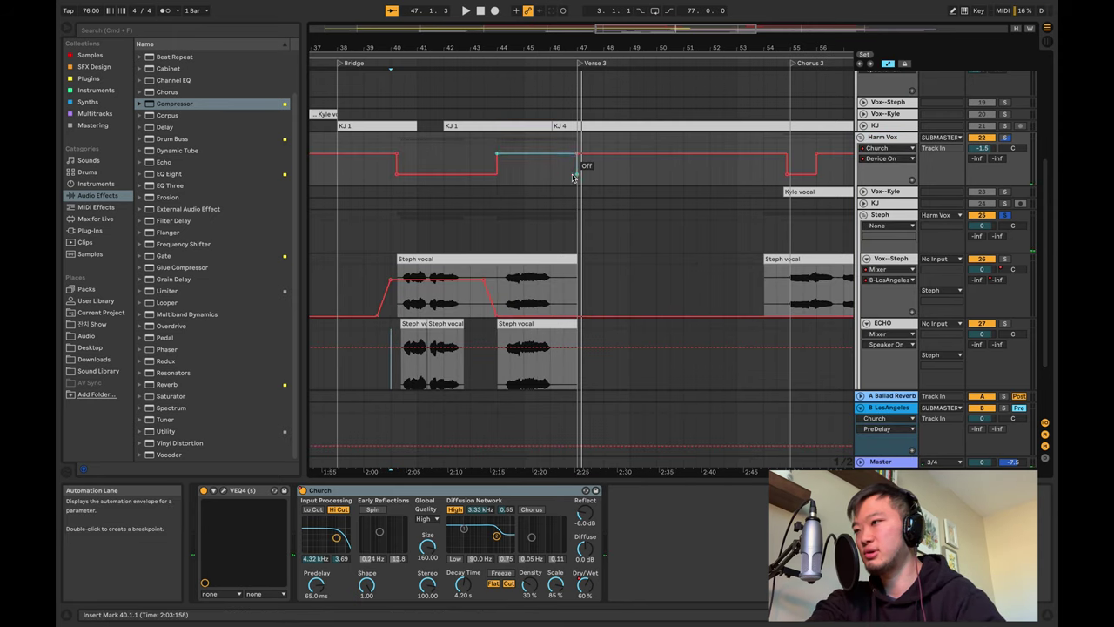
key("space")
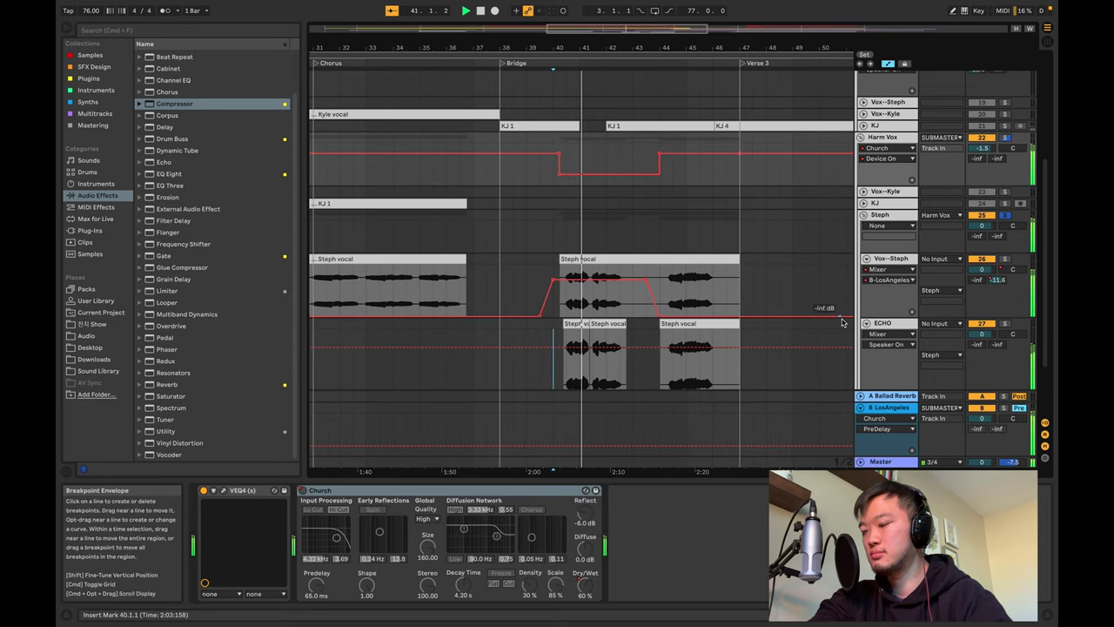
Solo the ECHO track, set its Echo device's Reverb to 59 %, and change the reverb location to Pre.
left_click(914, 325)
left_click(1004, 323)
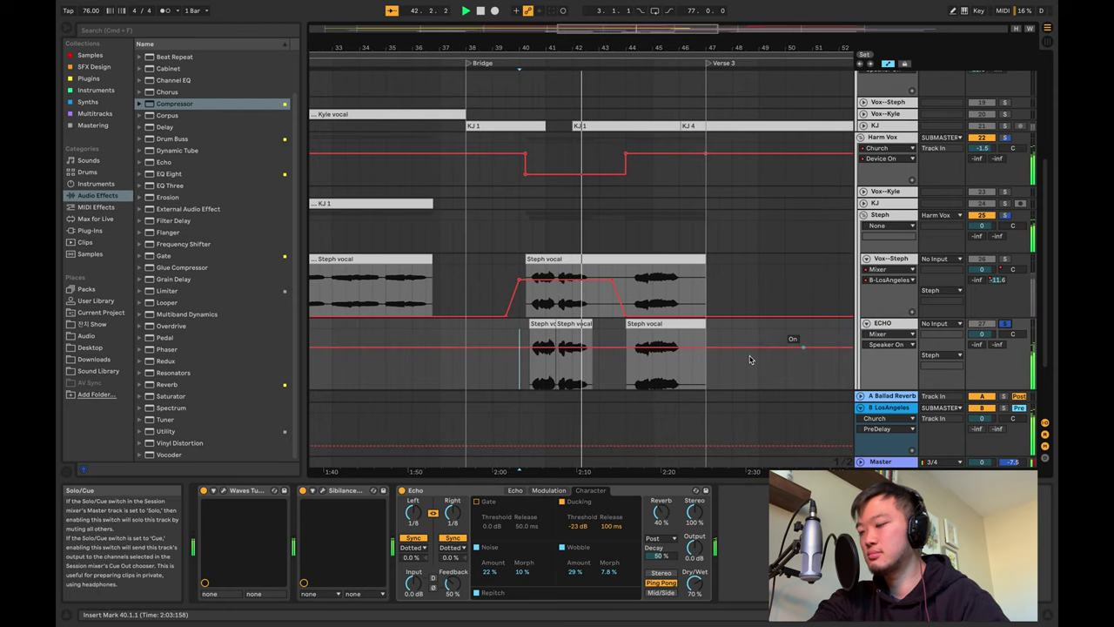
left_click_drag(661, 513, 661, 498)
left_click(661, 538)
left_click(662, 565)
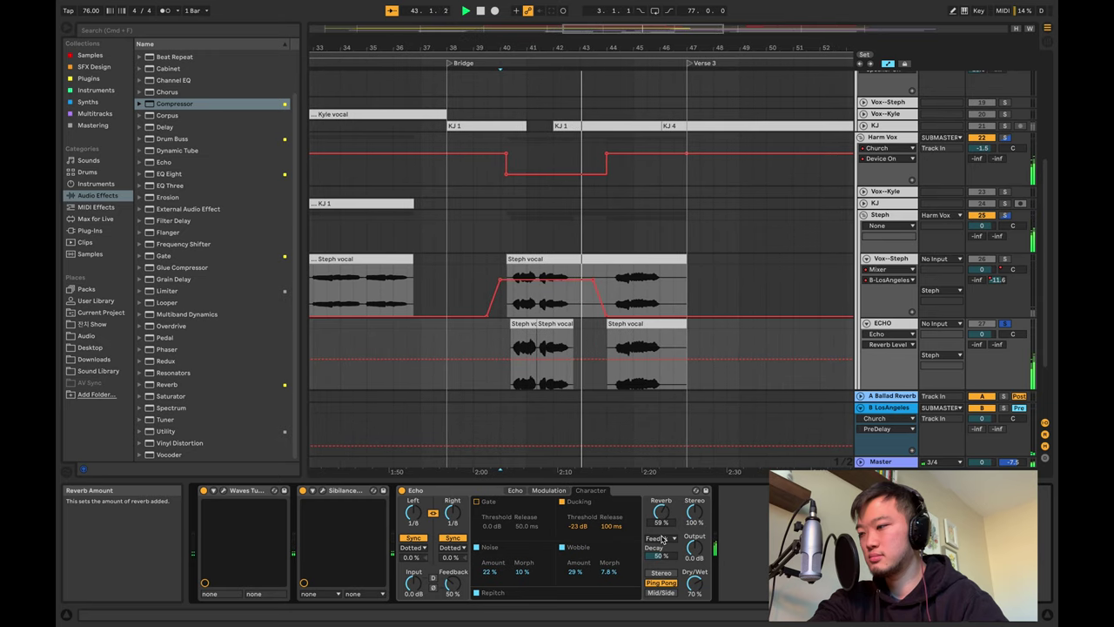
left_click(662, 538)
left_click(664, 550)
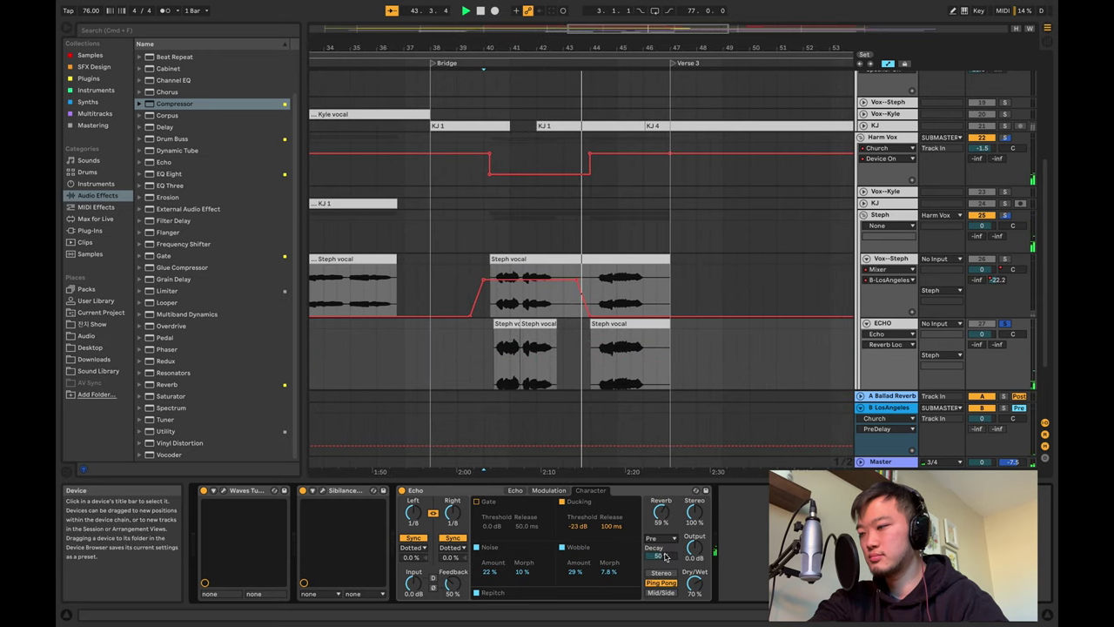
Set Echo's reverb Decay to 85 %, Stereo to 144 %, and the linked delay divisions to 1/16 while replaying the Bridge.
key("space")
key("space")
left_click_drag(664, 557, 665, 537)
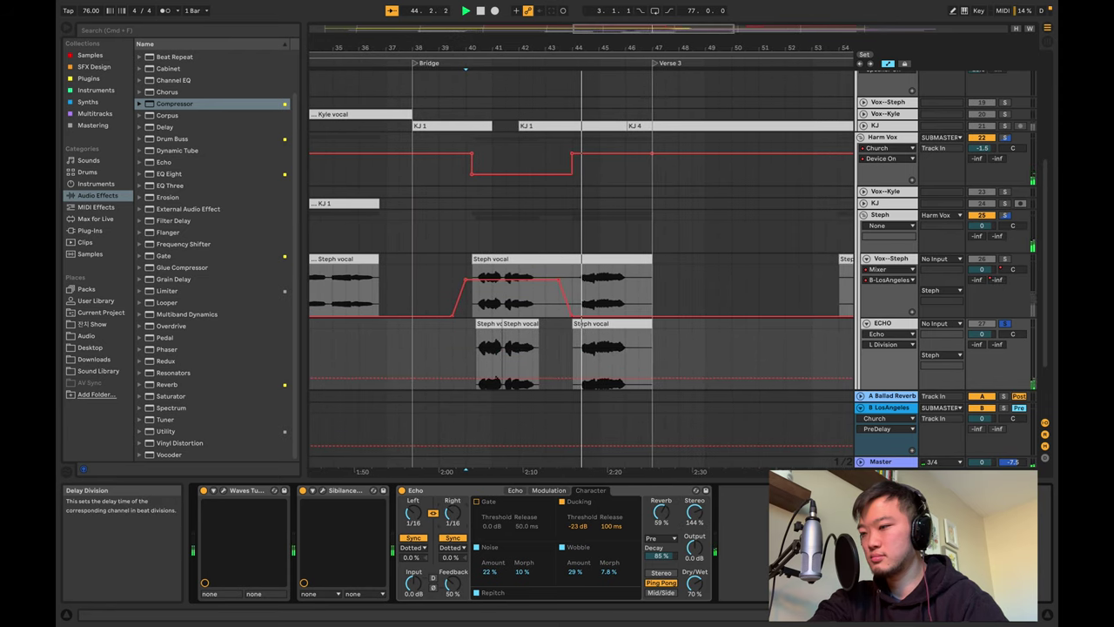
Unlink Echo's delay channels, set the right division to 1/8, and switch the left sync mode to Notes.
left_click(433, 513)
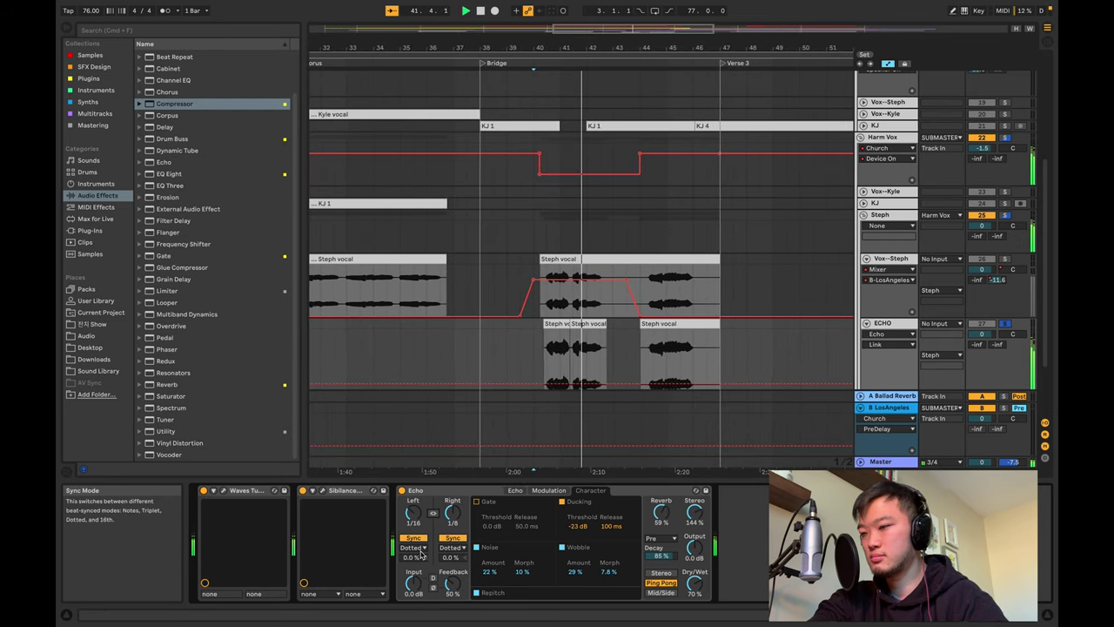
left_click(421, 550)
left_click(410, 556)
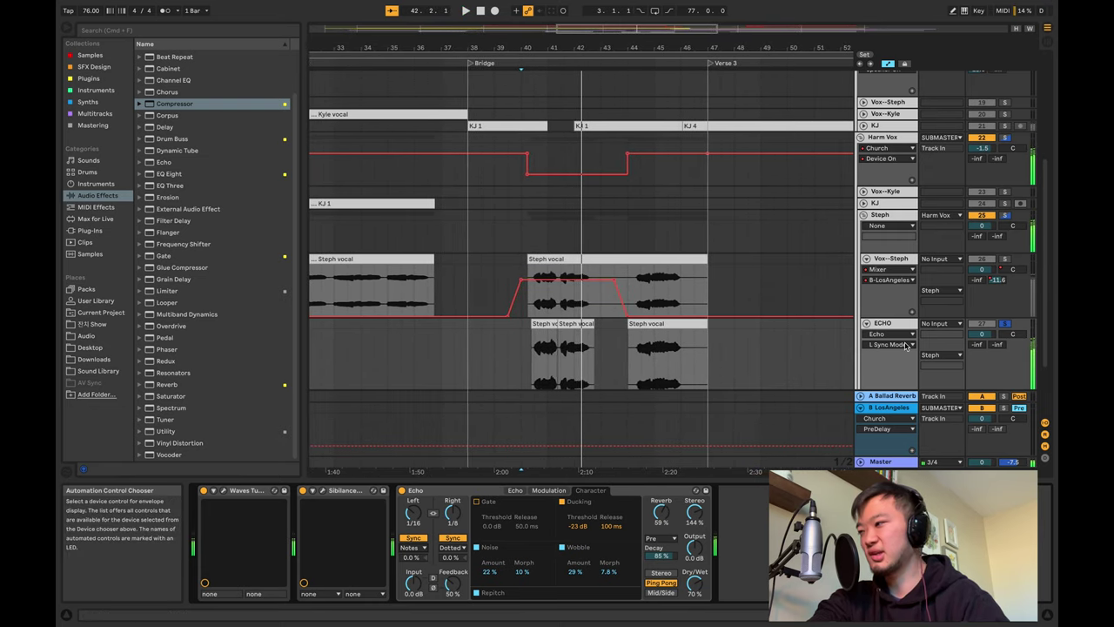
Unsolo the ECHO track, replay the Bridge from 40.1.1, and dismiss the mail notification.
left_click(1006, 324)
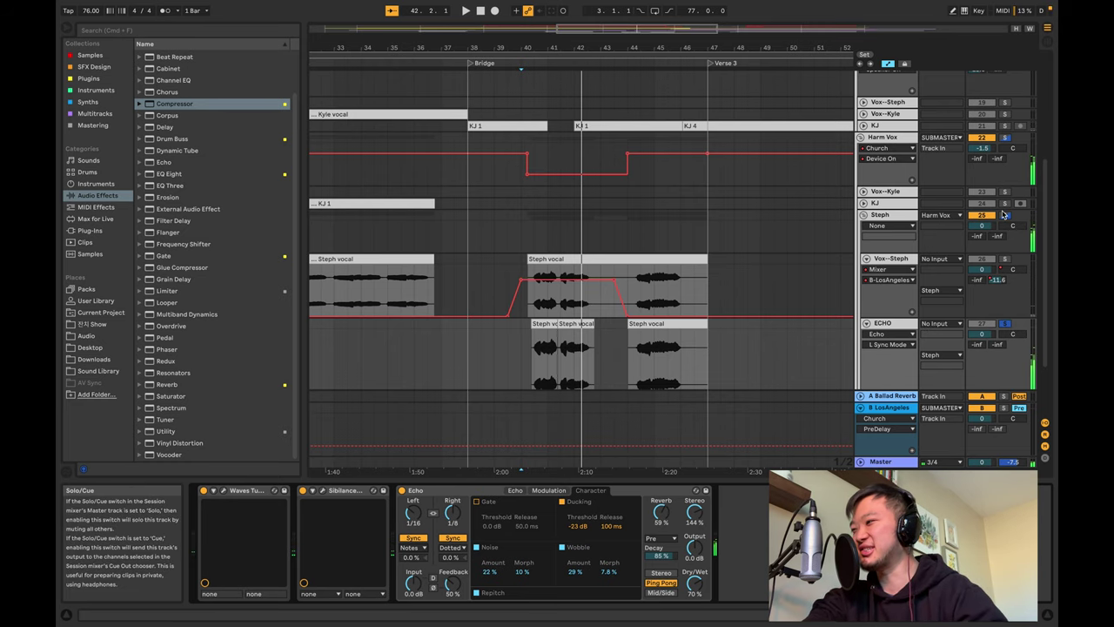
key("space")
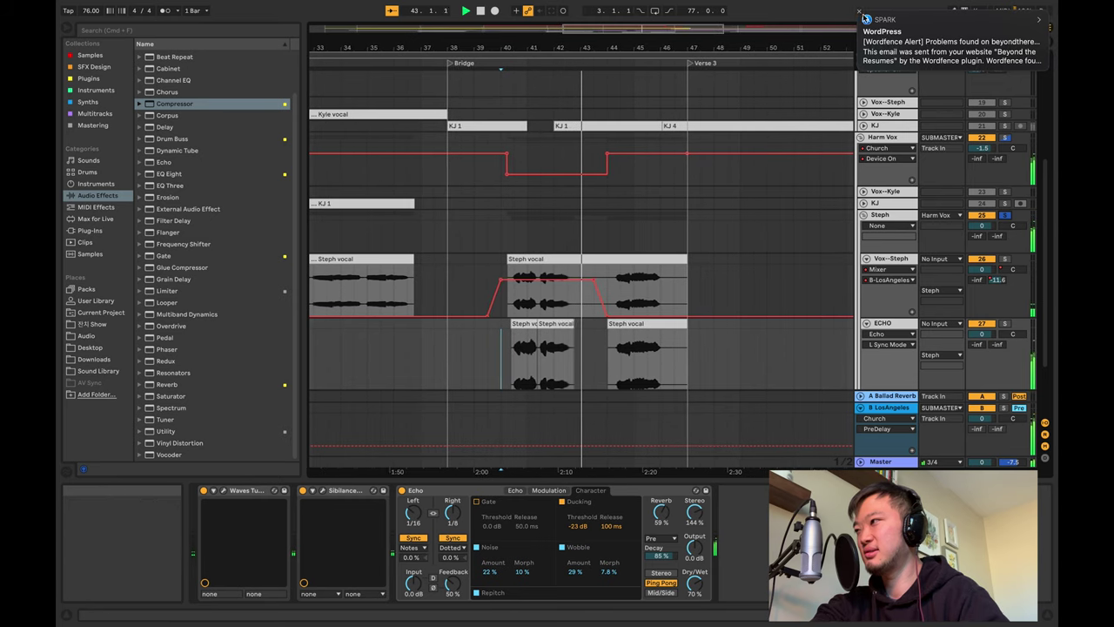
left_click(859, 13)
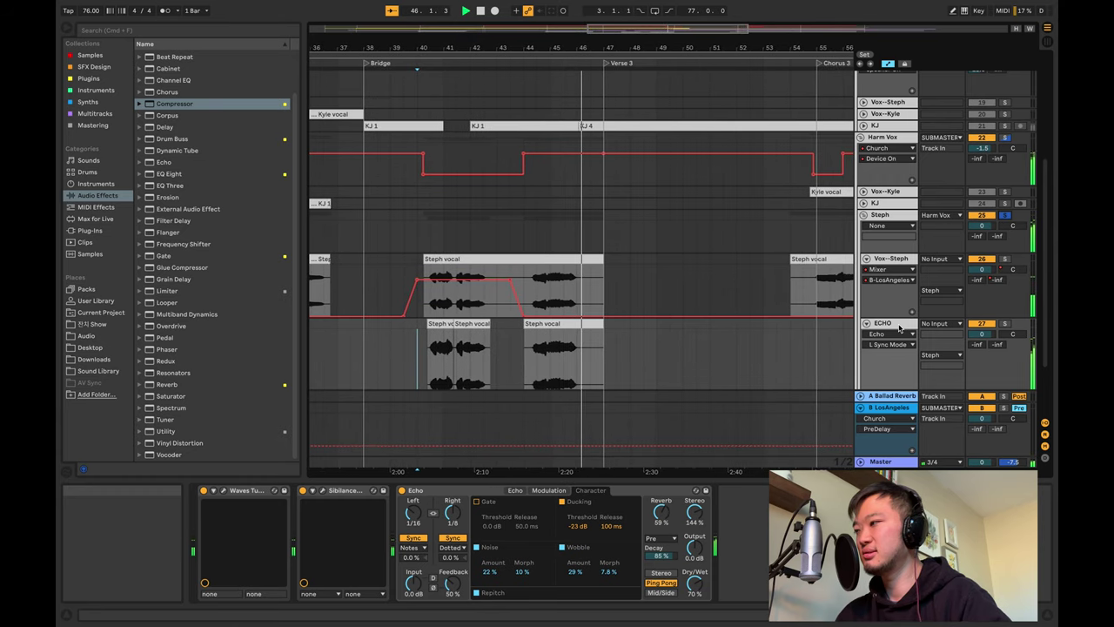
Automate the ECHO track's volume to fade to -inf dB just after Verse 3 begins, and unsolo the Steph group.
left_click(983, 333)
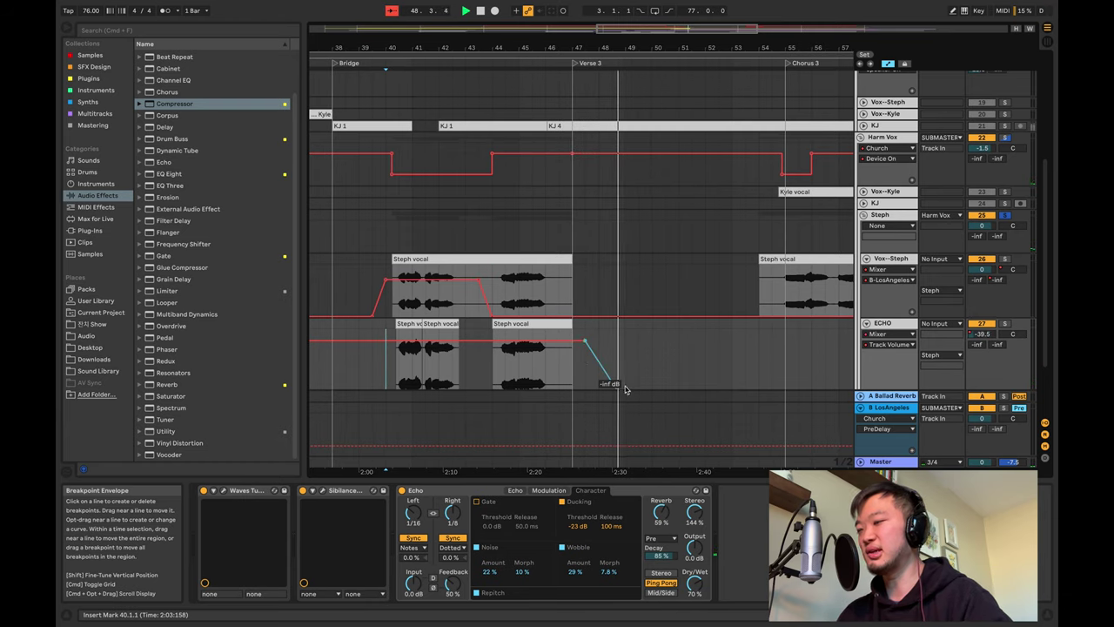
scroll(406, 368, "left", 3)
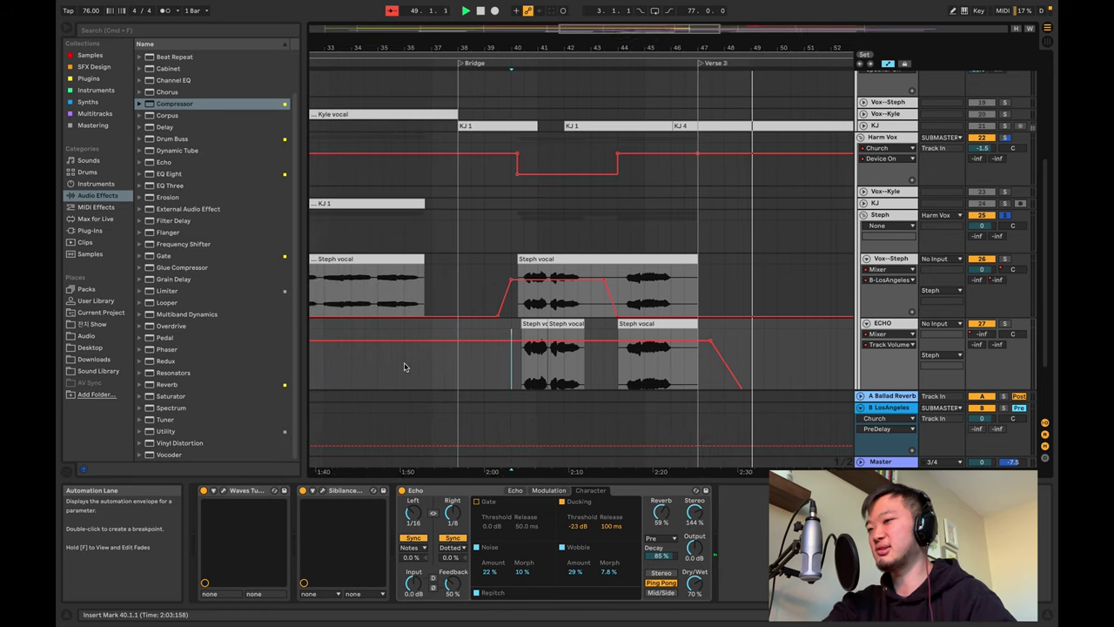
left_click(1005, 216)
Replay the full mix of the Bridge from 38.1.1 and fold the Lead Vox group in the mixer to reach the harmony tracks.
left_click(535, 222)
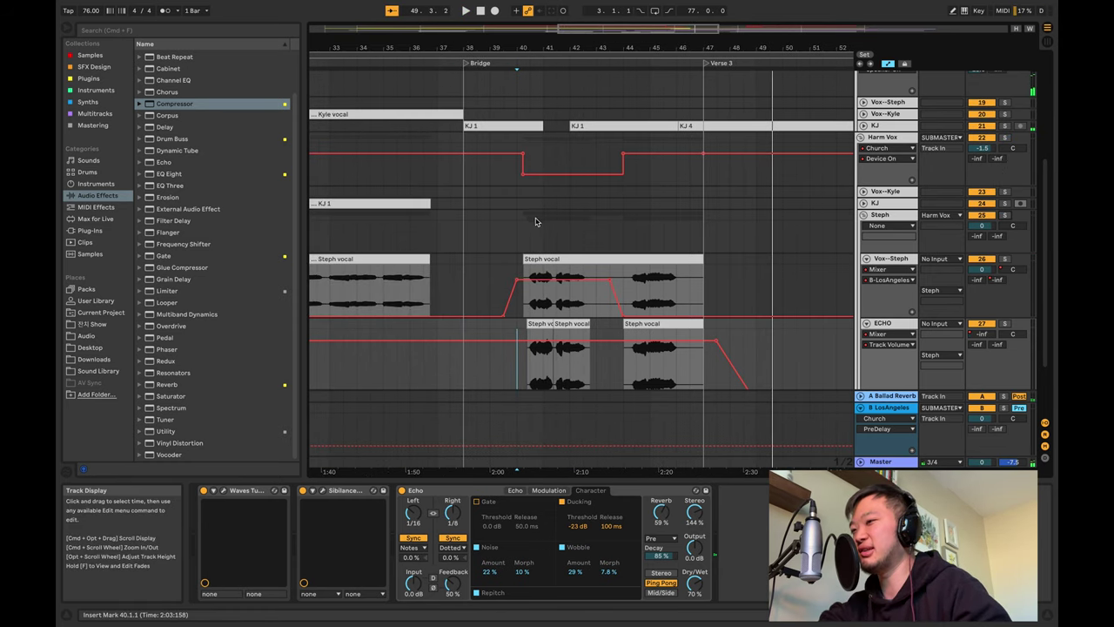
left_click(467, 221)
key("space")
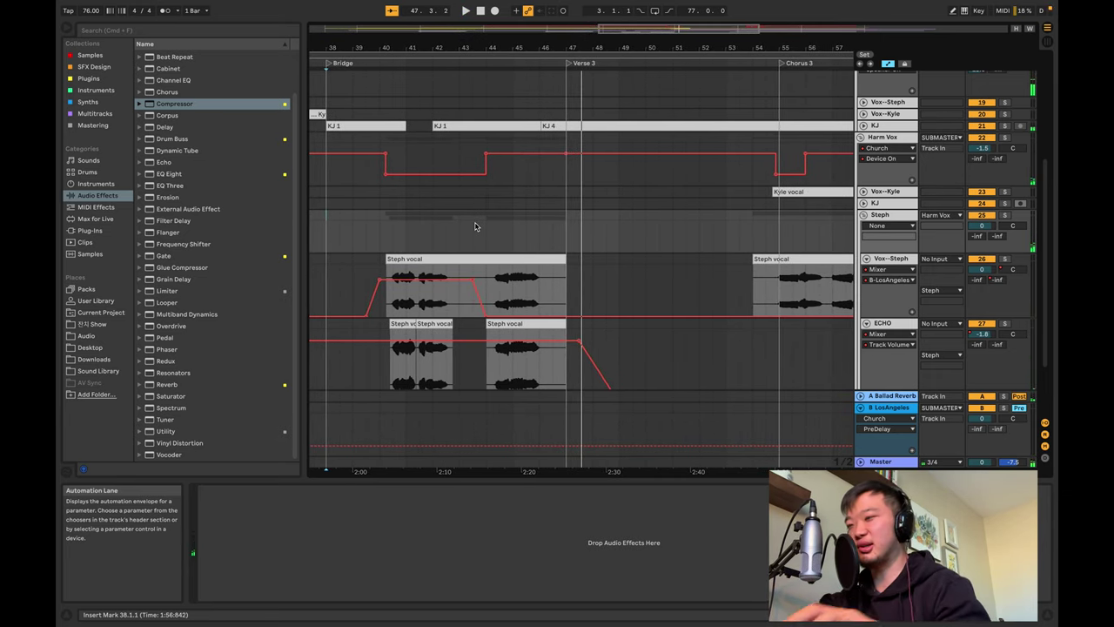
key("Tab")
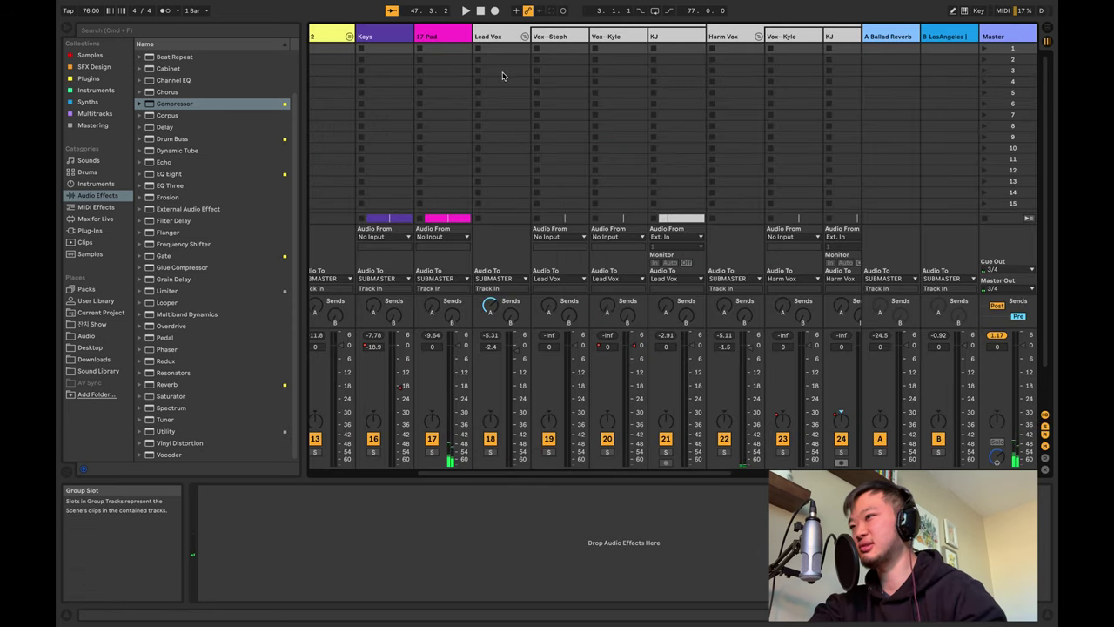
left_click(525, 36)
scroll(666, 161, "right", 3)
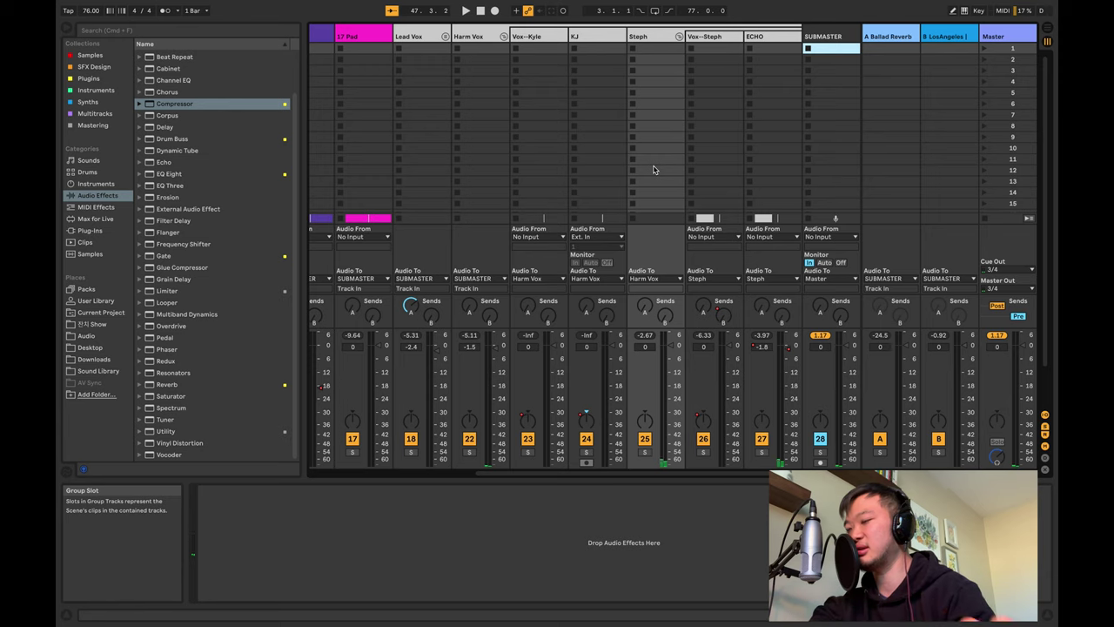
Replay the Bridge harmonies and set the B LosAngeles return's volume to -13.4 dB.
key("space")
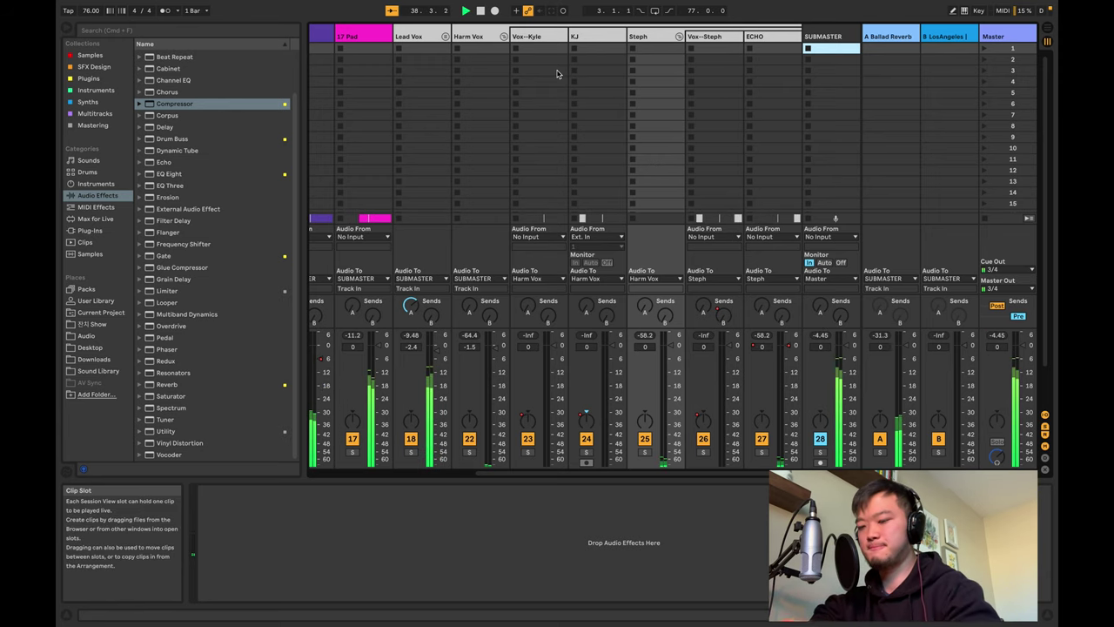
key("Tab")
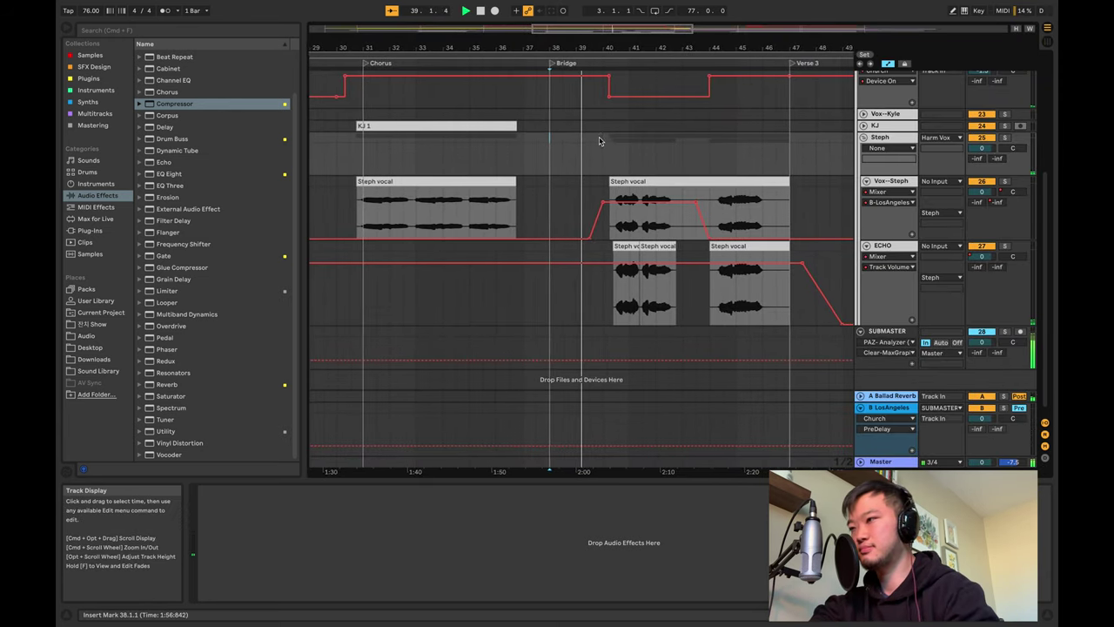
left_click(599, 145)
key("Tab")
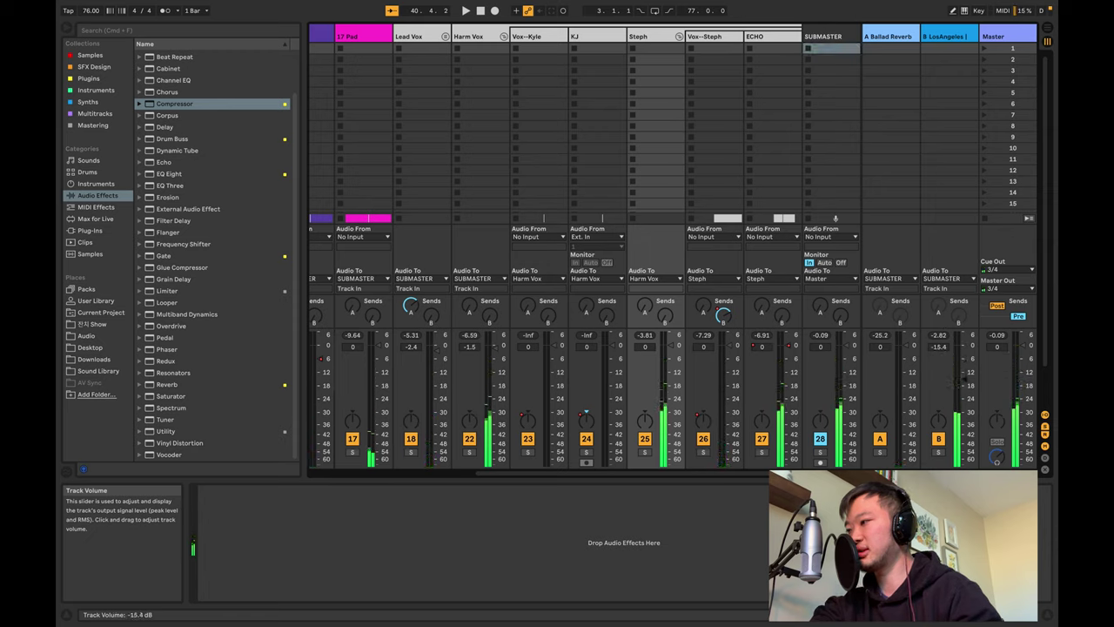
left_click_drag(958, 380, 958, 385)
key("space")
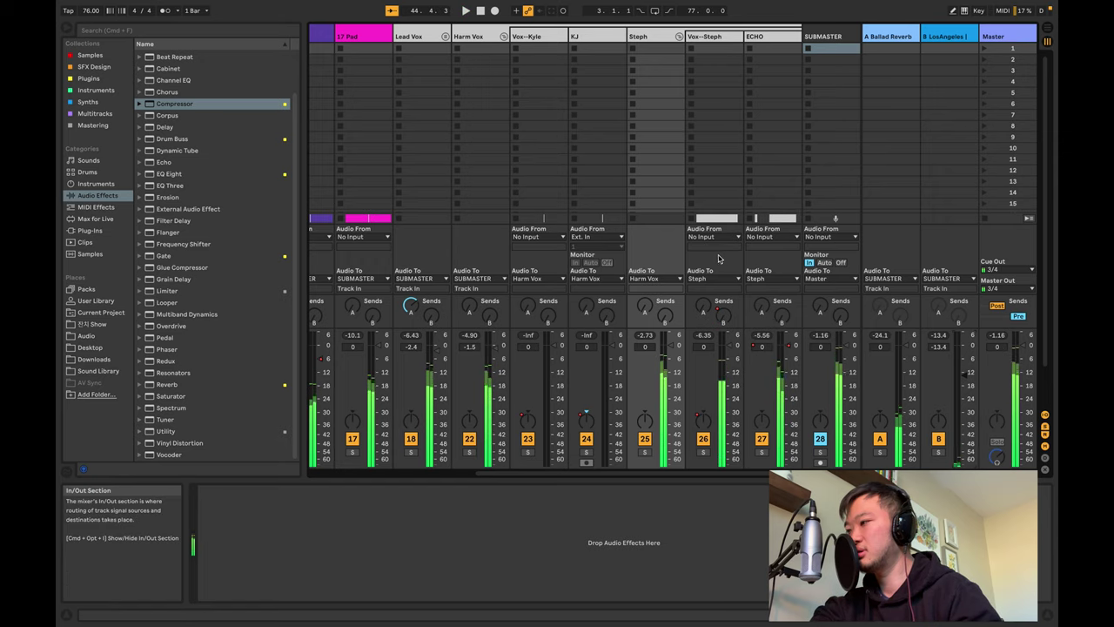
Replay the Bridge from 40.1.1 in the arrangement and fold the ECHO and SUBMASTER tracks.
key("Tab")
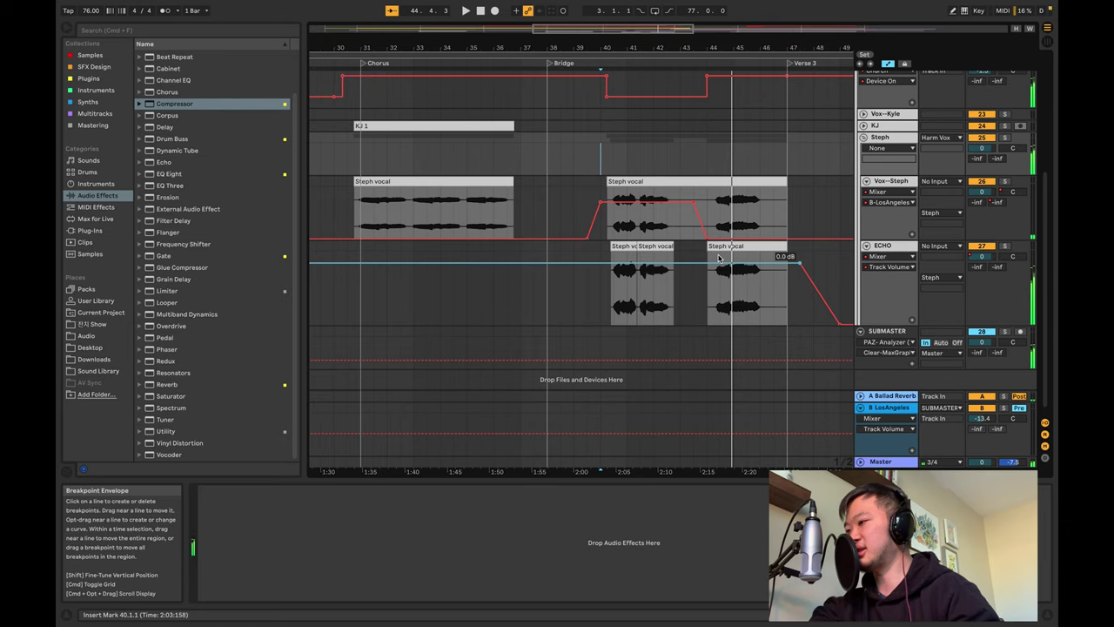
key("space")
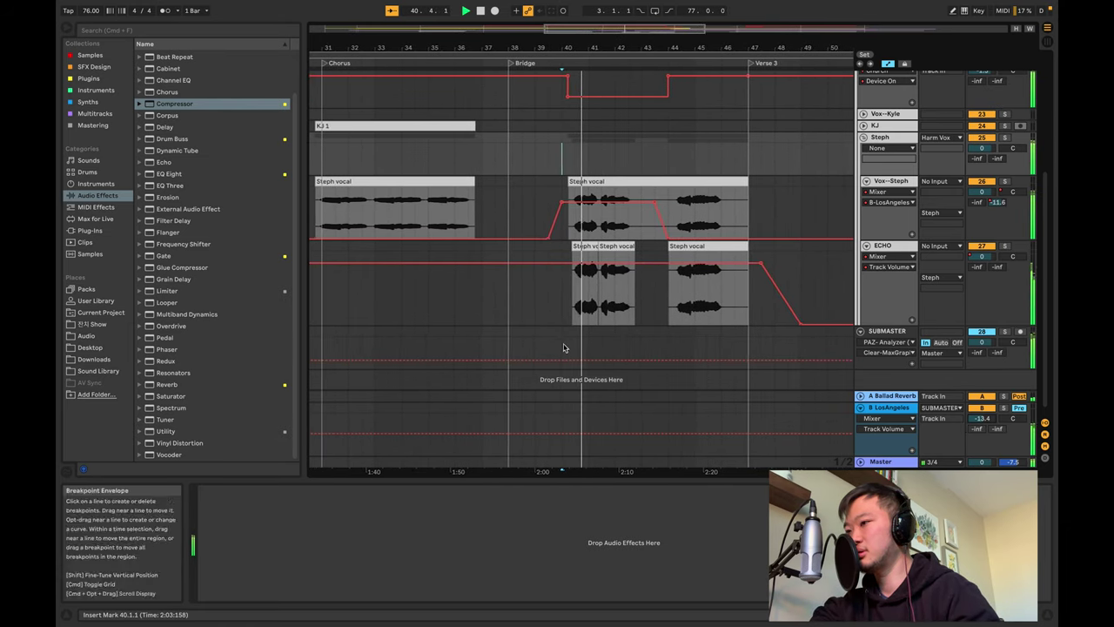
left_click(858, 338)
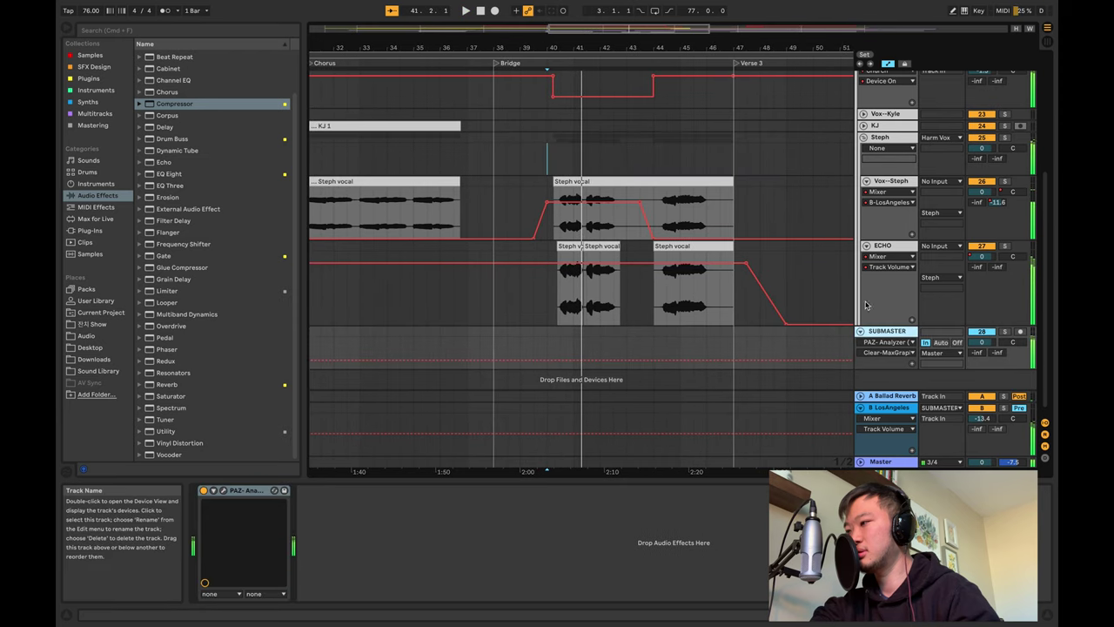
left_click(866, 245)
left_click(860, 258)
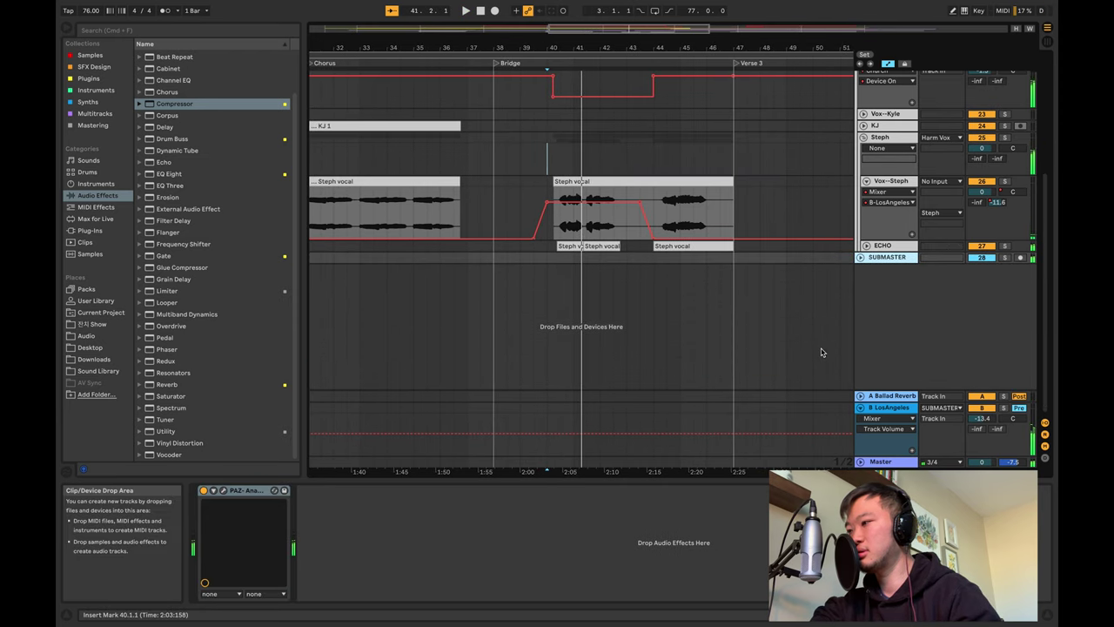
Automate the LosAngeles return's volume to rise from -13.4 dB to -2.0 dB before bar 43, with Vox--Steph folded and ECHO unfolded.
left_click(540, 435)
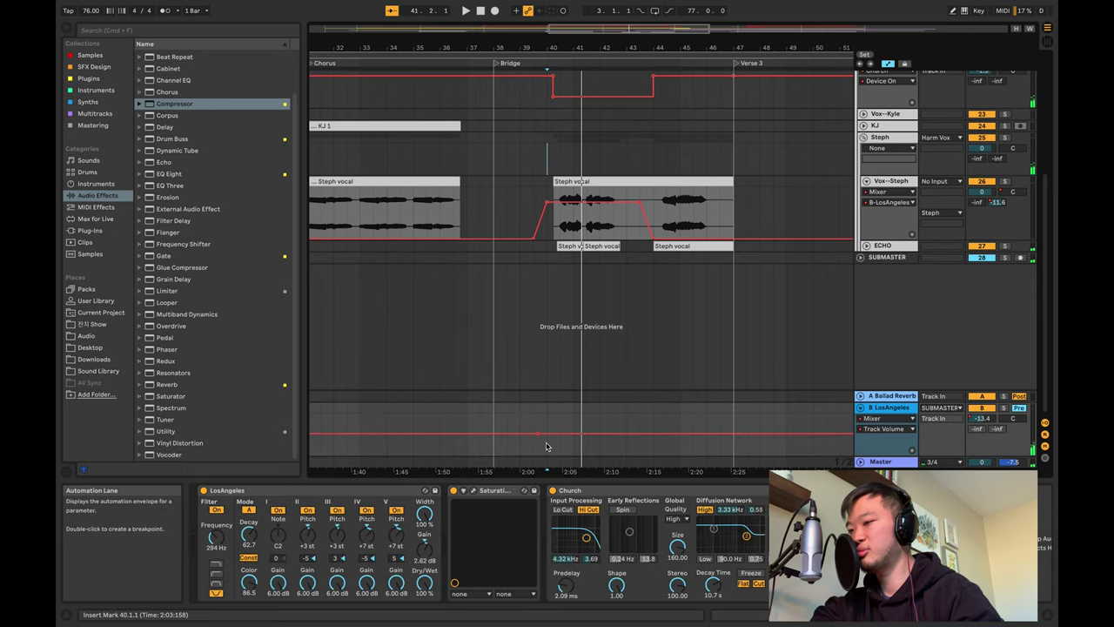
key("space")
left_click(866, 180)
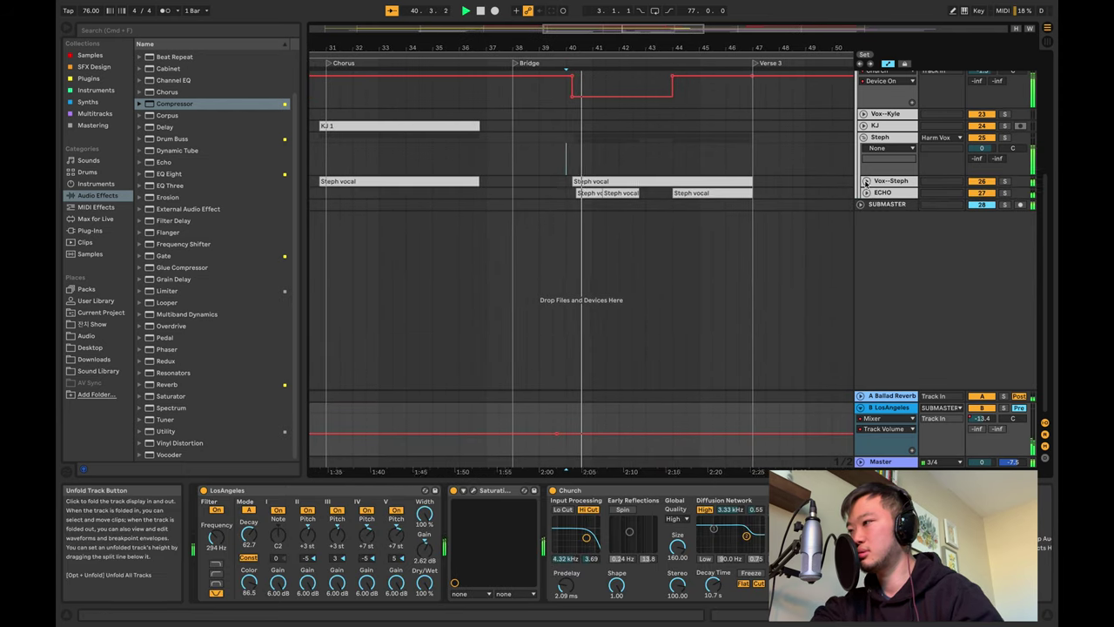
left_click(866, 191)
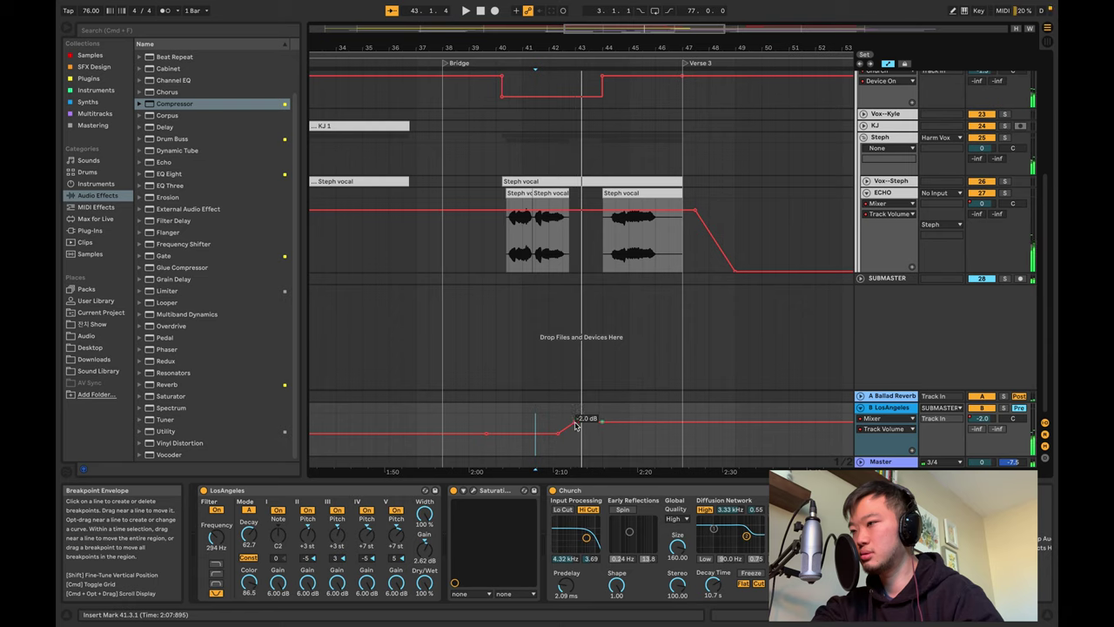
left_click(482, 446)
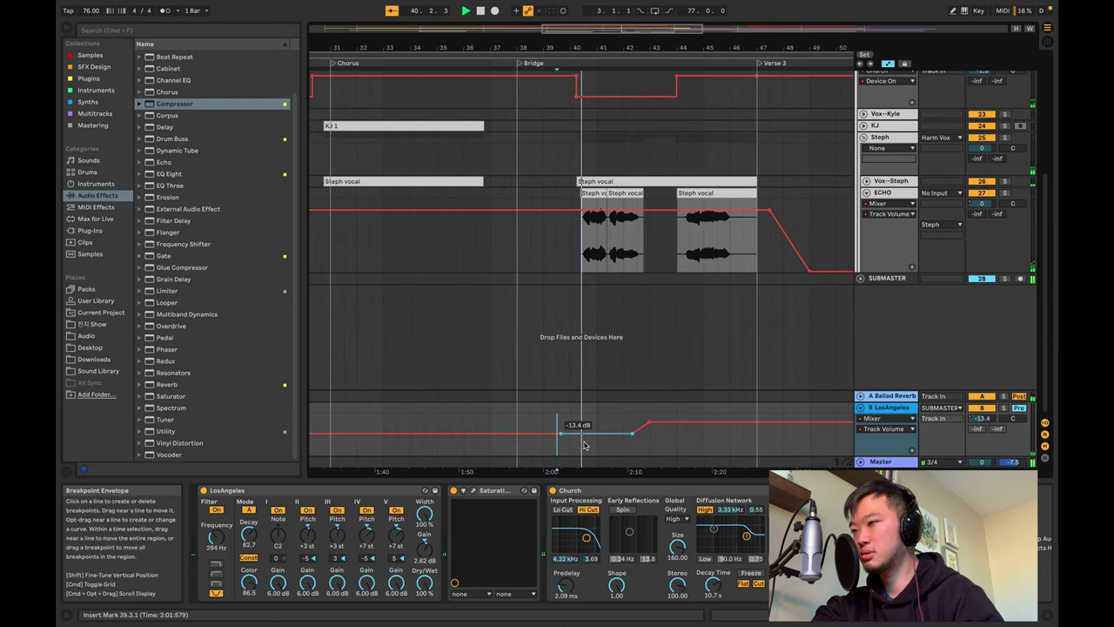
Raise the LosAngeles return's volume automation between 41.2.1 and 41.3.1 to -8.3 dB, with a -2.0 dB peak at 41.2.3.
scroll(591, 375, "up", 5)
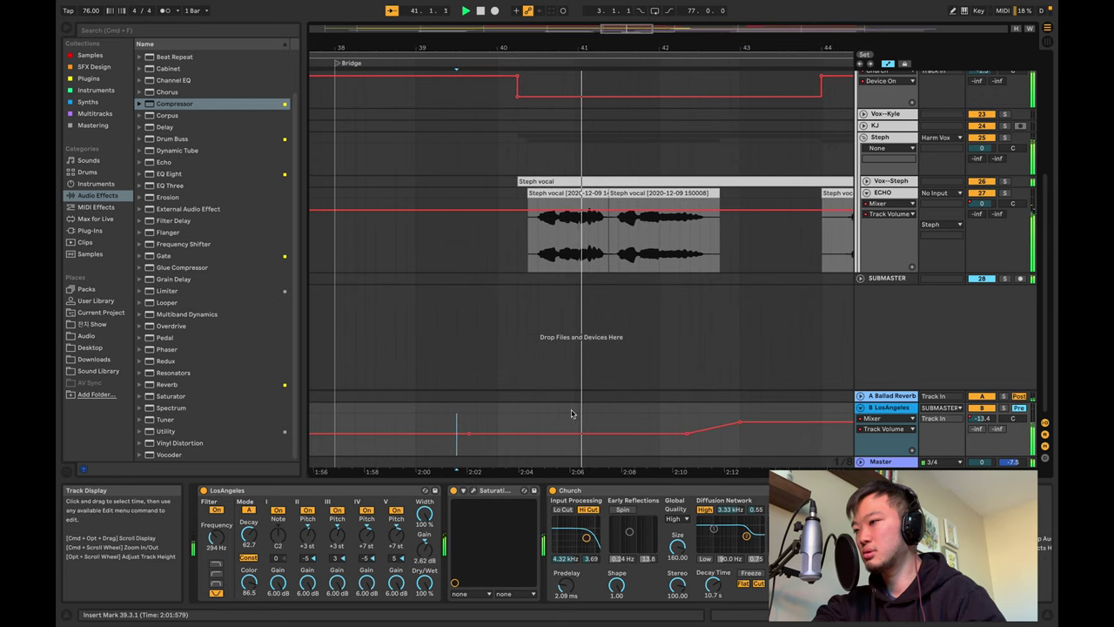
key("space")
scroll(574, 376, "up", 3)
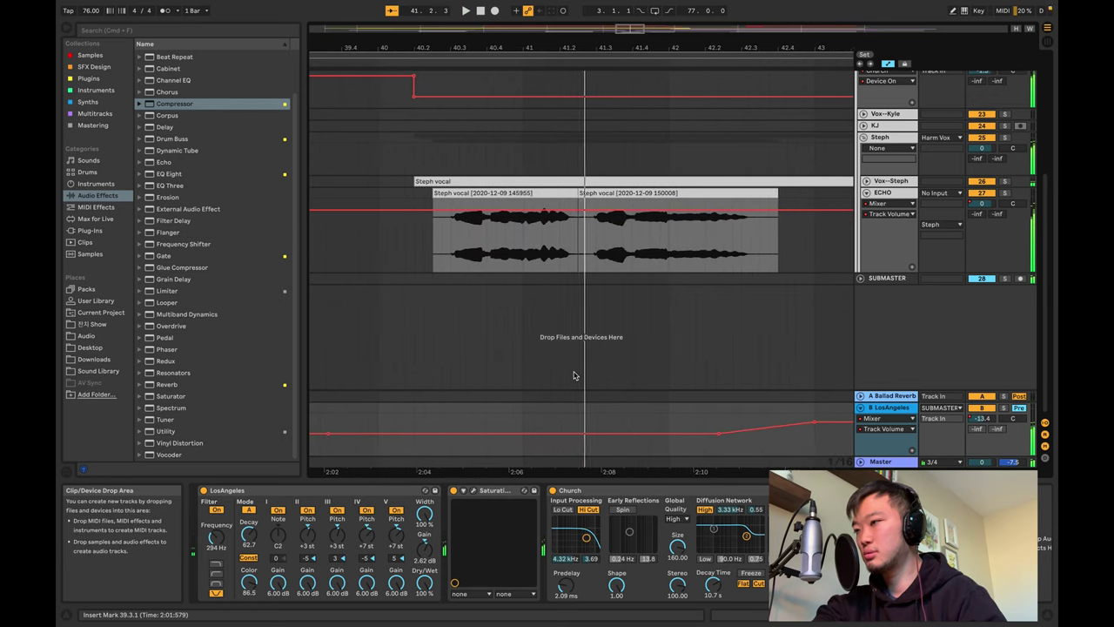
left_click_drag(555, 449, 577, 416)
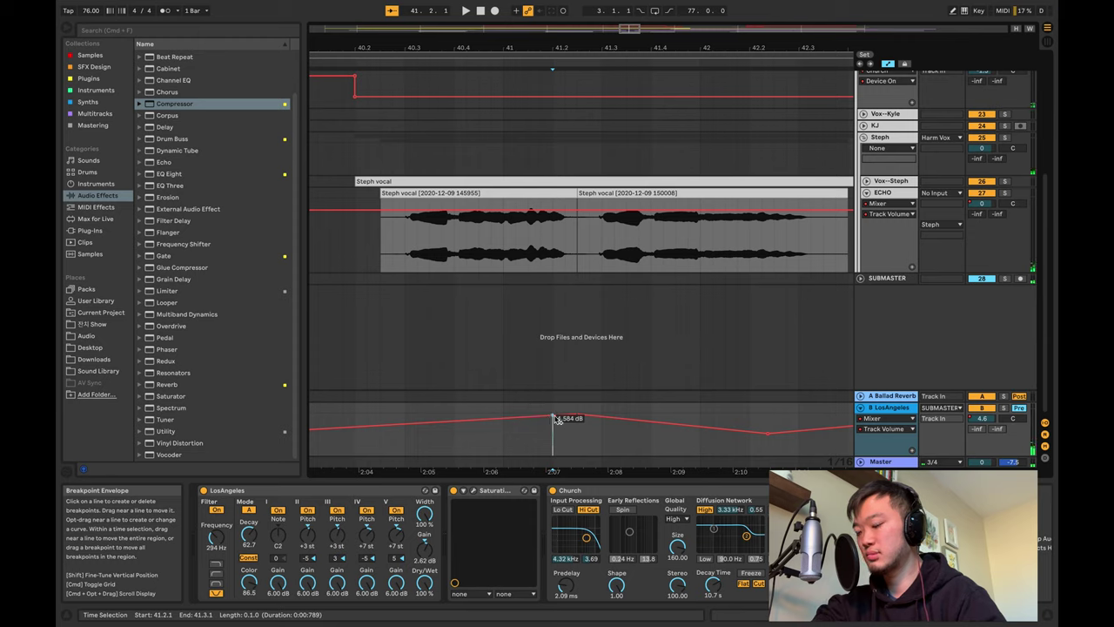
left_click(555, 419)
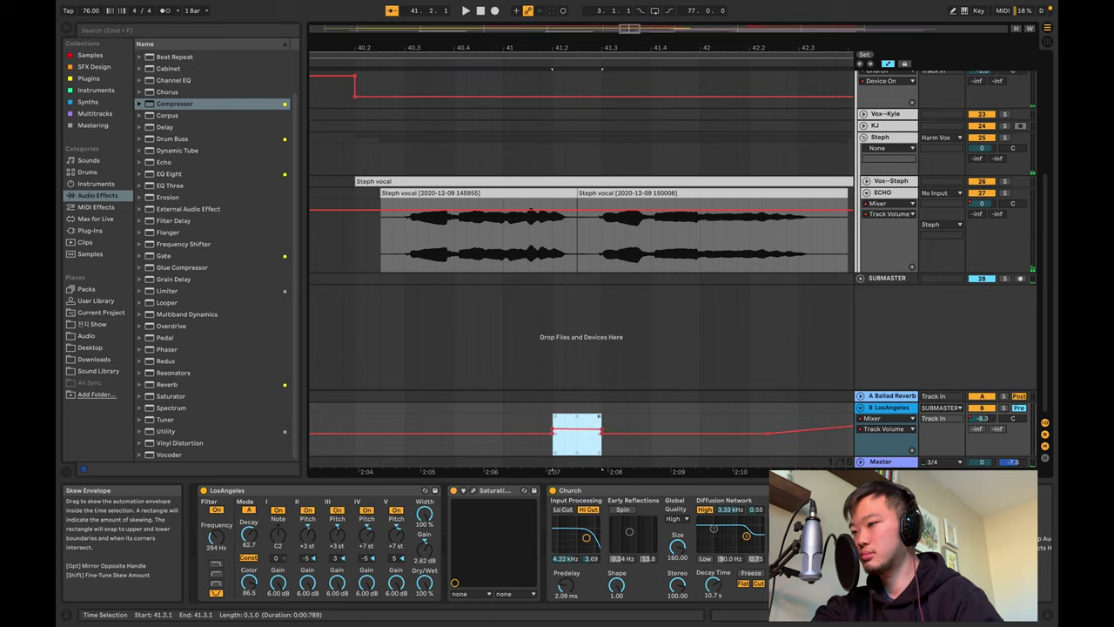
left_click(576, 432)
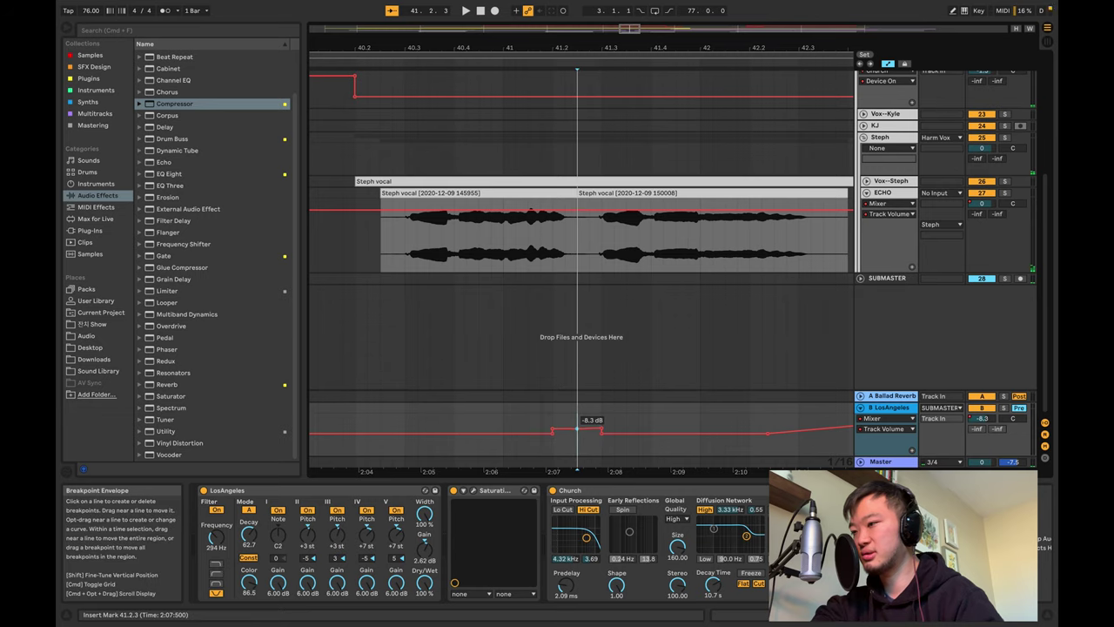
key("space")
key("space")
Replay the volume bump, then delete the breakpoints at 41.3.1 so the return's volume slopes down gradually from the peak.
left_click(476, 444)
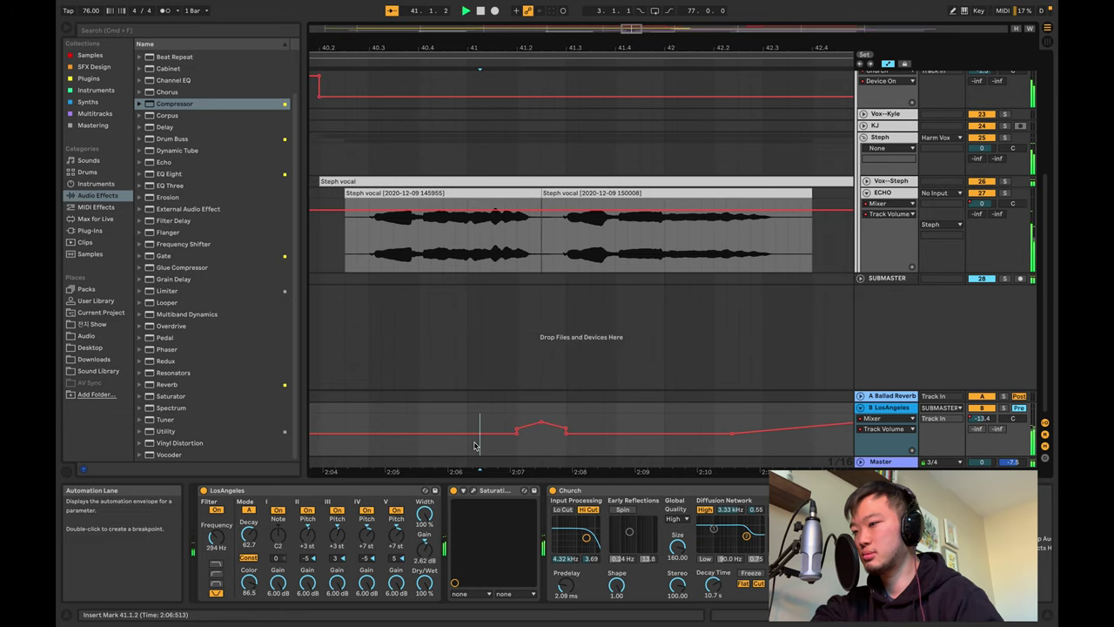
key("space")
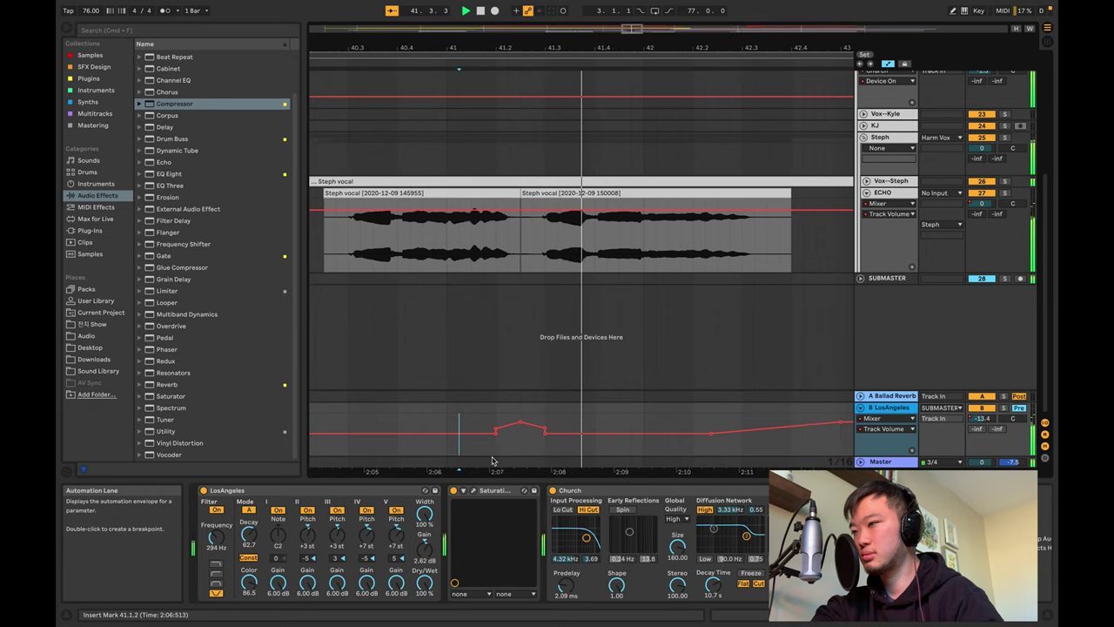
left_click(494, 457)
left_click(518, 433)
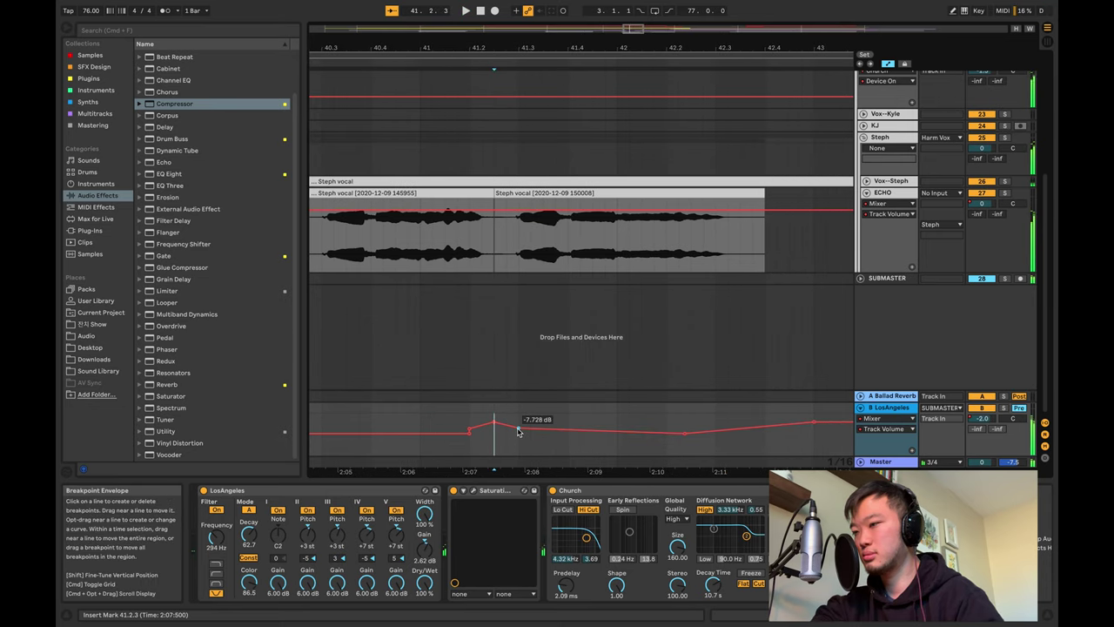
left_click(518, 427)
key("space")
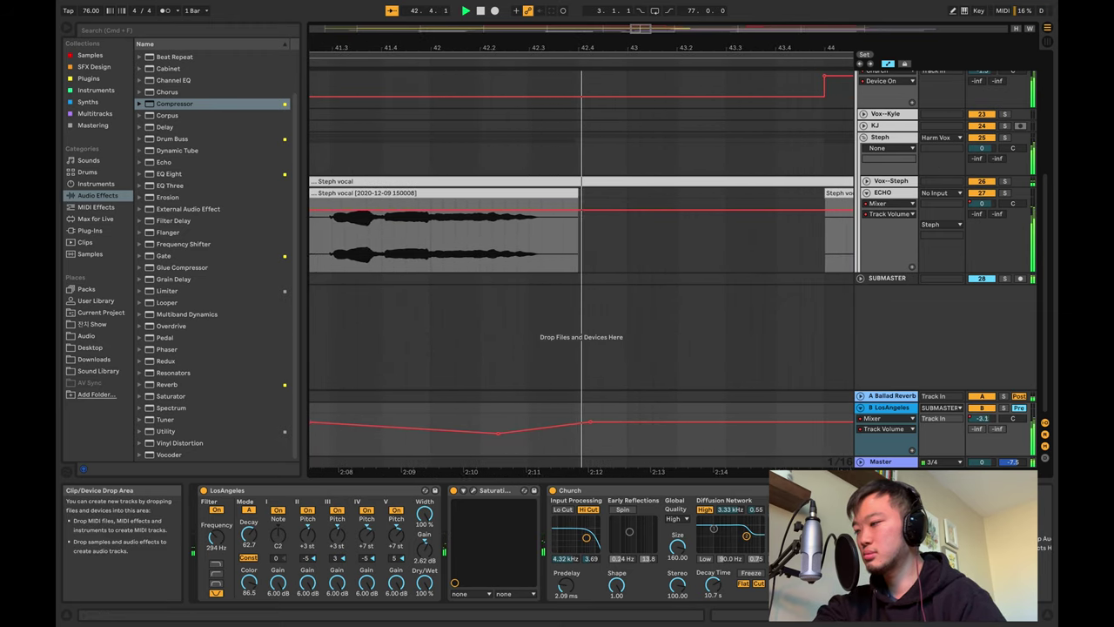
Show the LosAngeles return's Compressor Release parameter, and replay the Bridge from 38.3.1 to check the full mix.
left_click(874, 573)
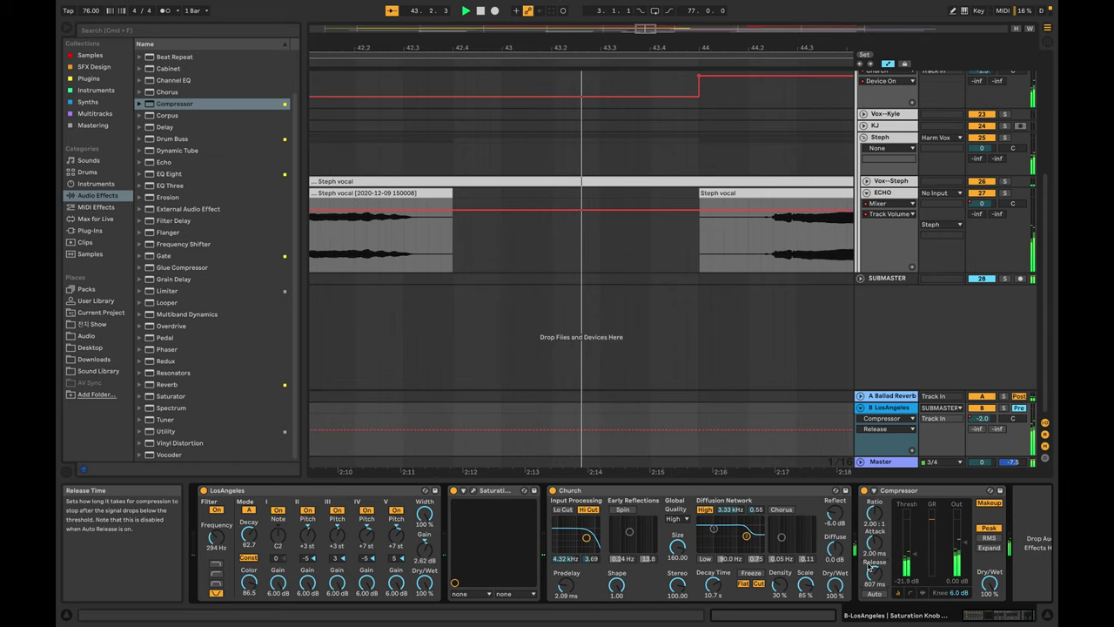
scroll(491, 395, "down", 3)
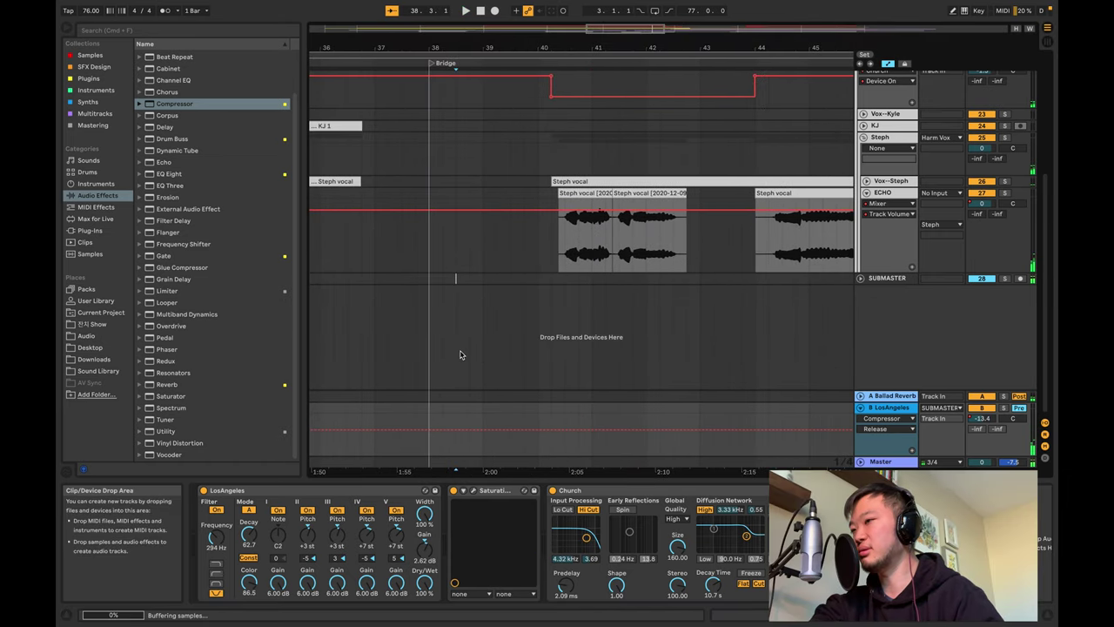
left_click(463, 356)
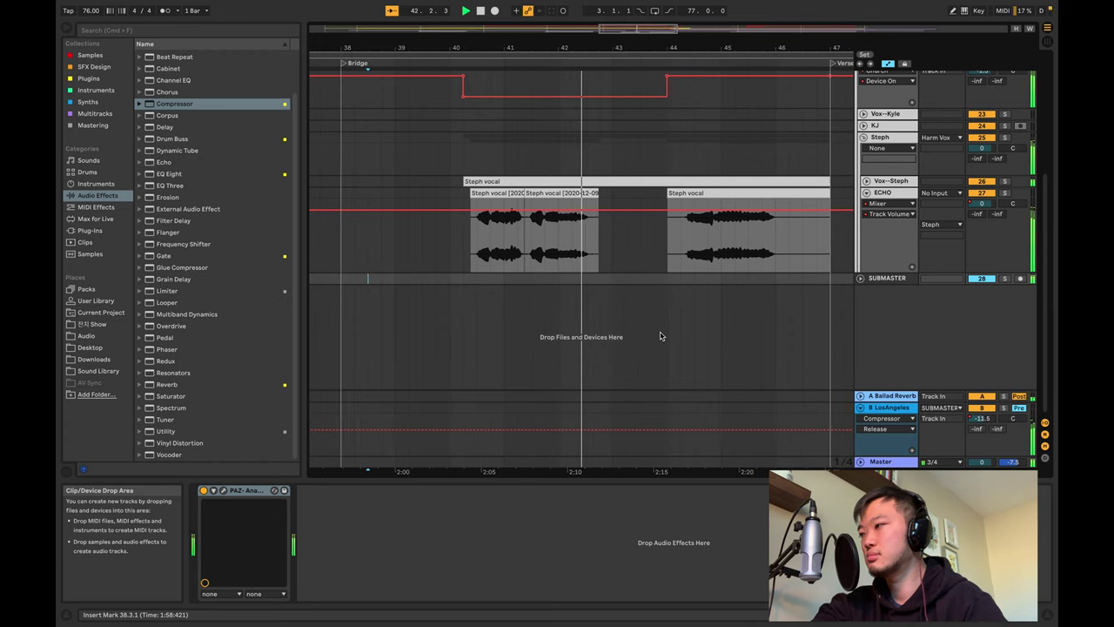
scroll(626, 304, "up", 3)
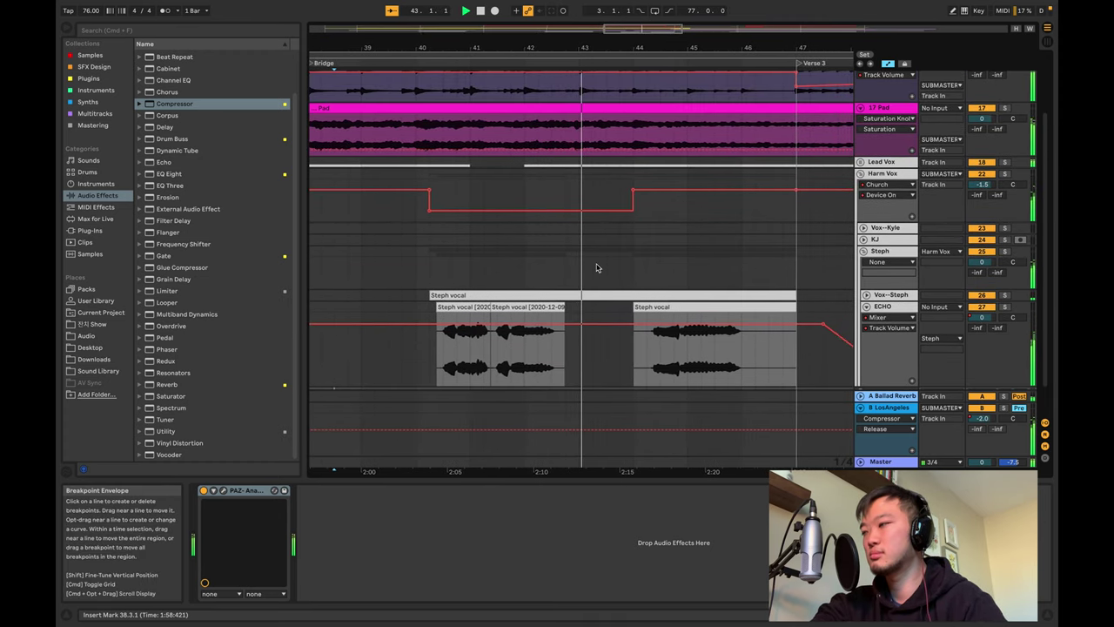
scroll(596, 268, "up", 2)
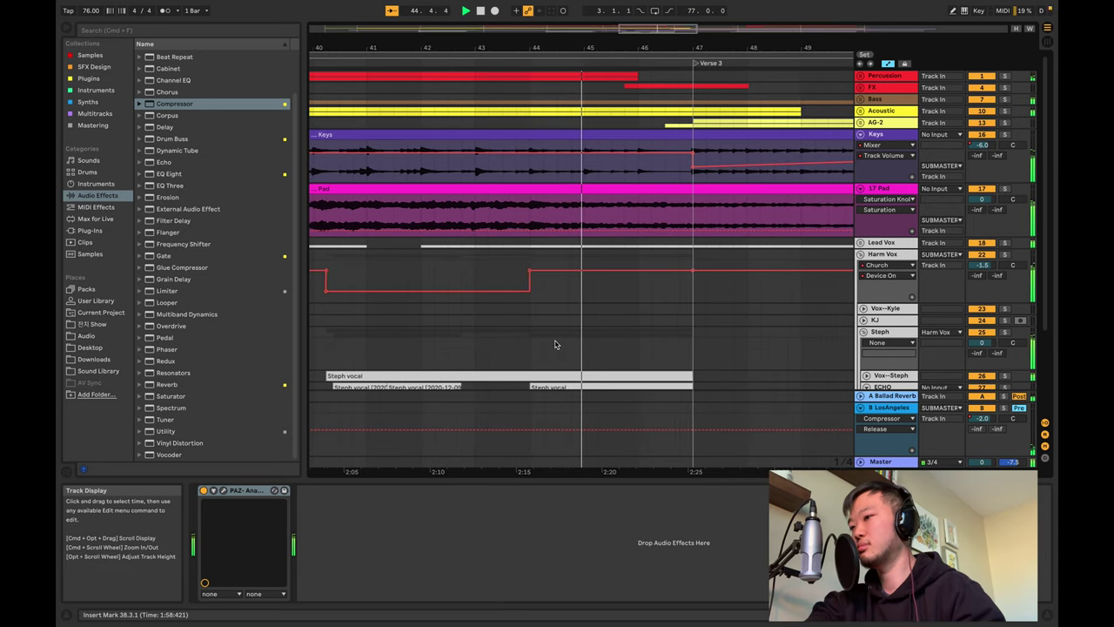
Solo the Vox--Steph track and replay its vocal from bar 44.
scroll(554, 345, "down", 2)
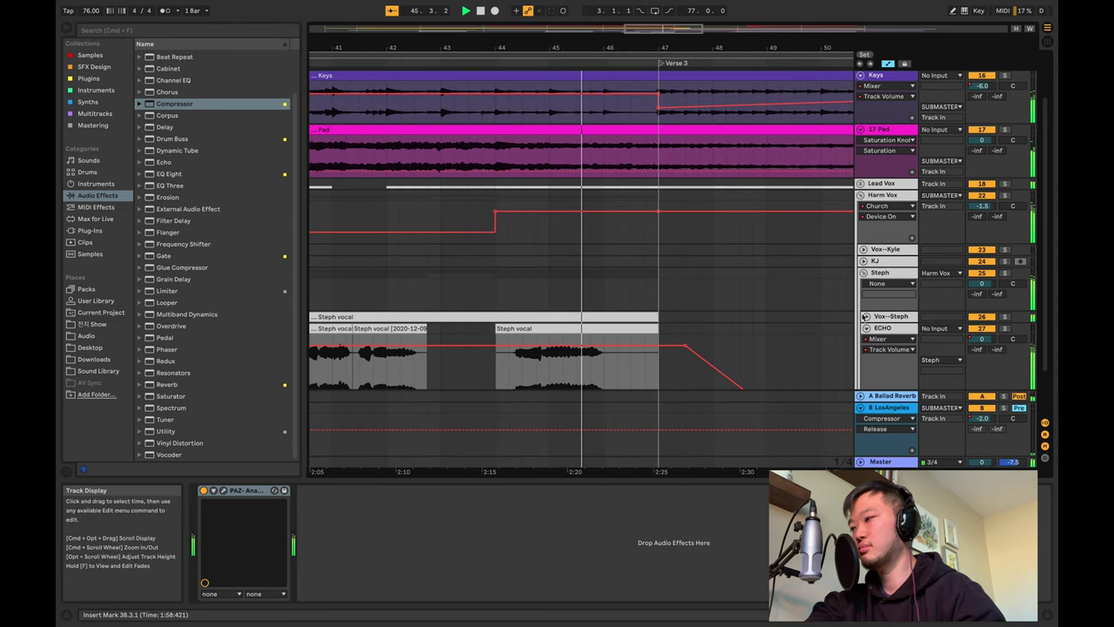
left_click(1005, 316)
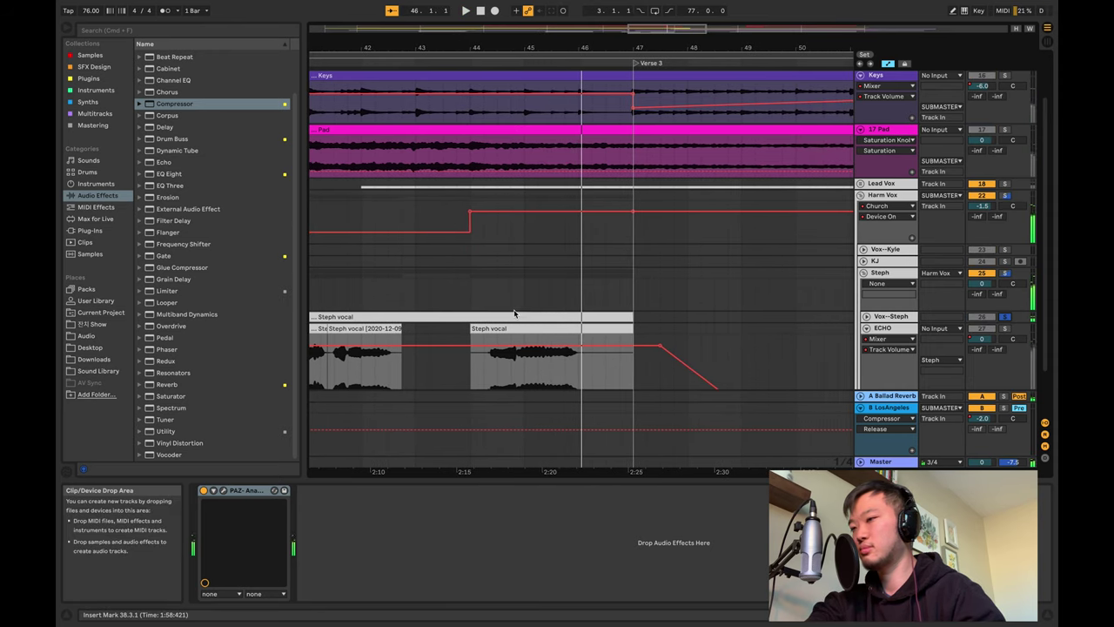
key("space")
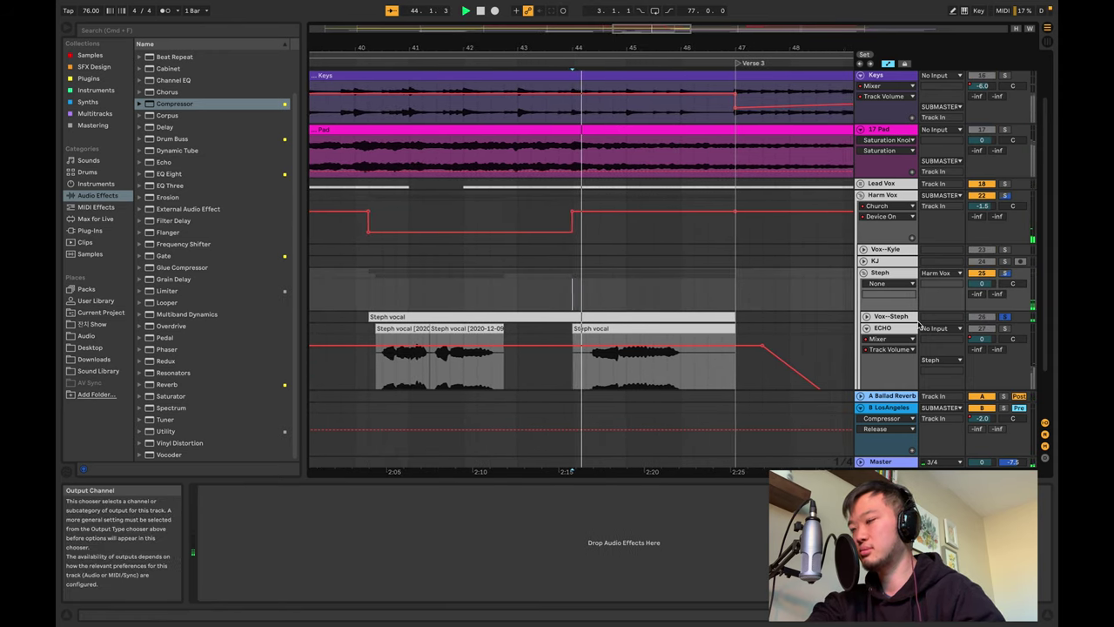
Unfold the Vox--Steph track, turn off its solo, and replay the full mix from bar 44 into Verse 3.
left_click(866, 319)
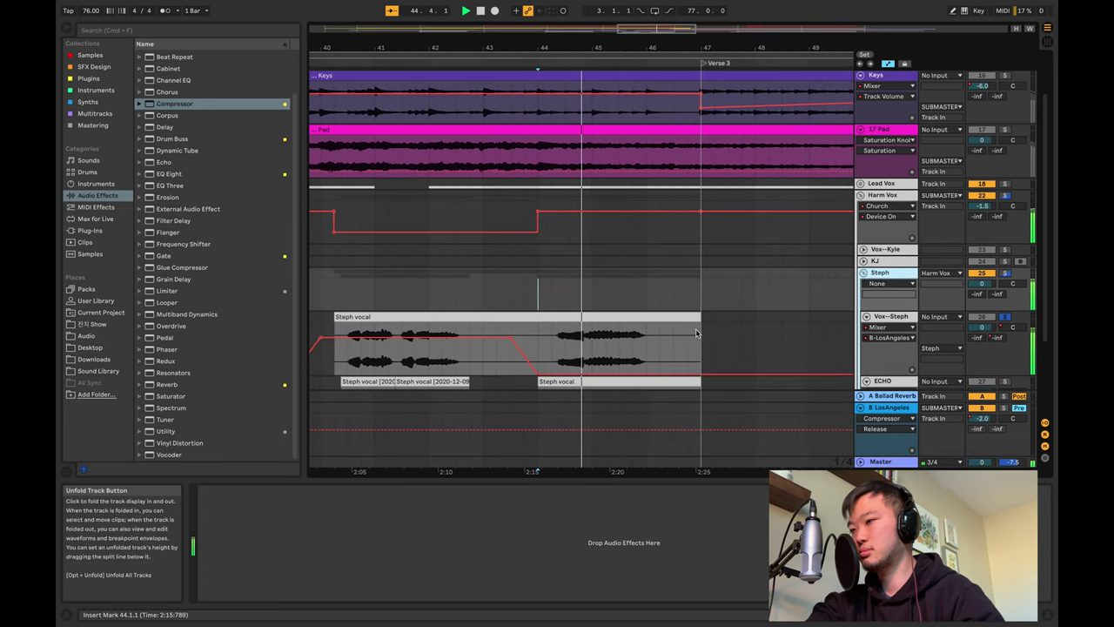
left_click(1005, 317)
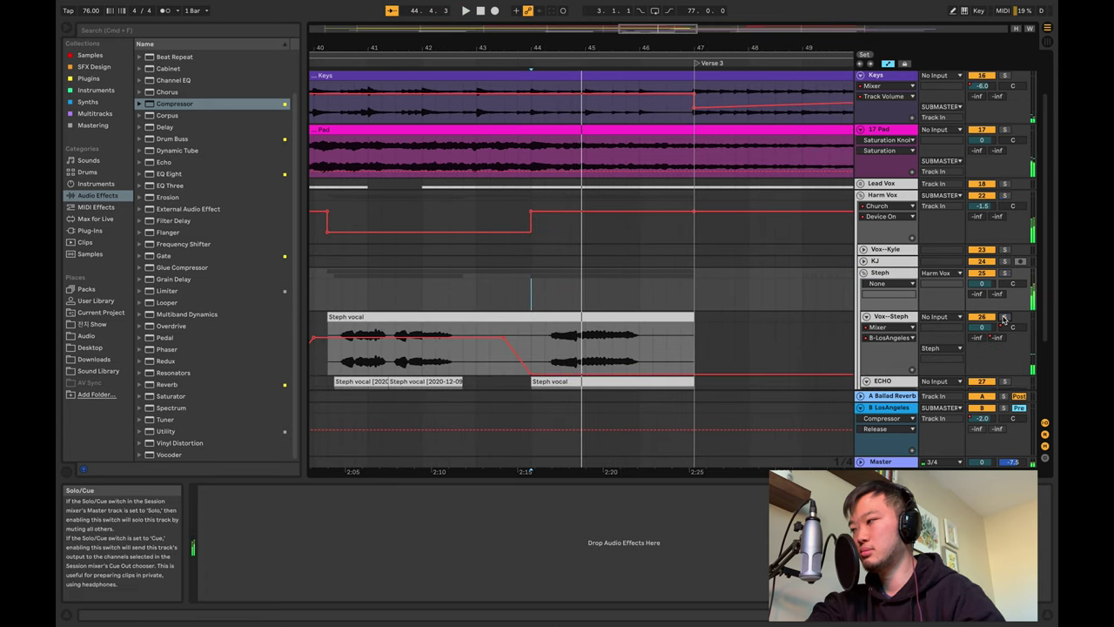
key("space")
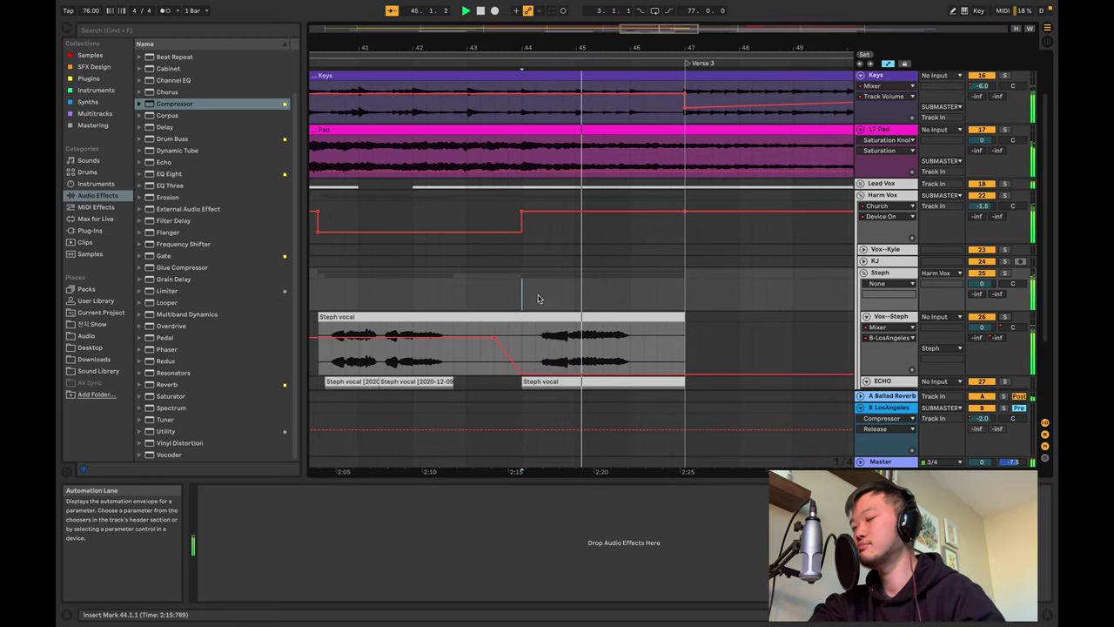
scroll(544, 272, "down", 5)
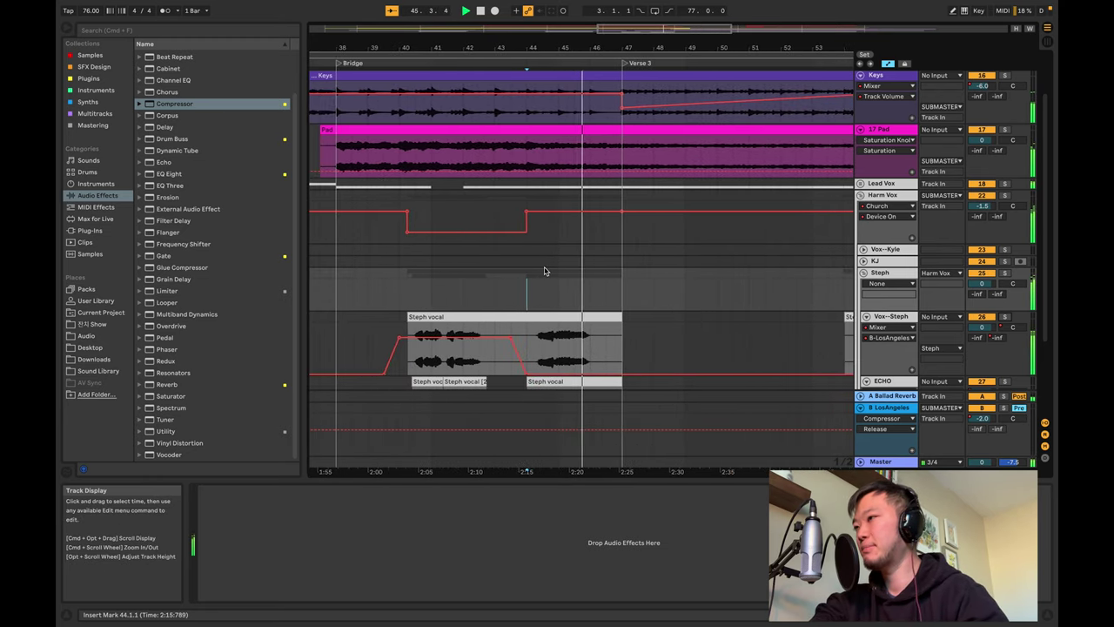
scroll(585, 276, "up", 3)
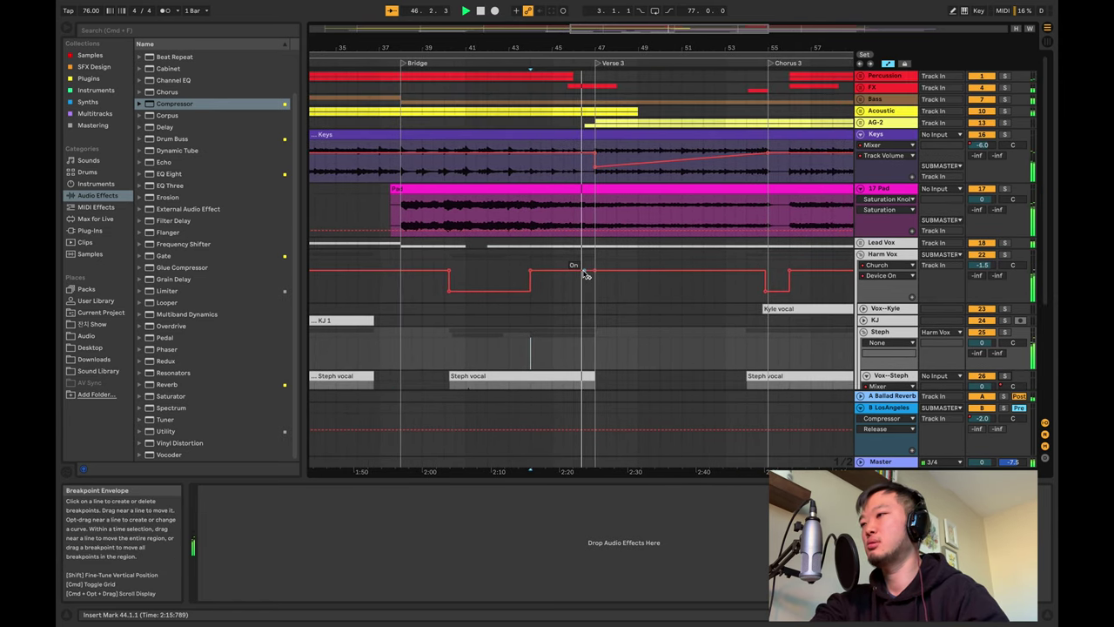
scroll(535, 232, "down", 6)
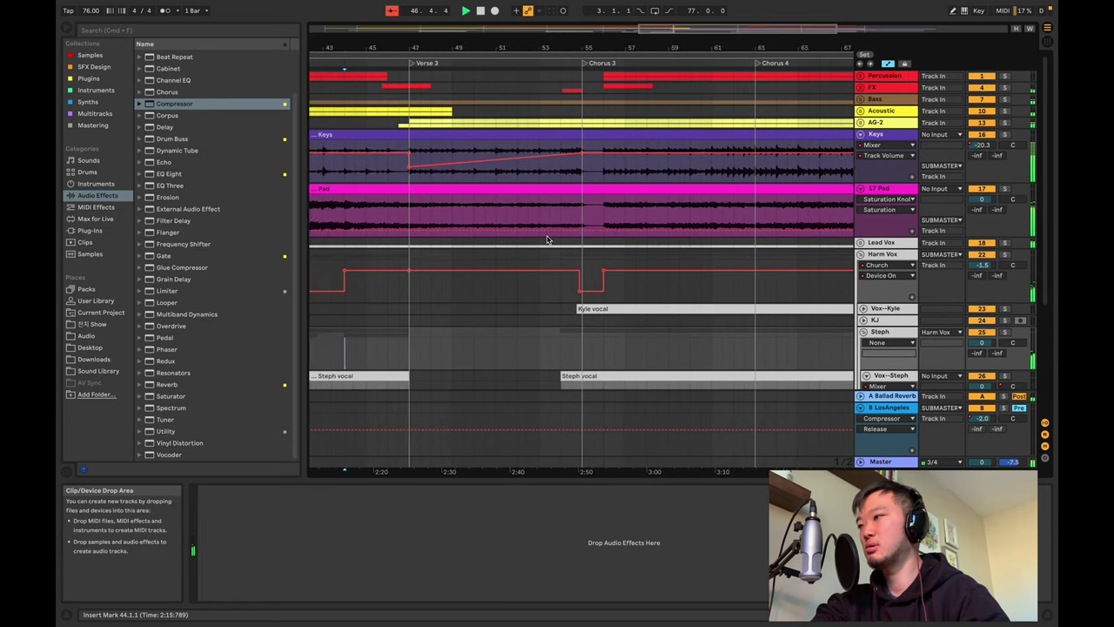
Stop playback and fold the 17 Pad and Keys tracks to compact the arrangement.
scroll(547, 238, "down", 3)
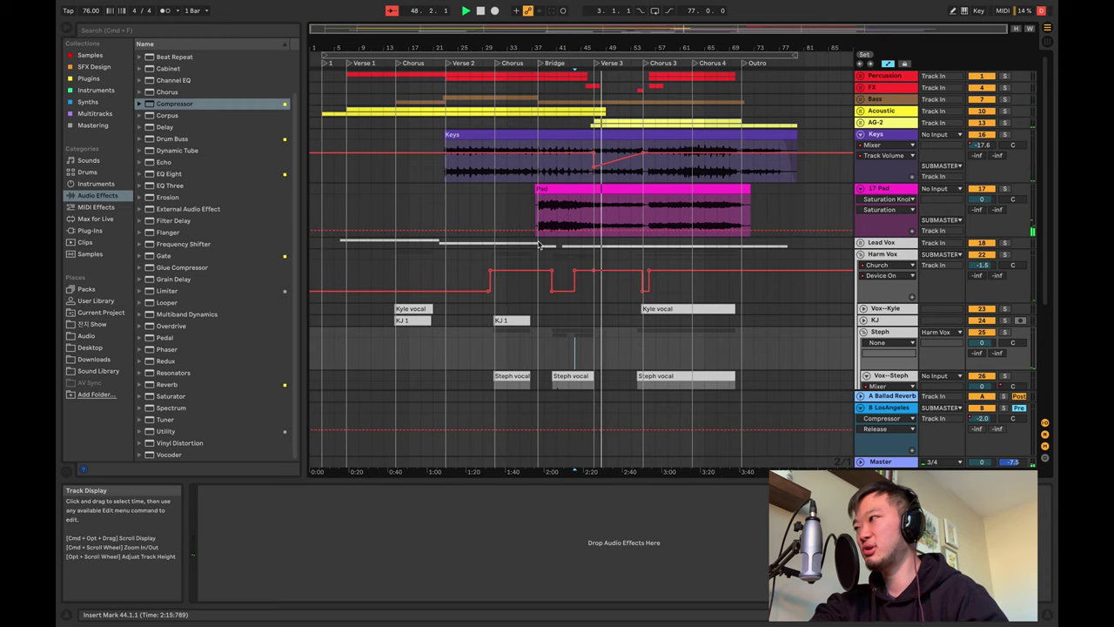
scroll(540, 296, "down", 3)
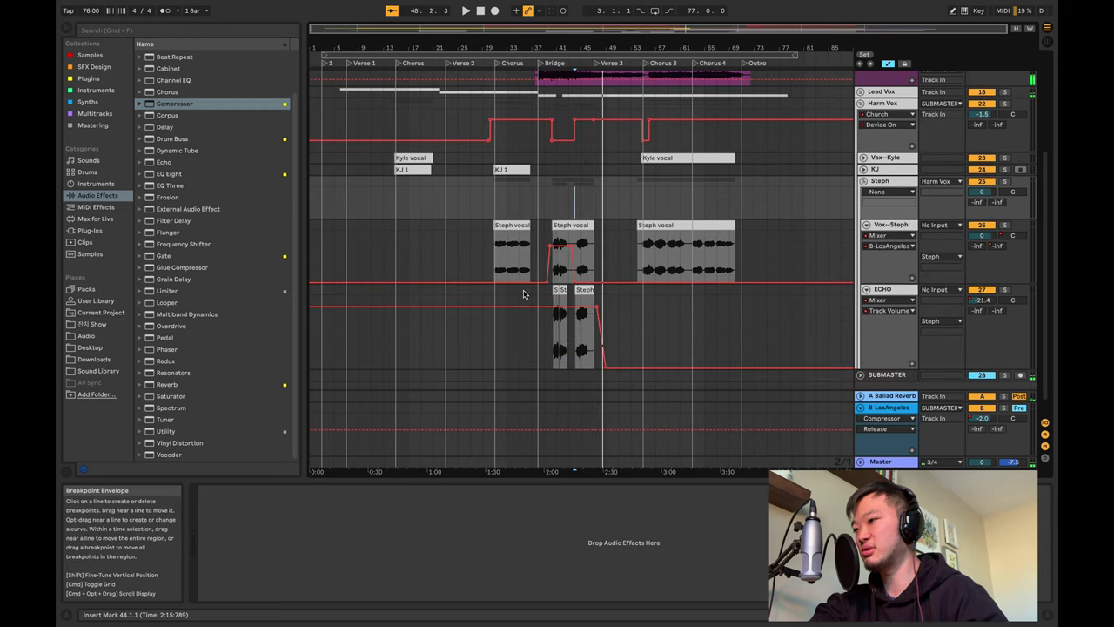
scroll(514, 264, "up", 3)
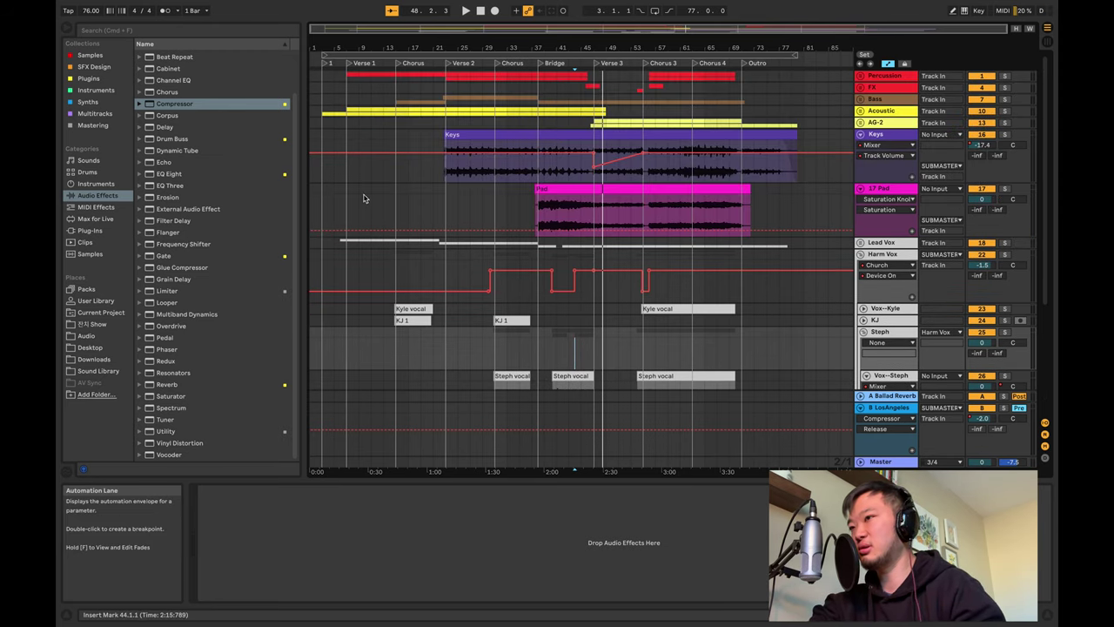
double_click(874, 191)
left_click(860, 134)
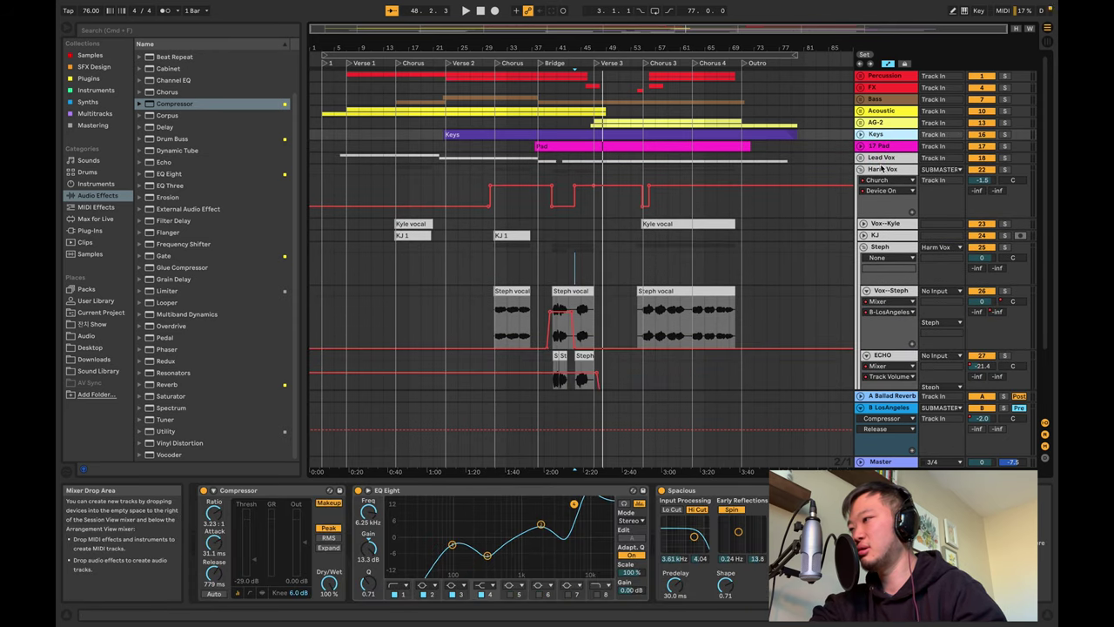
Check the Harm Vox group's devices, then fold the Vox--Steph and ECHO tracks inside the Steph group.
left_click(881, 169)
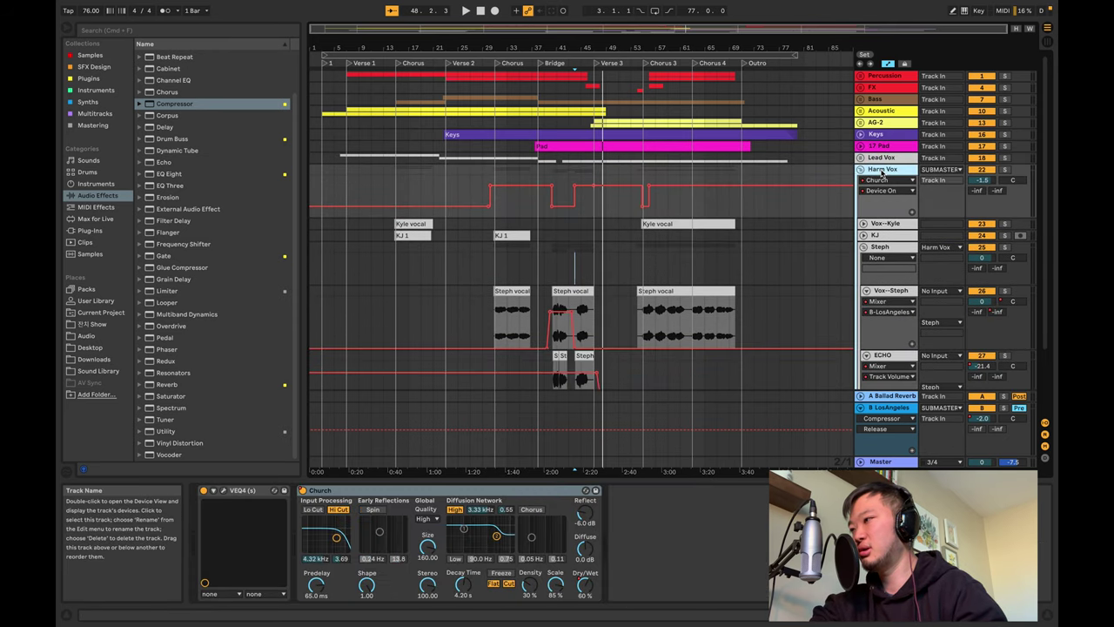
left_click(880, 246)
double_click(891, 291)
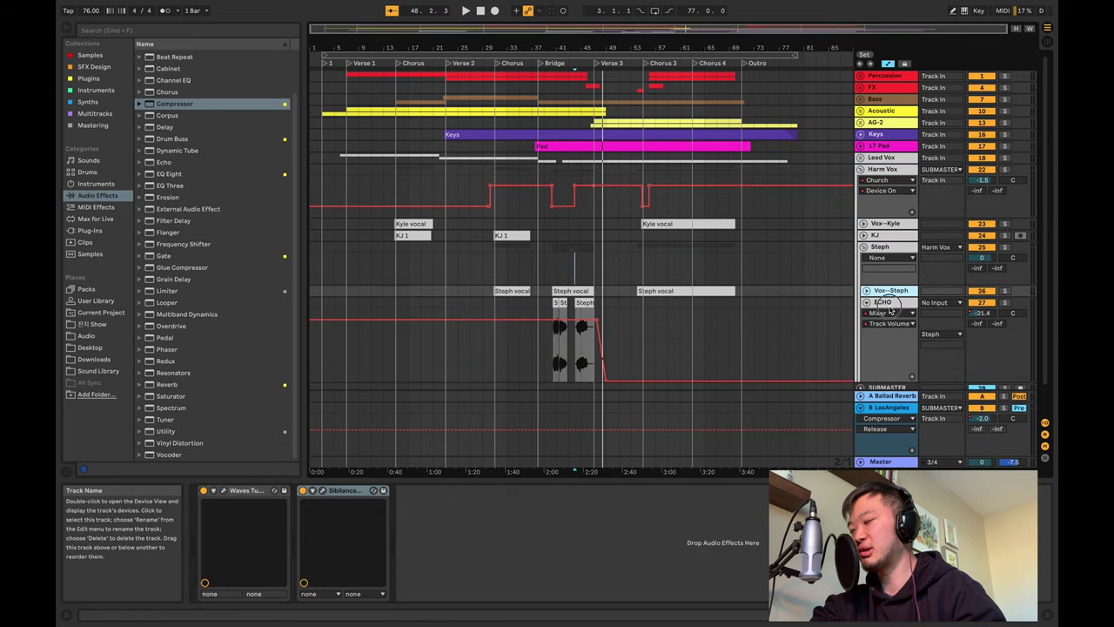
left_click(888, 304)
Fold the B LosAngeles return and inspect the LosAngeles device in its effects chain.
left_click(901, 409)
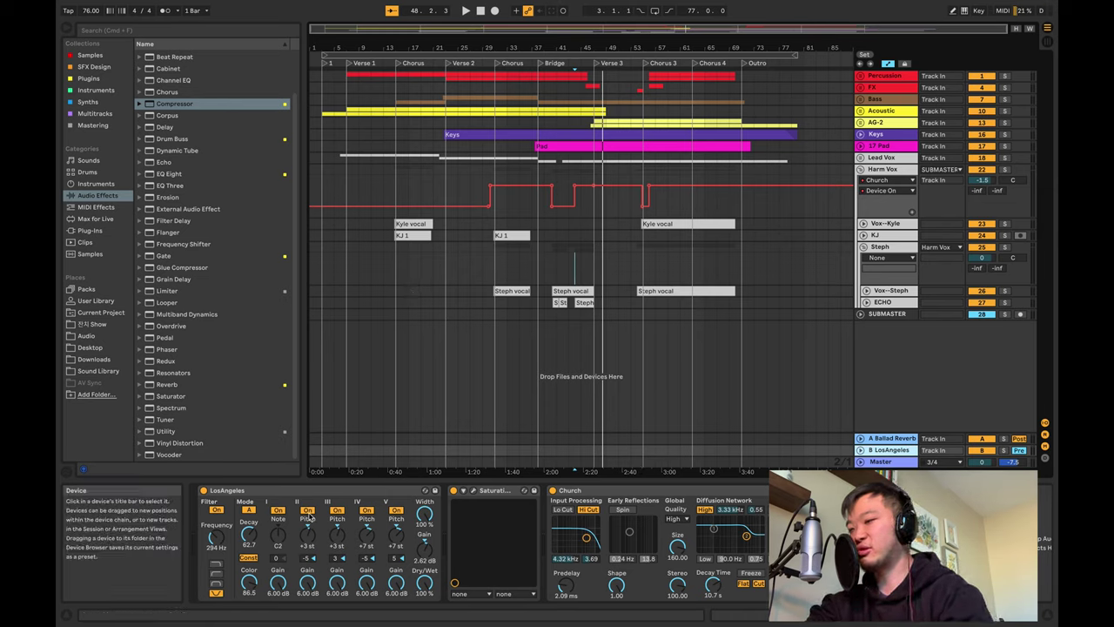
left_click(344, 493)
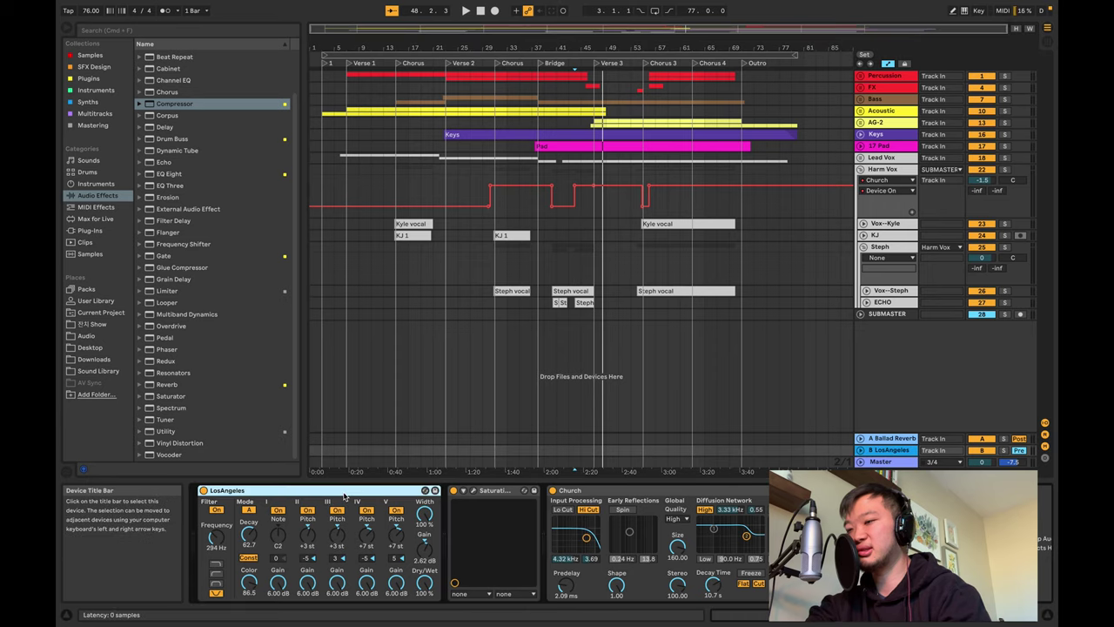
left_click(432, 376)
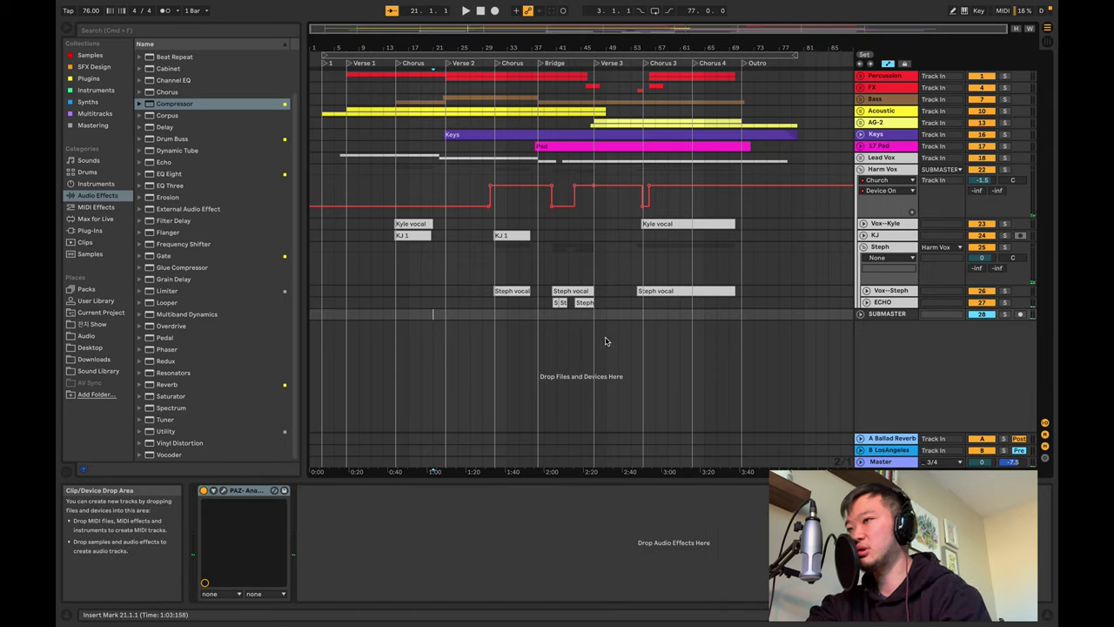